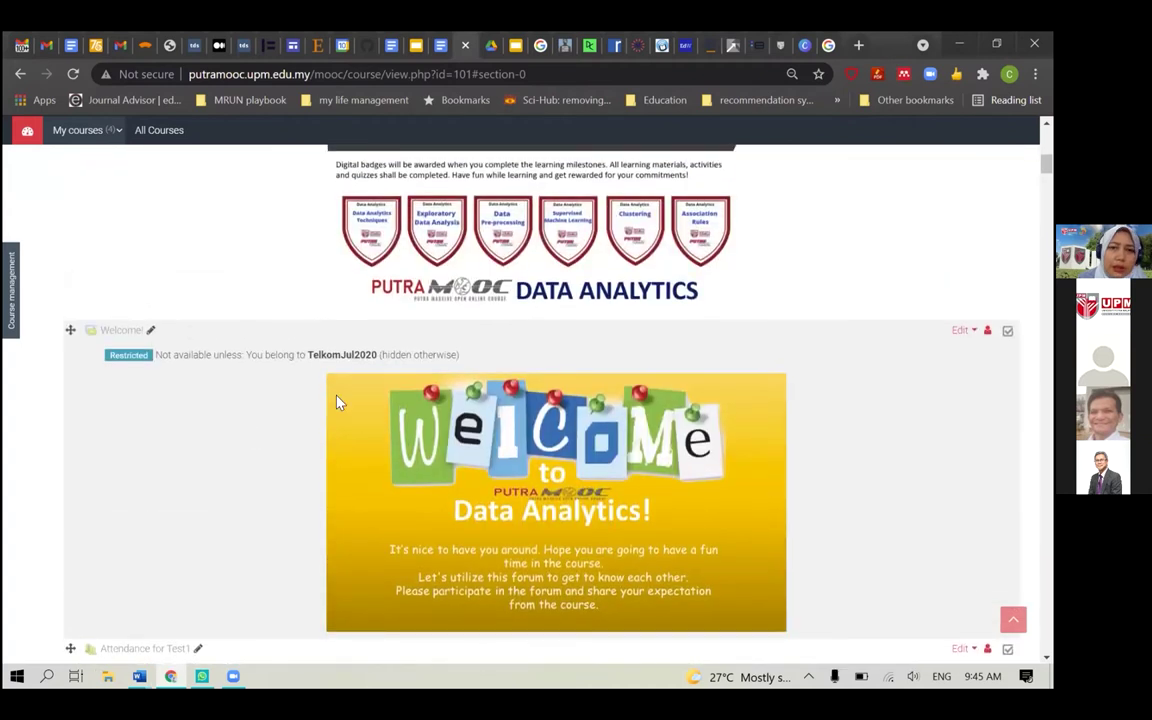
Open the settings of the Welcome! forum for editing and review its description banner
left_click(961, 330)
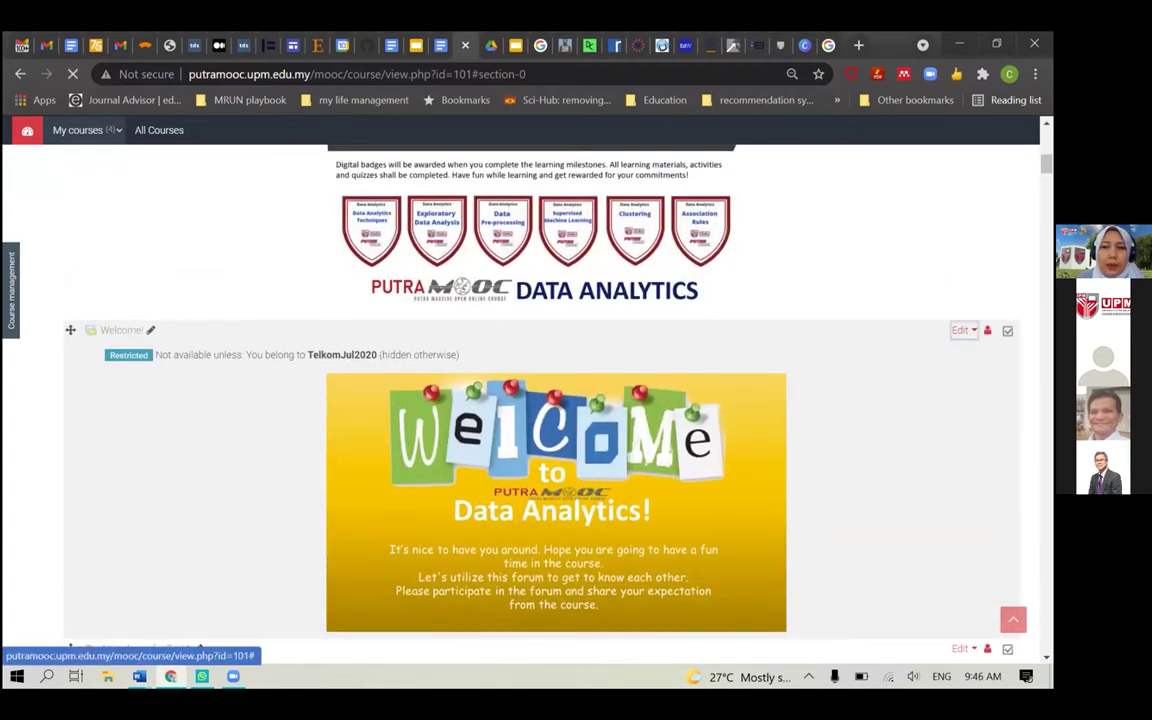
left_click(933, 356)
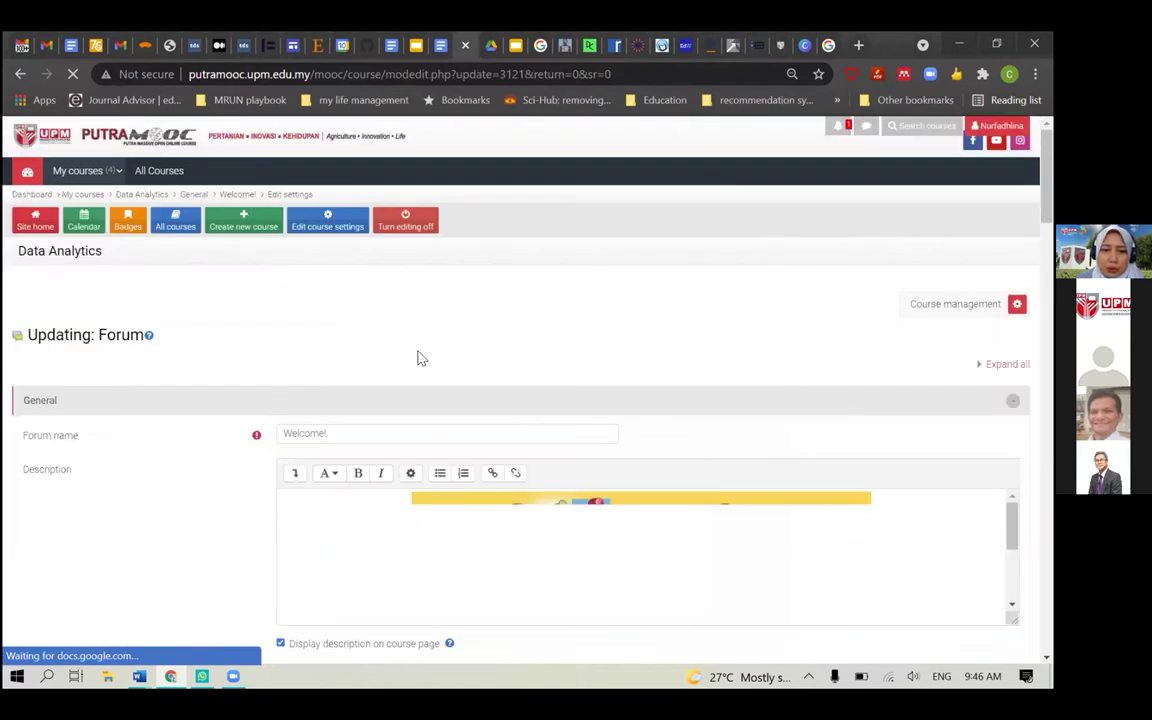
scroll(418, 357, "down", 2)
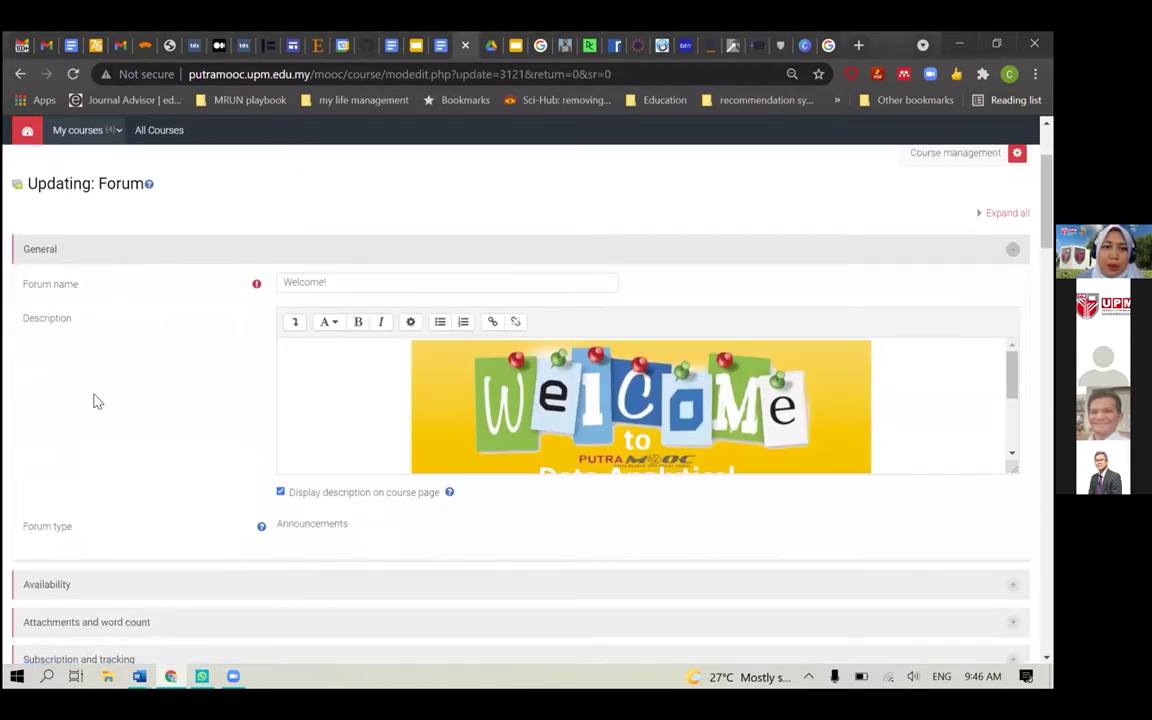
scroll(157, 378, "down", 1)
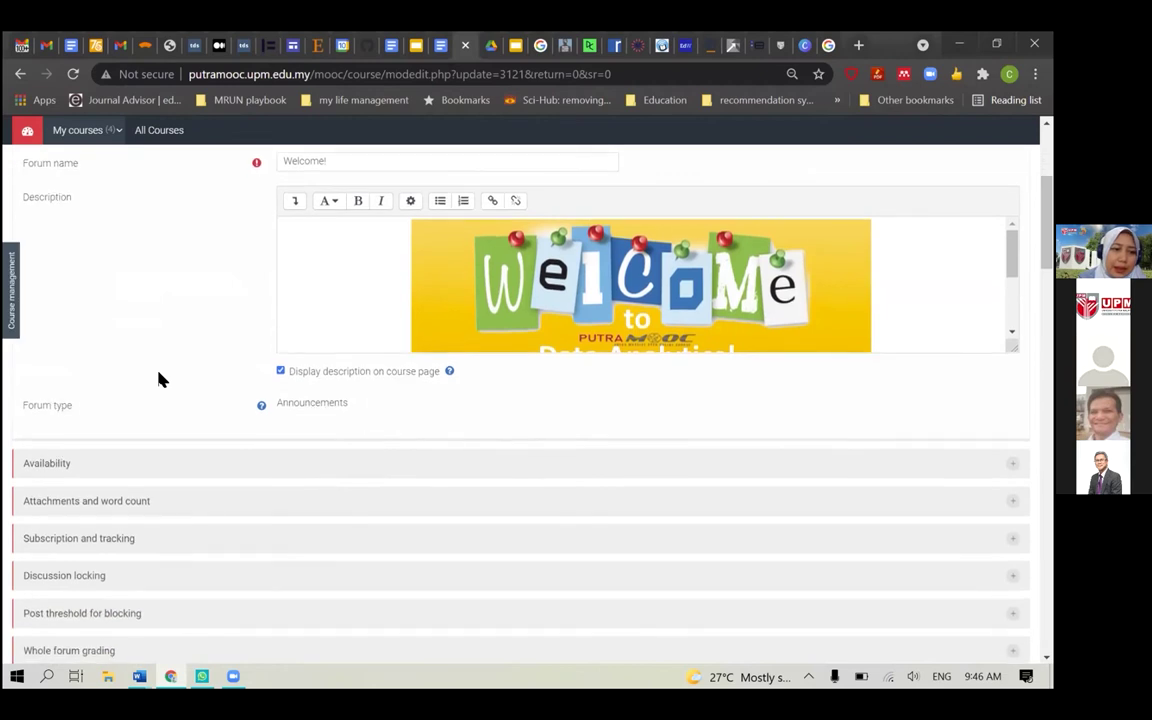
scroll(160, 378, "down", 2)
scroll(157, 378, "up", 3)
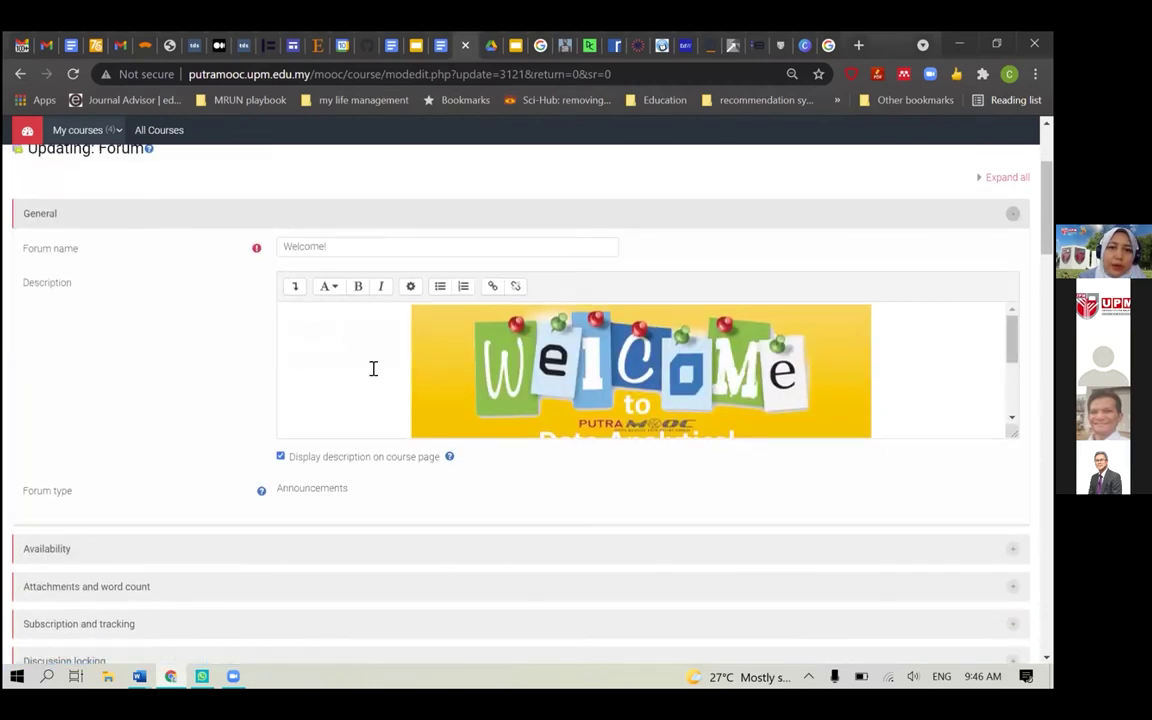
left_click(934, 372)
scroll(934, 372, "down", 2)
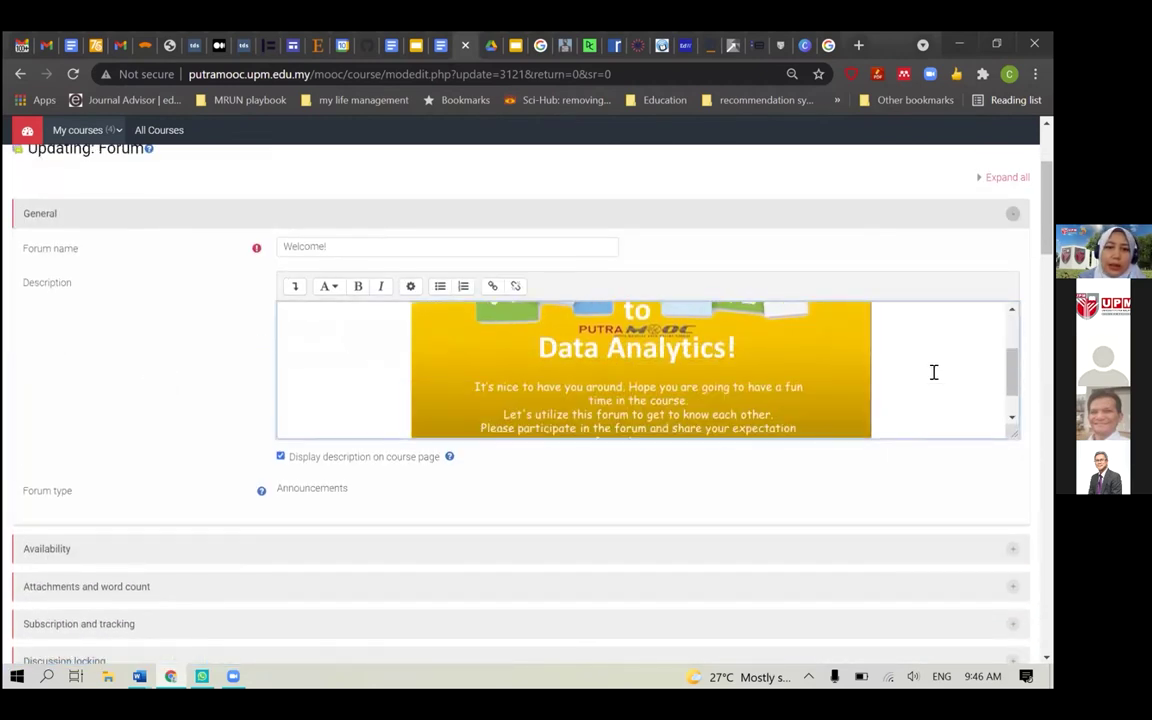
scroll(934, 372, "down", 1)
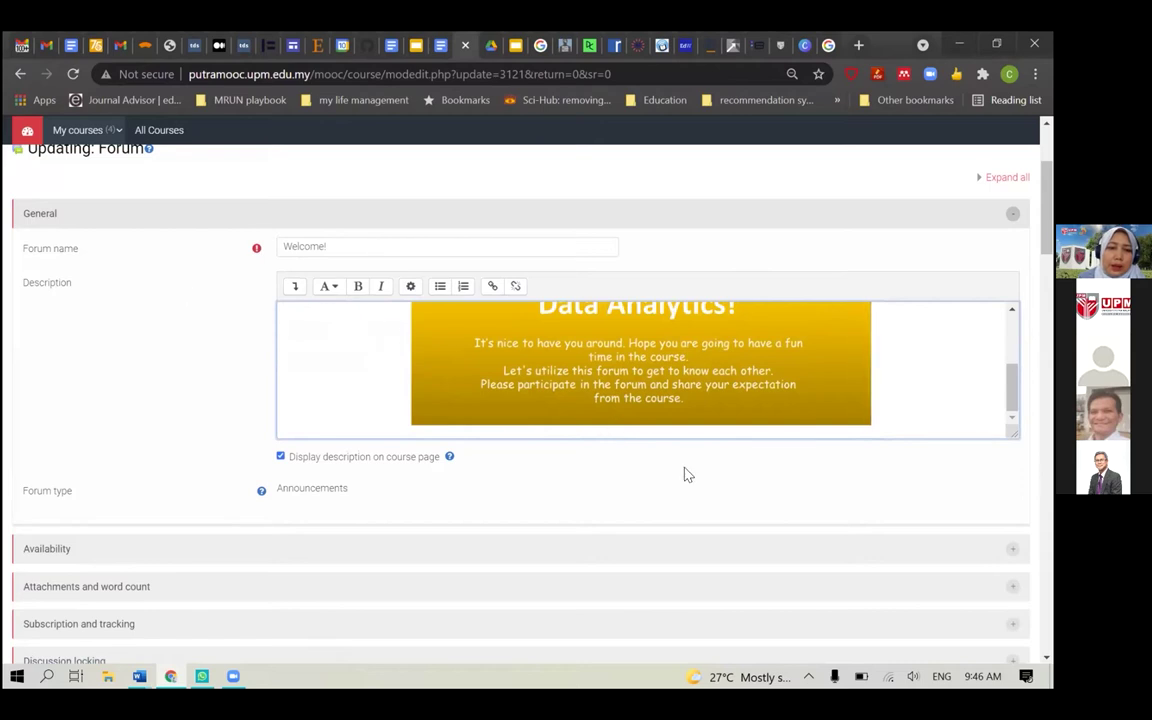
scroll(686, 474, "down", 2)
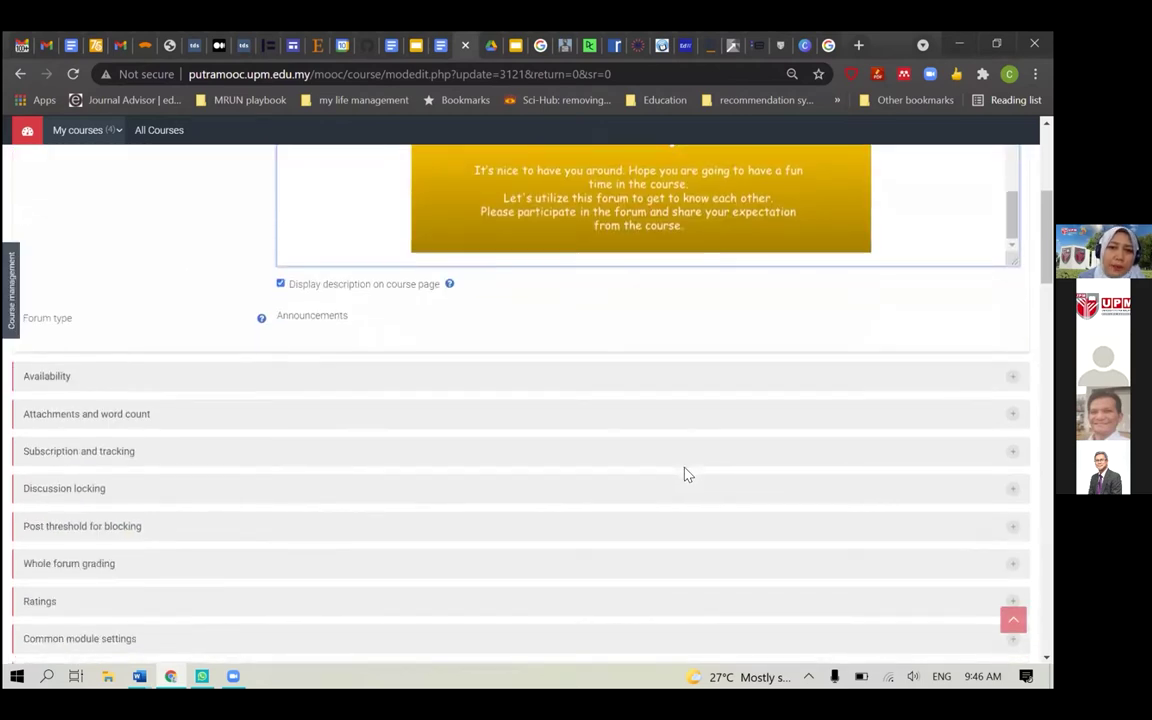
Remove the TelkomJul2020 group condition from the Welcome! forum's access restrictions
scroll(686, 474, "down", 3)
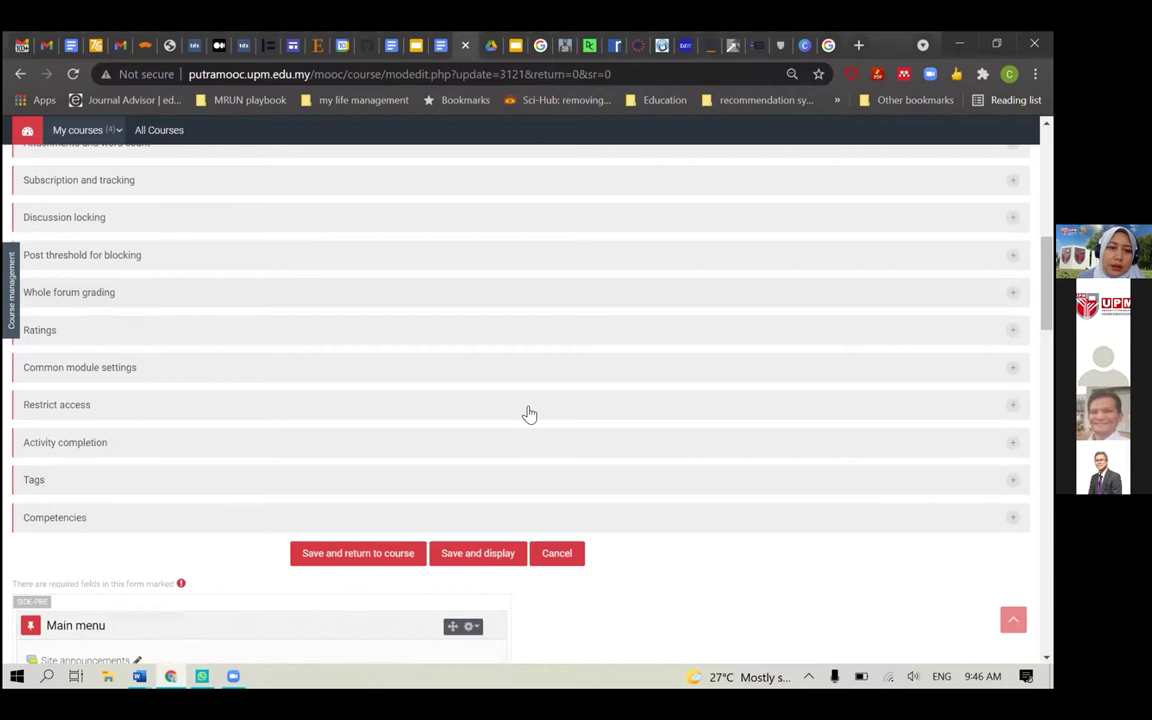
left_click(531, 406)
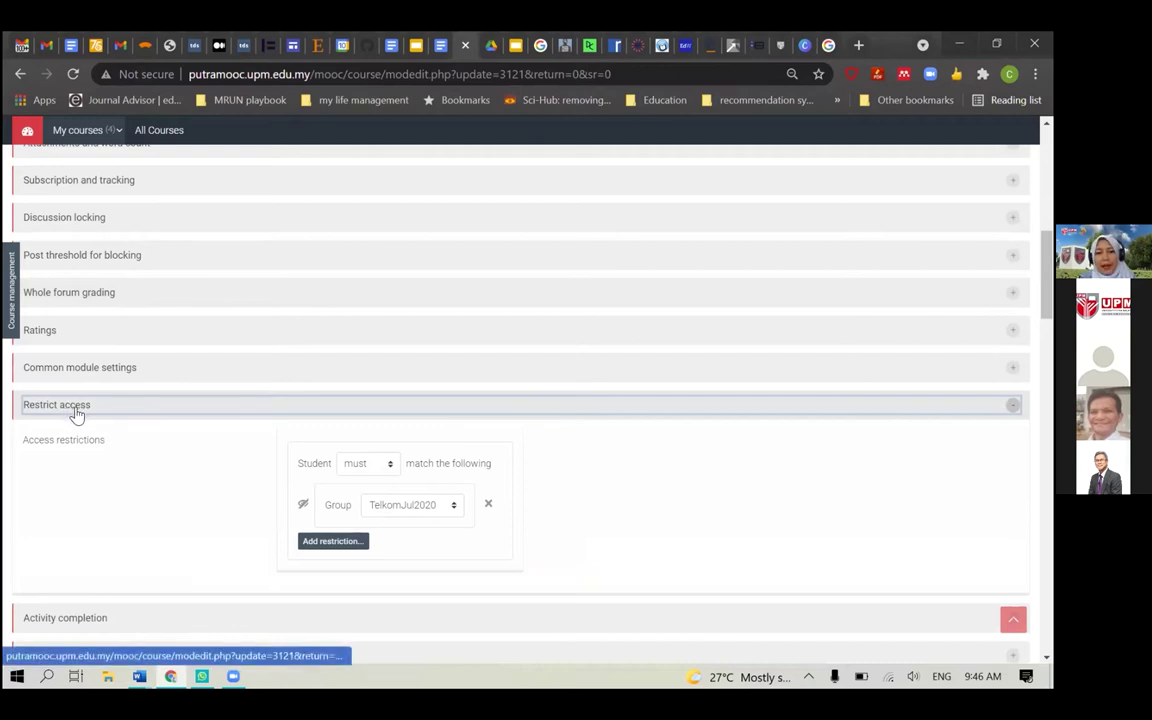
left_click(489, 506)
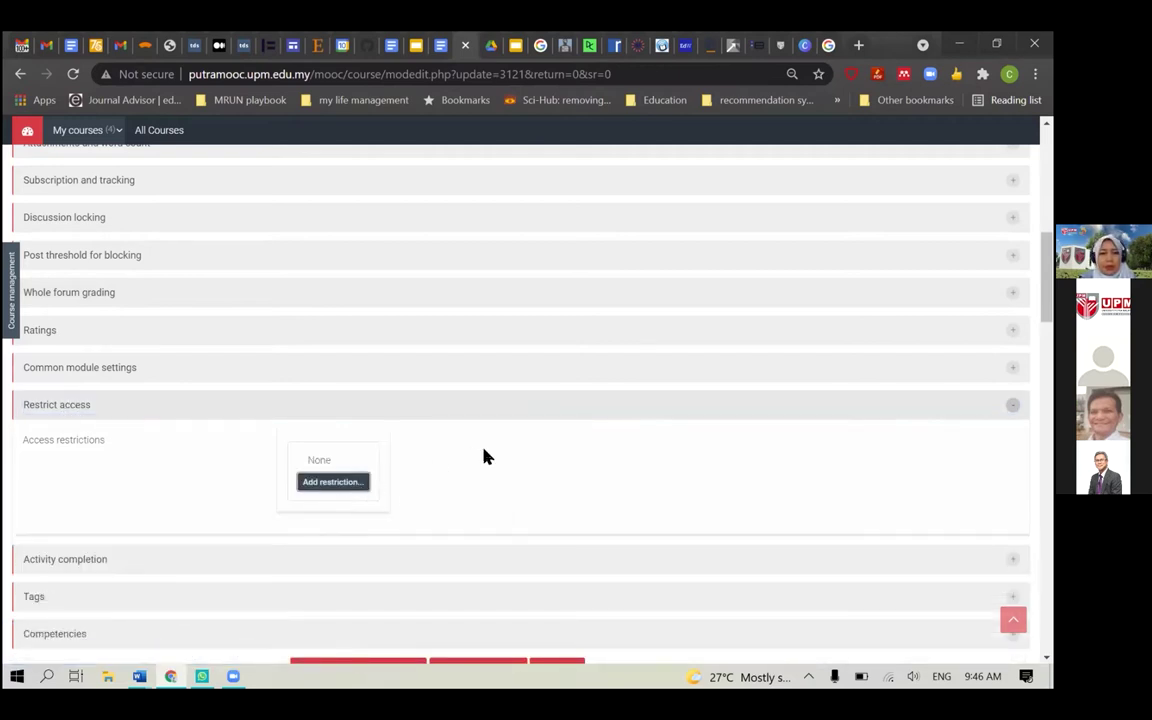
Add a nested restriction set to the forum's access restrictions
left_click(339, 484)
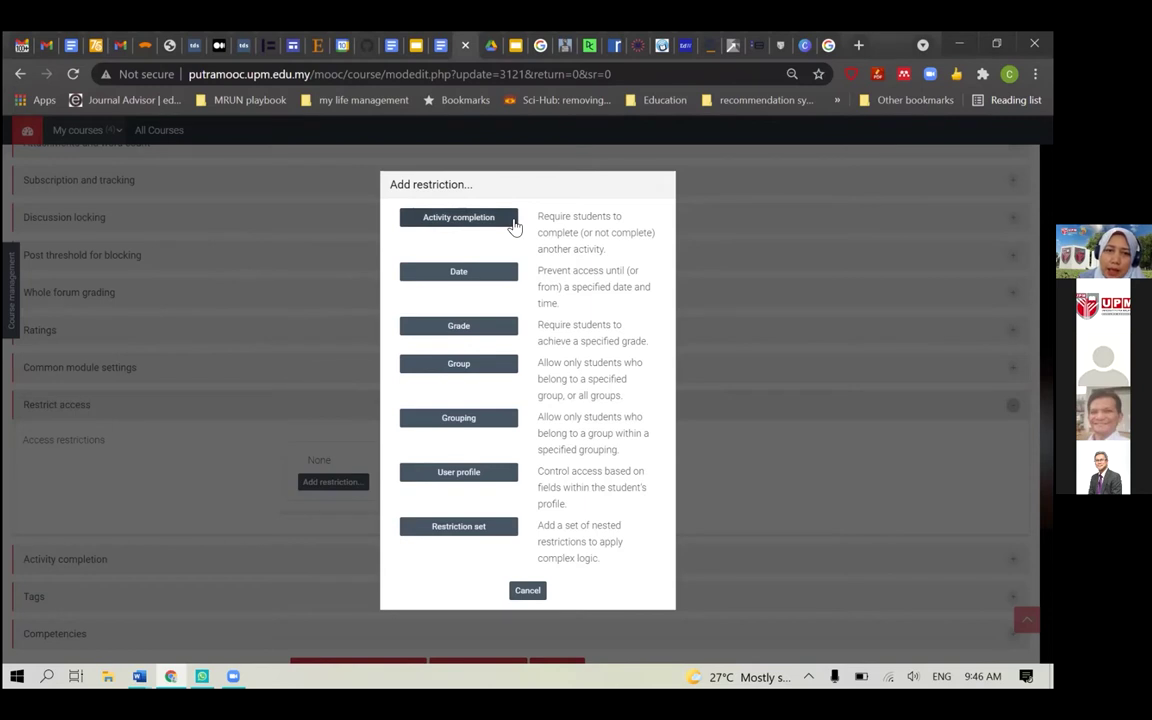
left_click(490, 536)
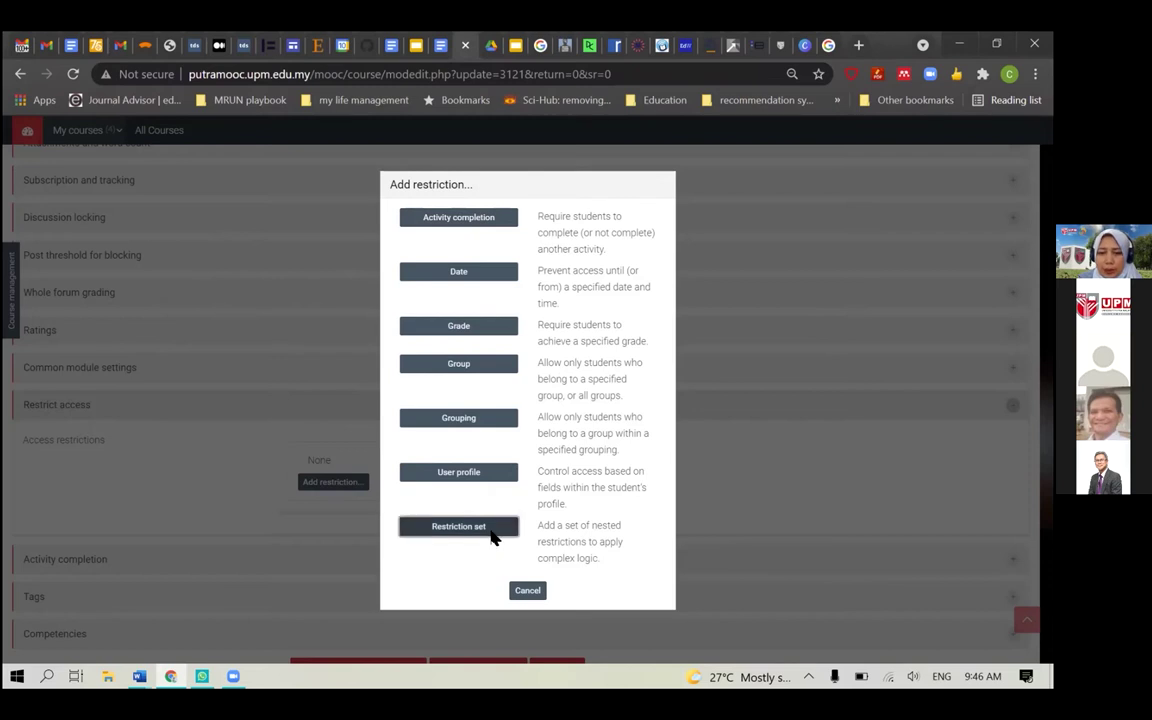
scroll(560, 496, "down", 3)
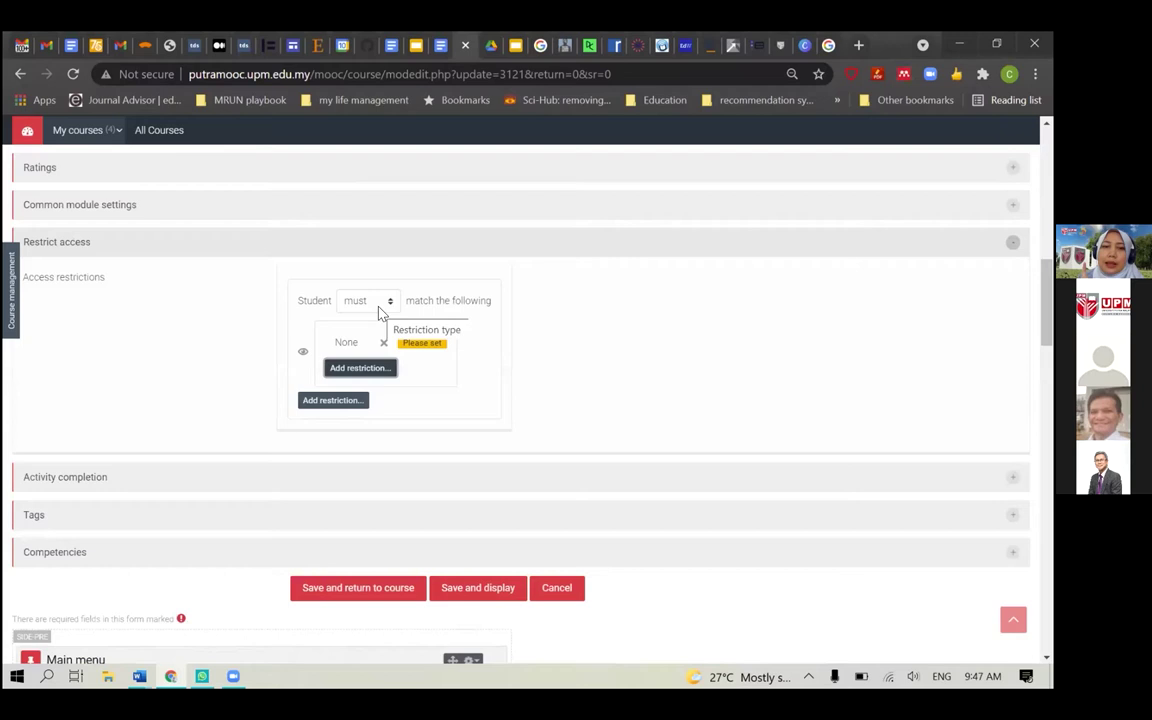
Examine the must and must not choices for the outer student condition
left_click(466, 47)
key("ctrl+Tab")
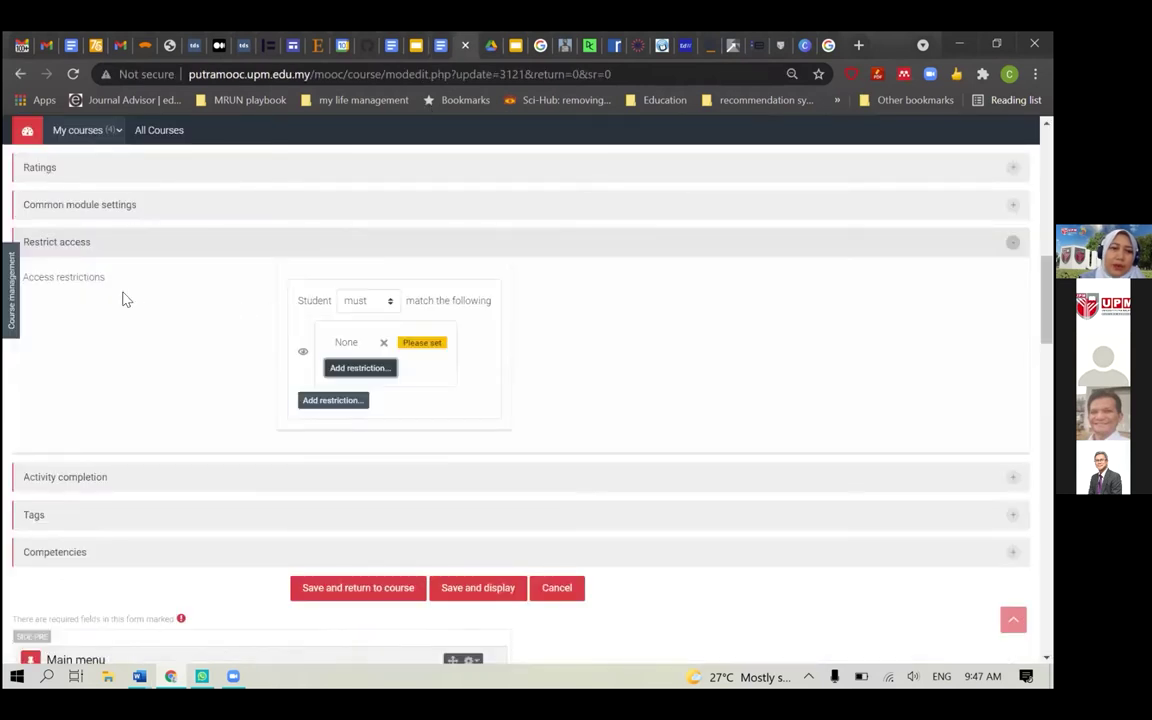
left_click(354, 302)
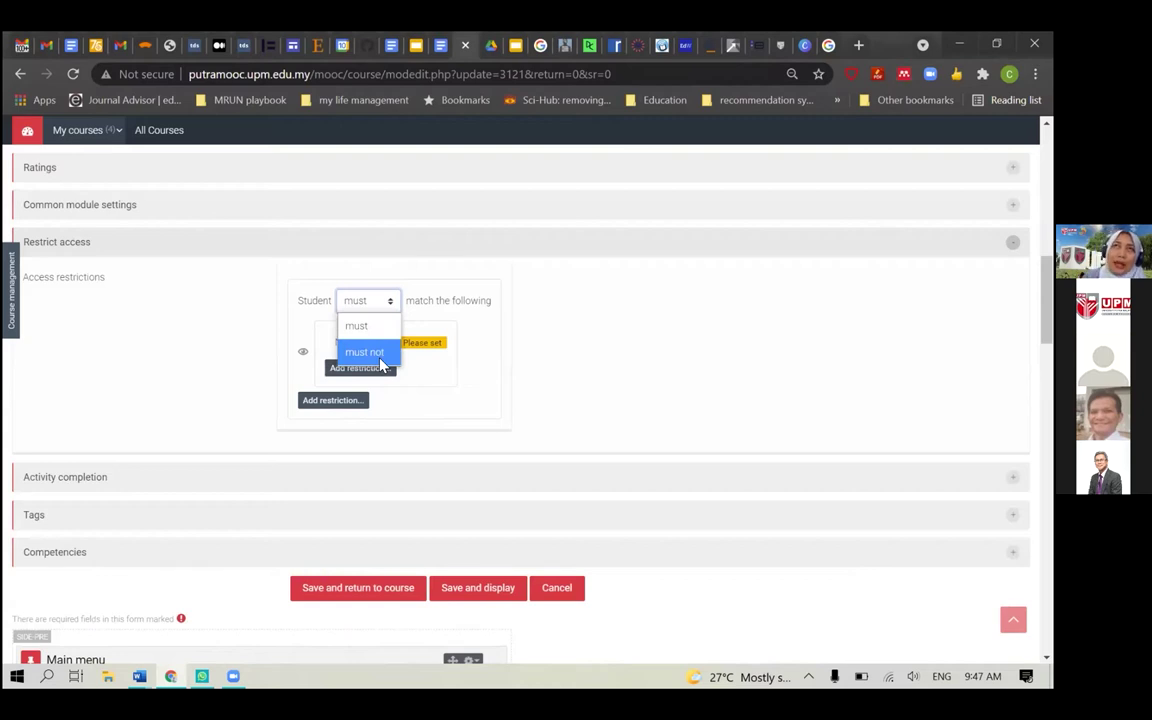
left_click(629, 324)
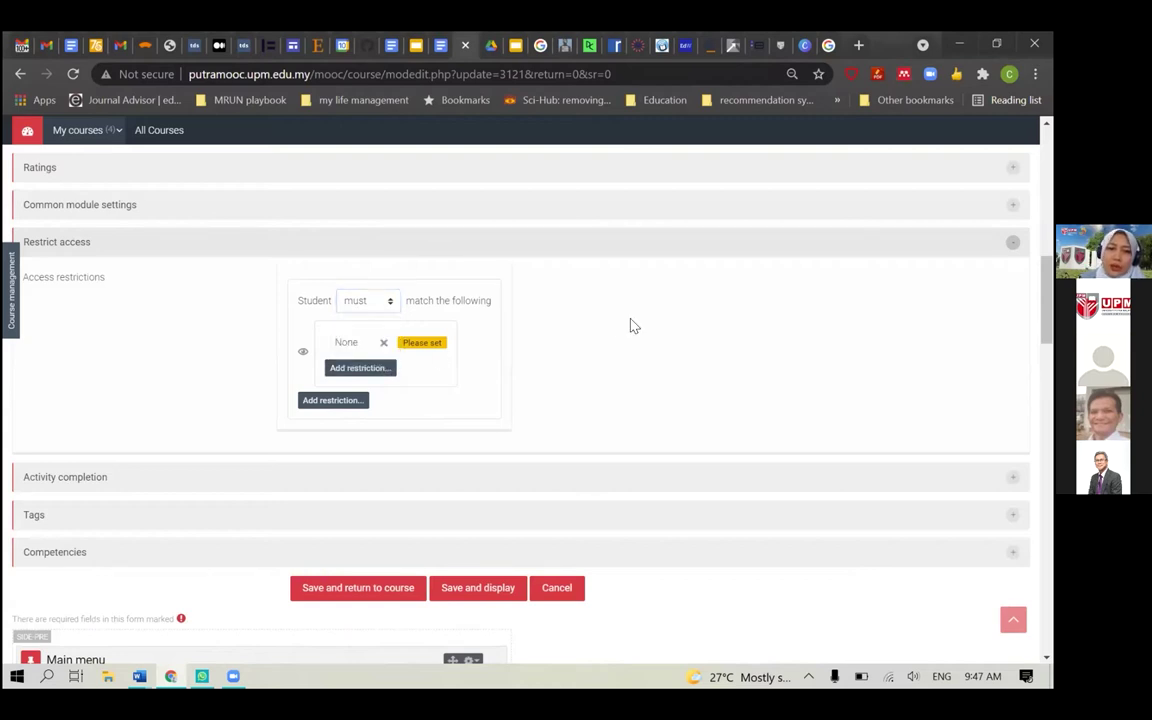
Add an activity completion condition inside the restriction set and hide the forum entirely from students who do not meet it
left_click(360, 369)
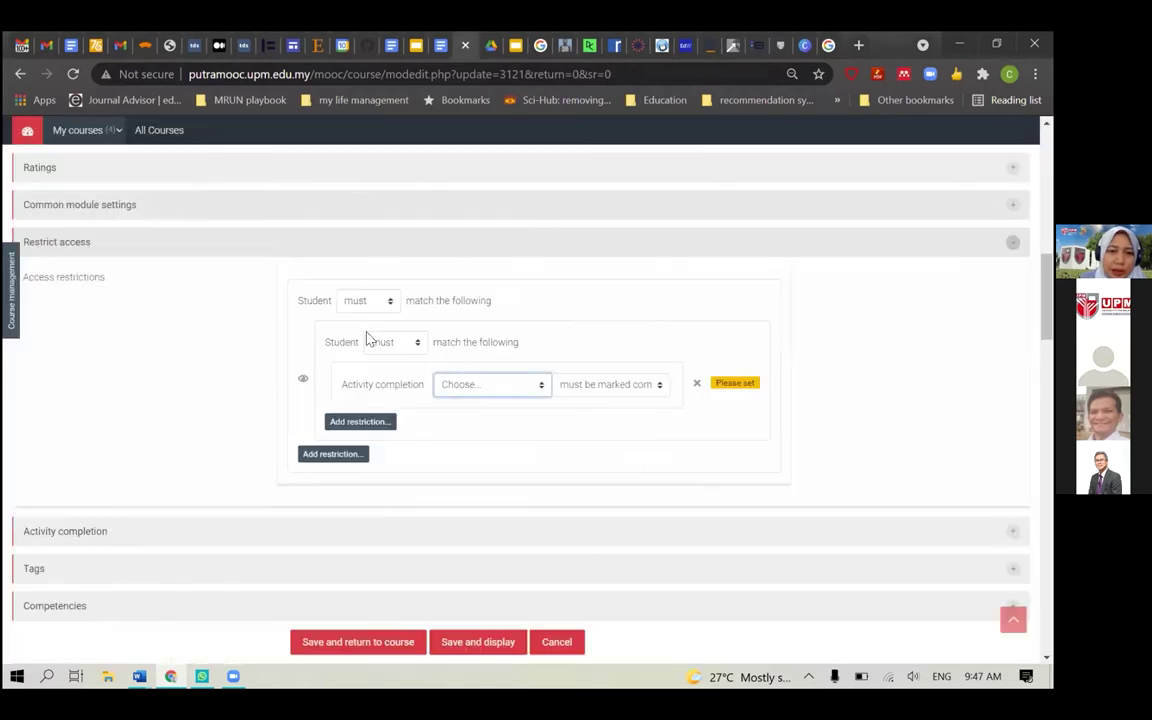
left_click(510, 224)
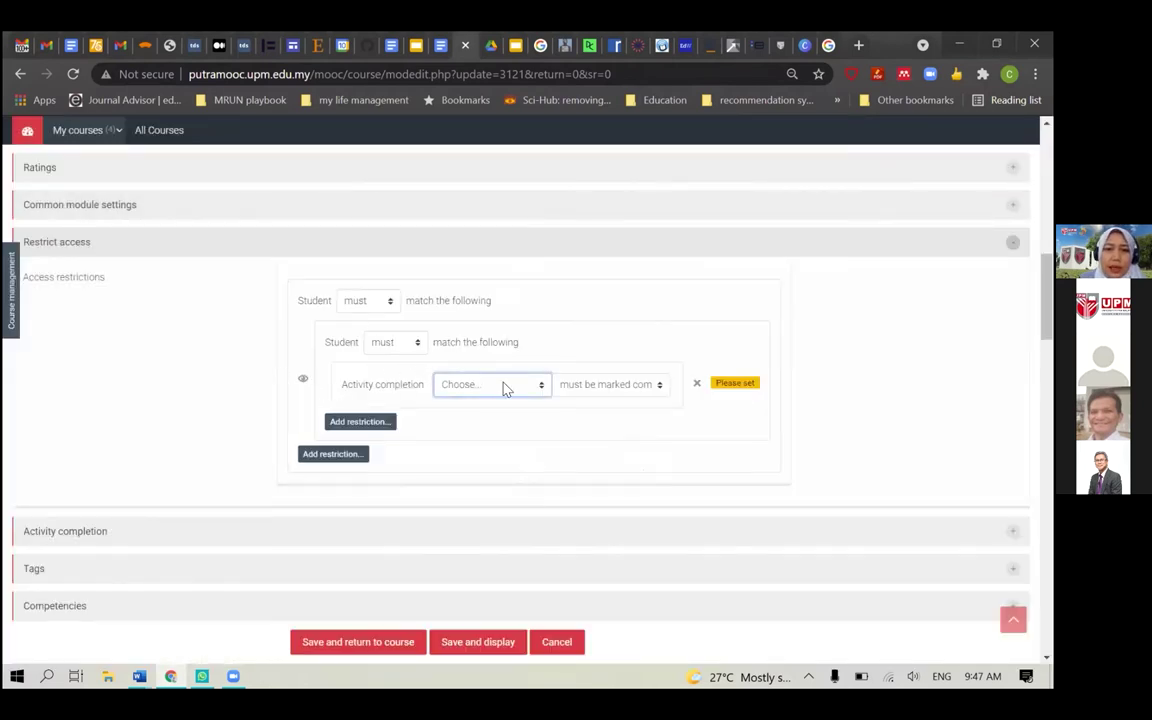
left_click(302, 385)
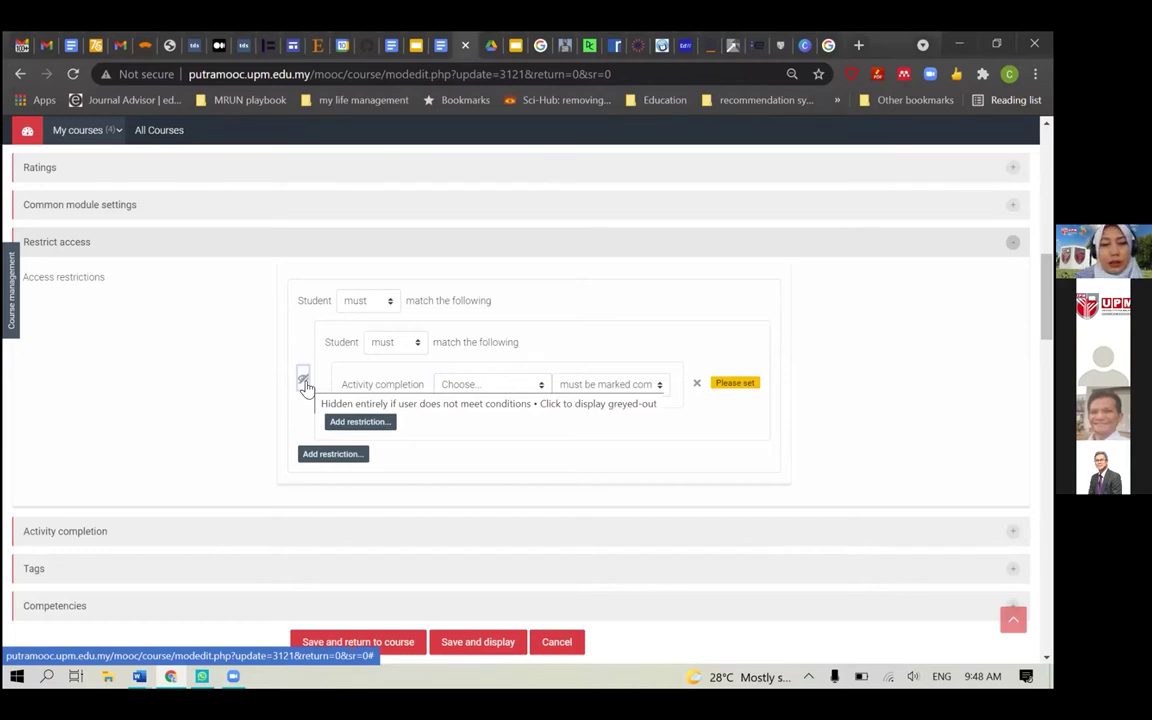
Choose the "[boxes] [boxcontent title="DATA ANALYTICS"" item as the activity required by the completion condition
left_click(497, 390)
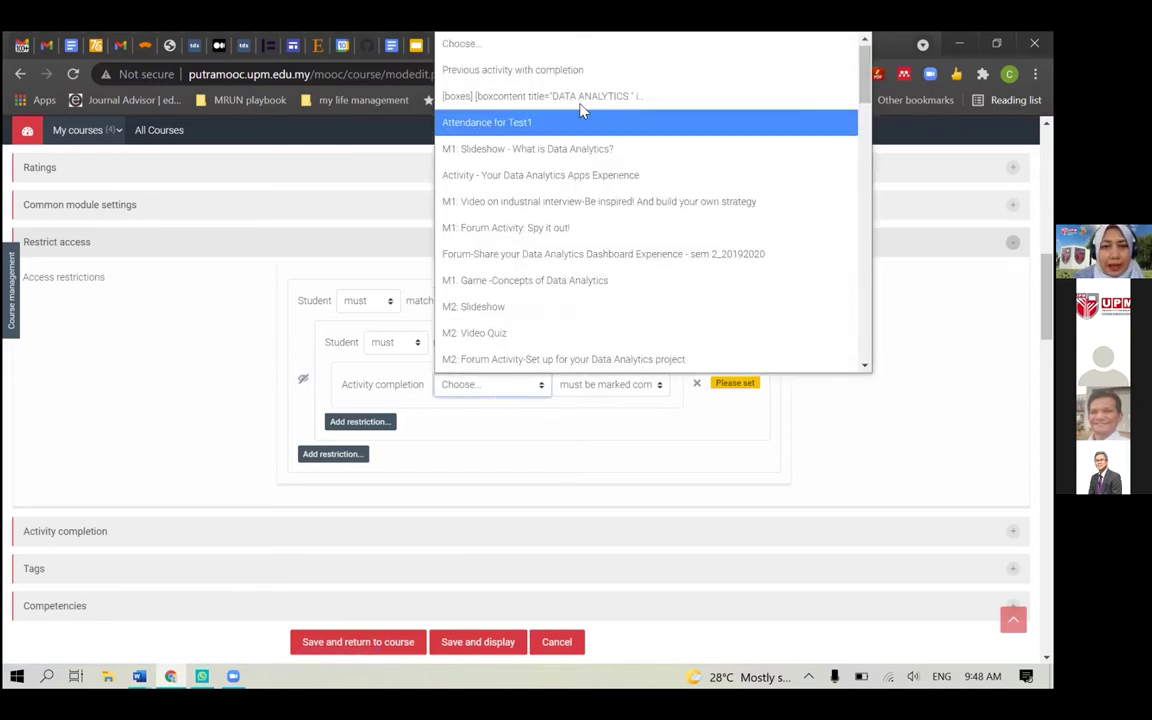
scroll(589, 294, "down", 5)
scroll(589, 294, "up", 4)
scroll(589, 294, "up", 3)
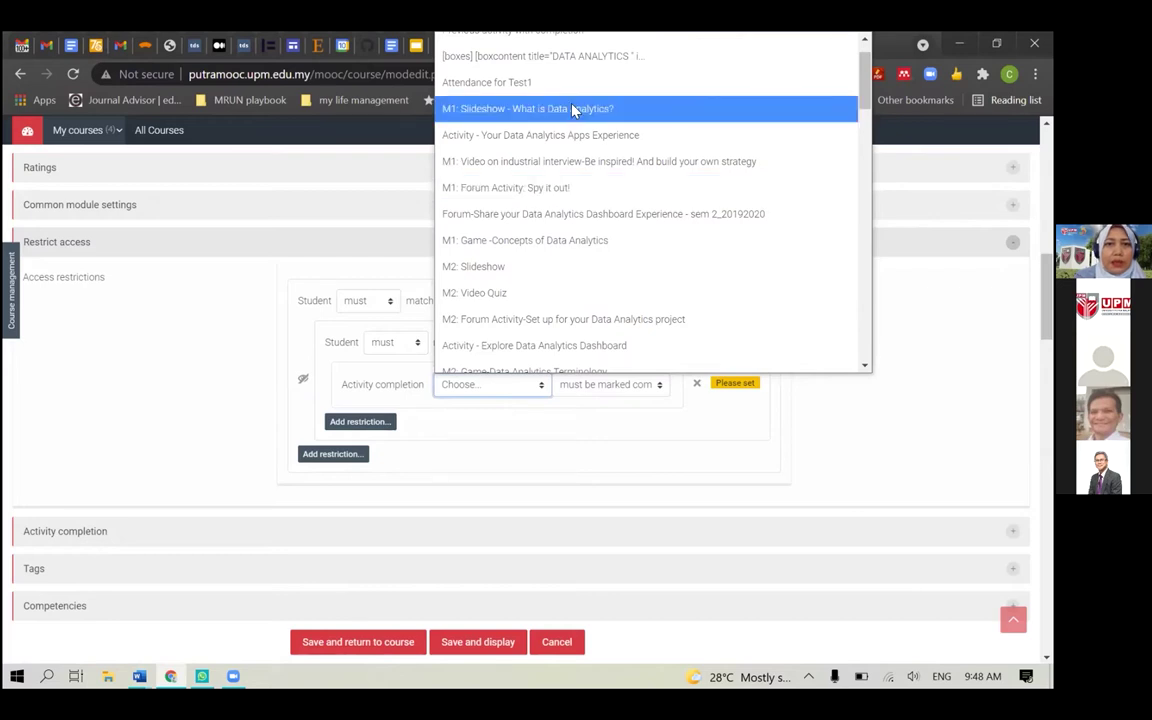
scroll(573, 110, "up", 1)
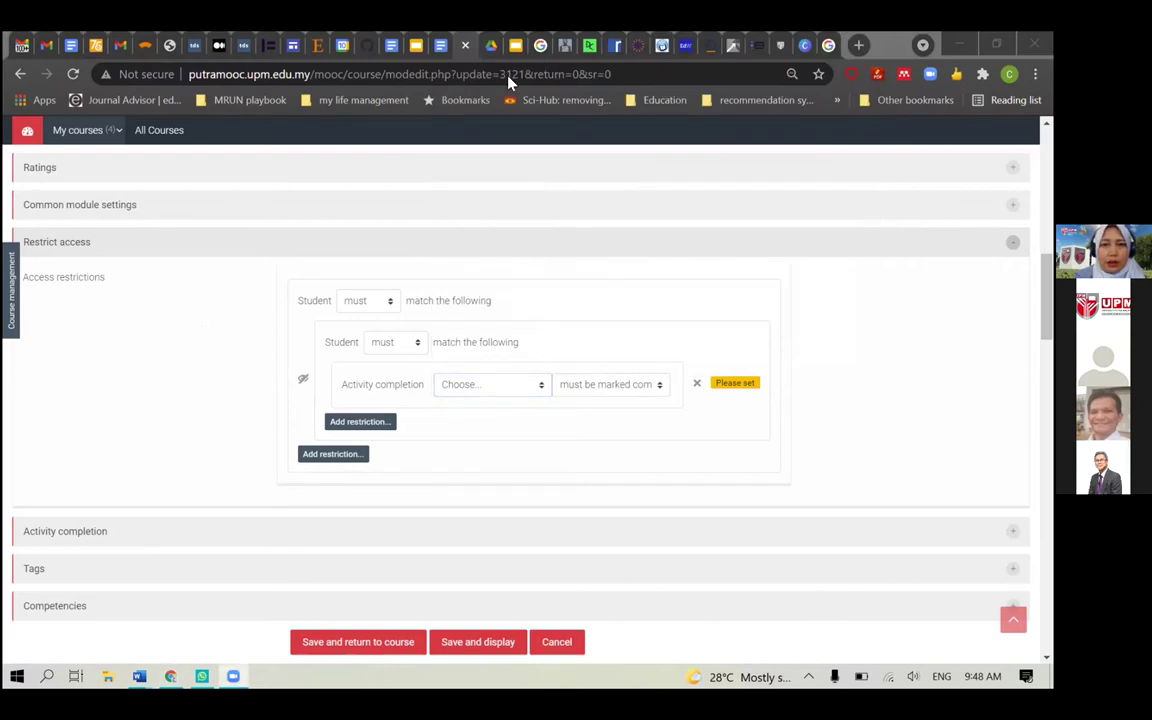
left_click(458, 384)
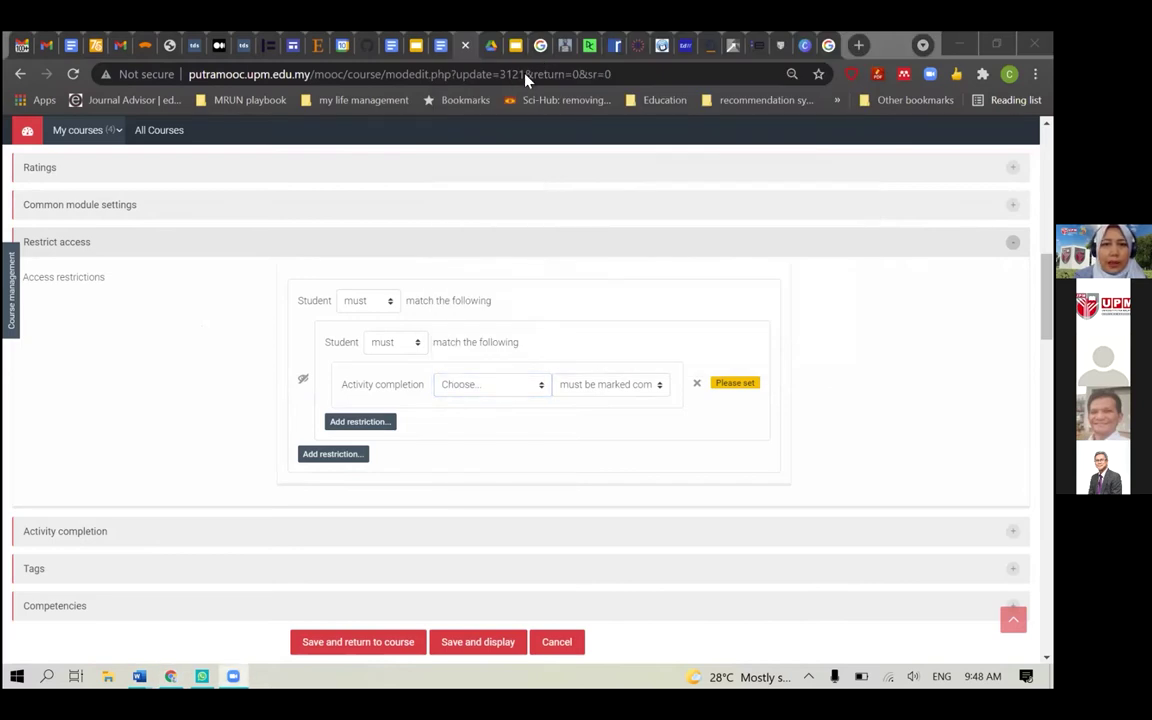
left_click(563, 100)
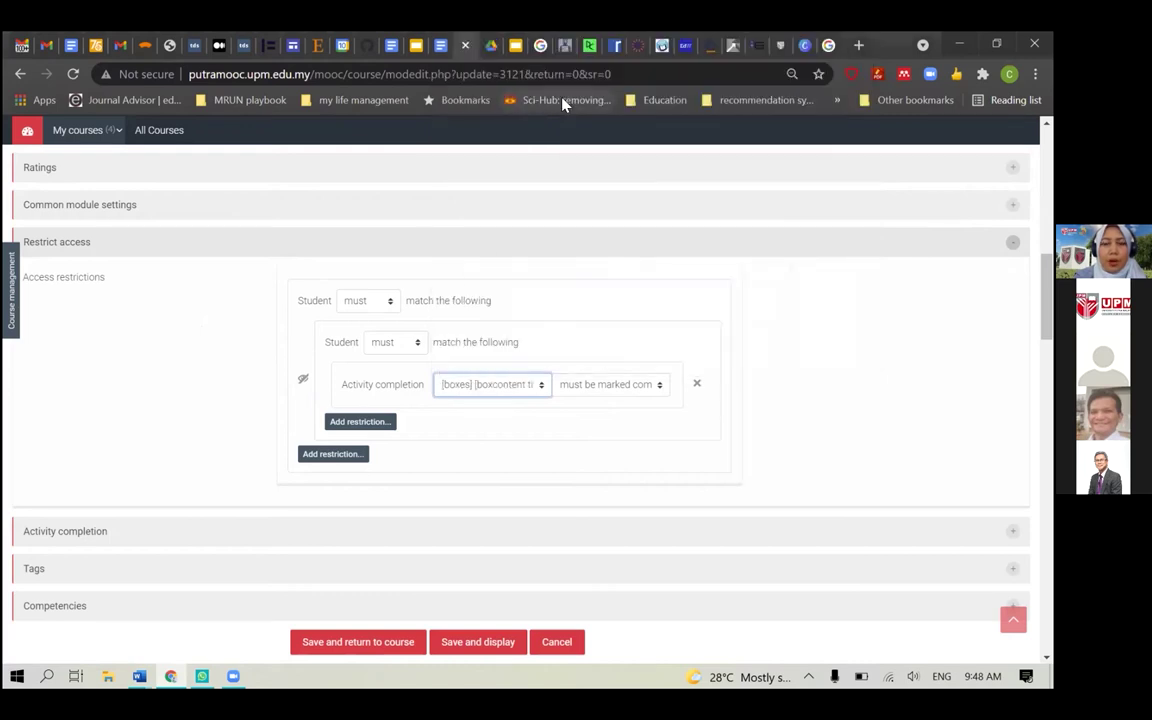
Add a second activity completion condition to the nested set, requiring Attendance for Test1
left_click(379, 425)
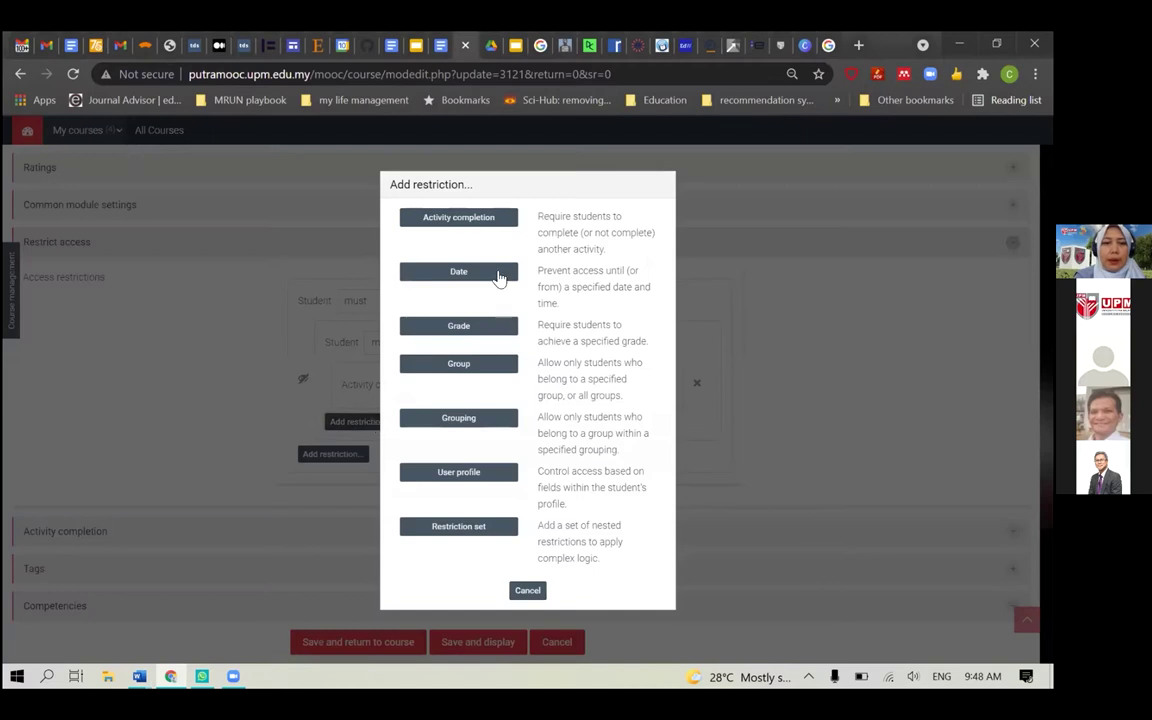
left_click(494, 219)
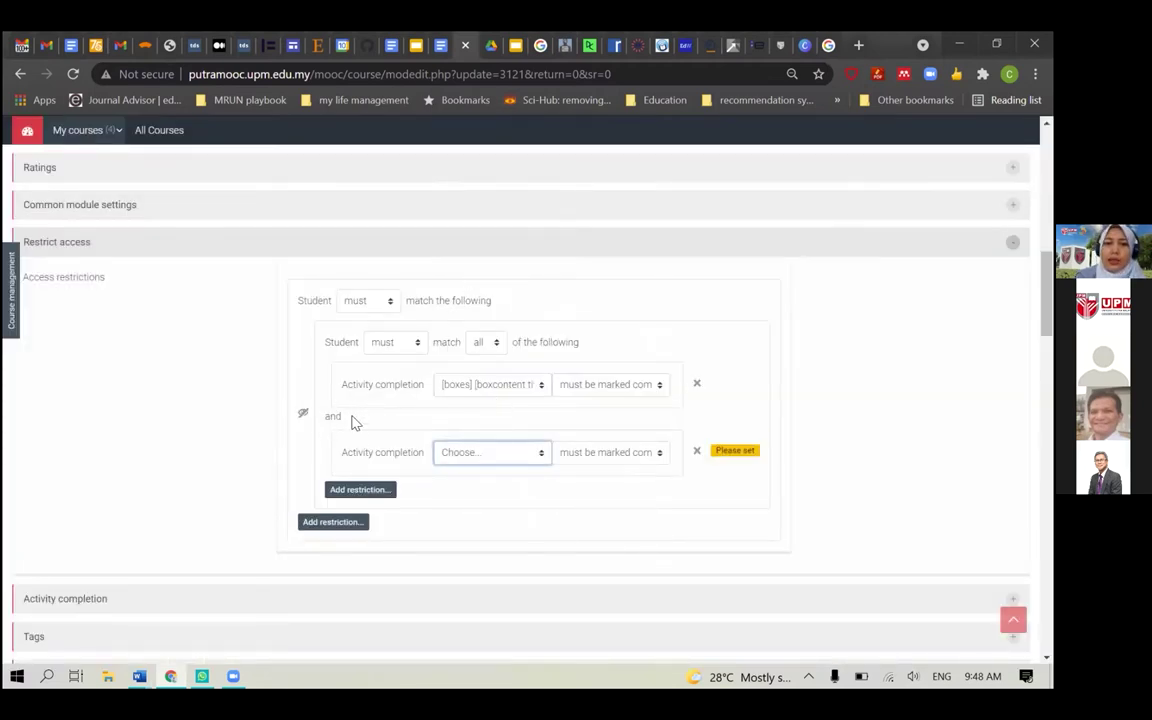
left_click(495, 349)
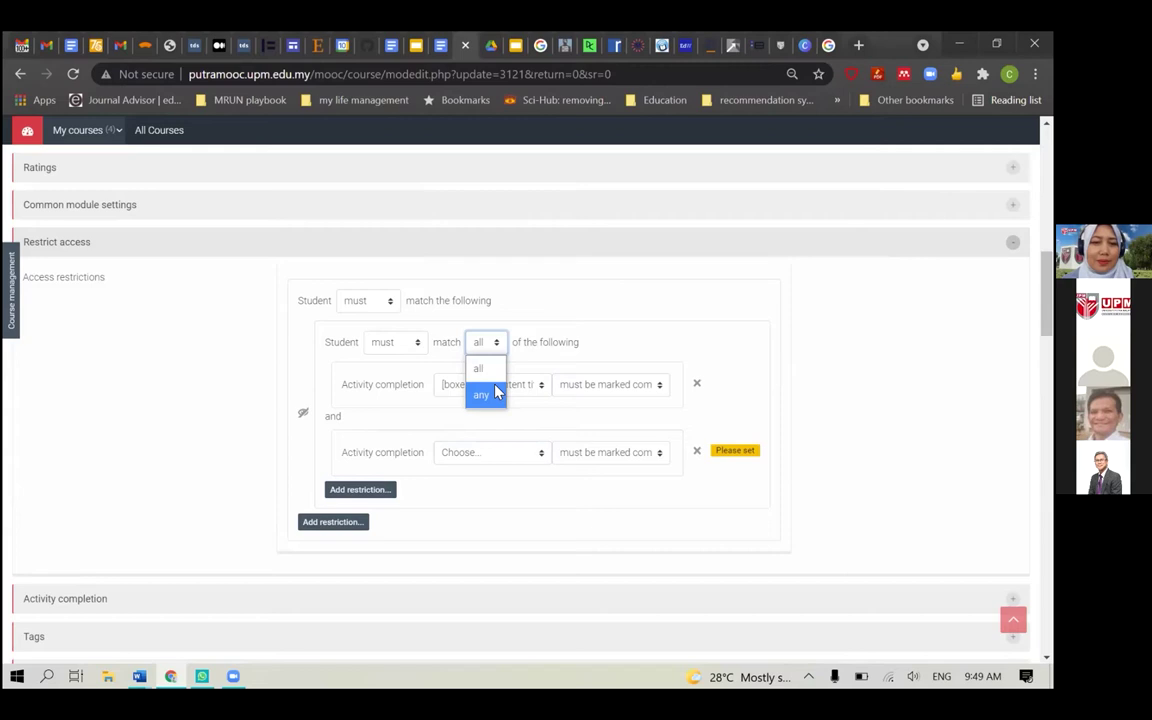
left_click(485, 455)
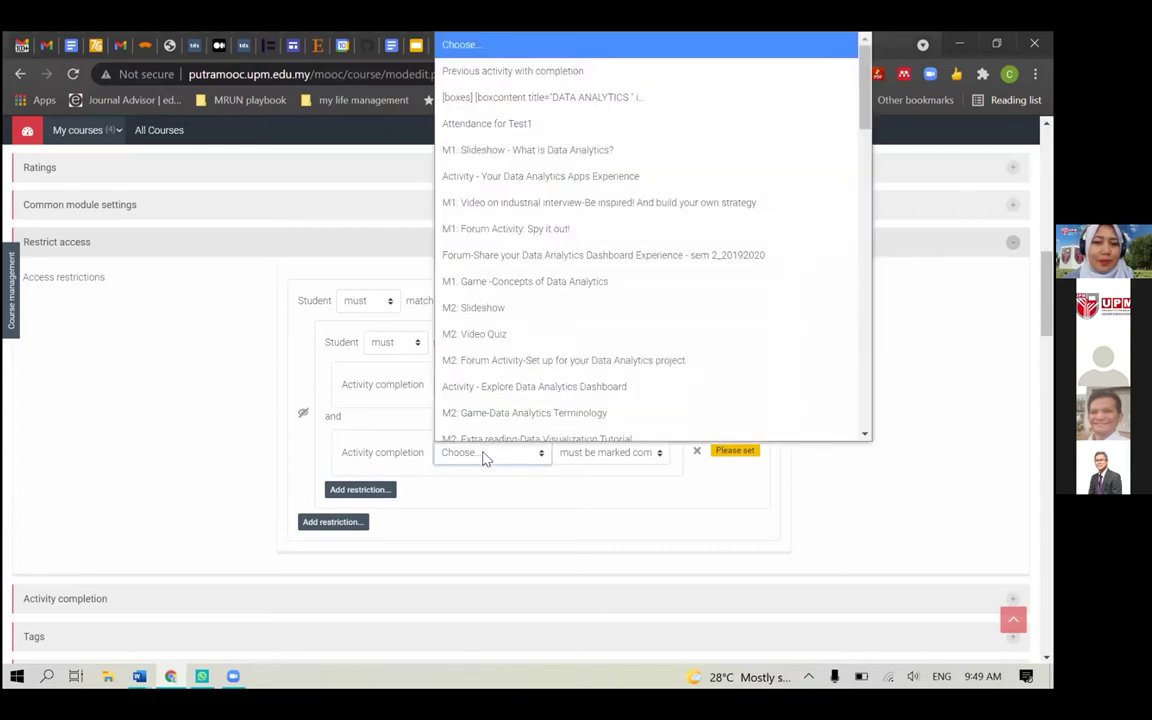
left_click(590, 113)
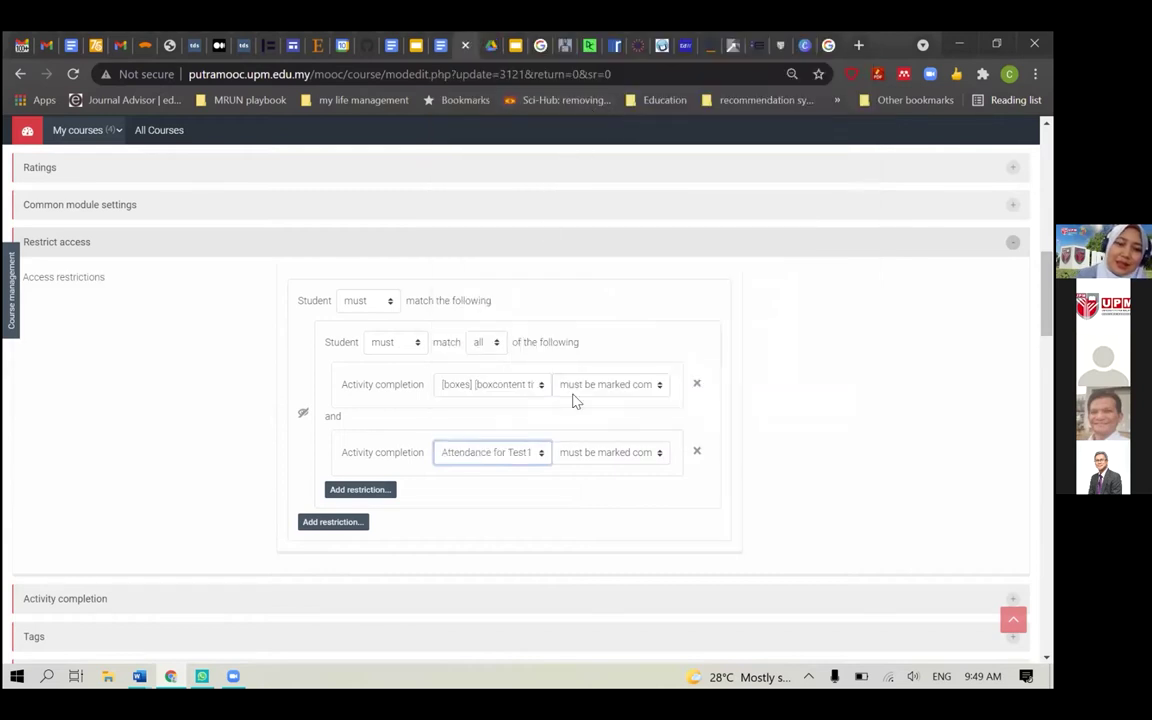
Examine the completion states offered for the first activity completion condition
left_click(610, 387)
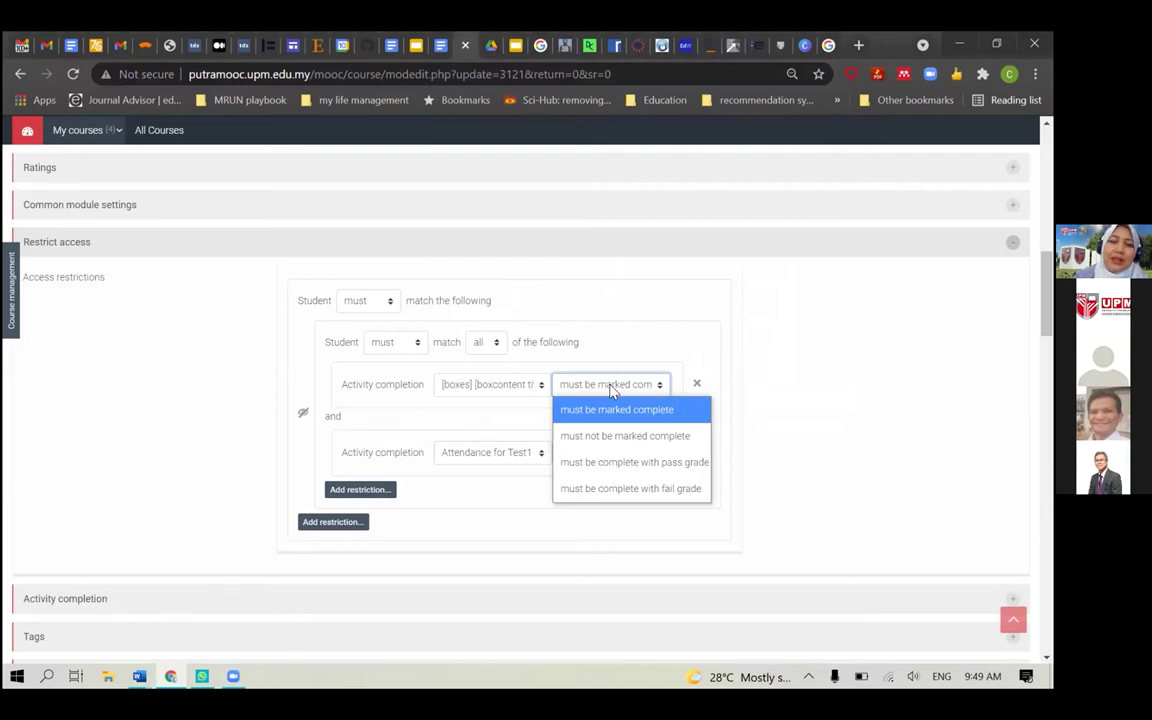
left_click(611, 289)
left_click(528, 157)
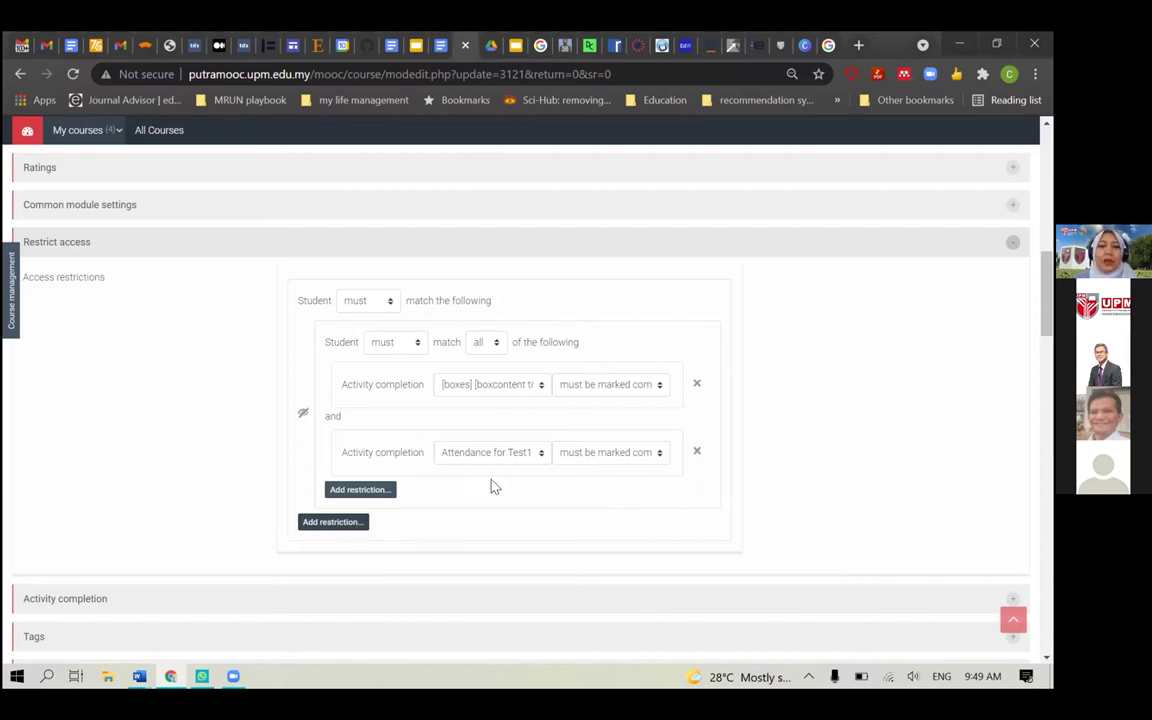
Review the restriction types available for the outer restriction level without adding one
scroll(816, 457, "down", 1)
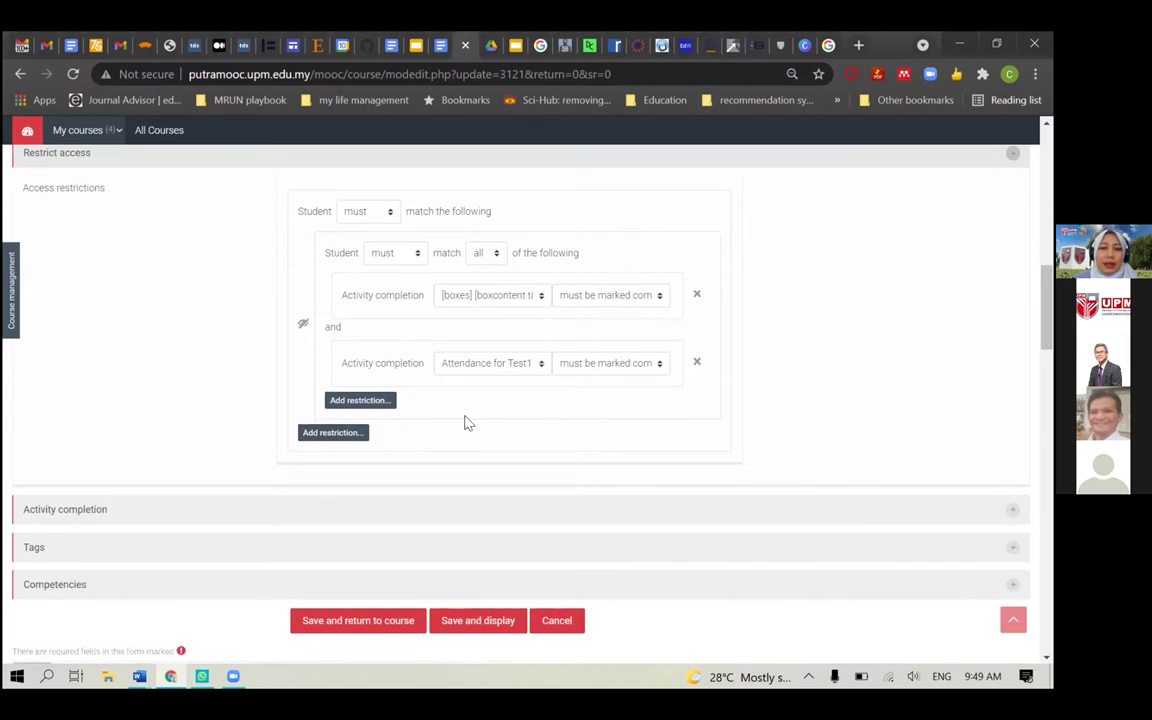
left_click(364, 437)
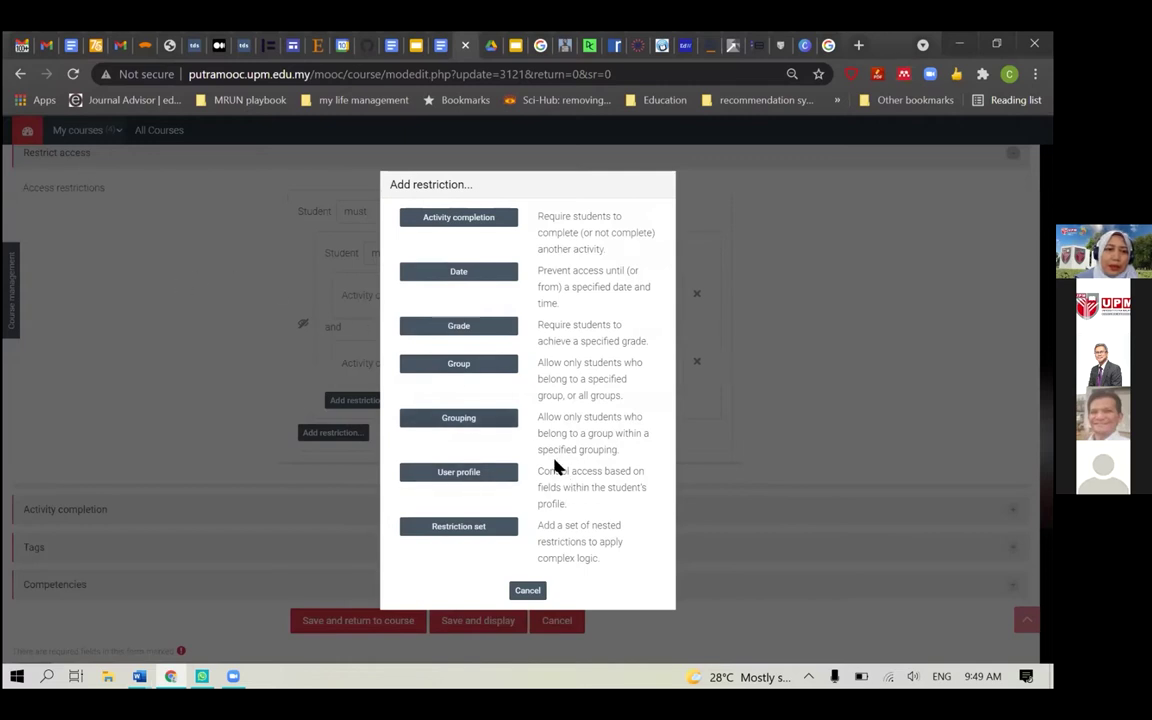
left_click(527, 590)
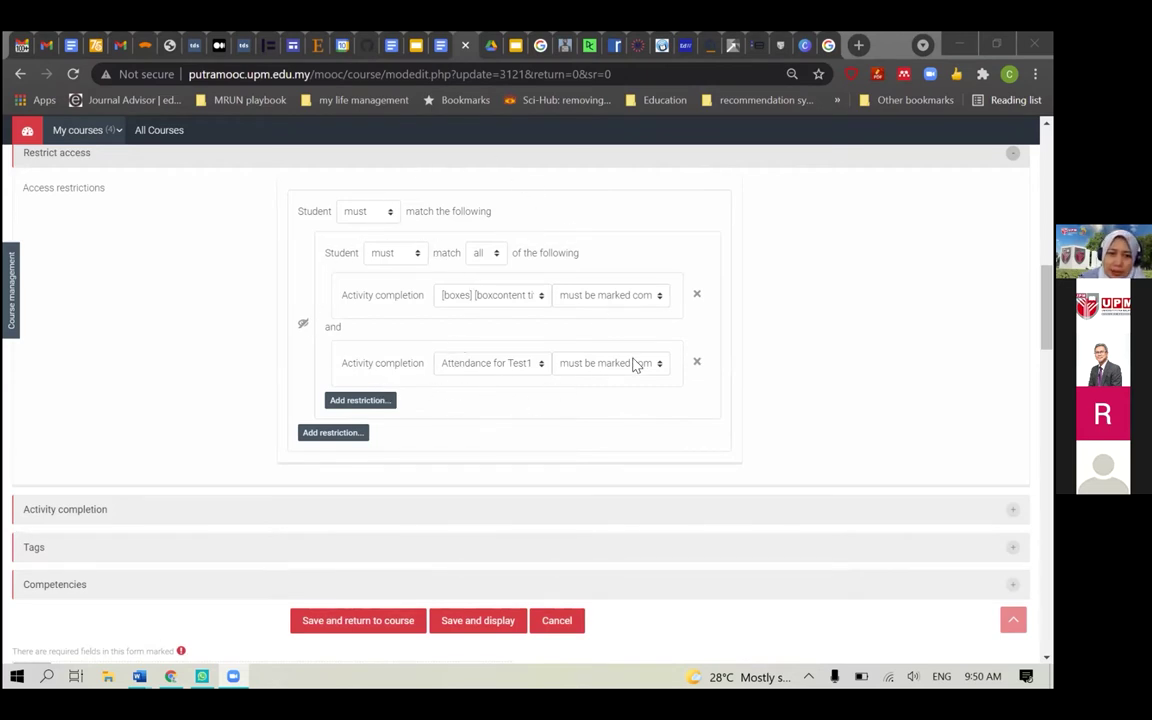
Add an outer-level activity completion condition requiring "Activity - Your Data Analytics Apps Experience" to be marked complete
left_click(340, 438)
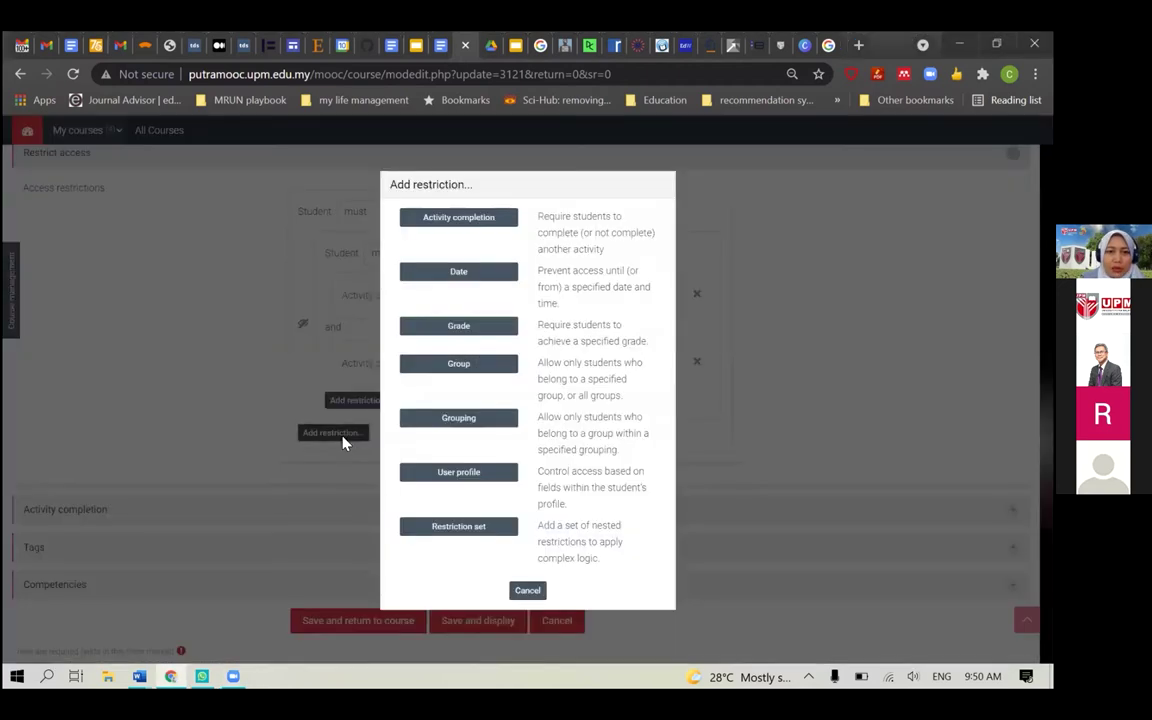
left_click(495, 219)
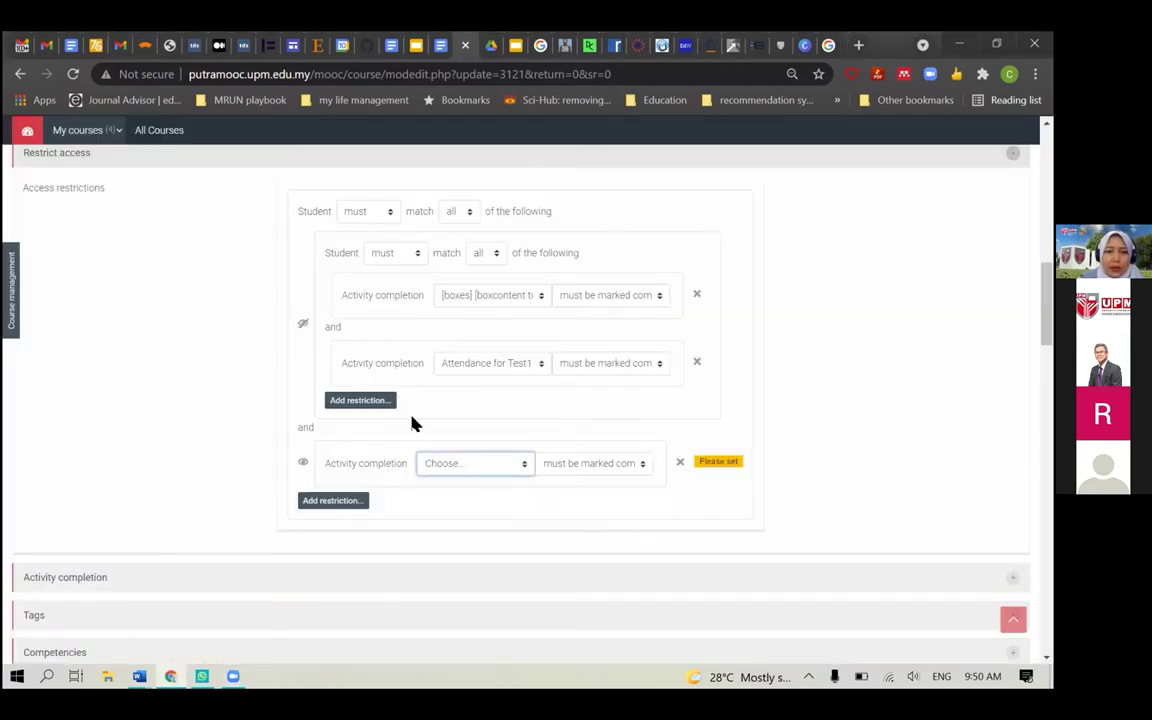
left_click(437, 464)
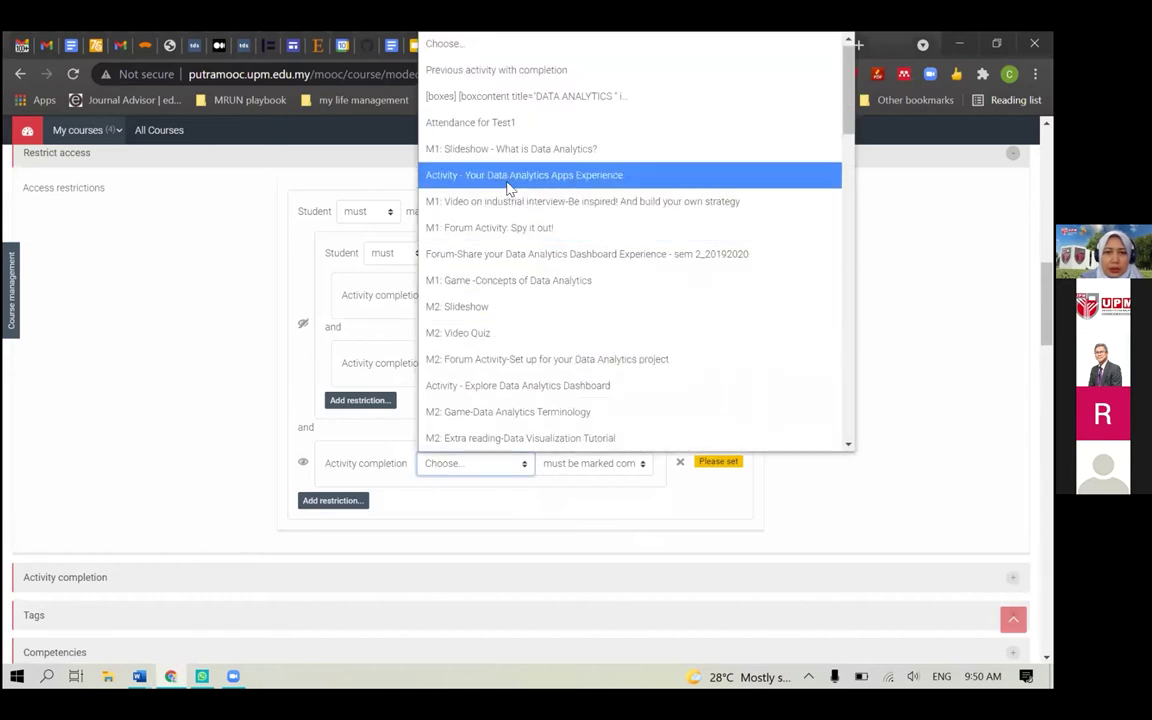
left_click(462, 175)
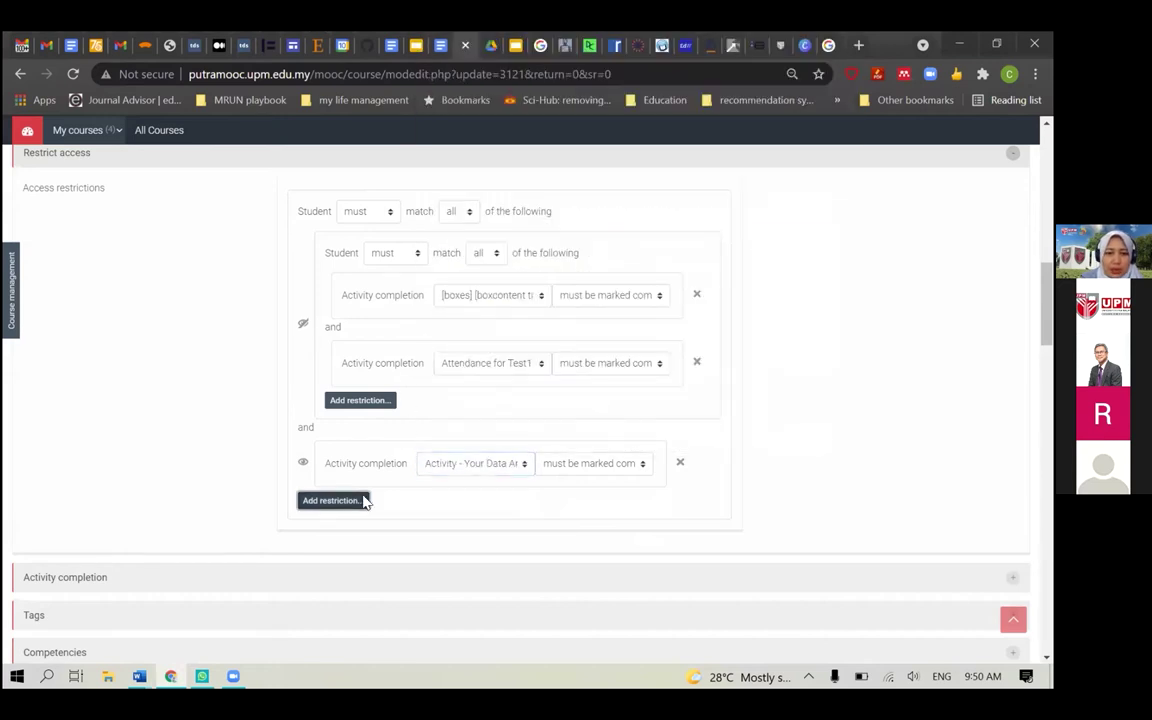
Add another outer-level activity completion condition requiring "Forum-Share your Data Analytics Dashboard Experience - sem 2_20192020"
left_click(362, 500)
left_click(481, 221)
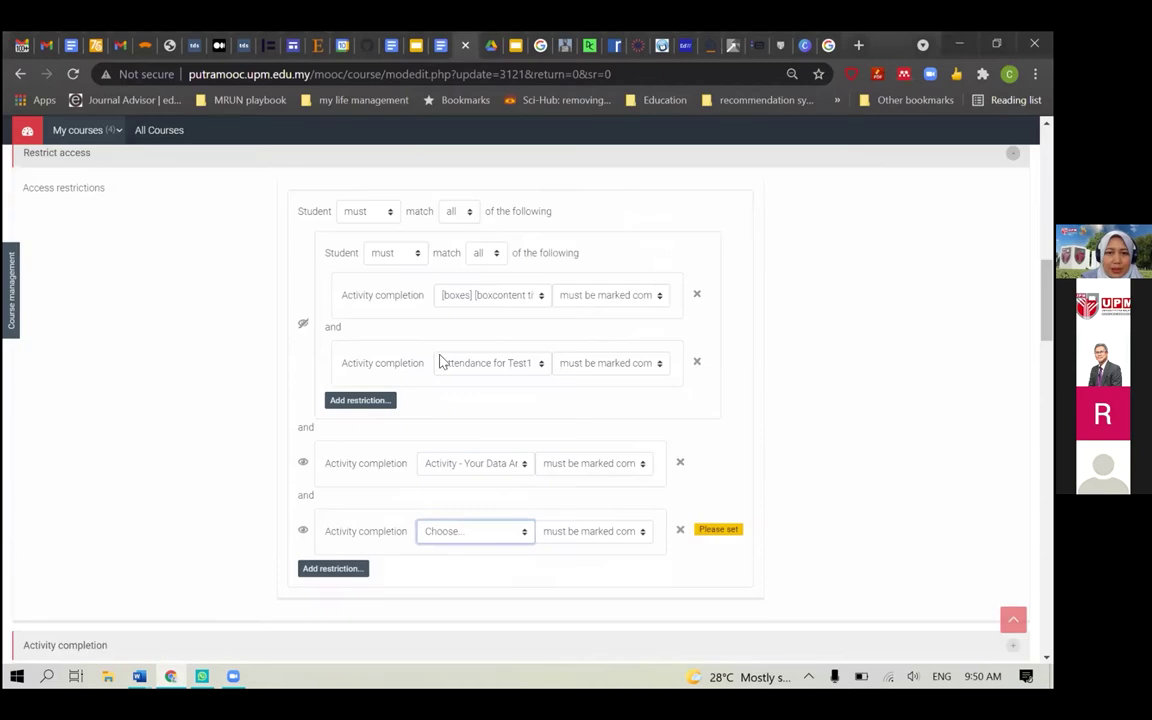
left_click(451, 535)
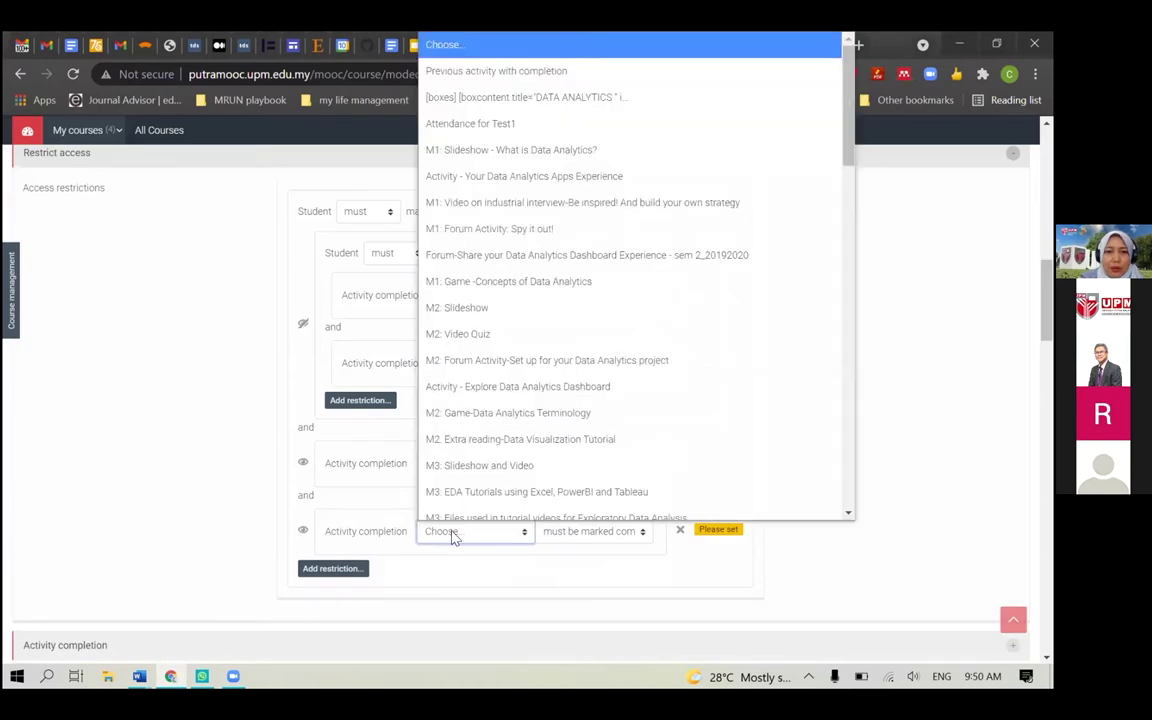
left_click(481, 243)
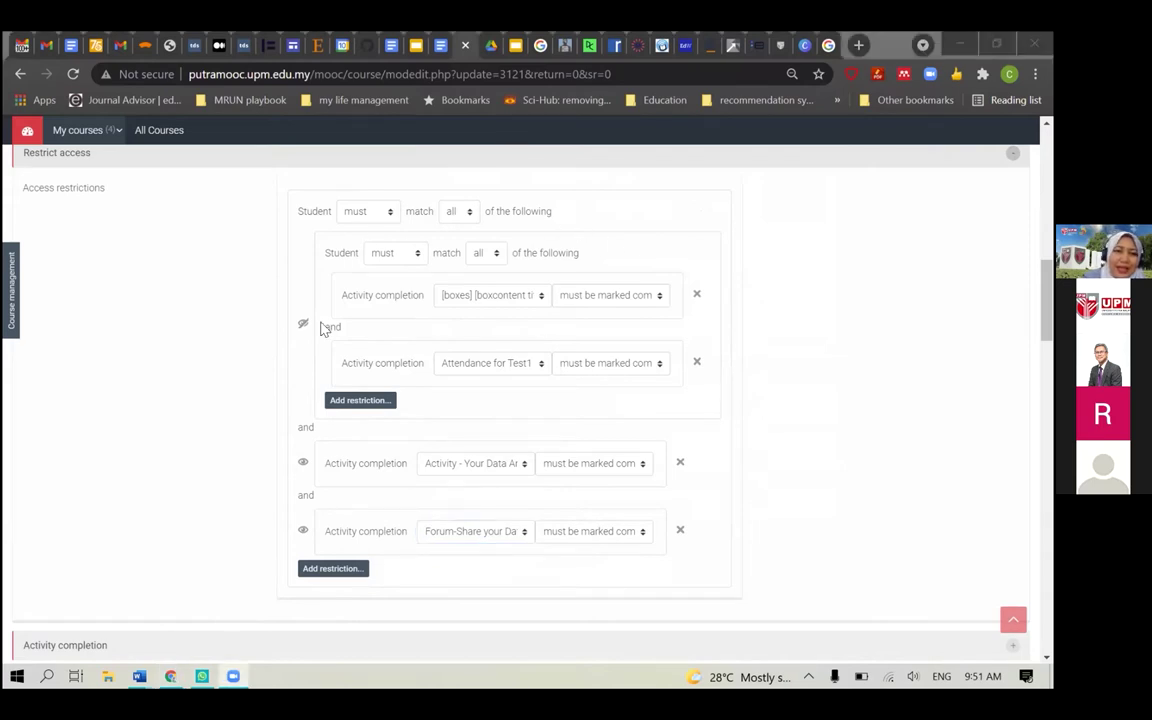
Glance at the PutraMOOC course planning form in Google Docs, return to the forum's restrictions, and save and display the forum
left_click(441, 47)
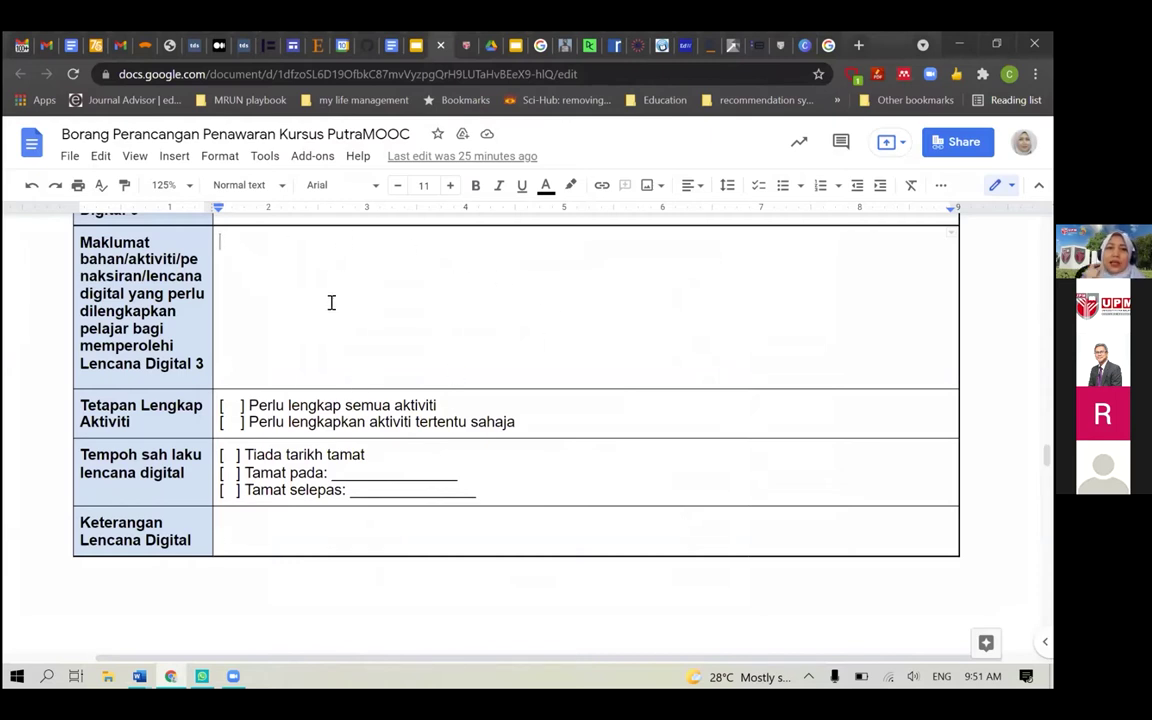
left_click(463, 45)
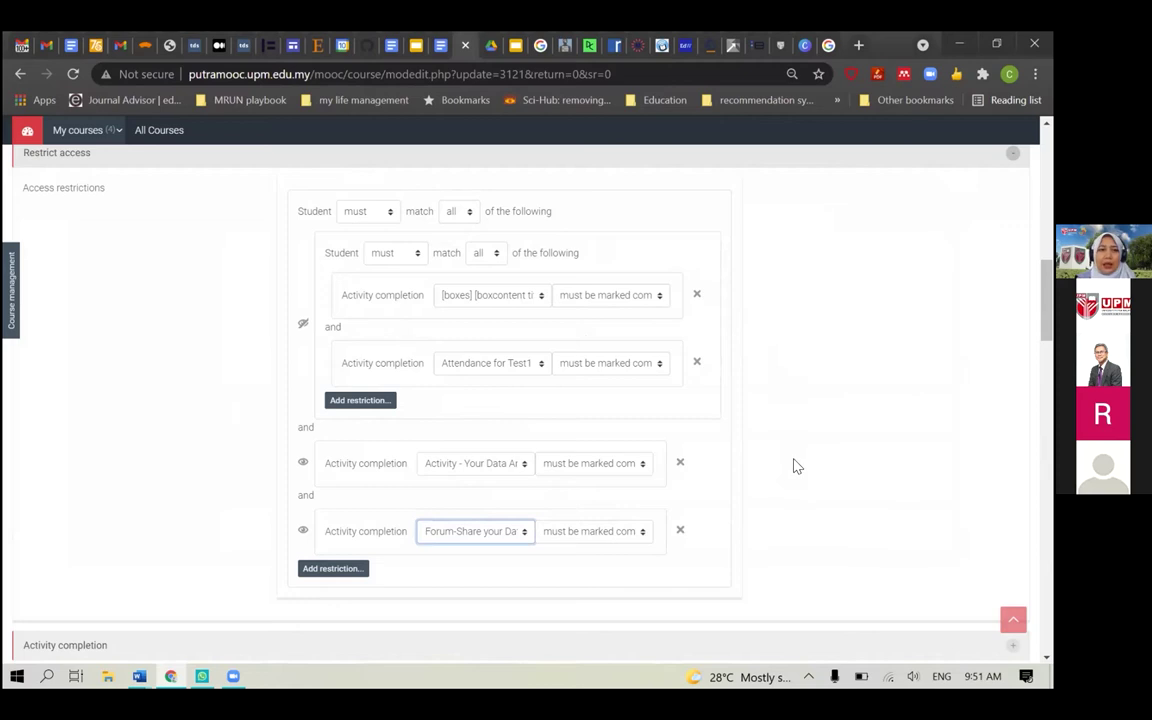
scroll(795, 466, "down", 2)
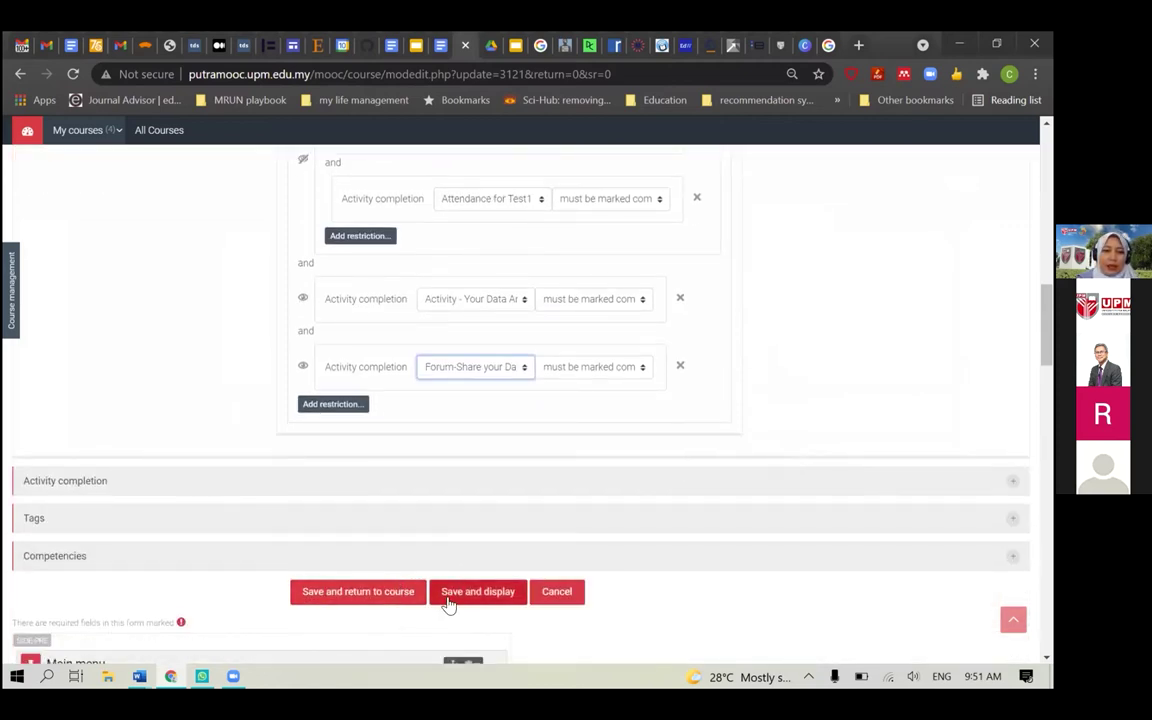
scroll(331, 284, "up", 1)
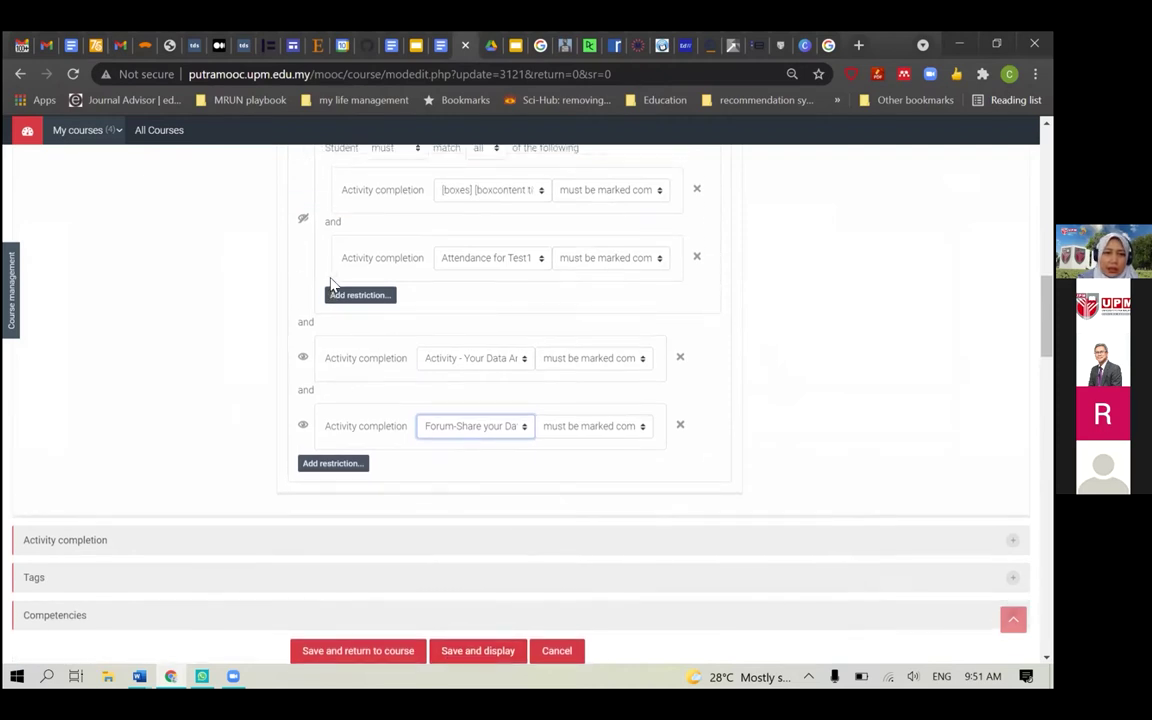
scroll(331, 284, "up", 1)
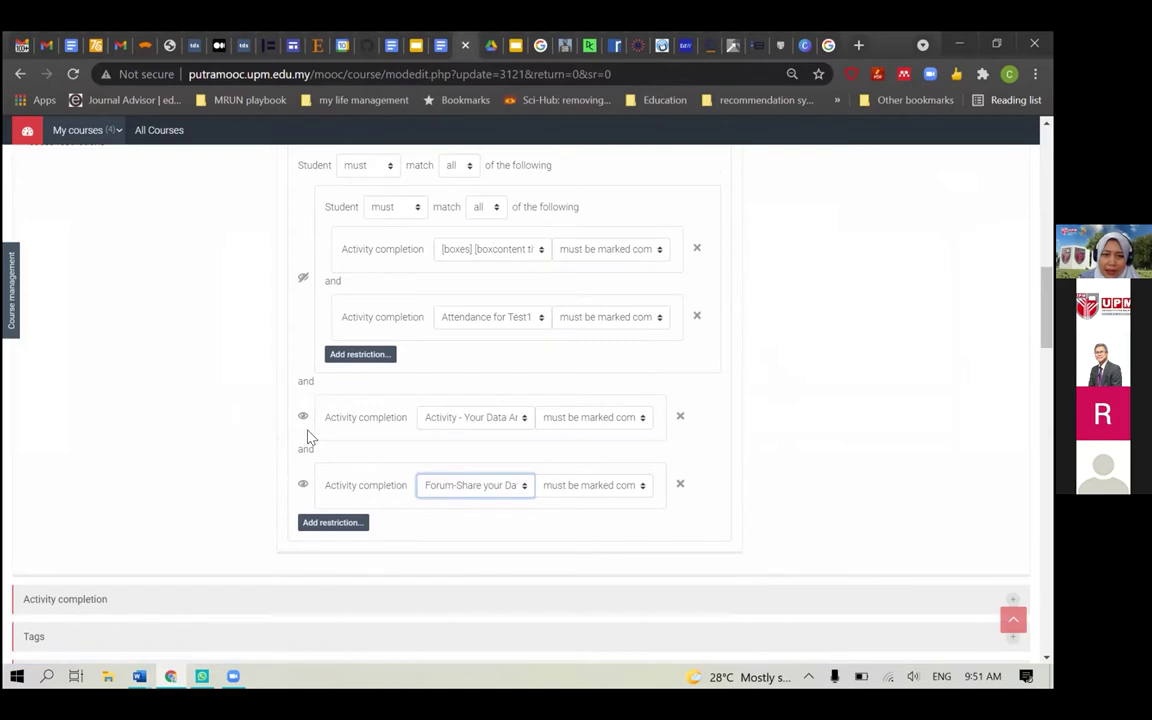
scroll(355, 483, "down", 3)
left_click(480, 537)
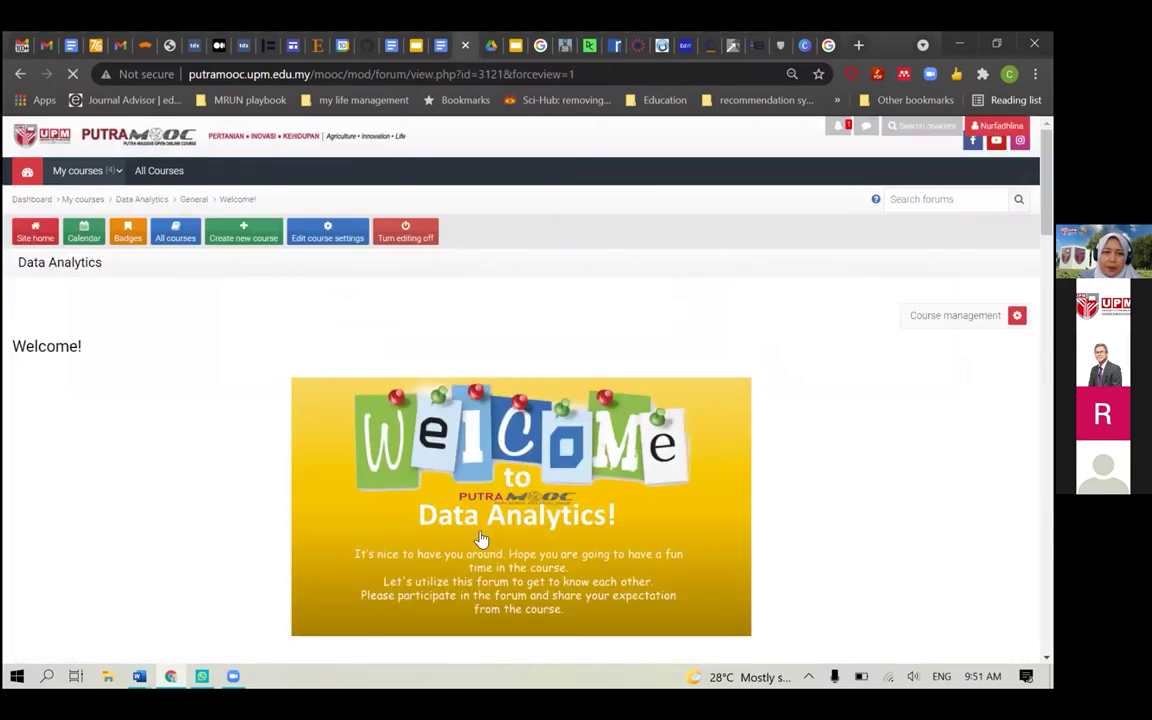
Return to the General section of the Data Analytics course and examine the access restrictions listed under the Welcome! forum
scroll(480, 539, "down", 3)
scroll(480, 537, "down", 1)
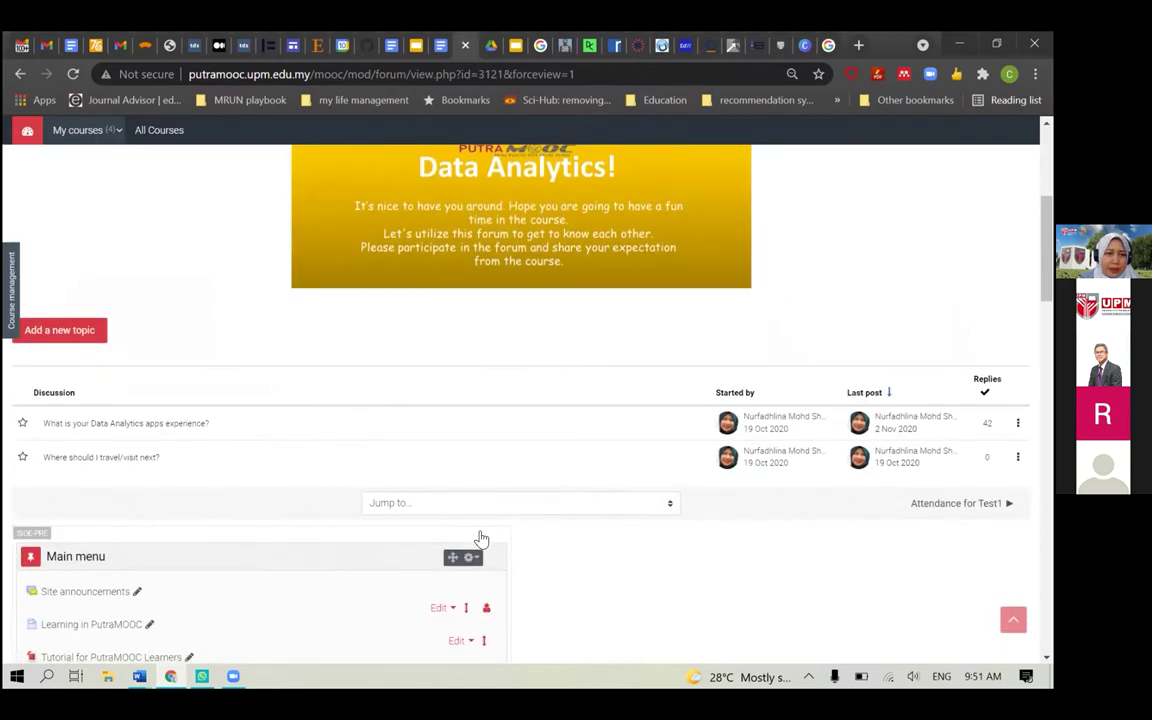
scroll(478, 542, "up", 4)
left_click(185, 200)
scroll(718, 453, "down", 6)
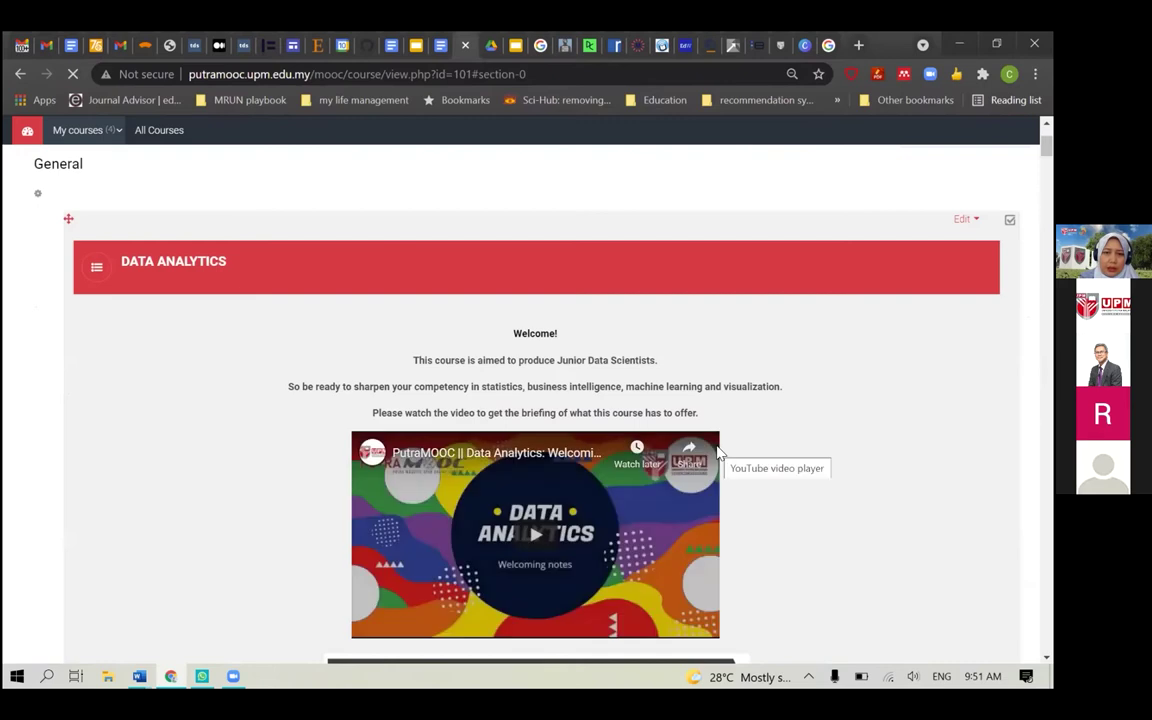
scroll(718, 453, "down", 3)
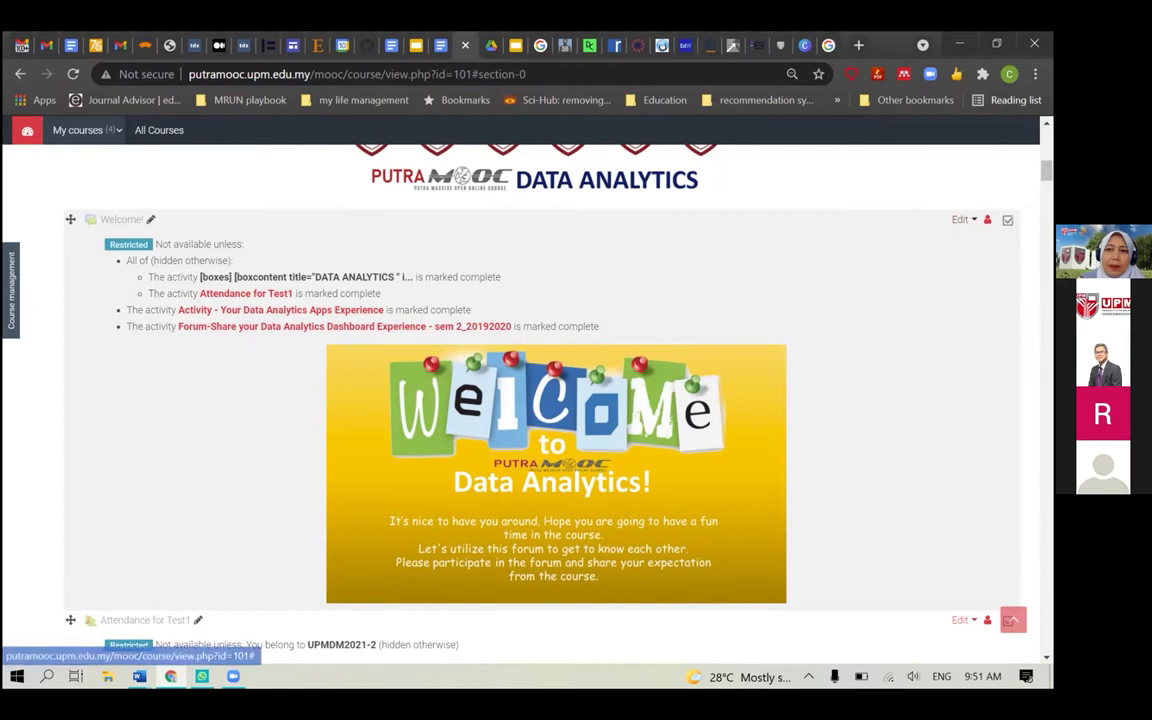
In the Welcome! forum's access restriction settings, remove both outer-level activity completion conditions
left_click(962, 219)
left_click(905, 244)
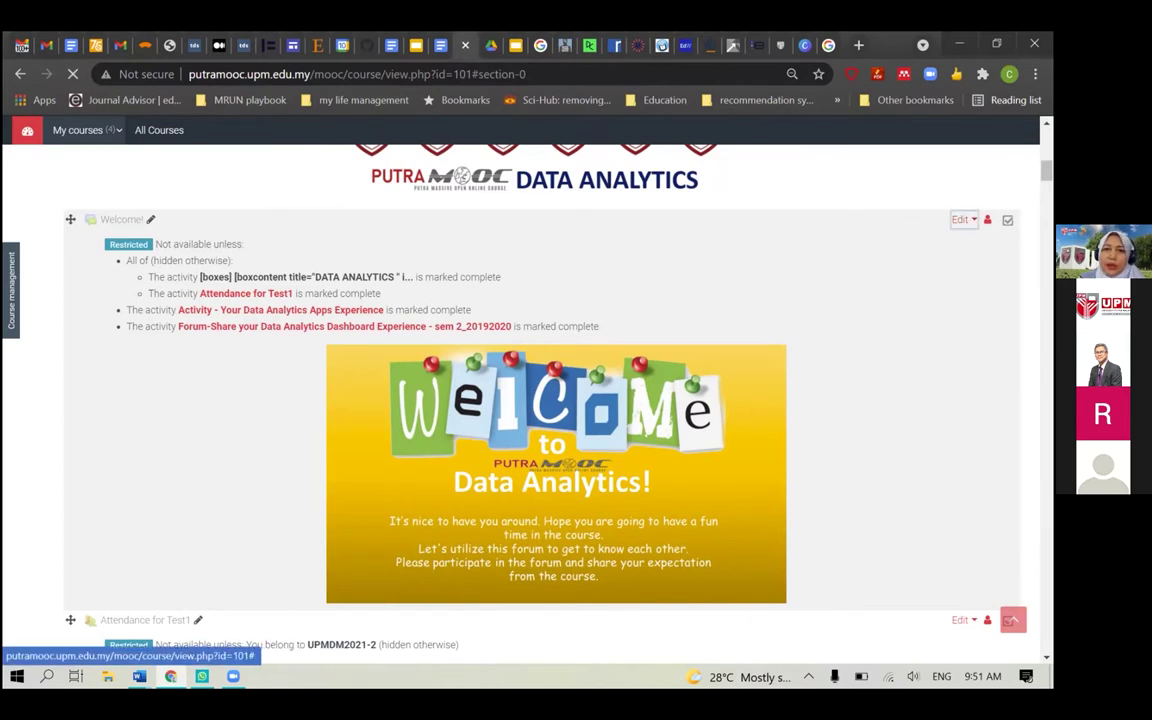
scroll(445, 358, "down", 5)
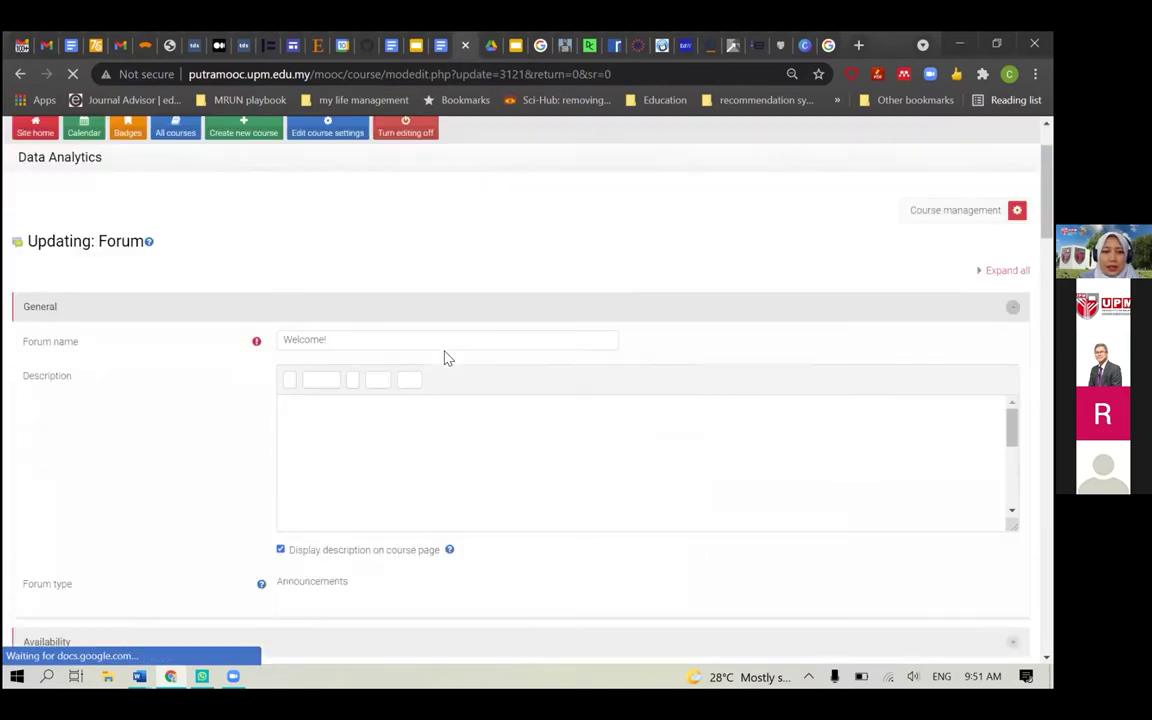
scroll(447, 358, "down", 2)
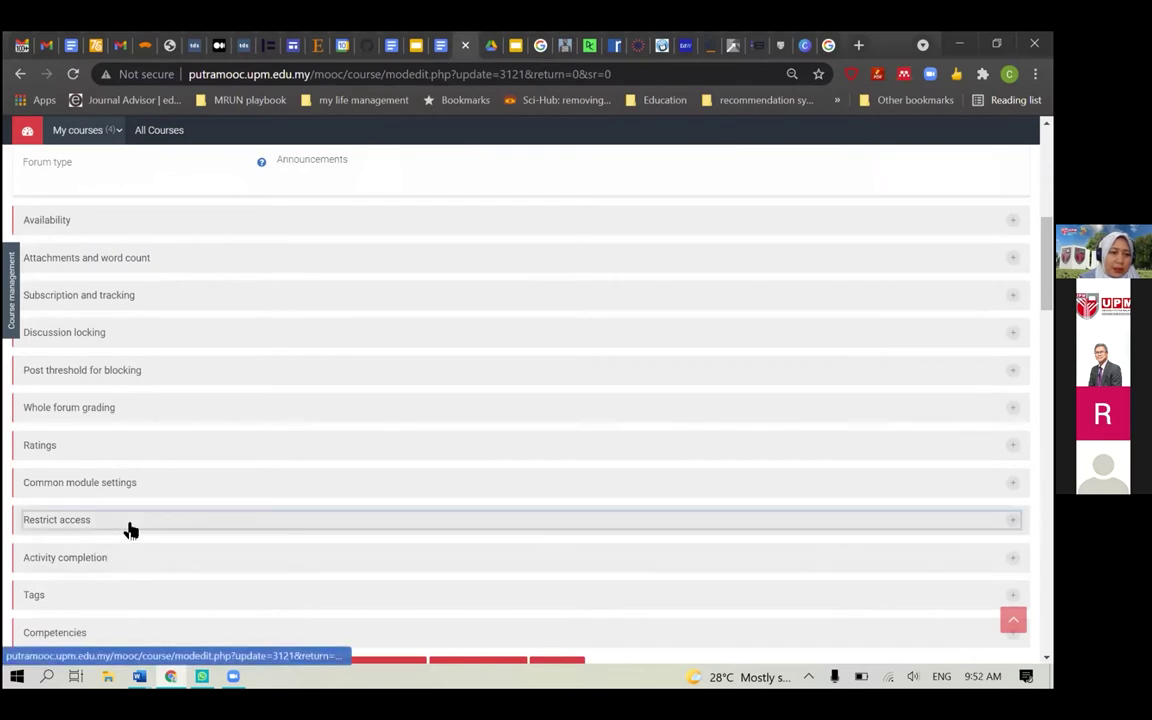
left_click(128, 524)
scroll(383, 504, "down", 5)
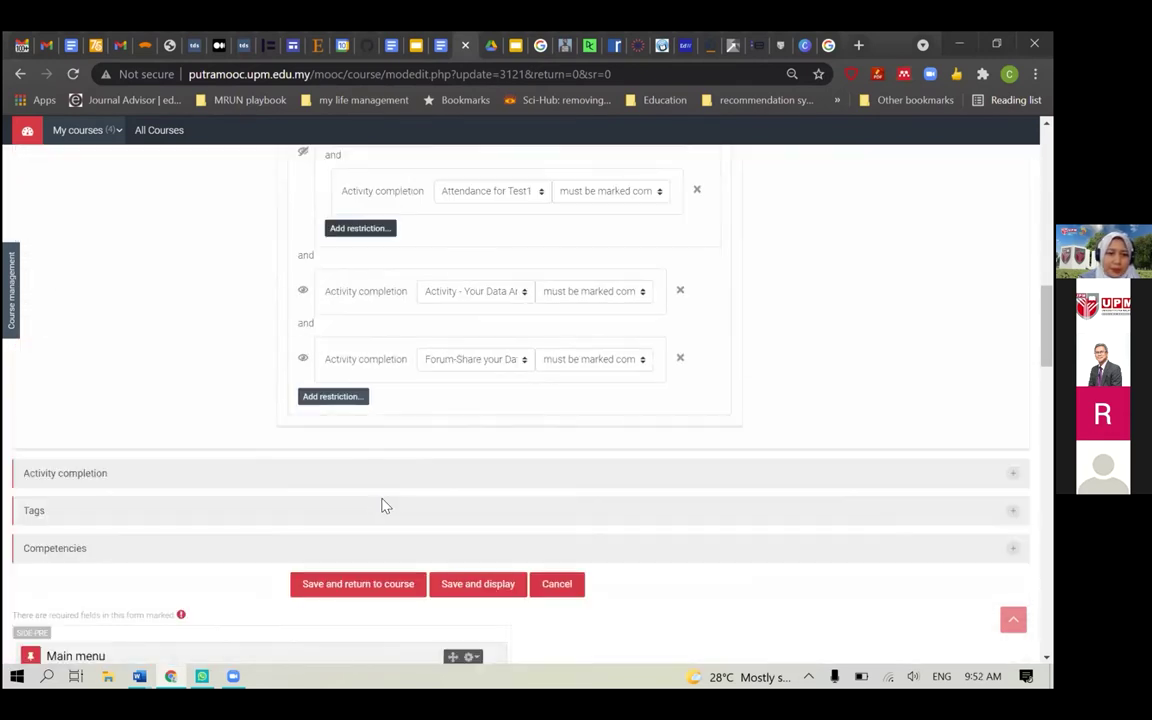
left_click(680, 358)
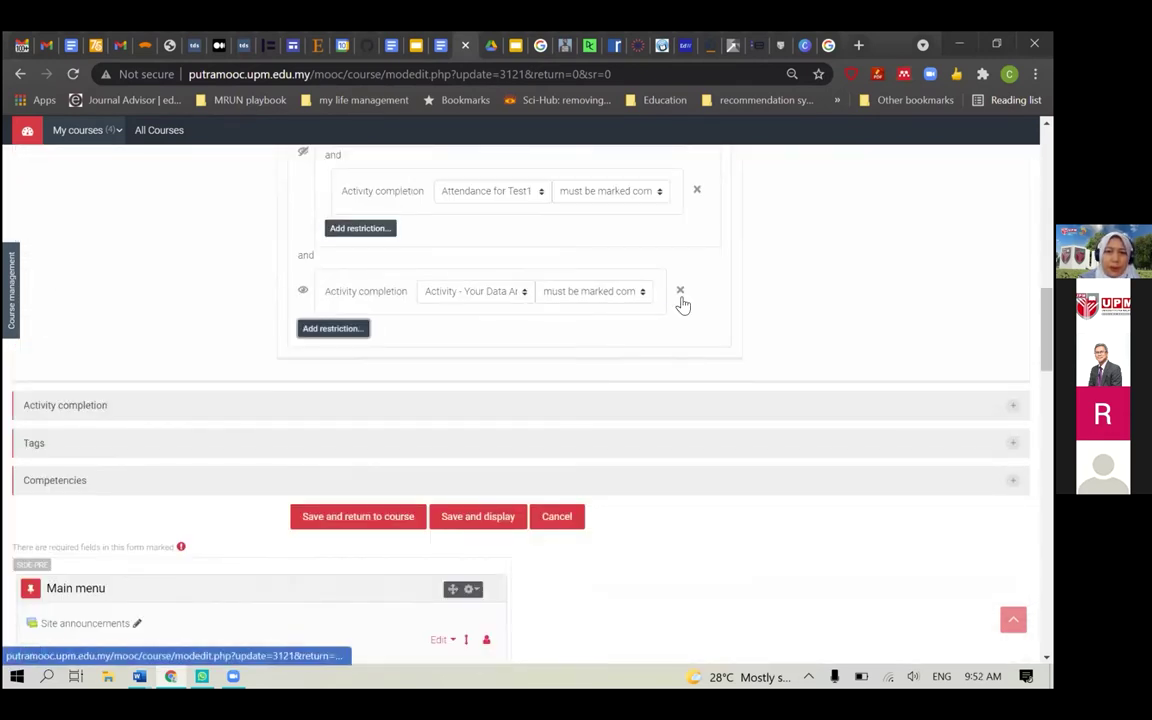
left_click(680, 291)
Remove the nested restriction set with its two activity completion conditions, and save the forum, returning to the course
scroll(683, 305, "up", 2)
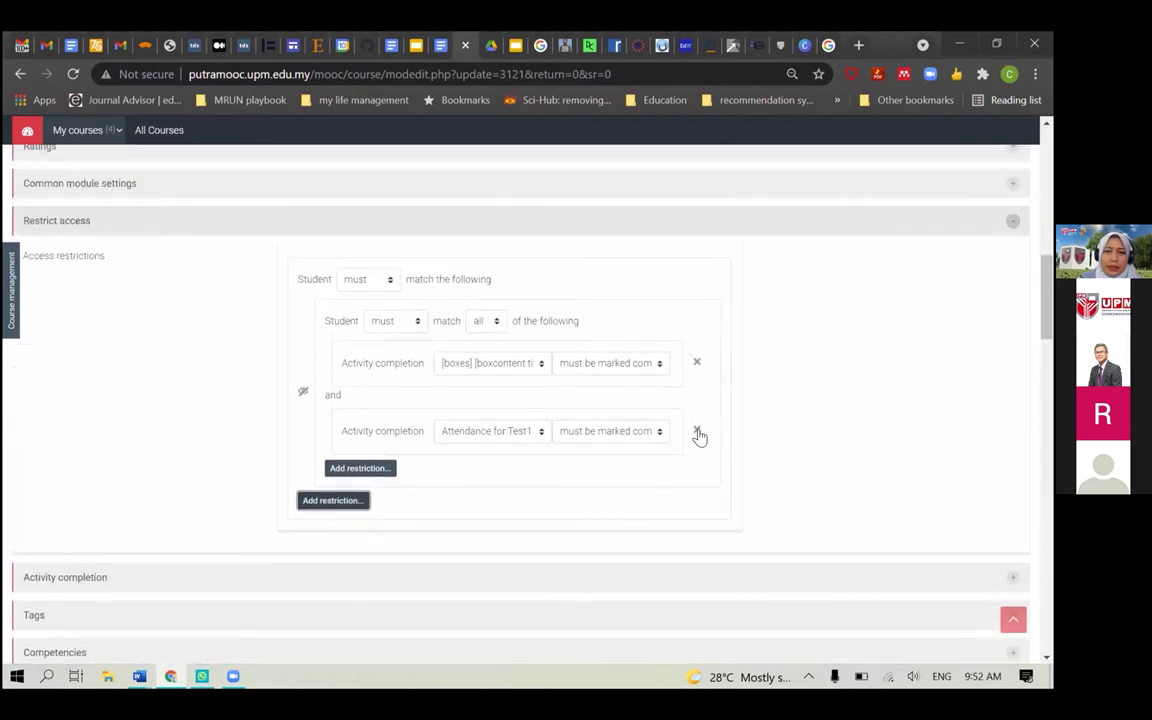
left_click(697, 434)
left_click(698, 364)
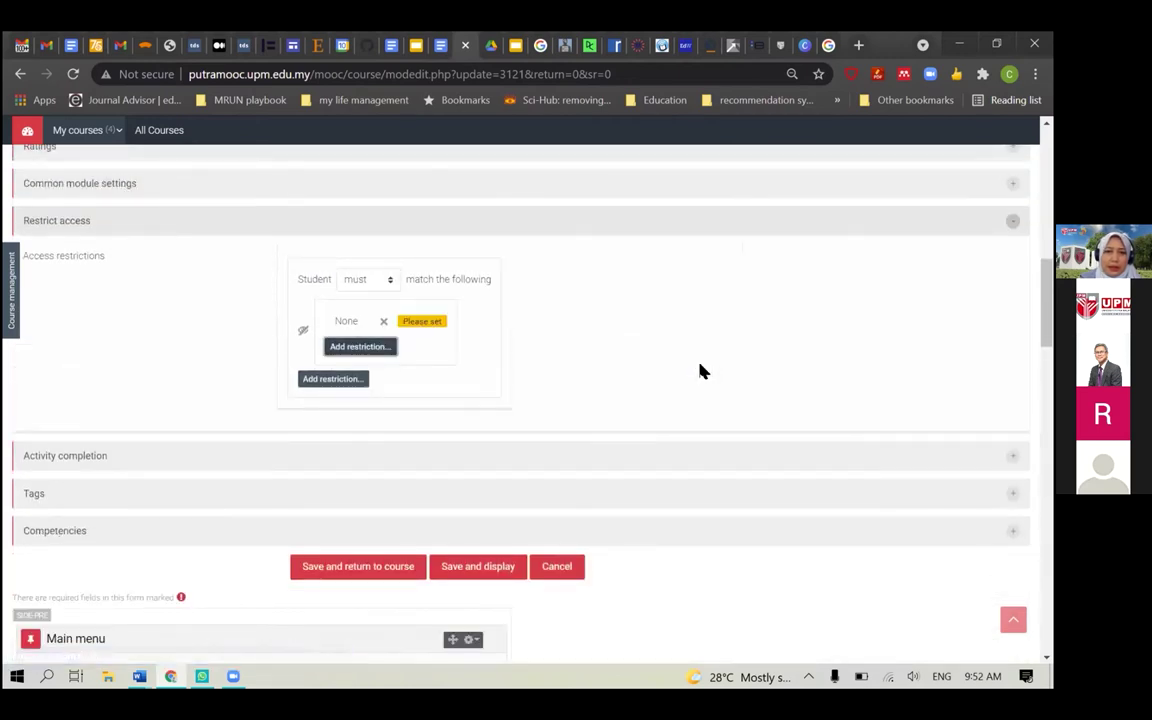
left_click(383, 321)
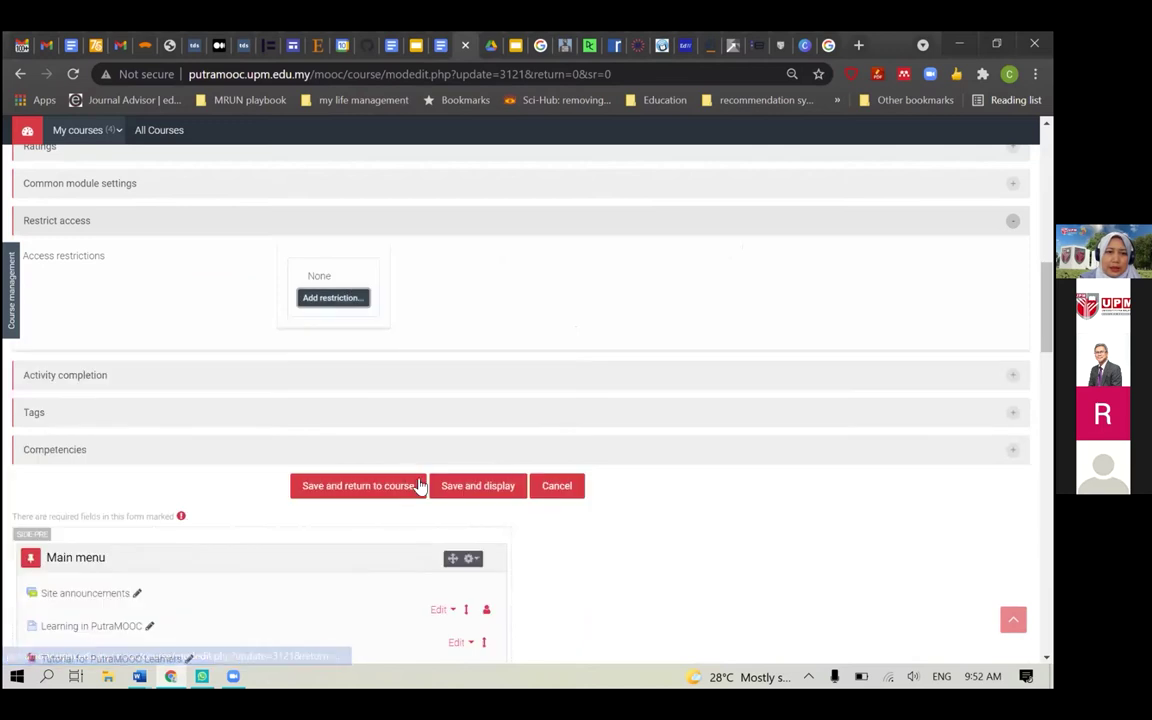
left_click(380, 487)
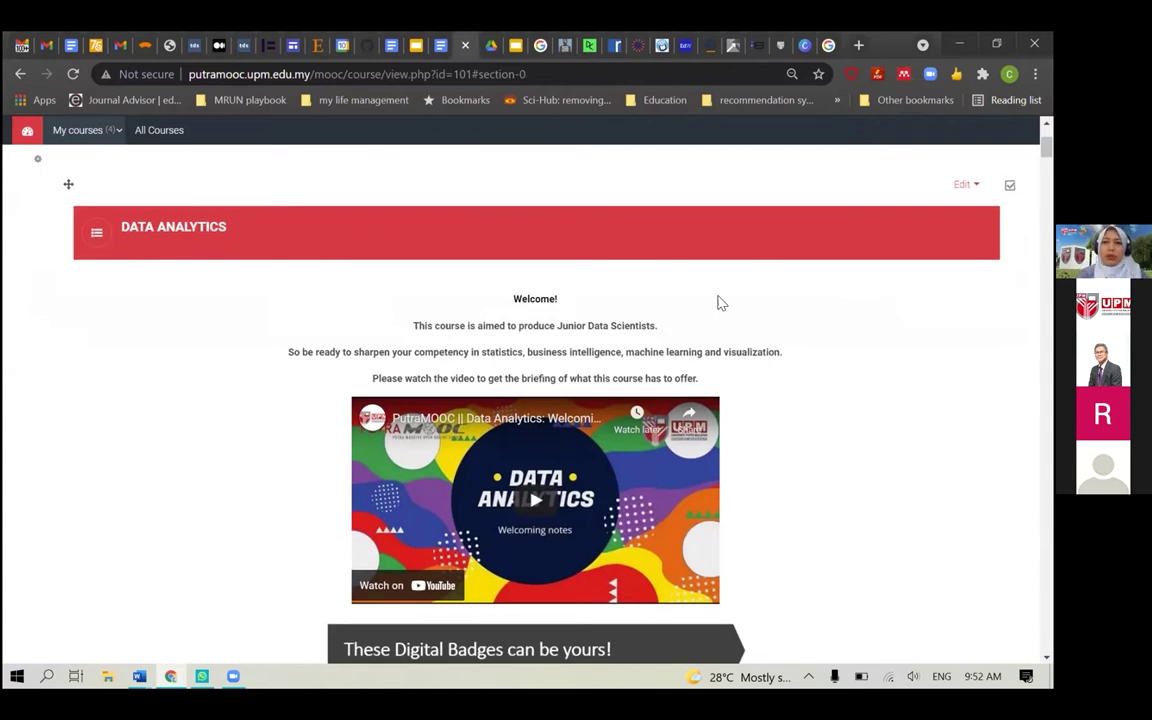
Look through the Data Analytics course page, from the welcome content and module grid to the Module 1 section
scroll(718, 303, "down", 3)
scroll(720, 303, "down", 1)
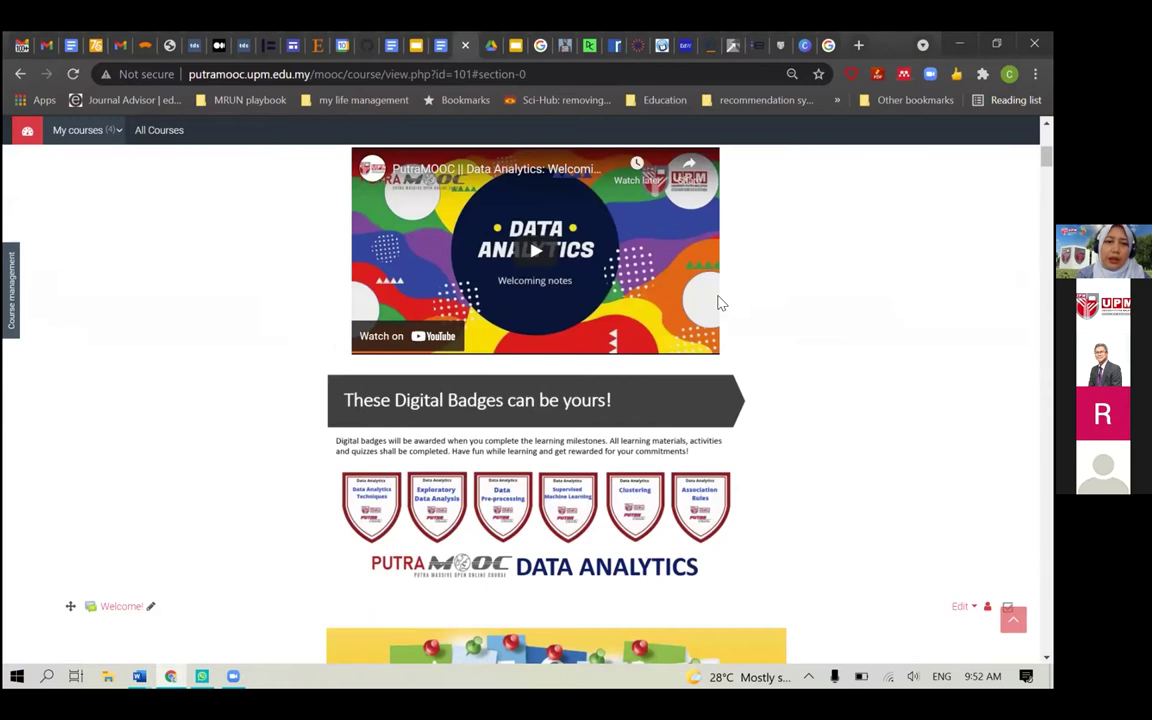
scroll(718, 303, "up", 5)
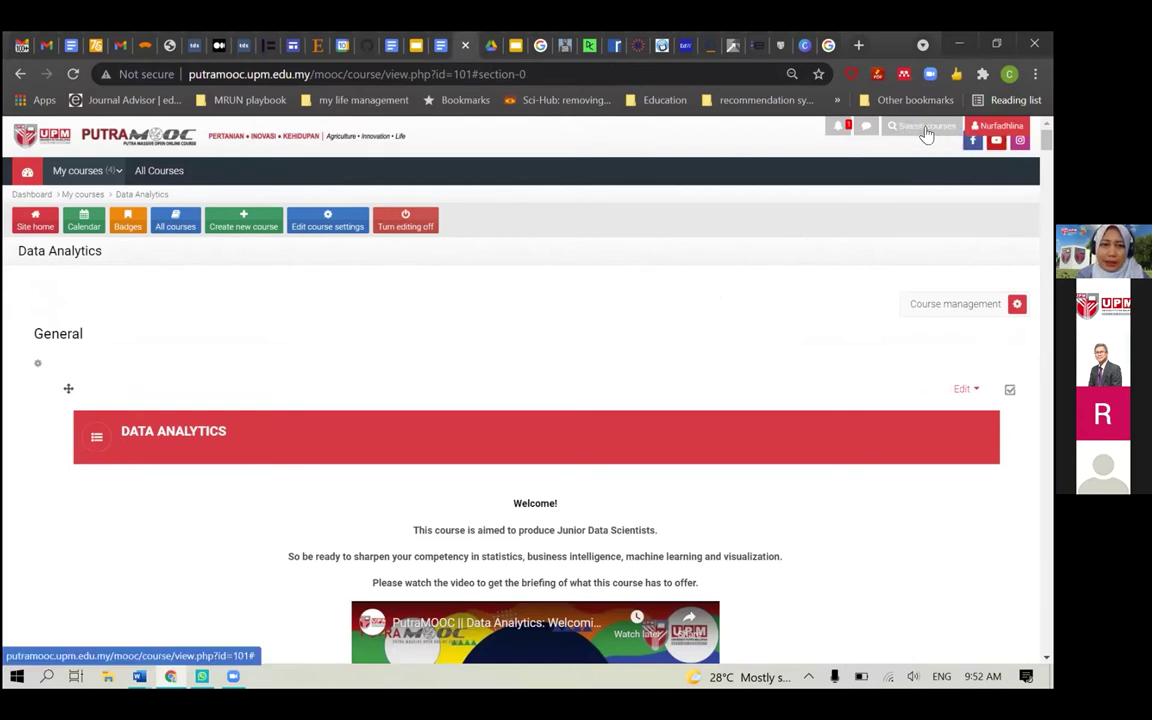
scroll(927, 133, "down", 3)
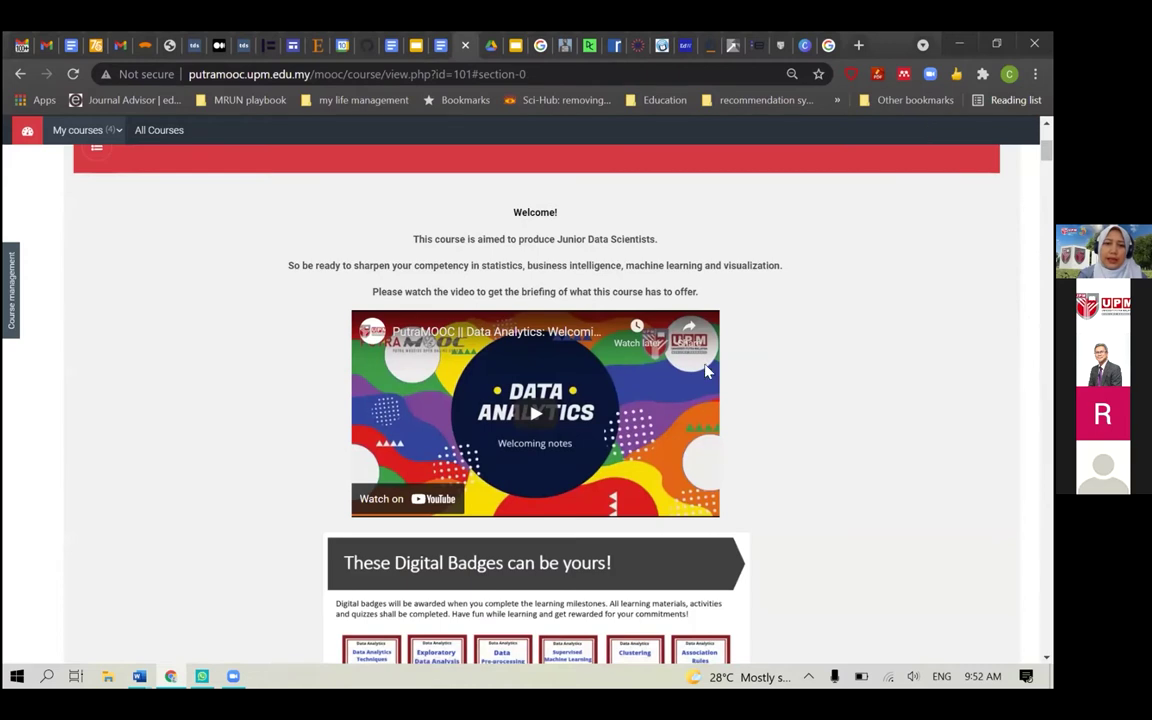
scroll(779, 401, "down", 2)
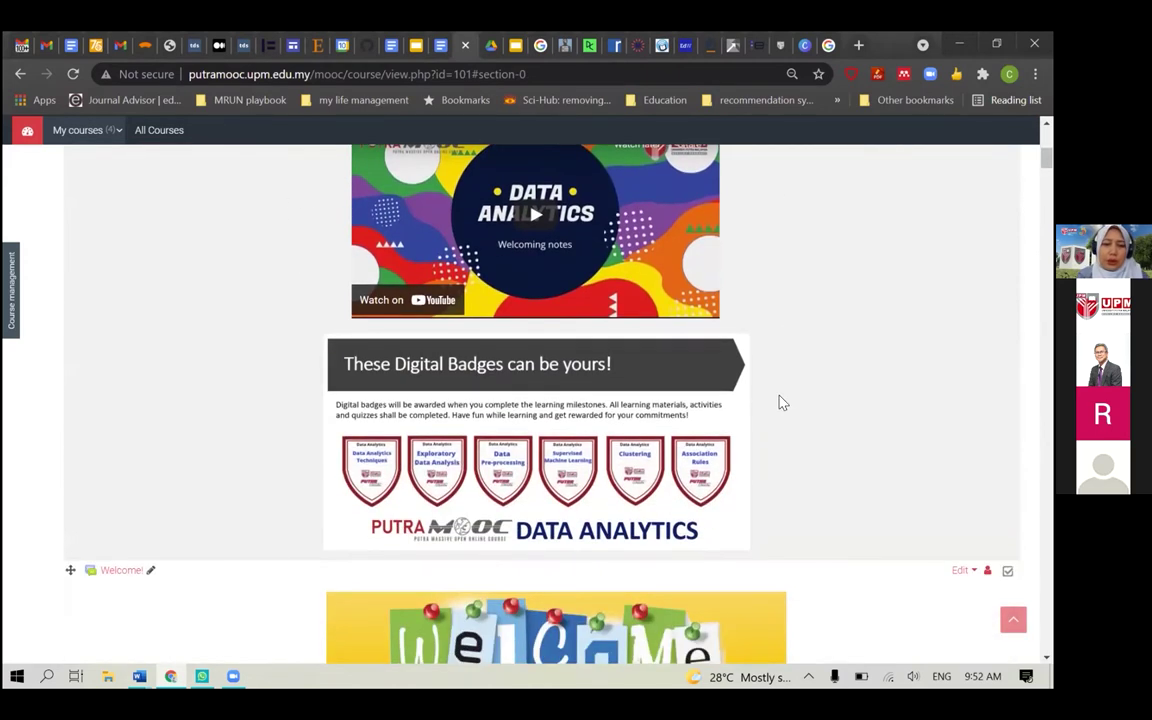
scroll(783, 402, "down", 5)
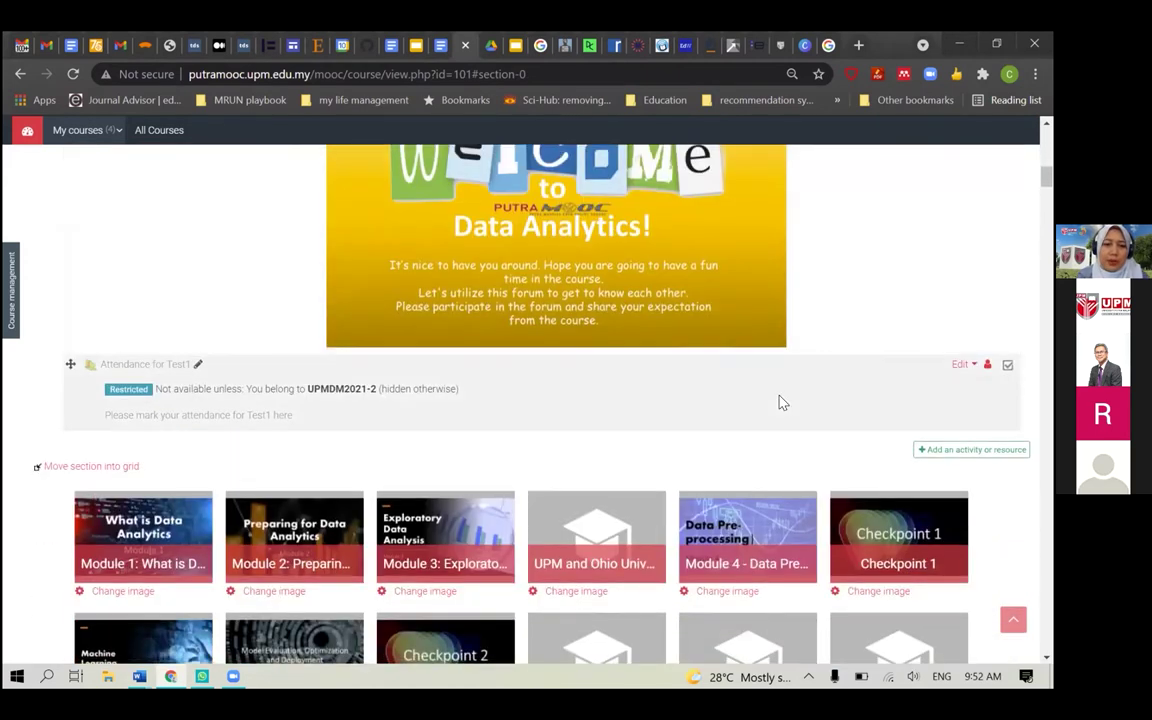
scroll(783, 402, "down", 1)
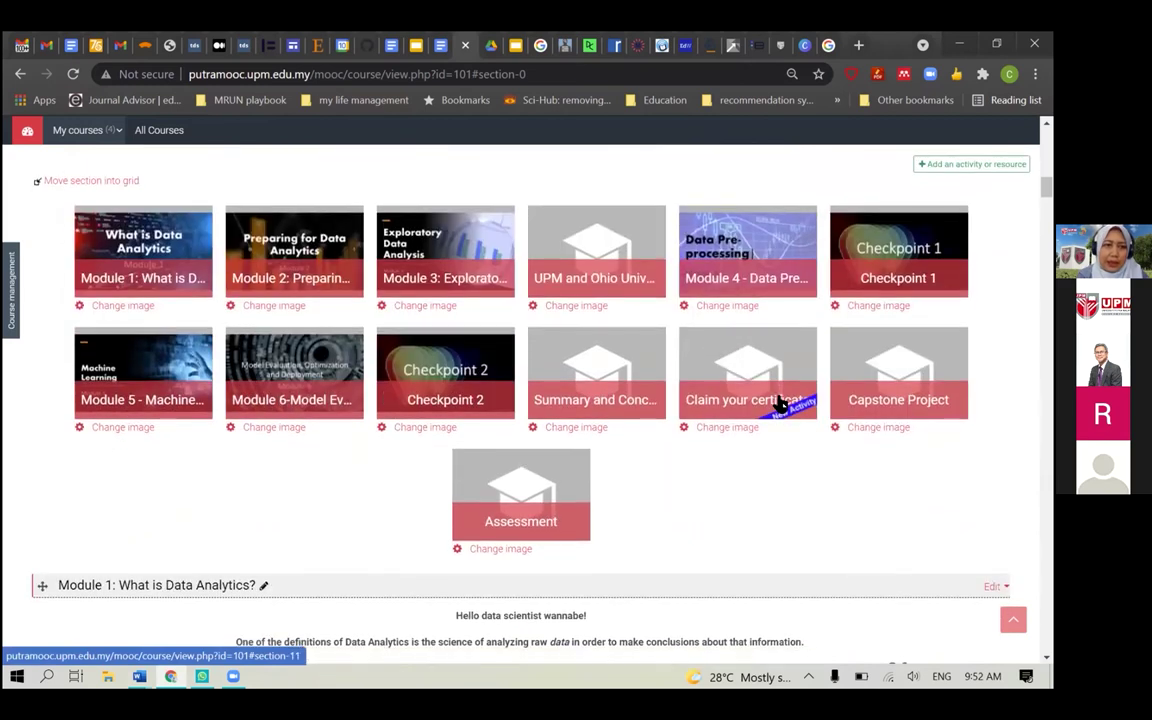
scroll(780, 400, "up", 3)
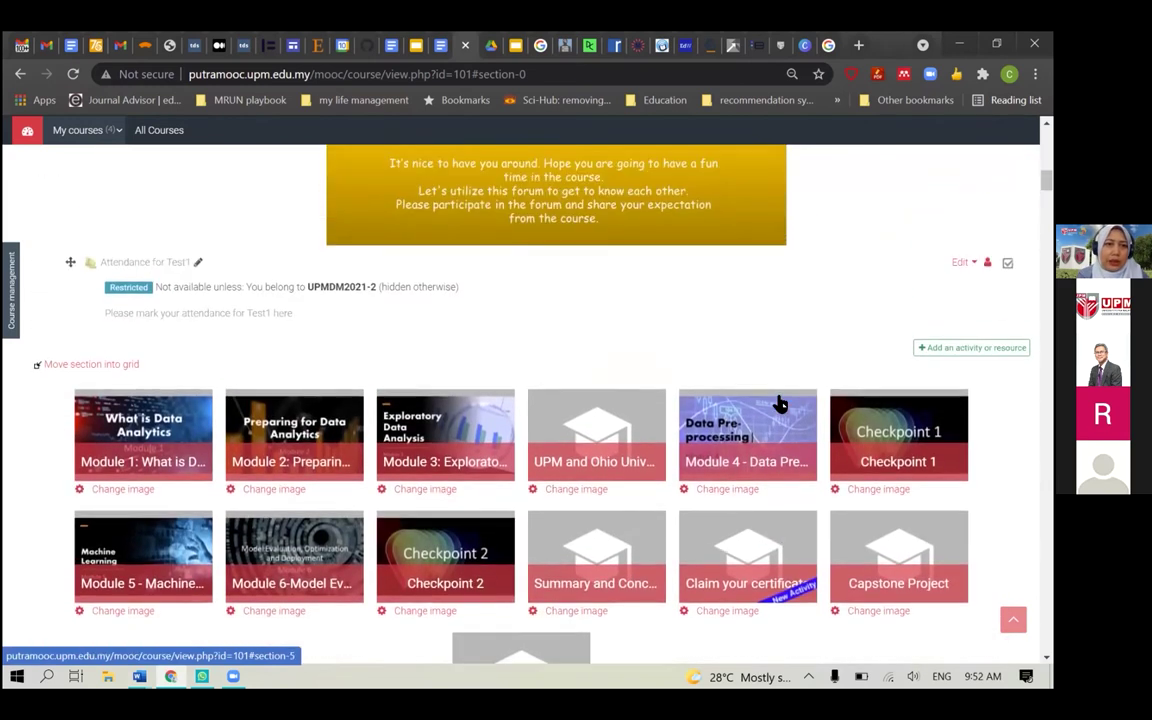
scroll(780, 400, "down", 3)
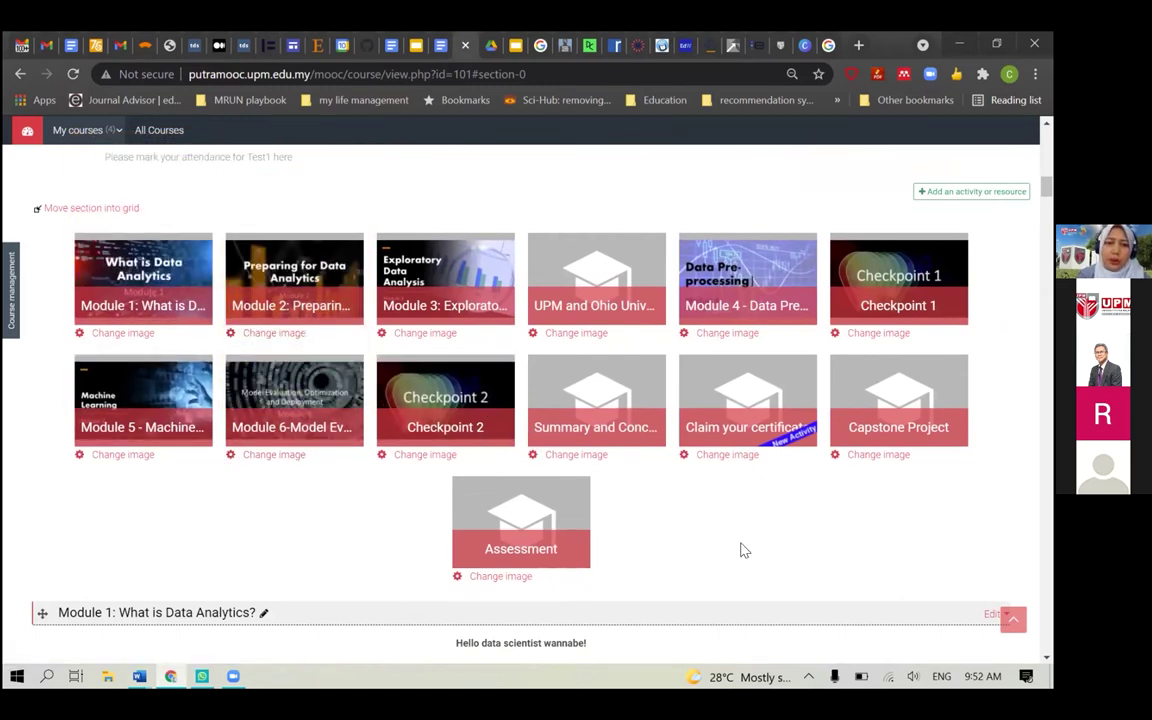
scroll(741, 546, "down", 3)
scroll(741, 546, "down", 4)
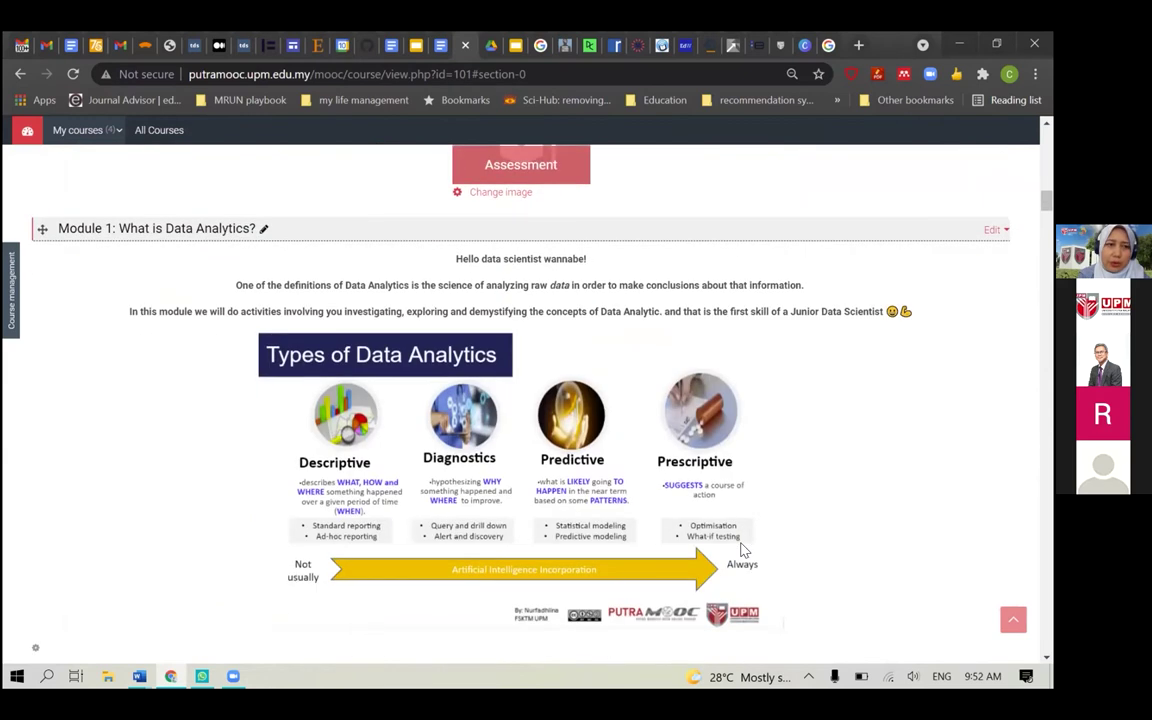
scroll(741, 546, "down", 1)
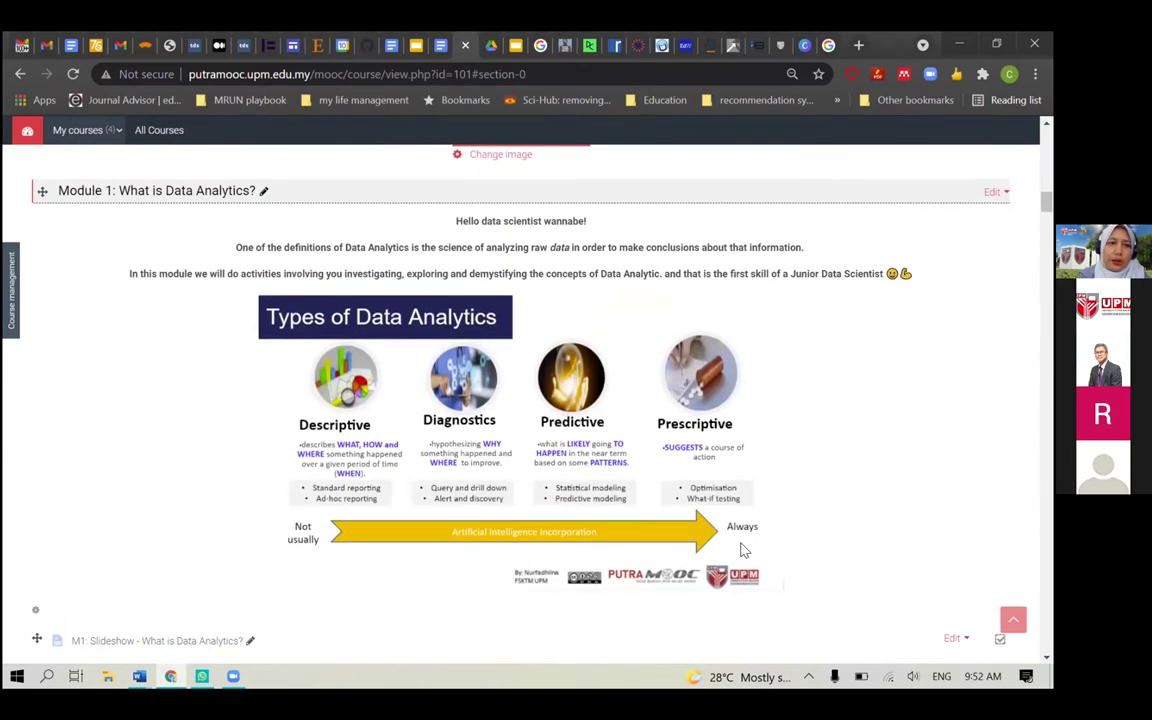
Look through the activities and introductions of Modules 1, 2 and 3 on the Data Analytics course page
scroll(373, 510, "down", 5)
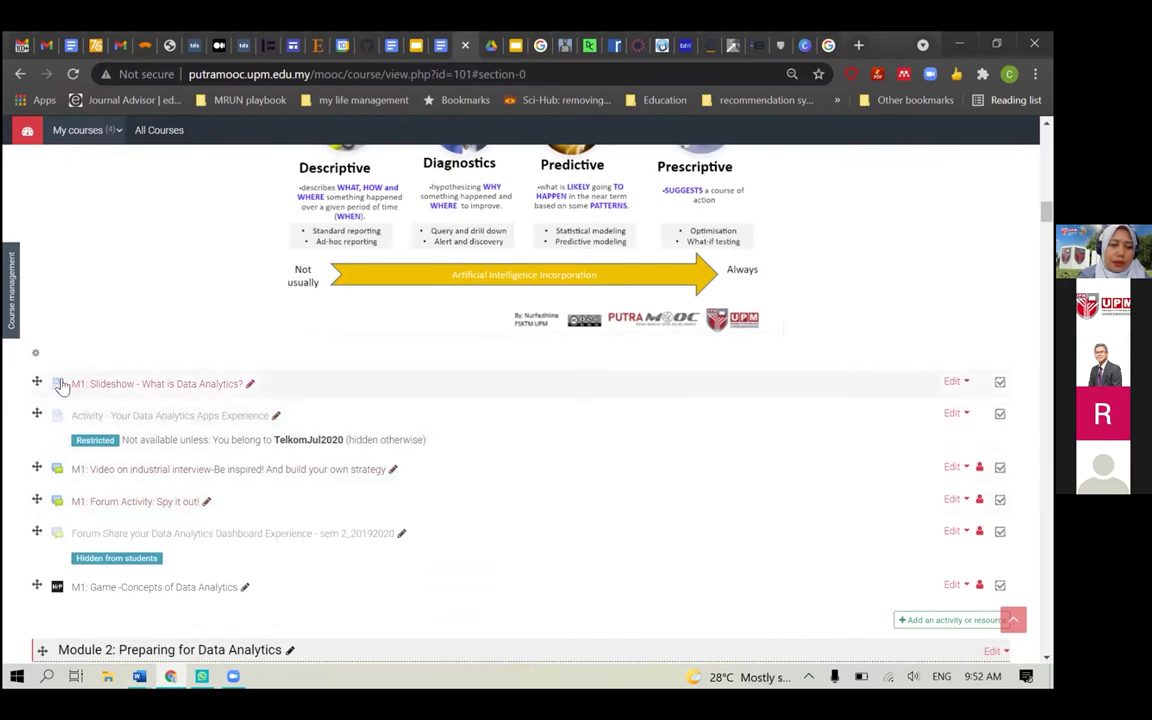
scroll(197, 287, "down", 2)
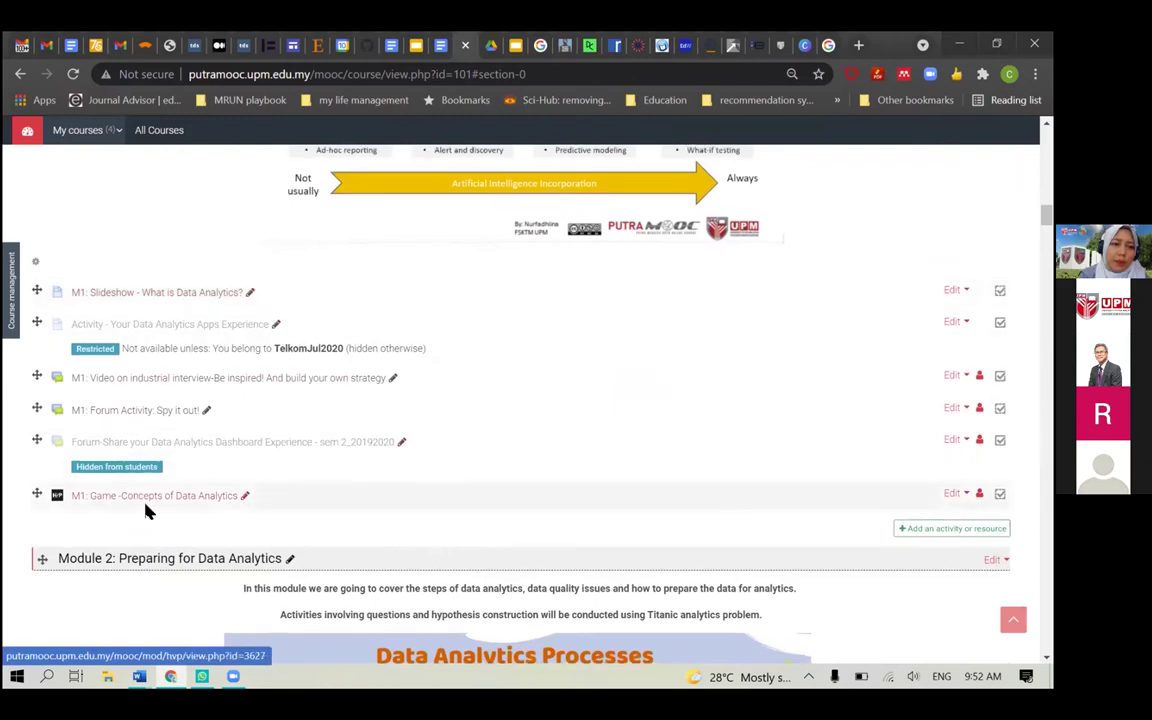
scroll(145, 511, "down", 5)
scroll(145, 511, "up", 4)
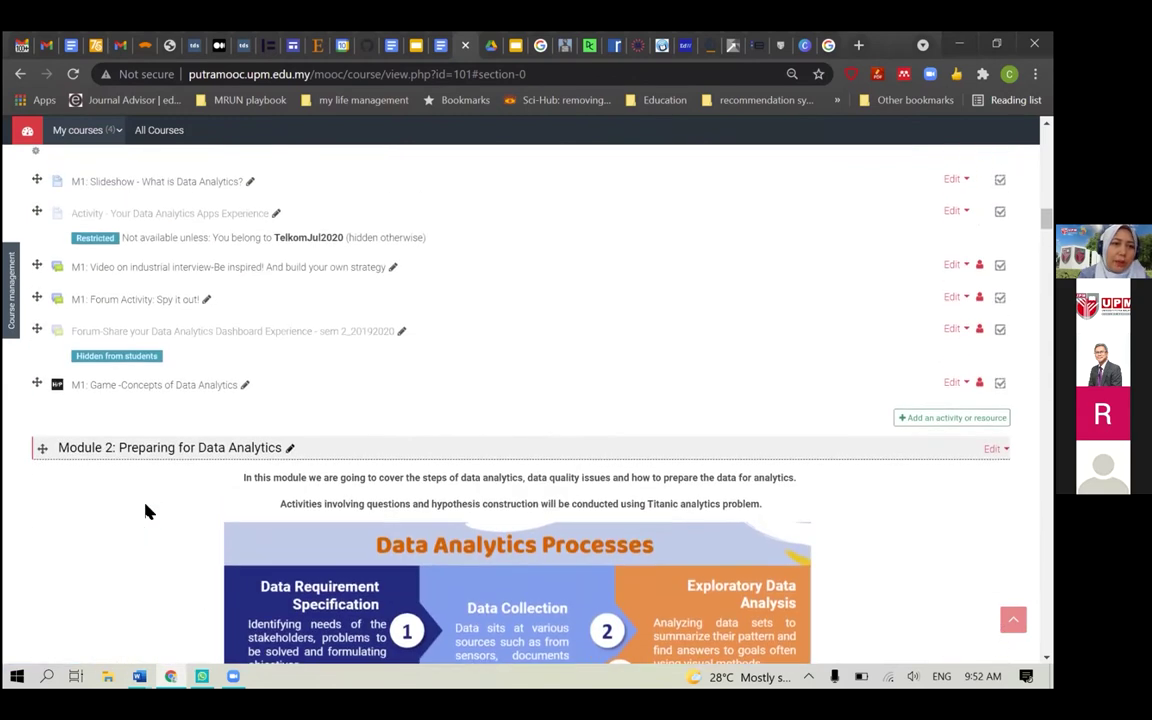
scroll(145, 511, "up", 2)
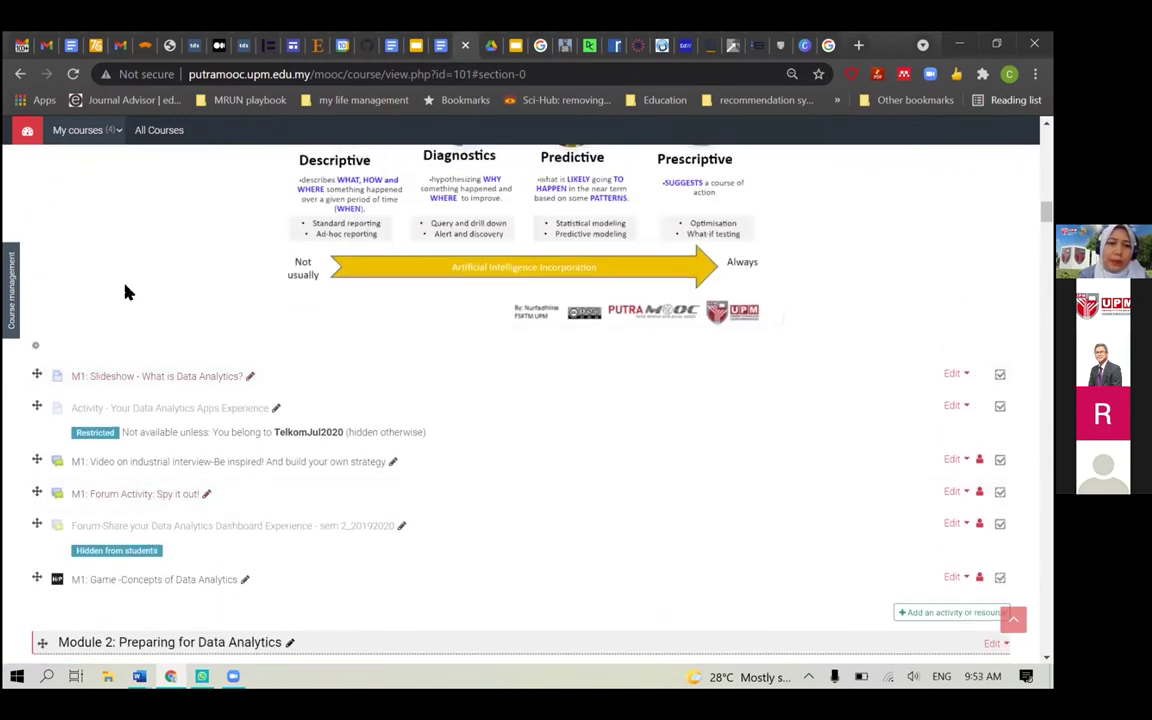
scroll(125, 291, "up", 1)
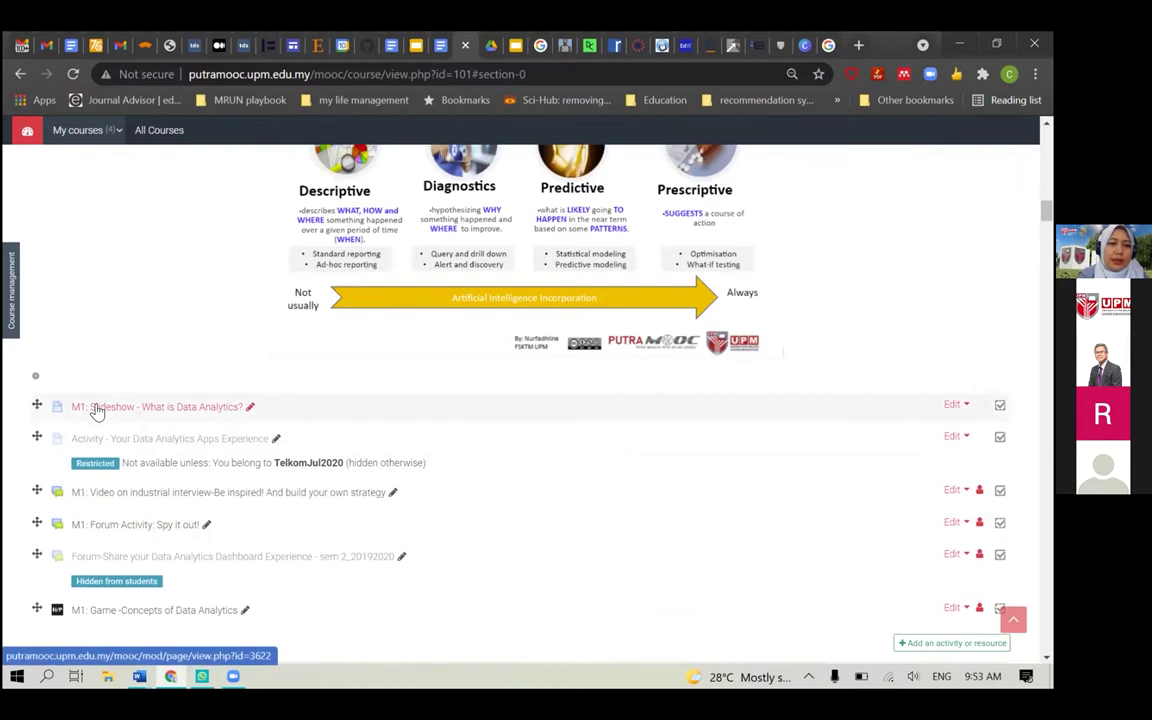
scroll(148, 502, "down", 1)
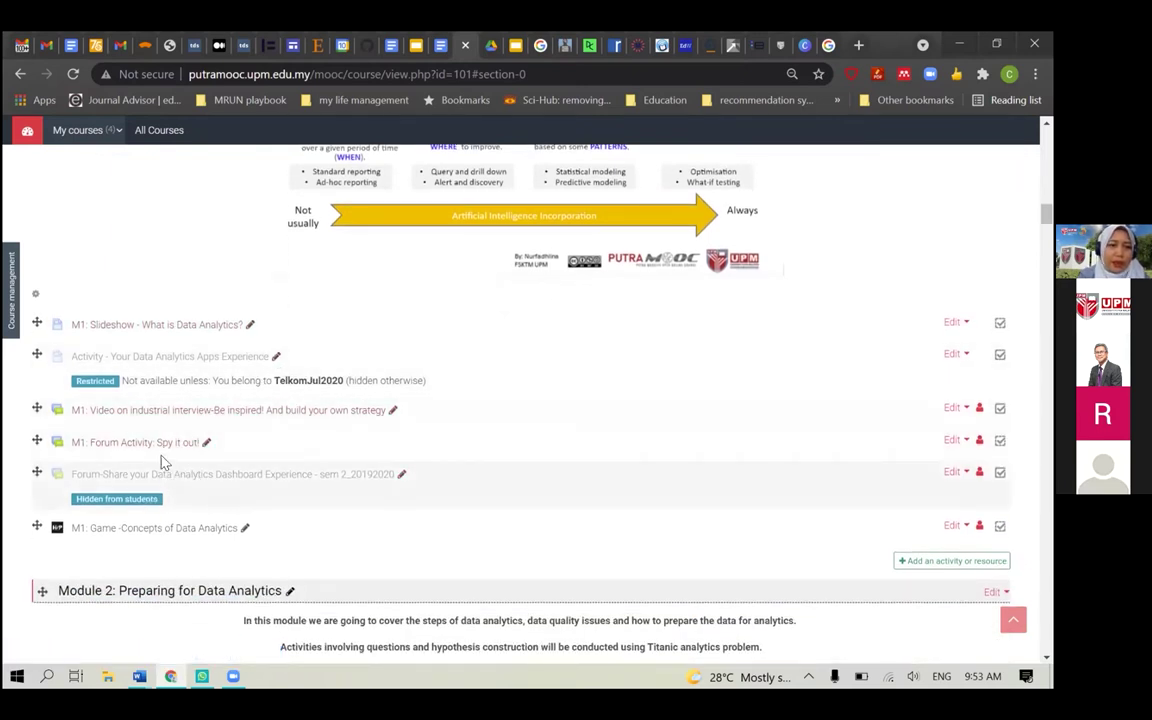
scroll(244, 458, "down", 3)
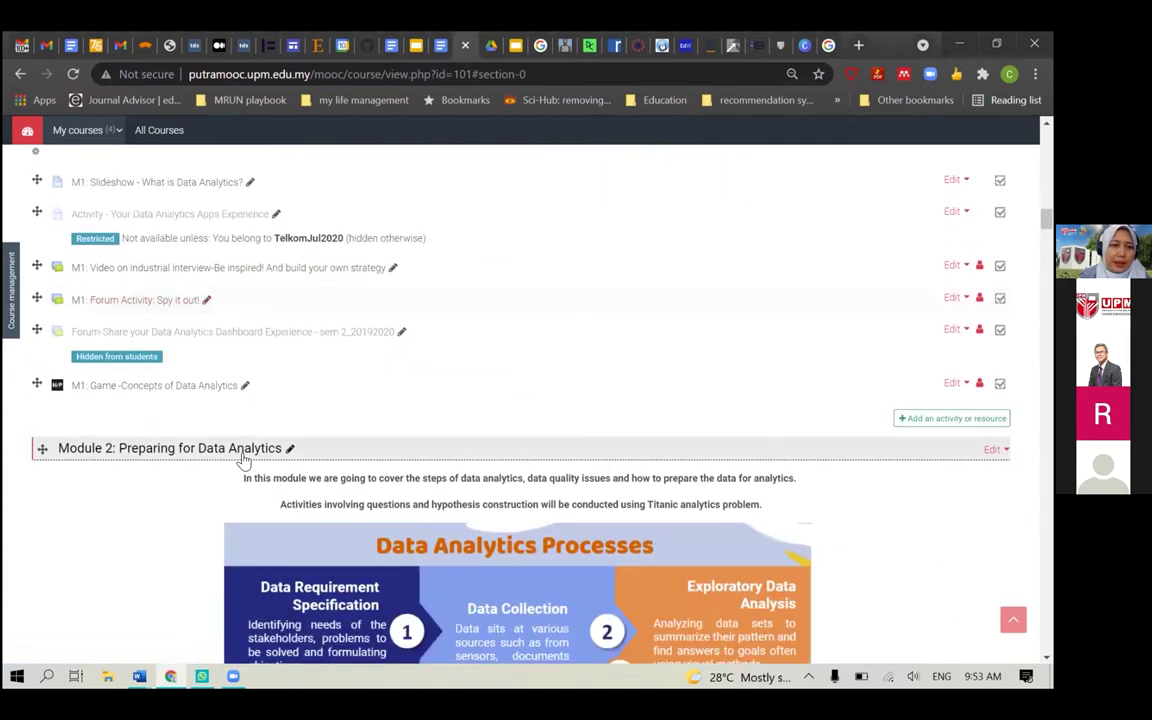
scroll(244, 458, "down", 3)
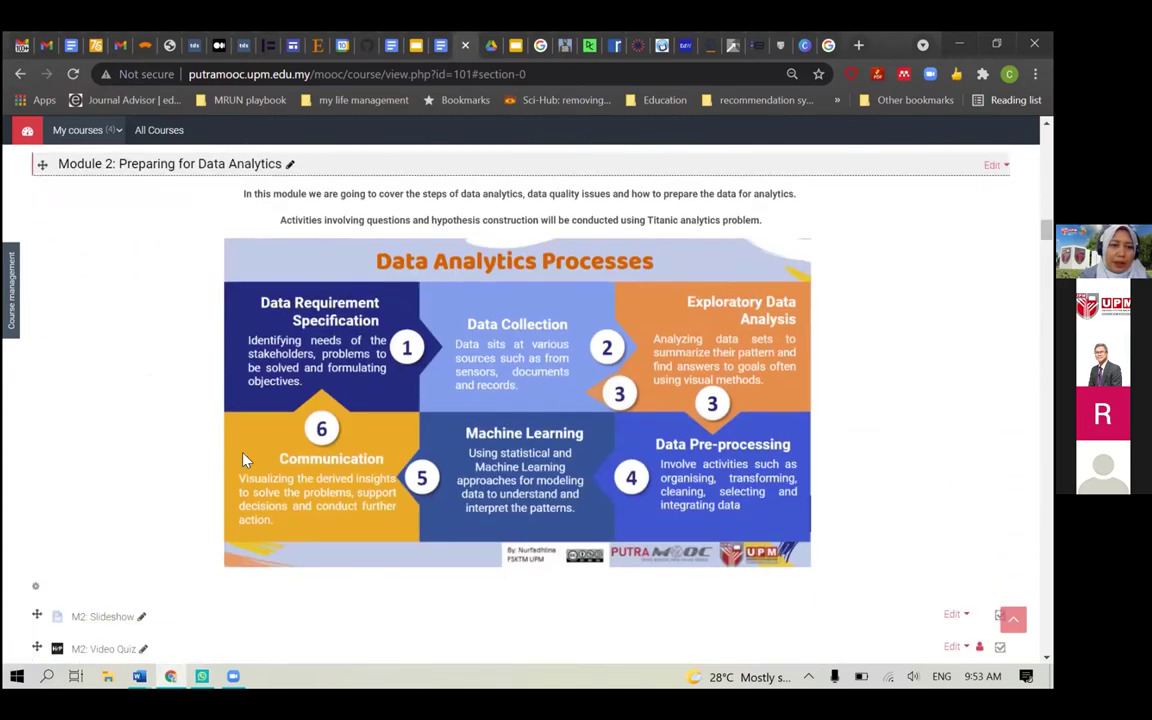
scroll(244, 460, "down", 9)
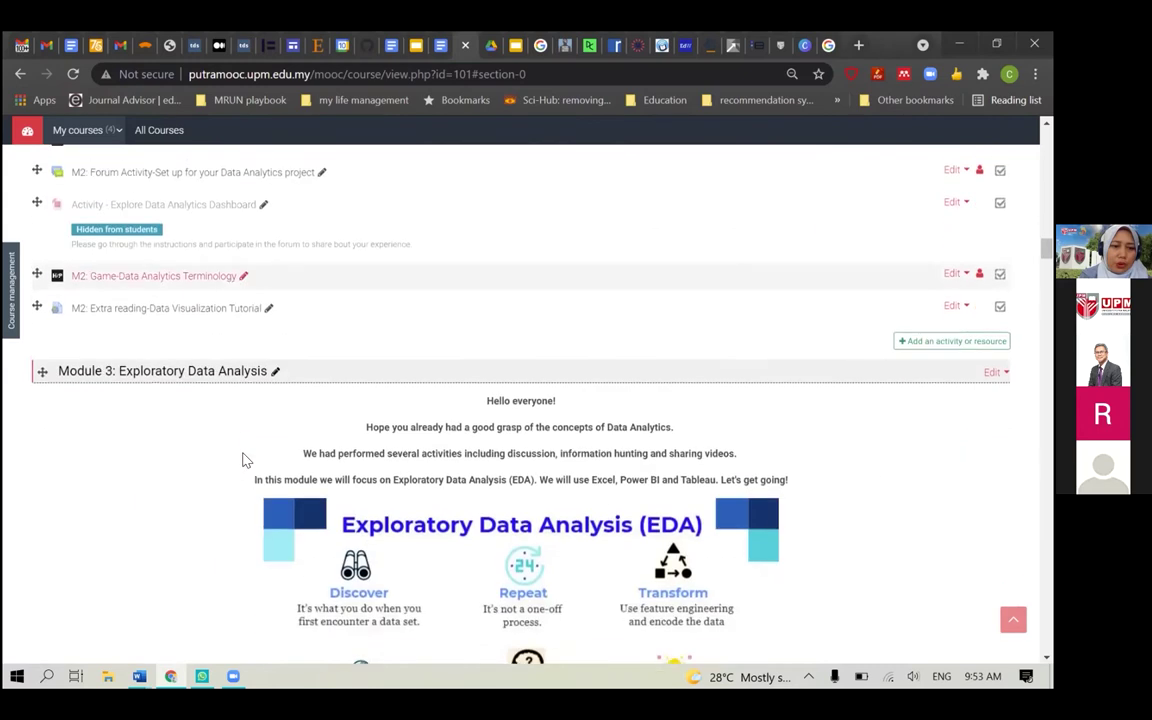
scroll(244, 460, "down", 6)
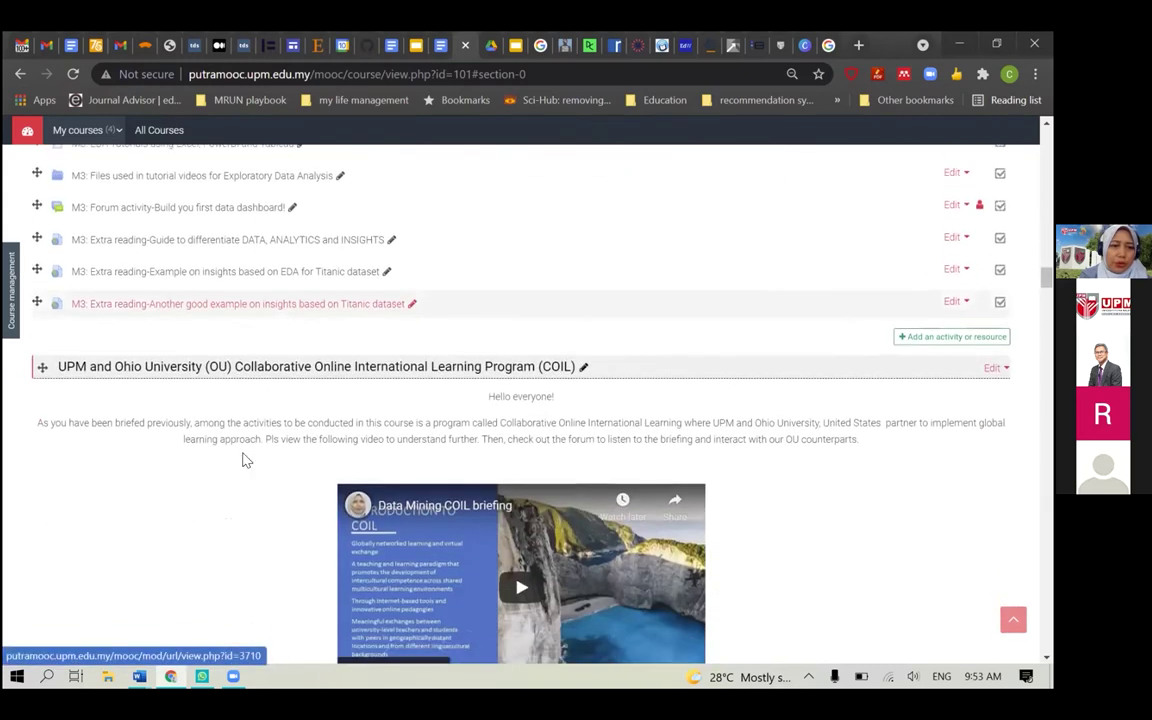
Examine the UPM and Ohio University COIL section, including its briefing video and the group restrictions listed beneath it
scroll(244, 460, "up", 1)
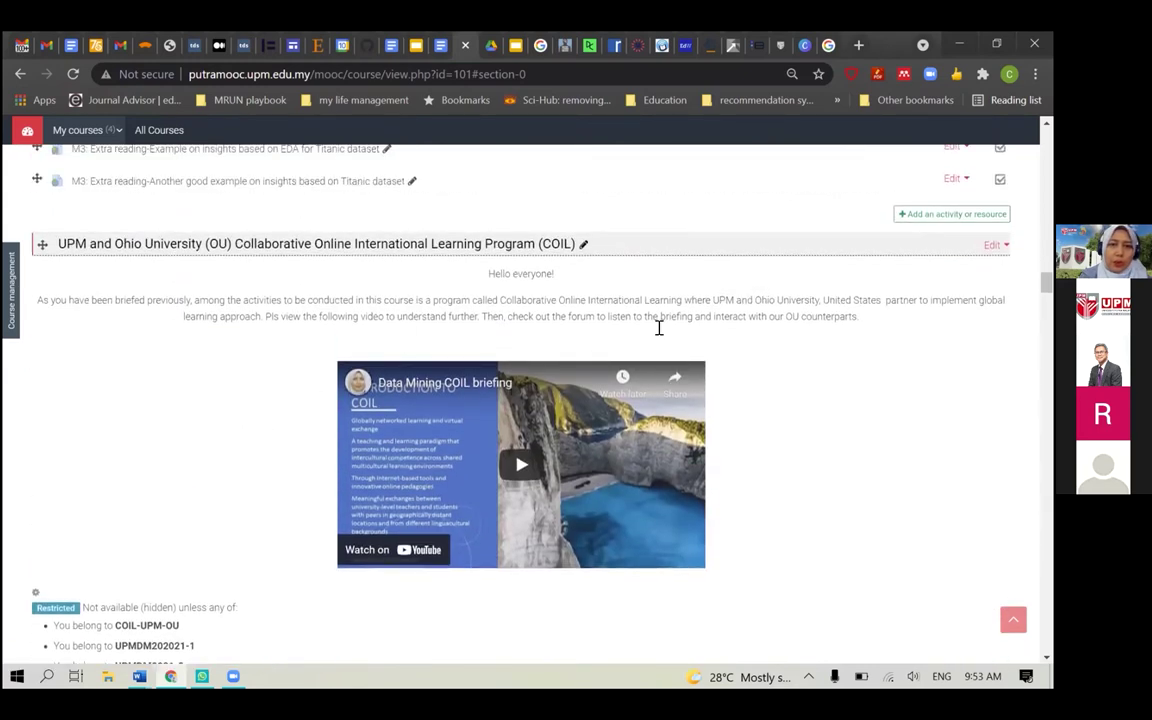
scroll(200, 400, "down", 2)
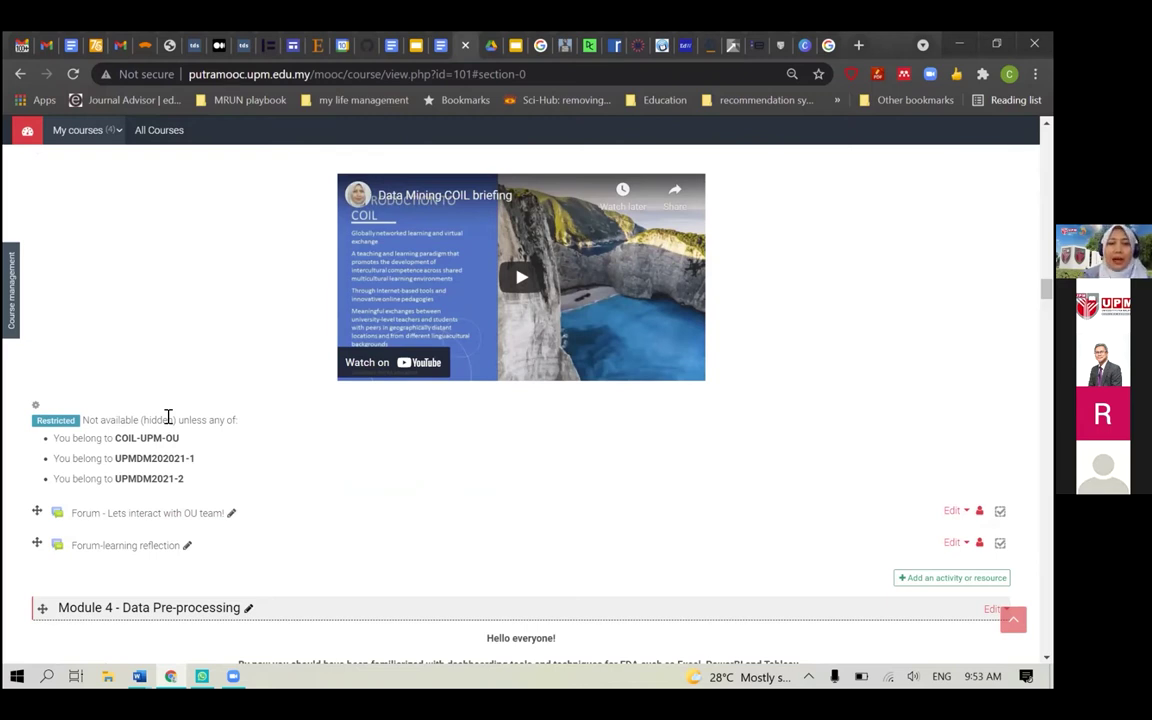
scroll(231, 404, "up", 3)
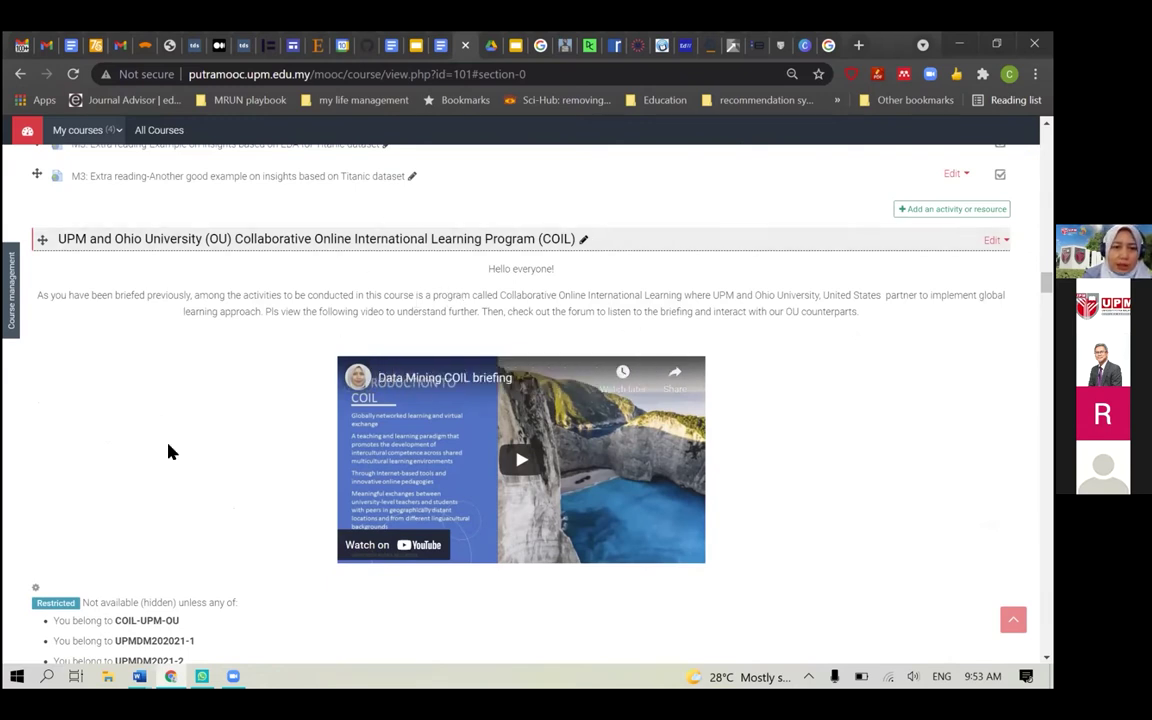
scroll(167, 450, "down", 3)
scroll(140, 435, "up", 1)
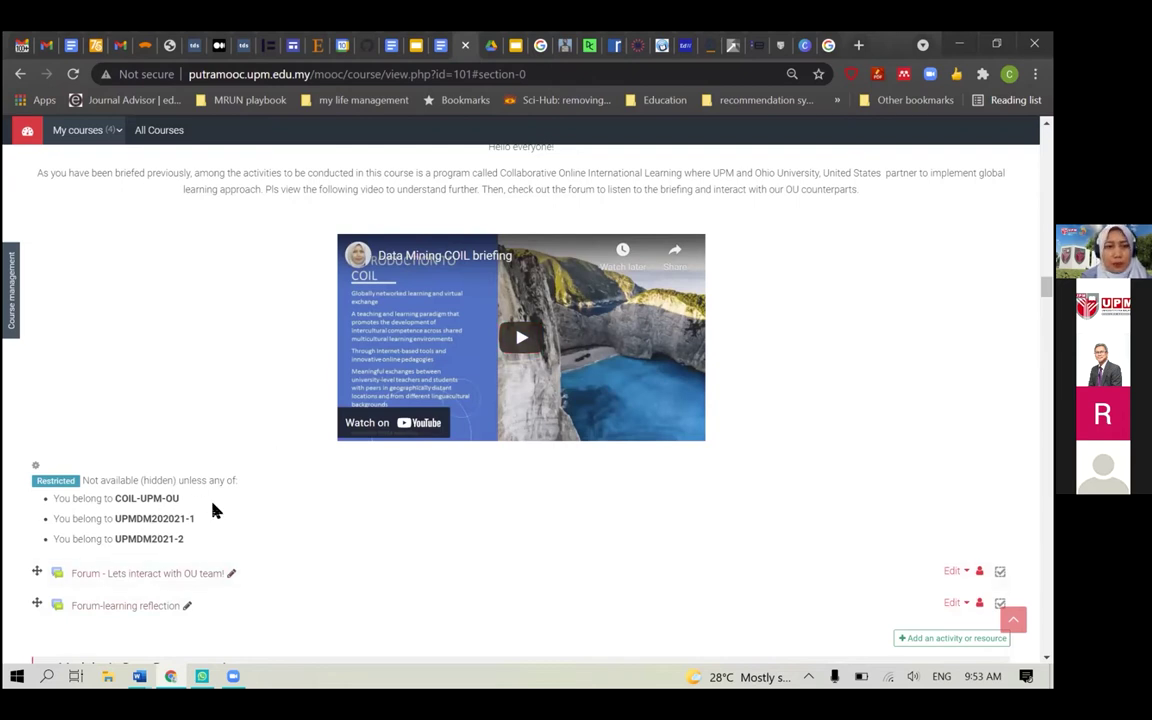
scroll(216, 512, "up", 2)
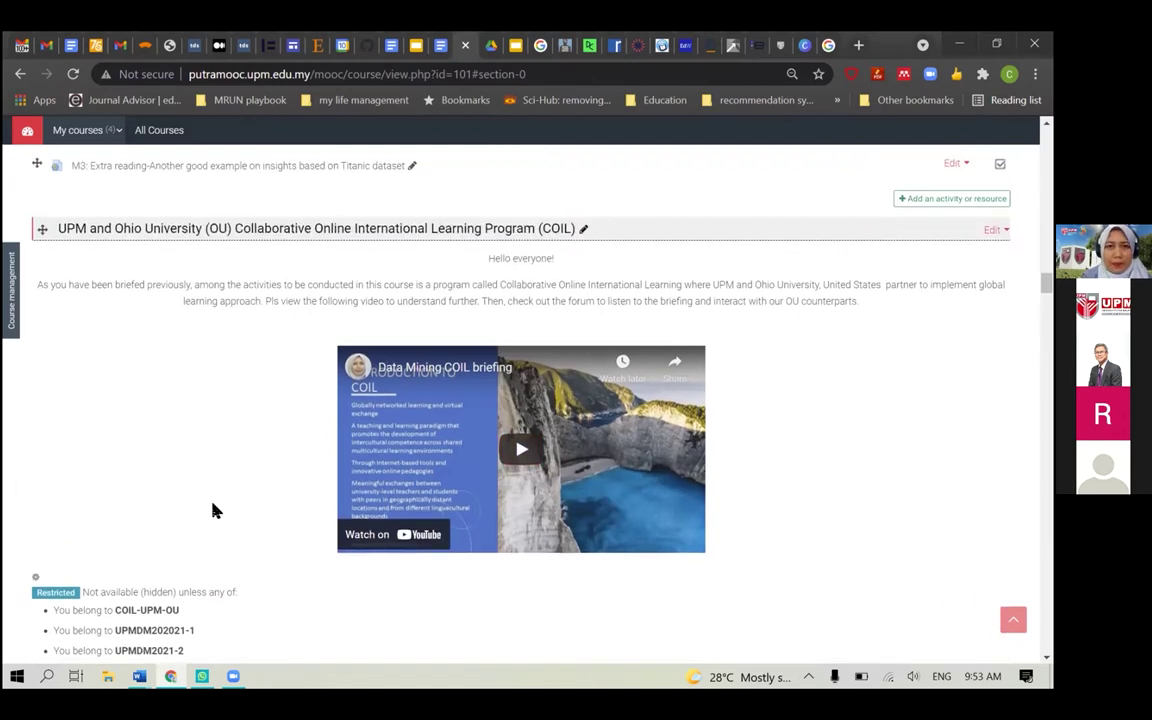
Open the COIL section's settings, examine its group access restrictions and the all/any match options, and leave without saving
left_click(36, 582)
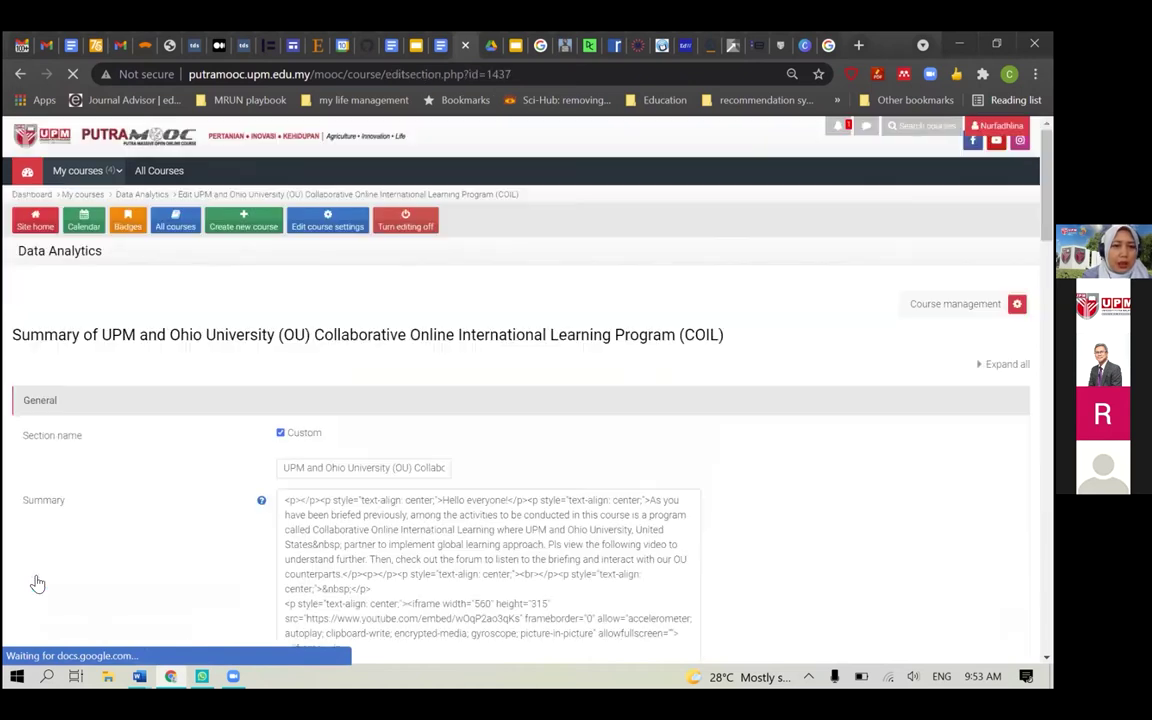
scroll(221, 489, "down", 8)
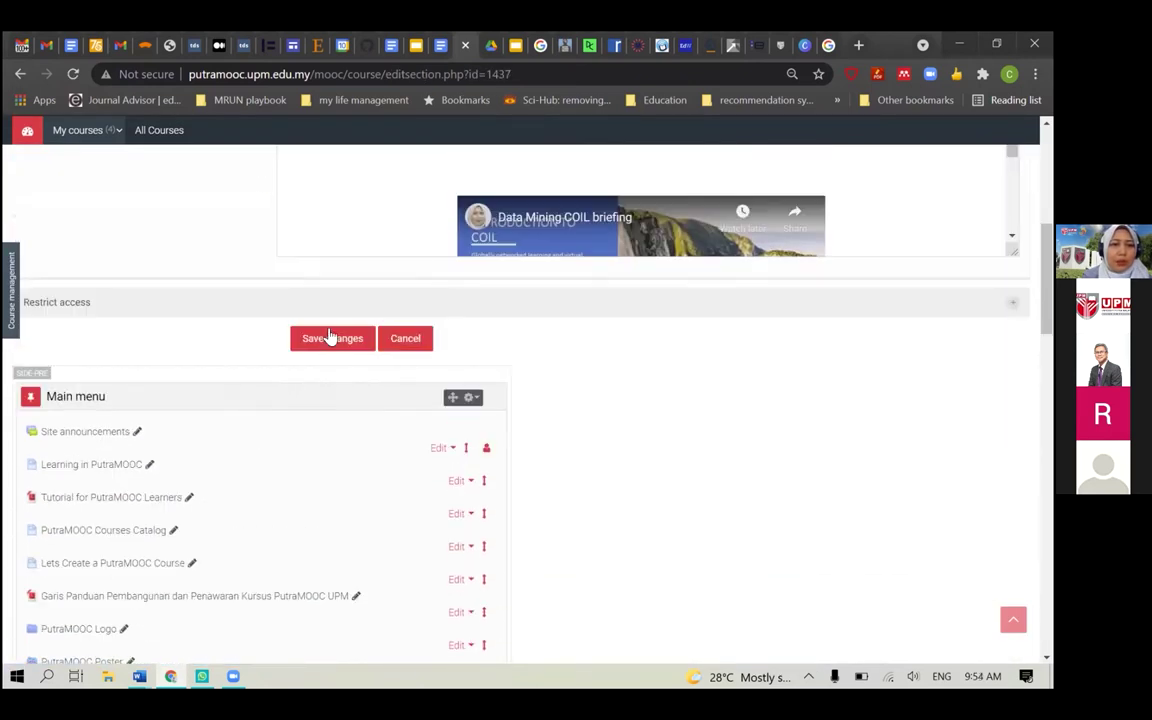
left_click(440, 303)
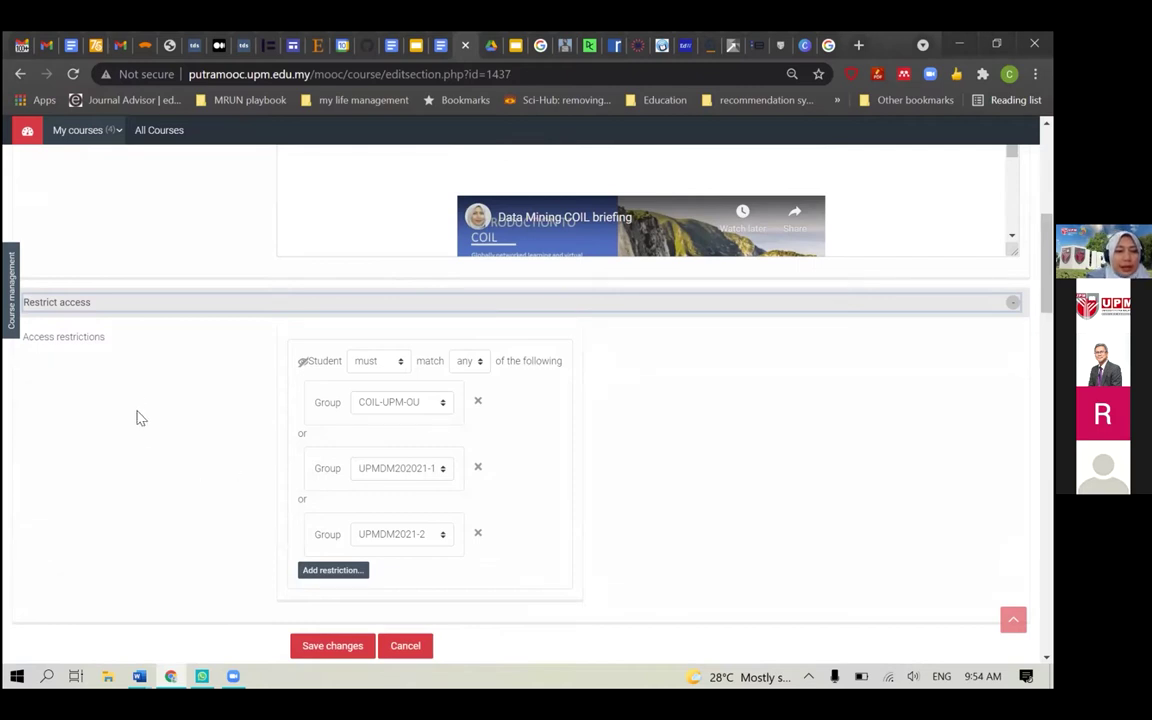
scroll(495, 448, "down", 1)
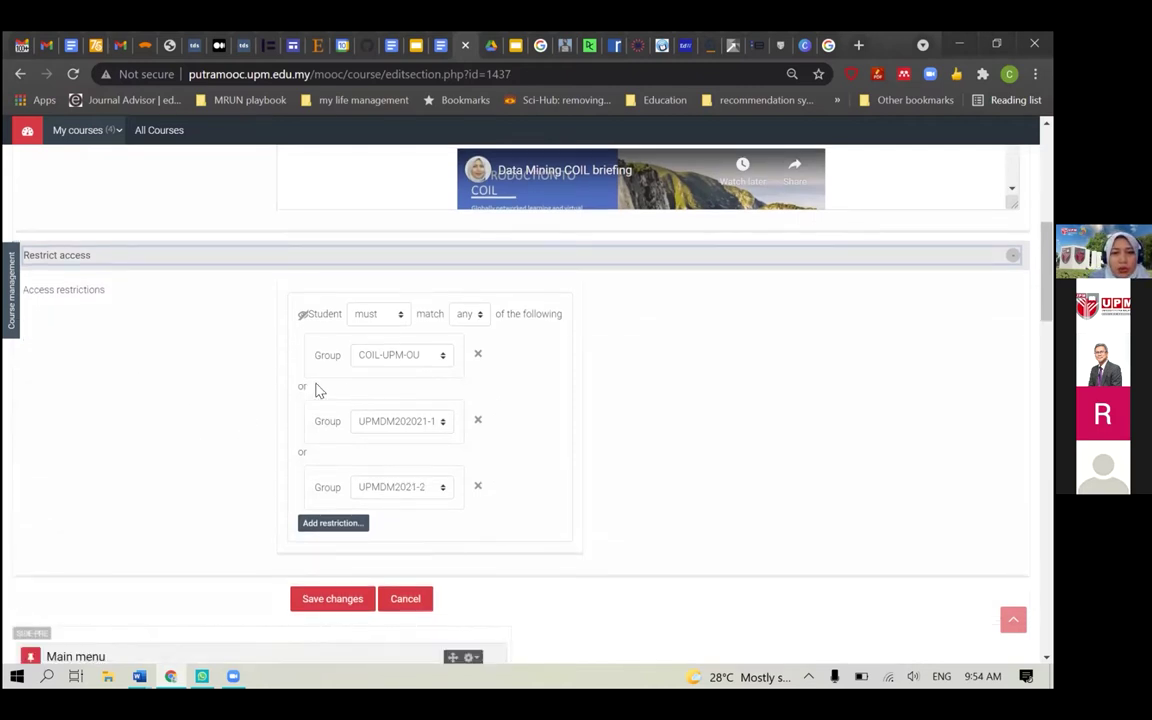
left_click(470, 314)
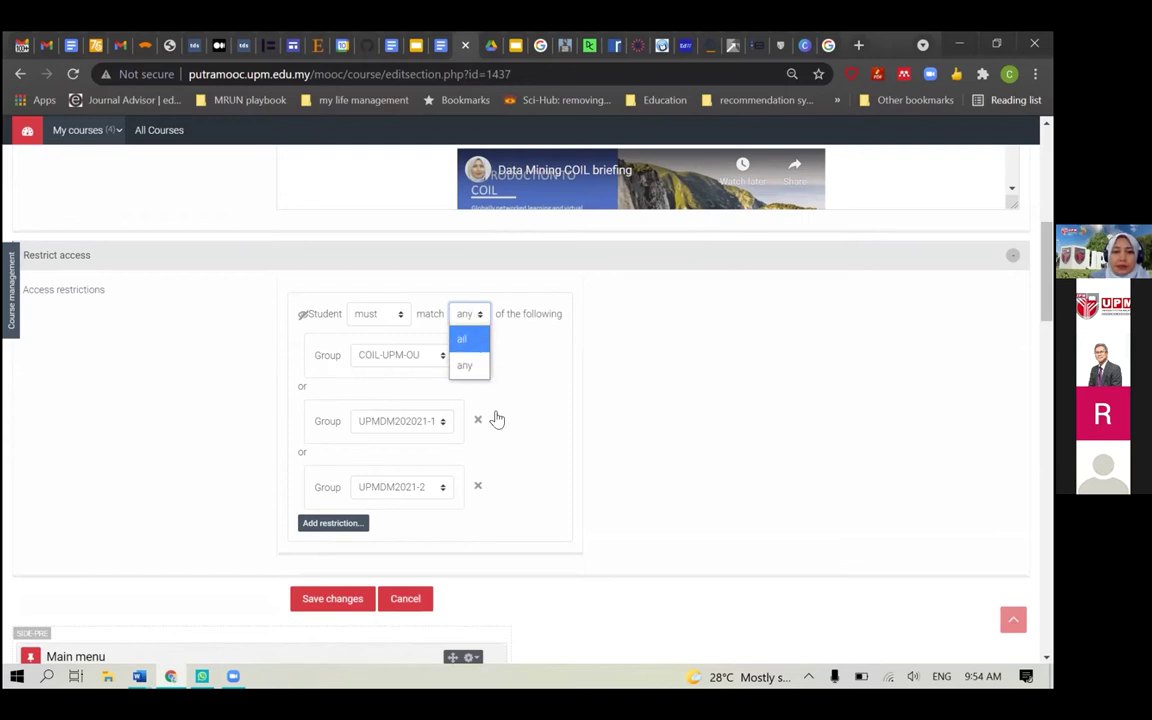
left_click(643, 337)
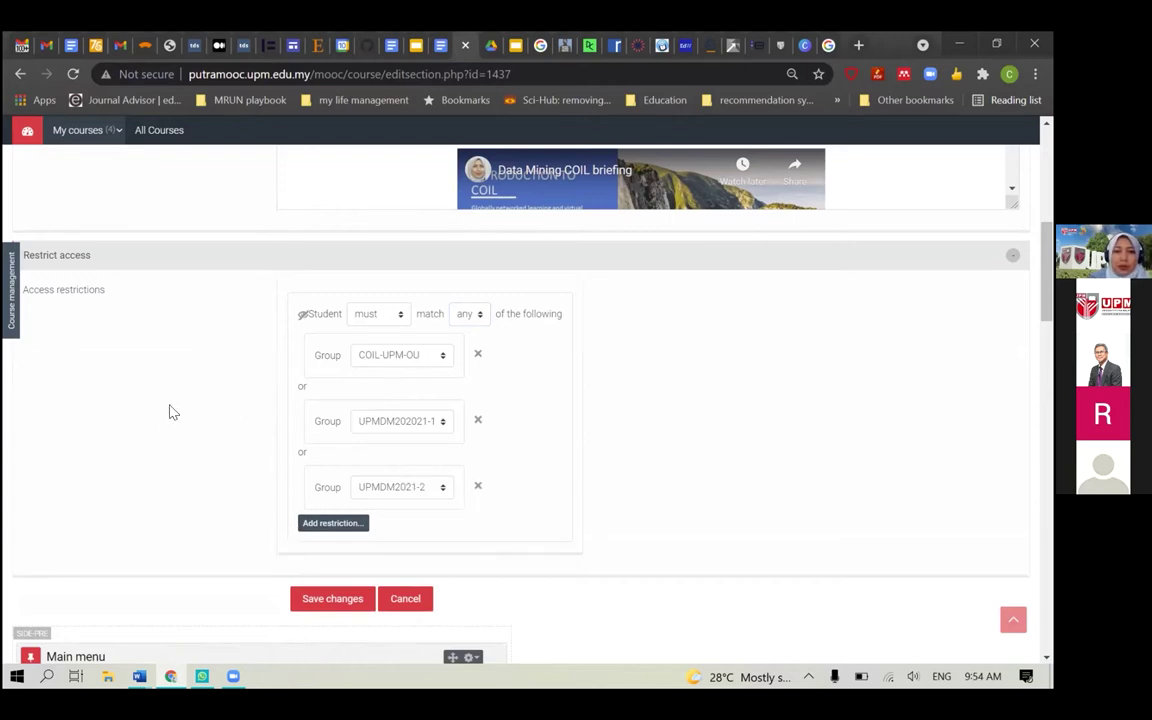
left_click(411, 606)
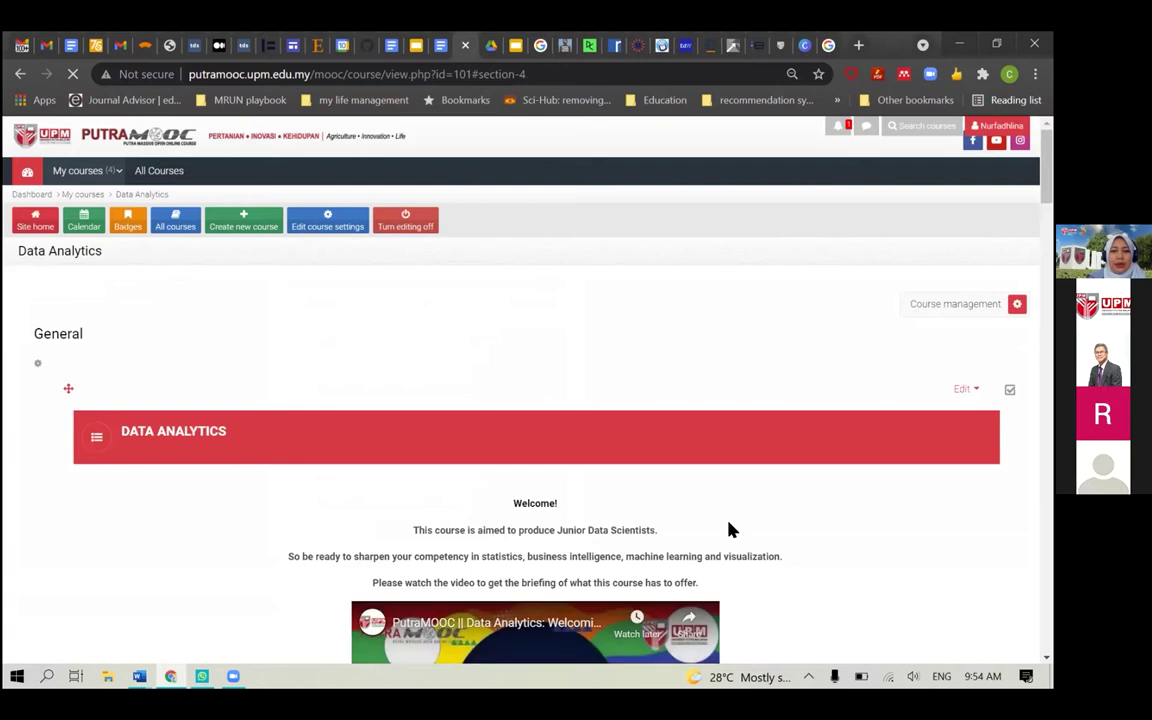
Look through the Module 4 - Data Pre-processing section and its activities, down to the Checkpoint 1 section
scroll(729, 531, "down", 3)
scroll(729, 531, "up", 2)
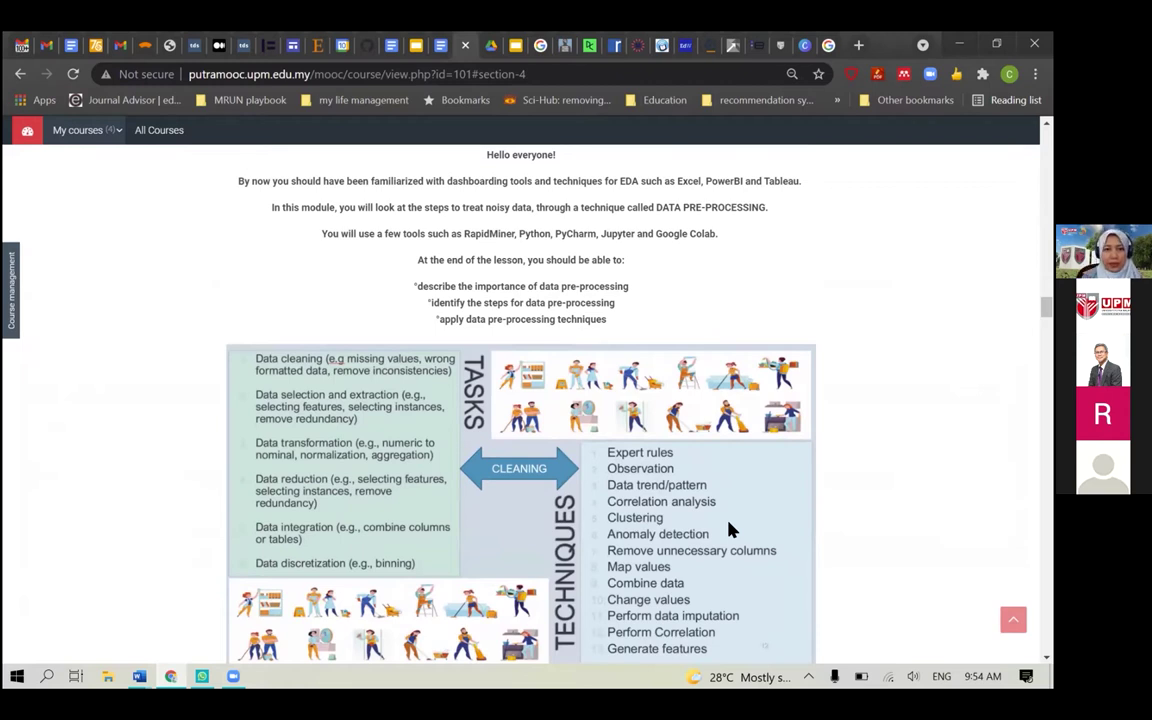
scroll(729, 530, "down", 3)
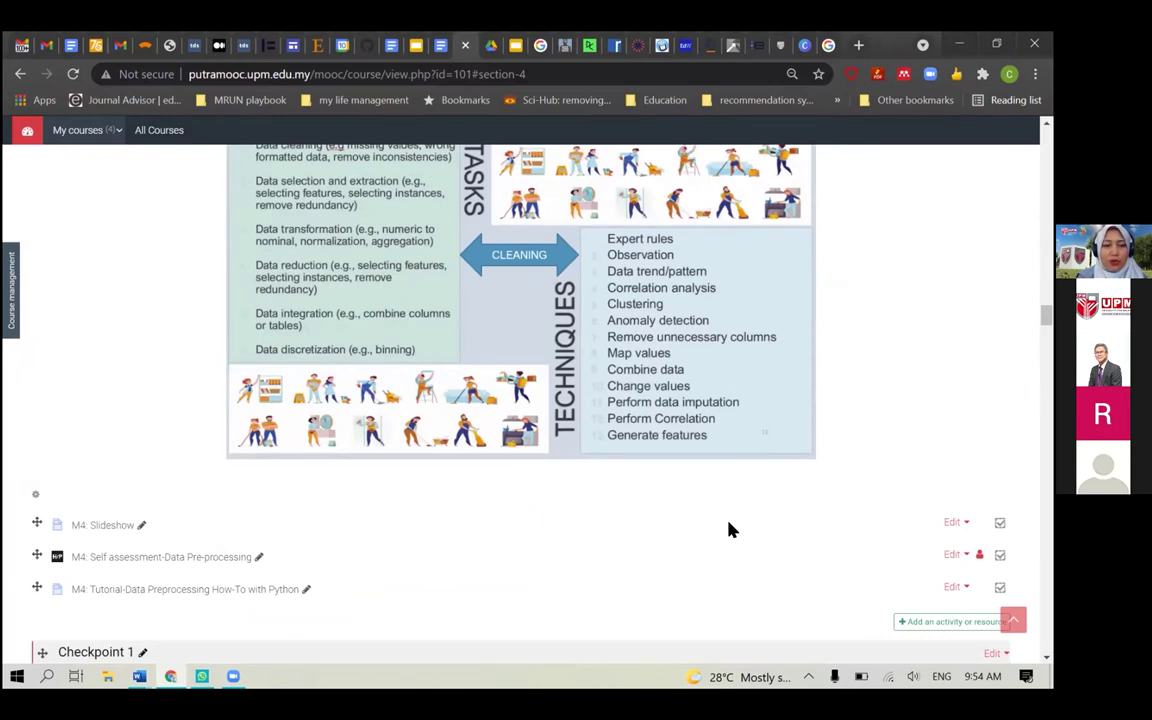
scroll(729, 530, "down", 6)
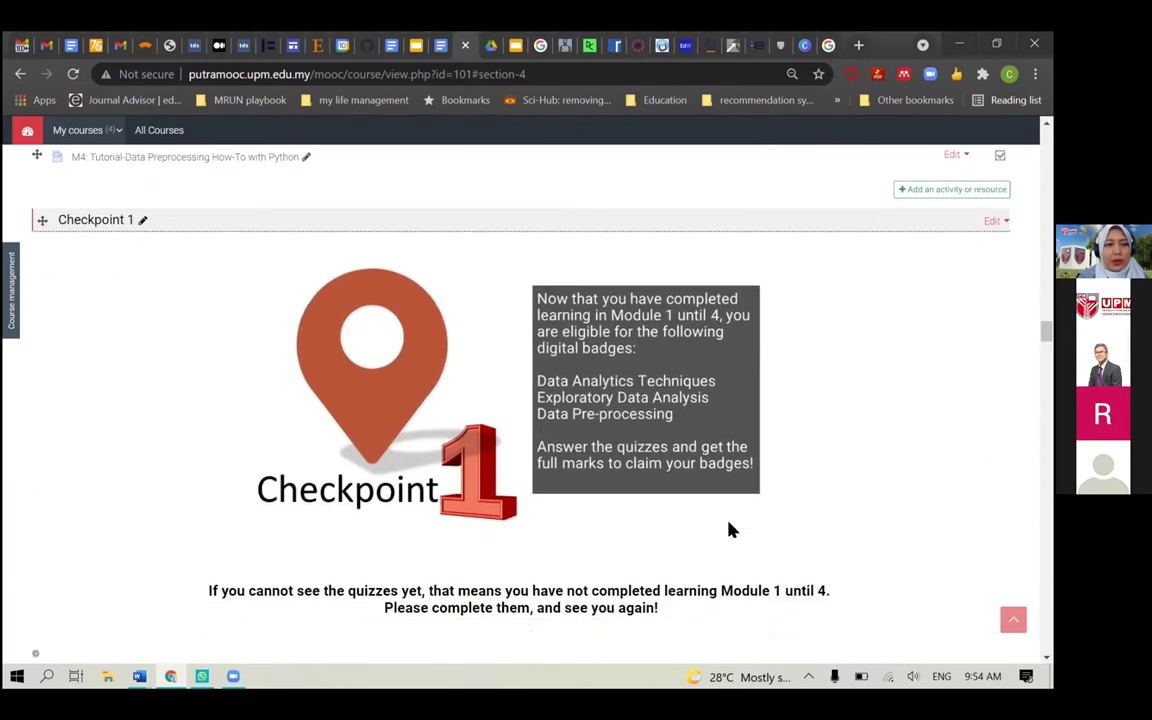
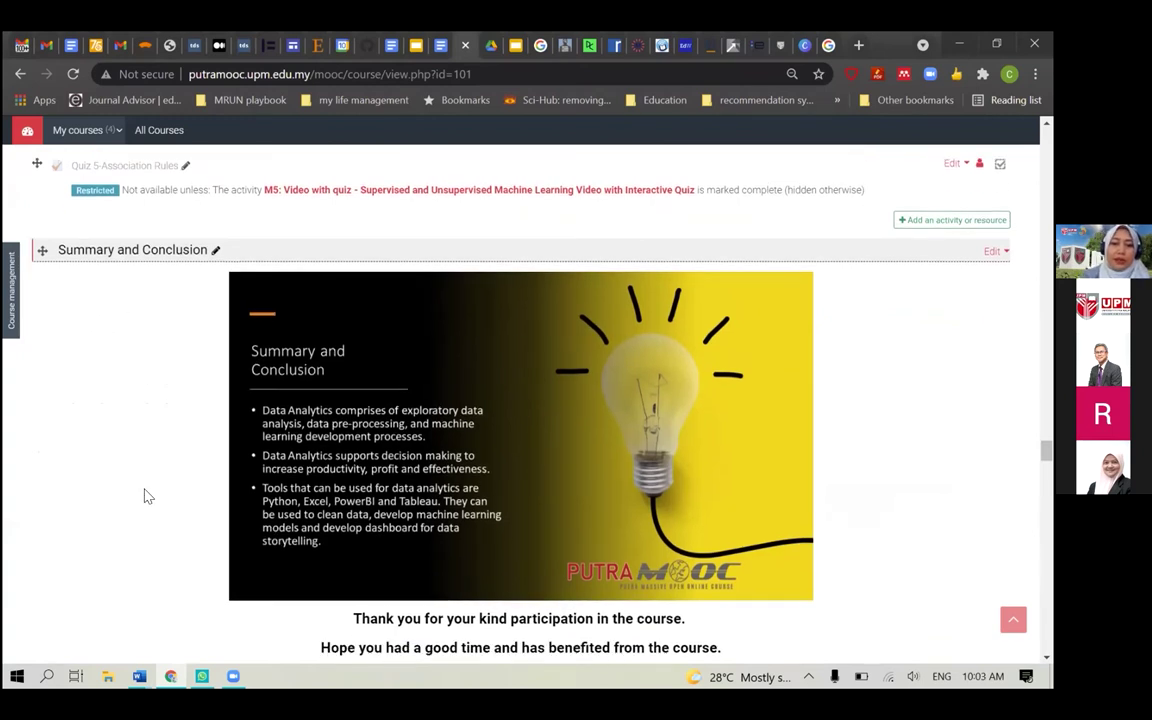
Move the Course Completion certificate activity from the Claim your certificate section to below Self Reflection in Summary and Conclusion
scroll(144, 495, "down", 3)
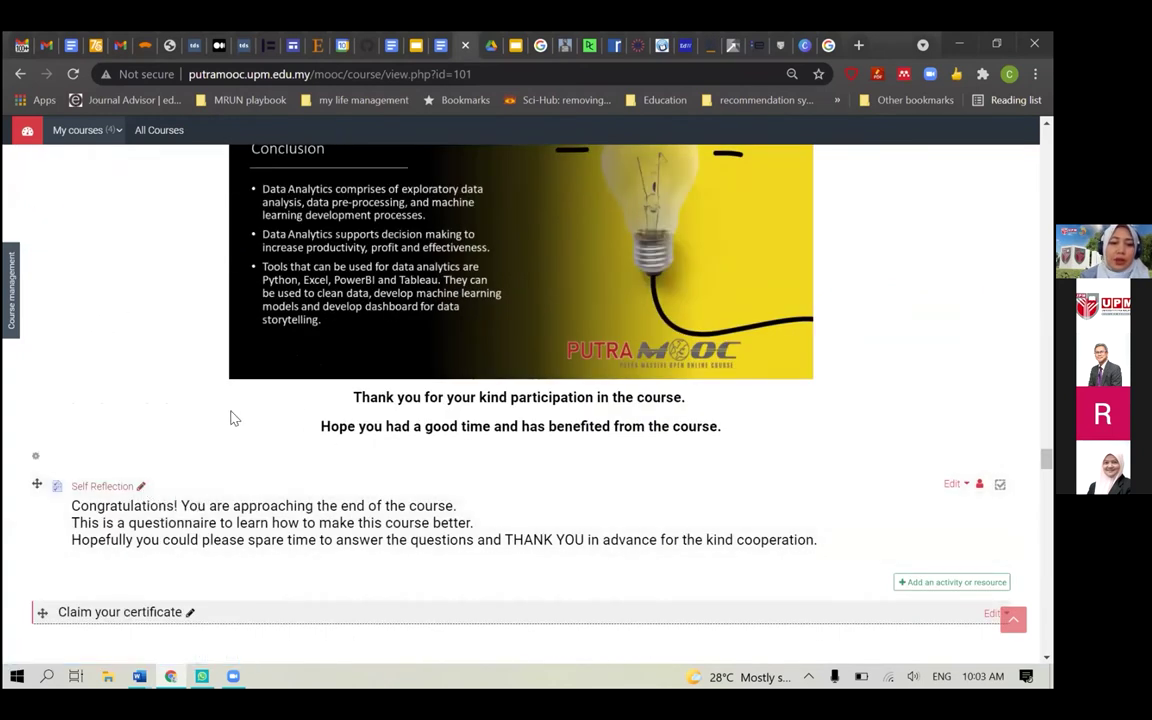
scroll(231, 416, "down", 2)
scroll(231, 418, "down", 1)
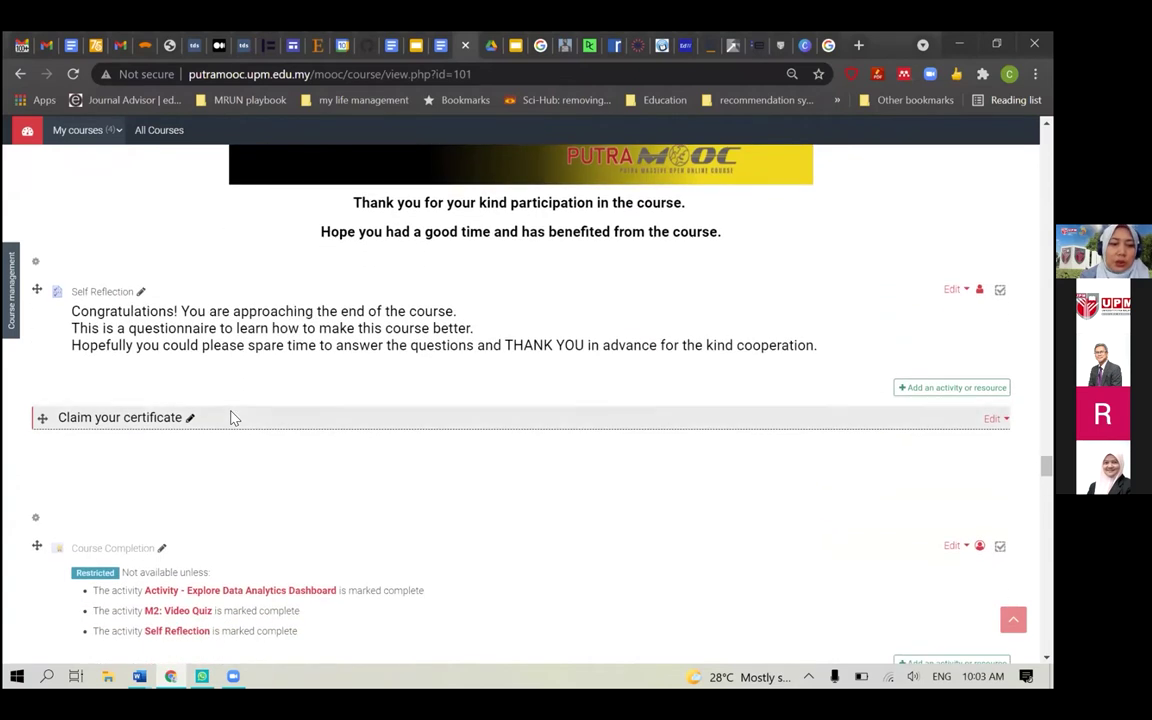
left_click_drag(75, 407, 57, 368)
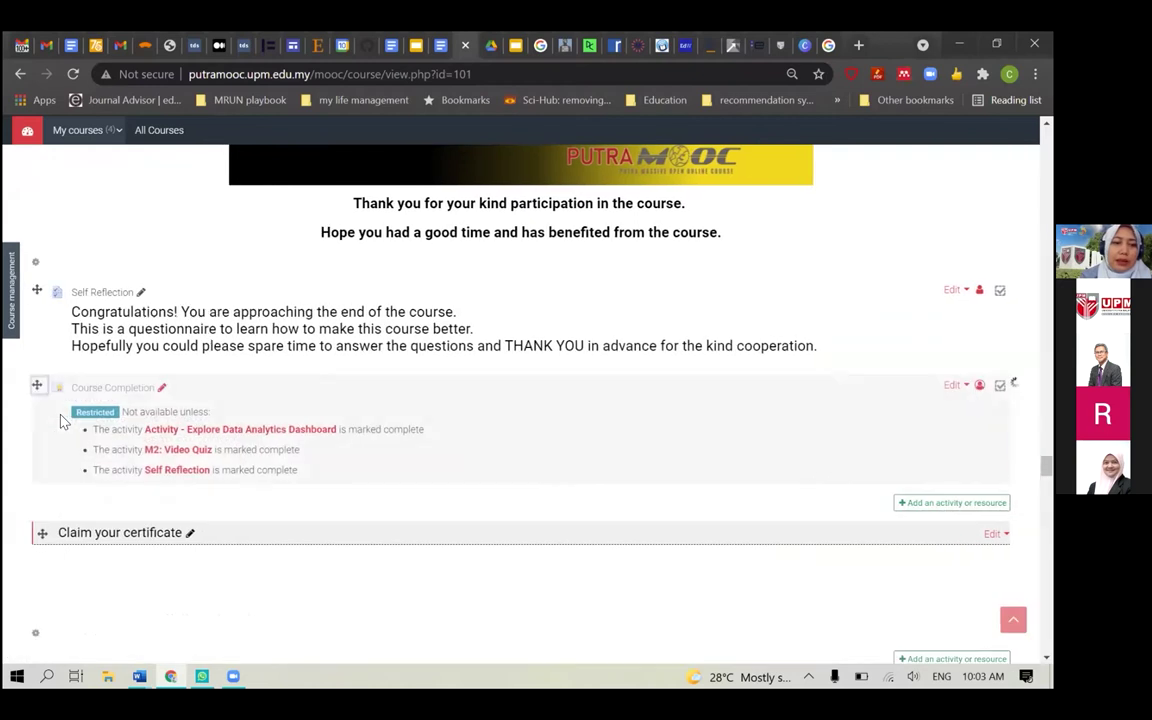
Rename the Course Completion activity as "Claim your Certificate of Completion here!"
left_click(159, 390)
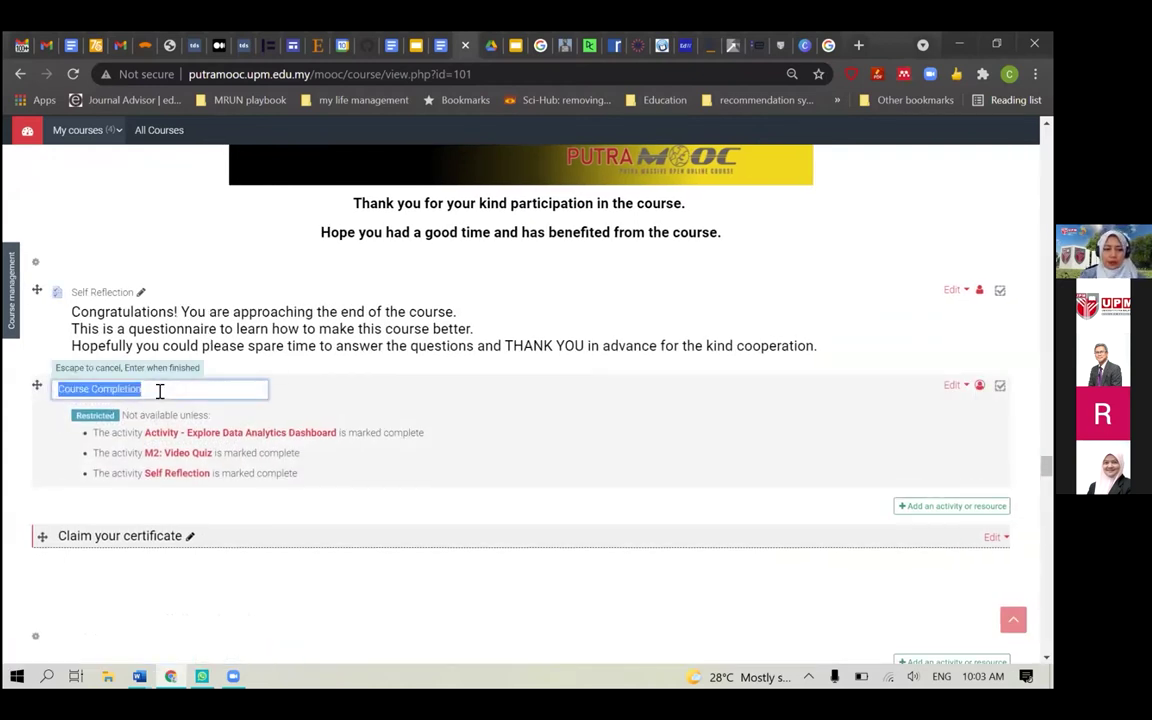
type("Claim your ")
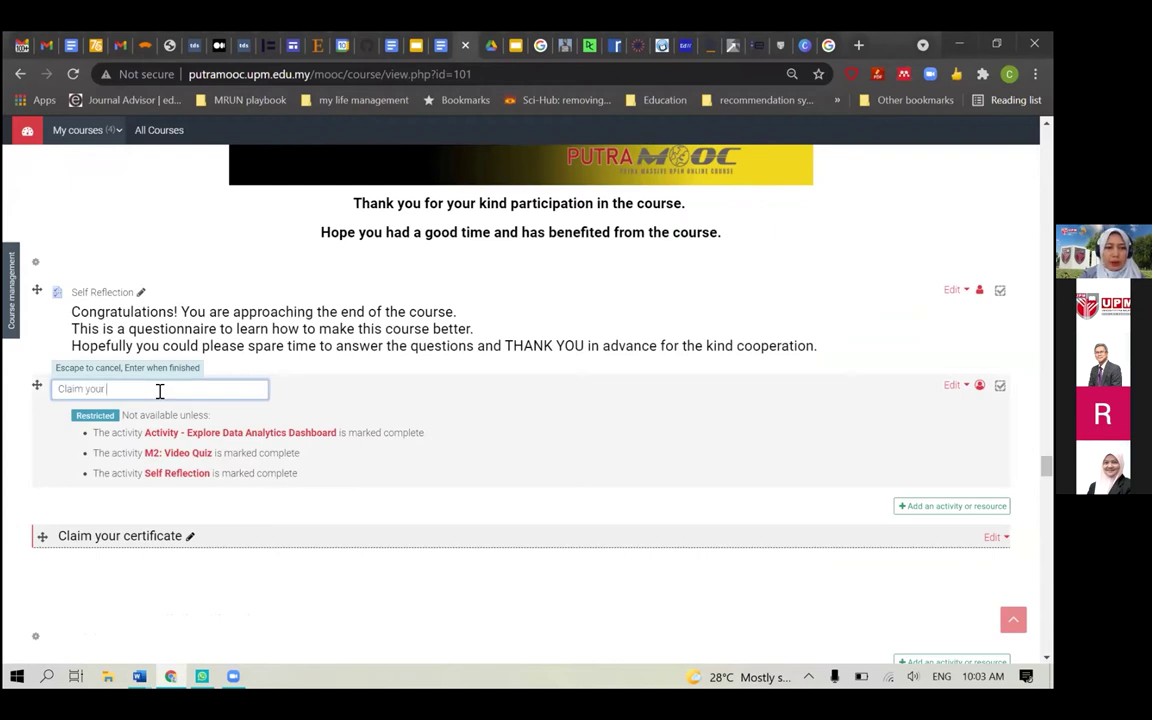
type("Certificat")
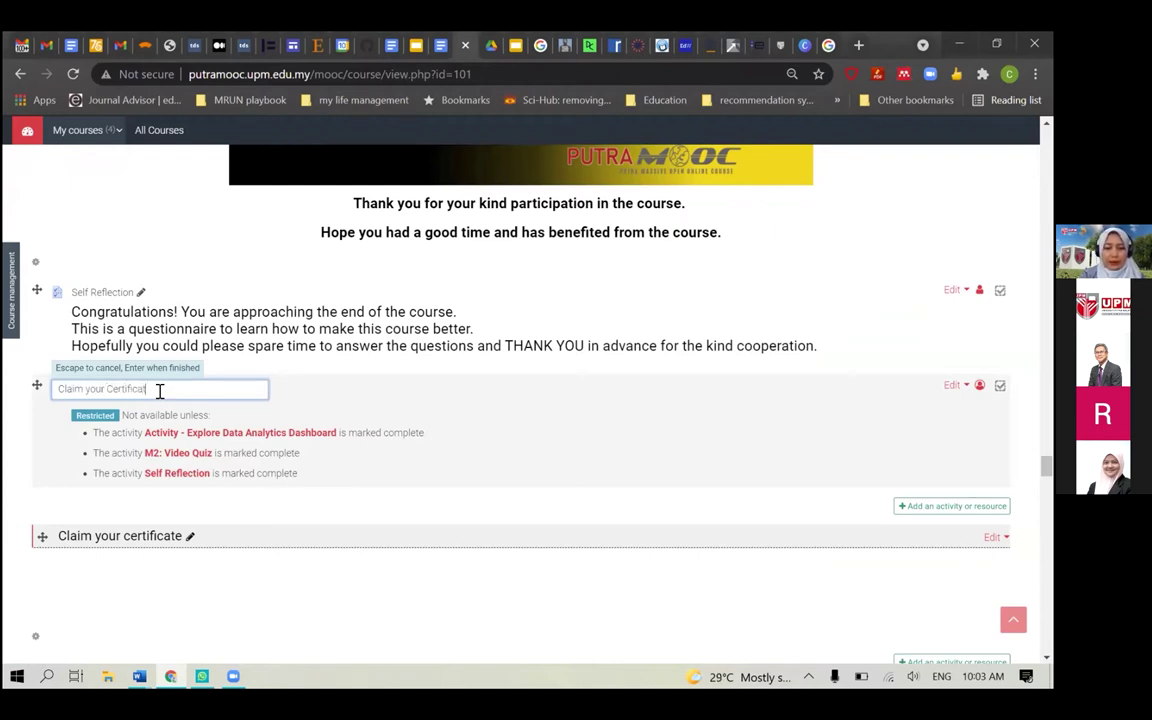
type("e of Completion here!")
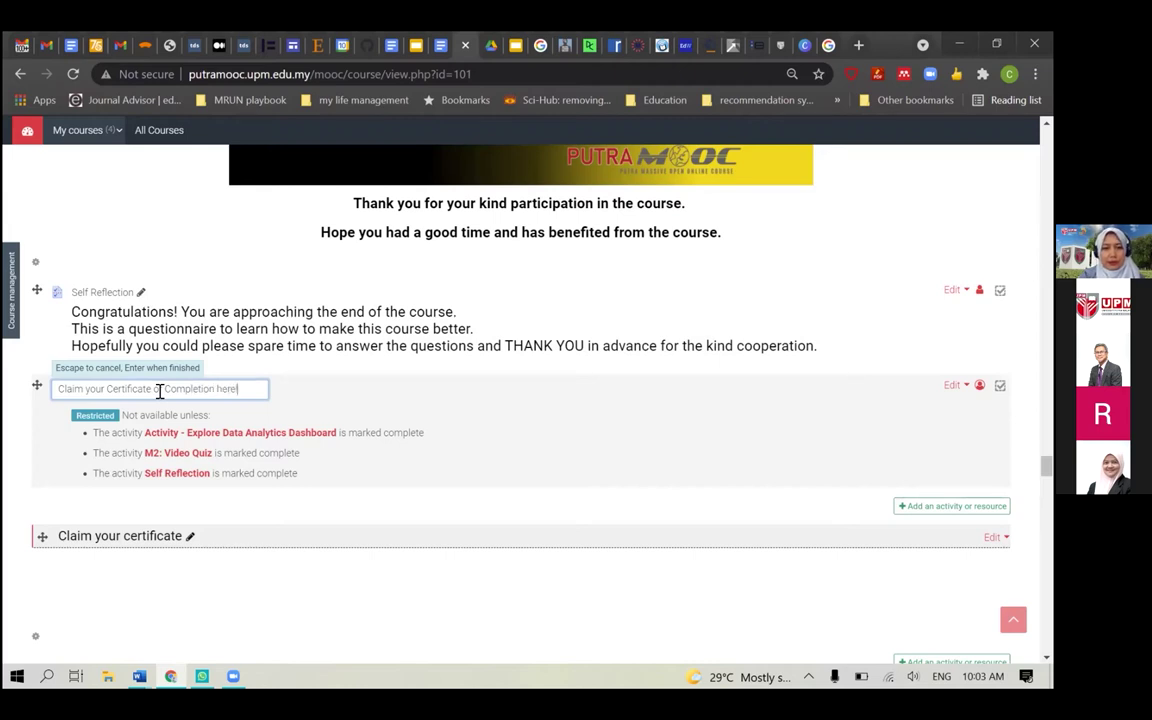
key("Return")
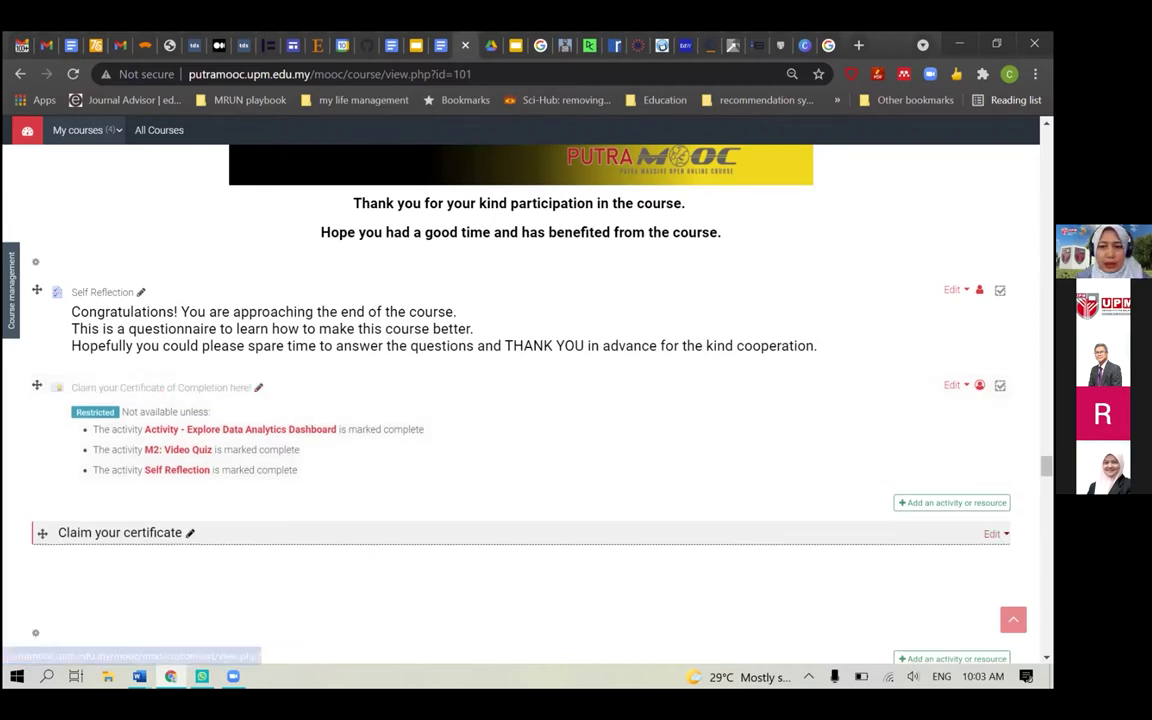
Delete the Claim your certificate section from the course and confirm the deletion
left_click(995, 533)
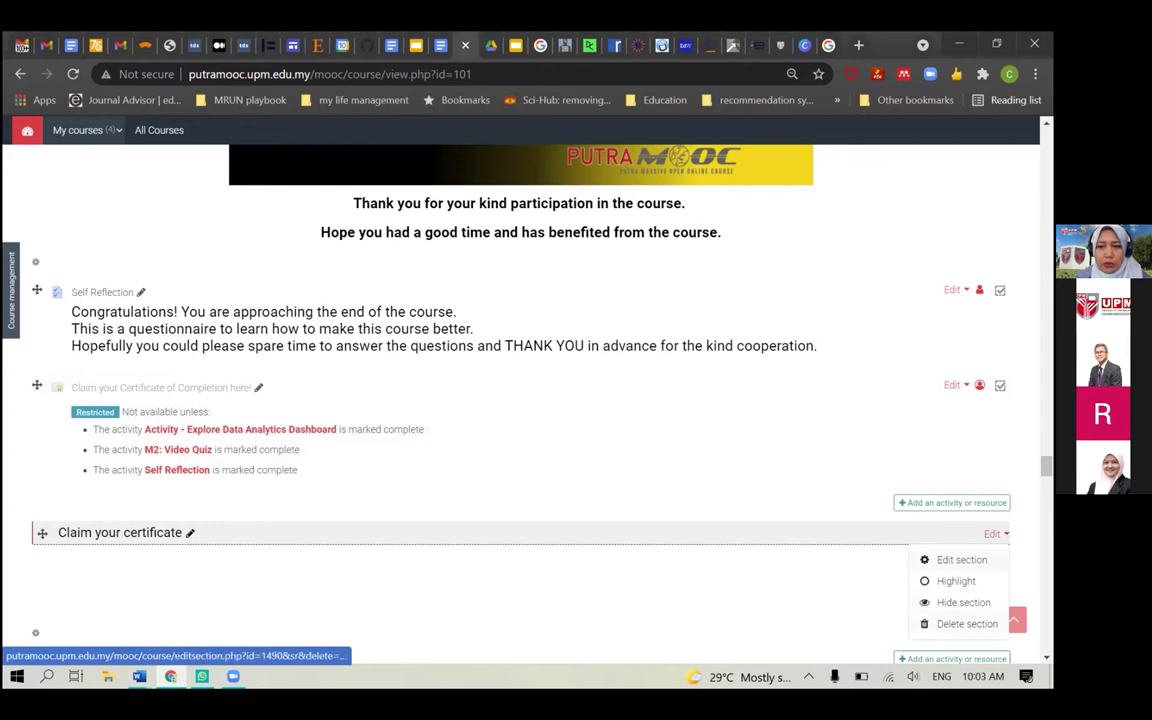
left_click(966, 623)
left_click(611, 457)
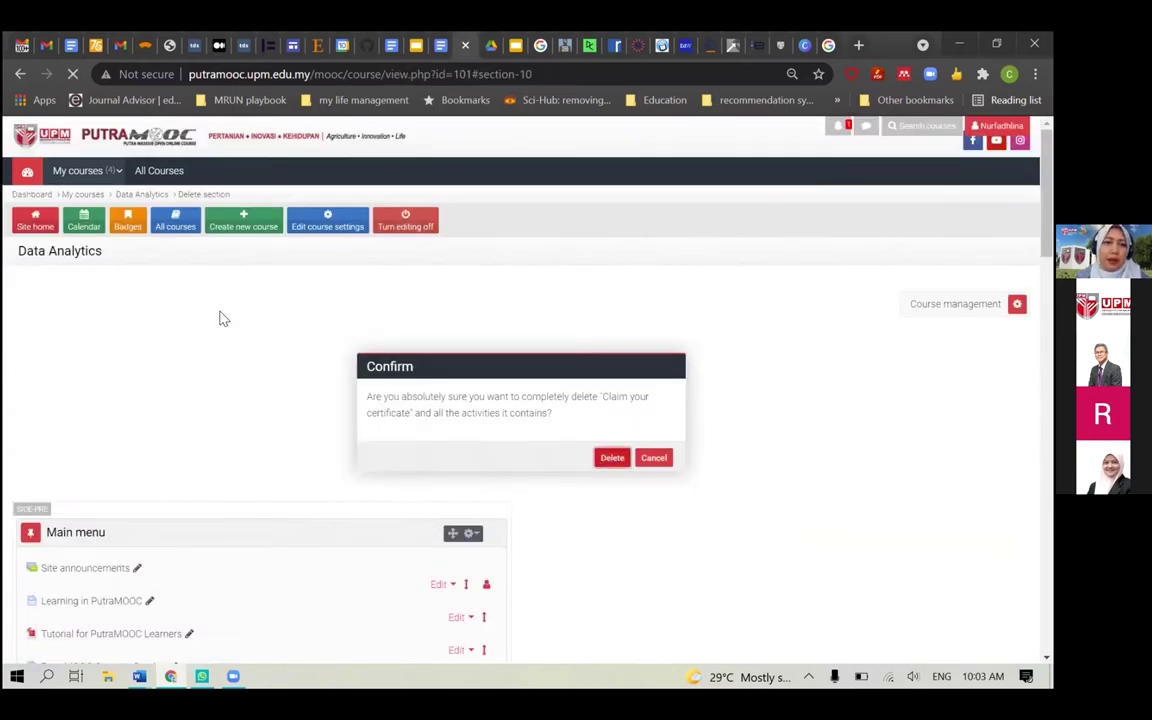
Open the badge management page of the Data Analytics course
scroll(601, 356, "up", 20)
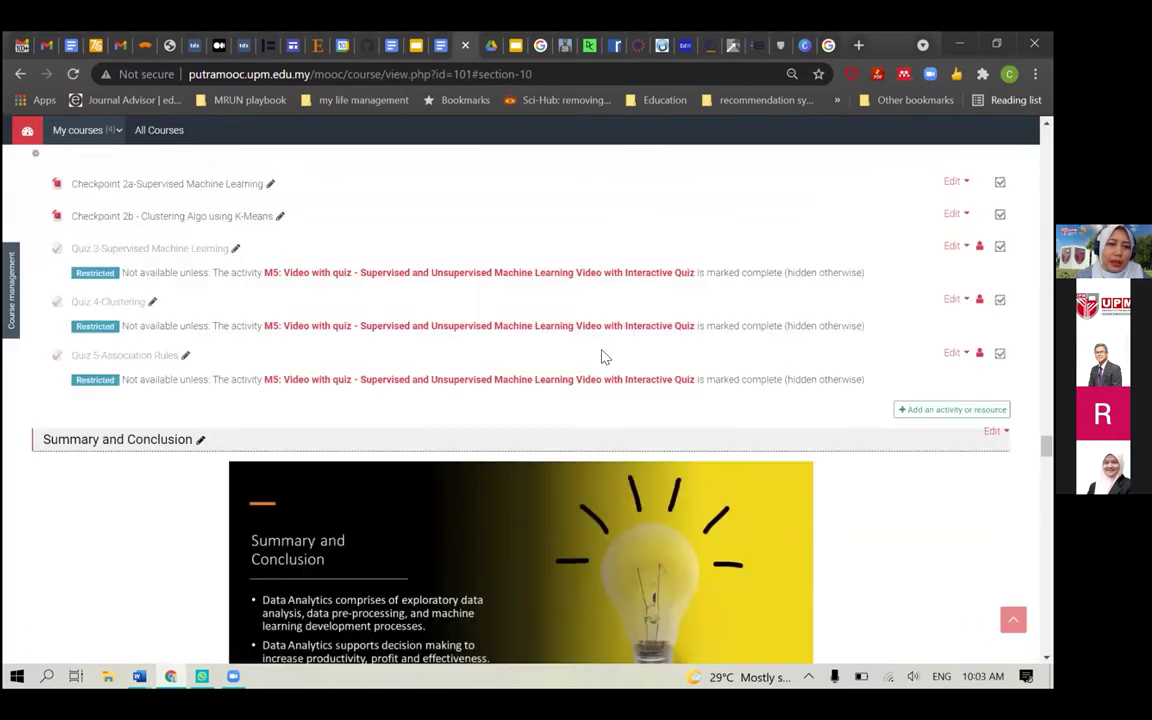
scroll(604, 356, "up", 20)
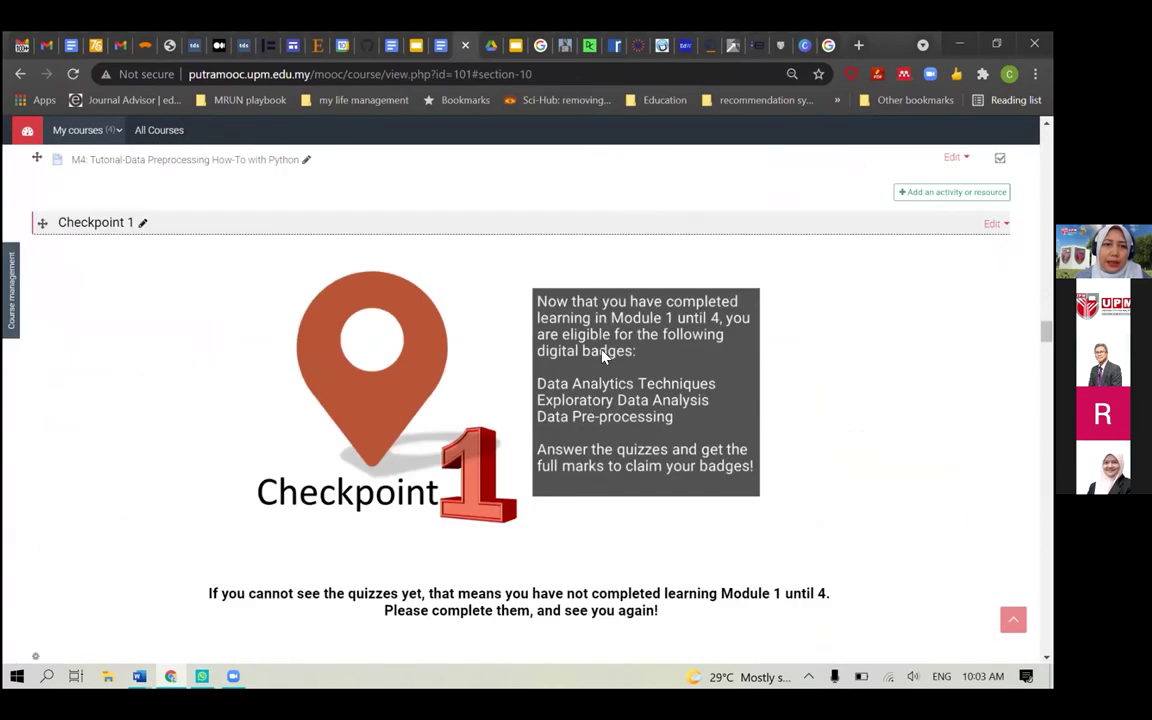
scroll(392, 269, "up", 20)
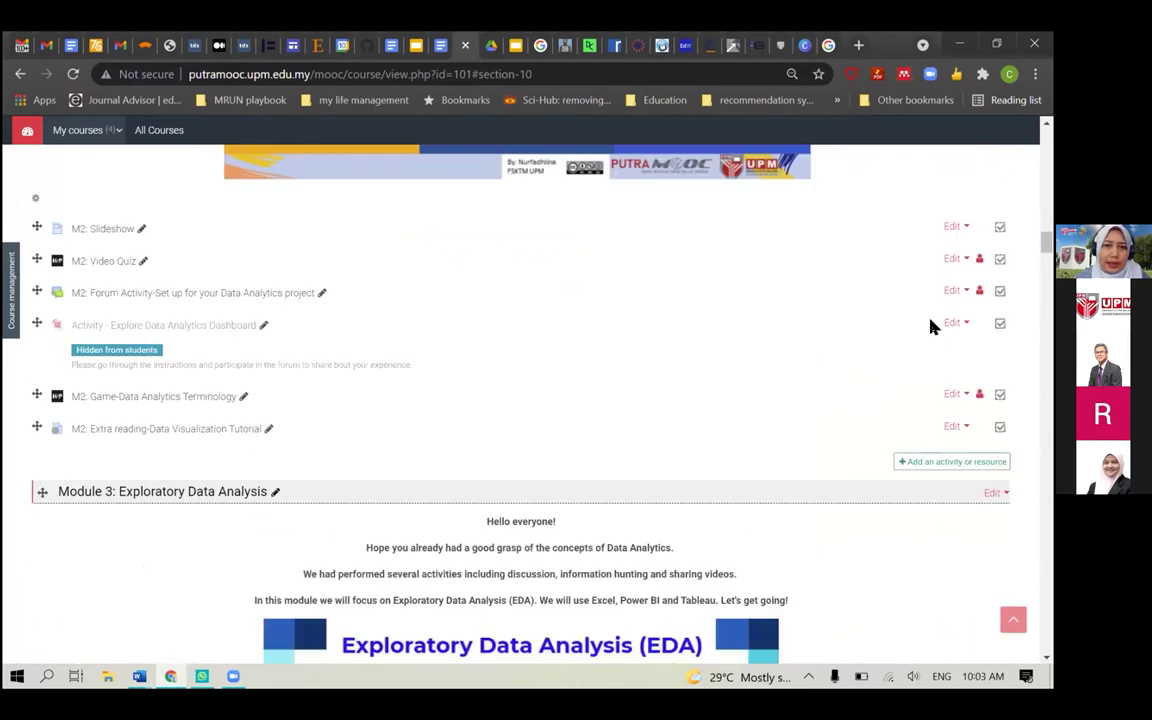
scroll(536, 400, "up", 5)
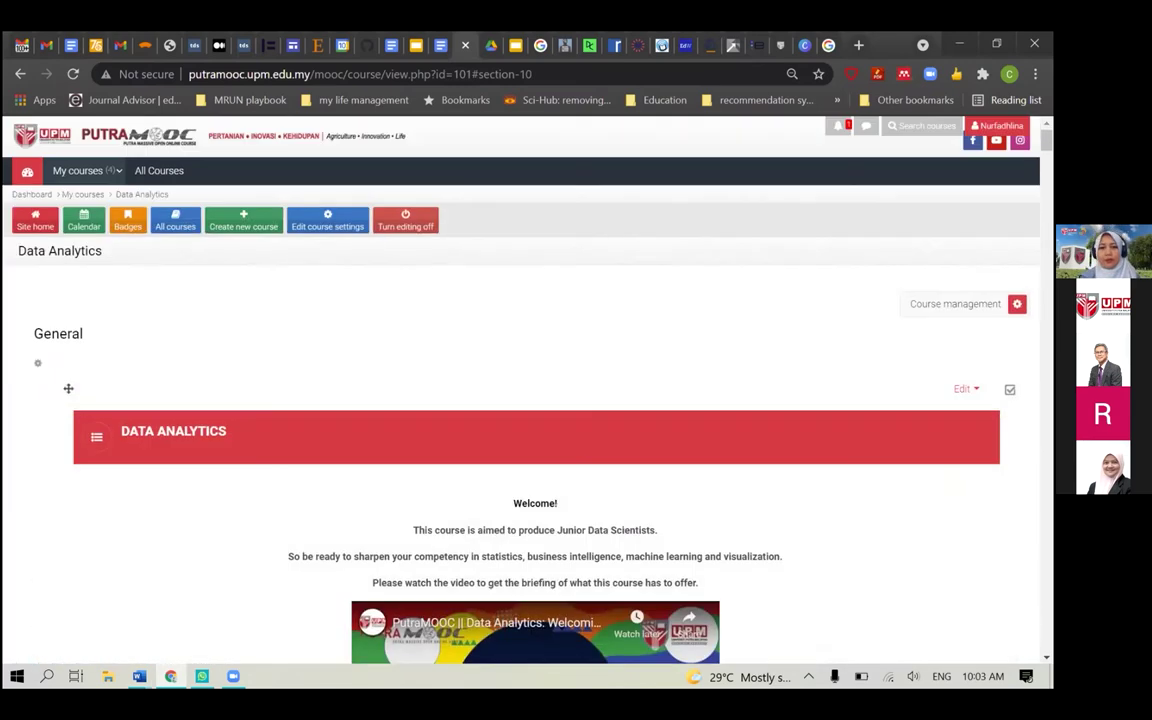
left_click(1017, 303)
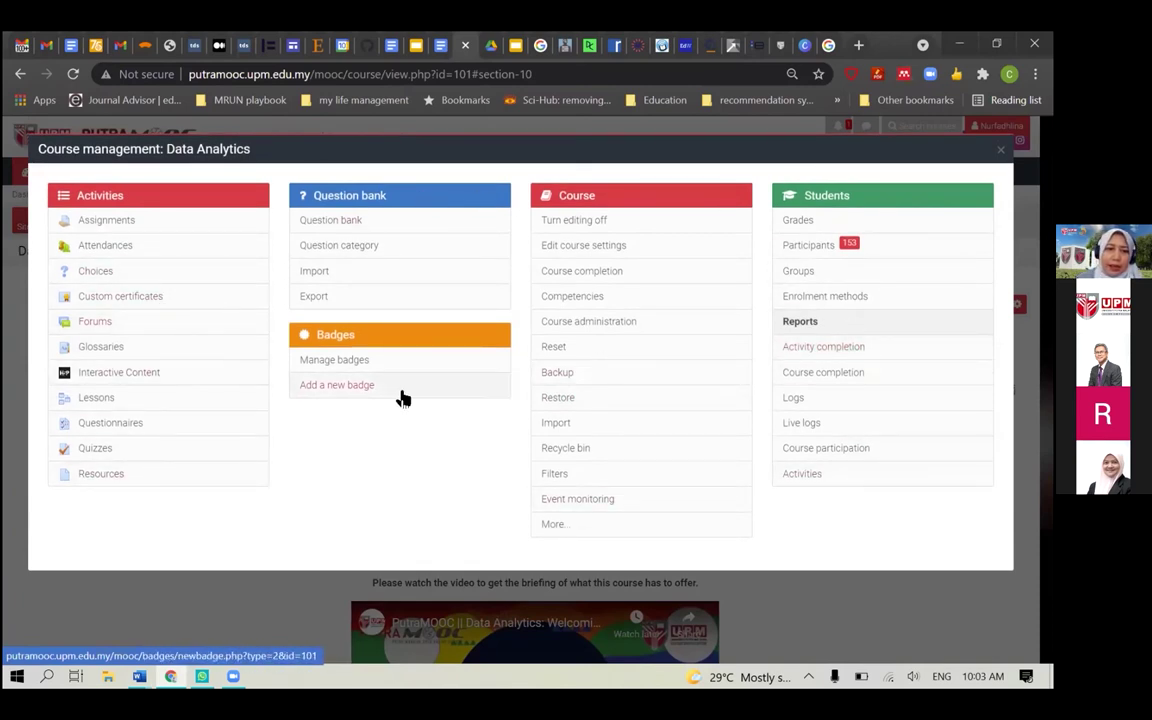
left_click(333, 370)
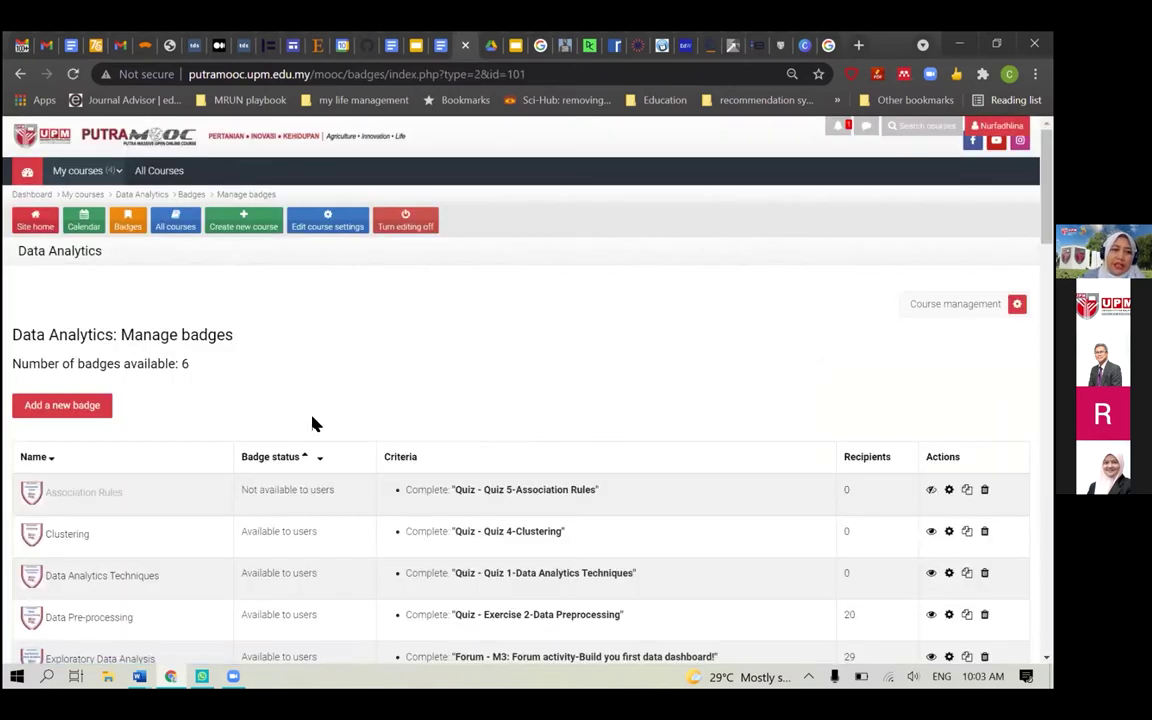
Enable user access to the Association Rules badge and confirm the change
scroll(316, 424, "down", 3)
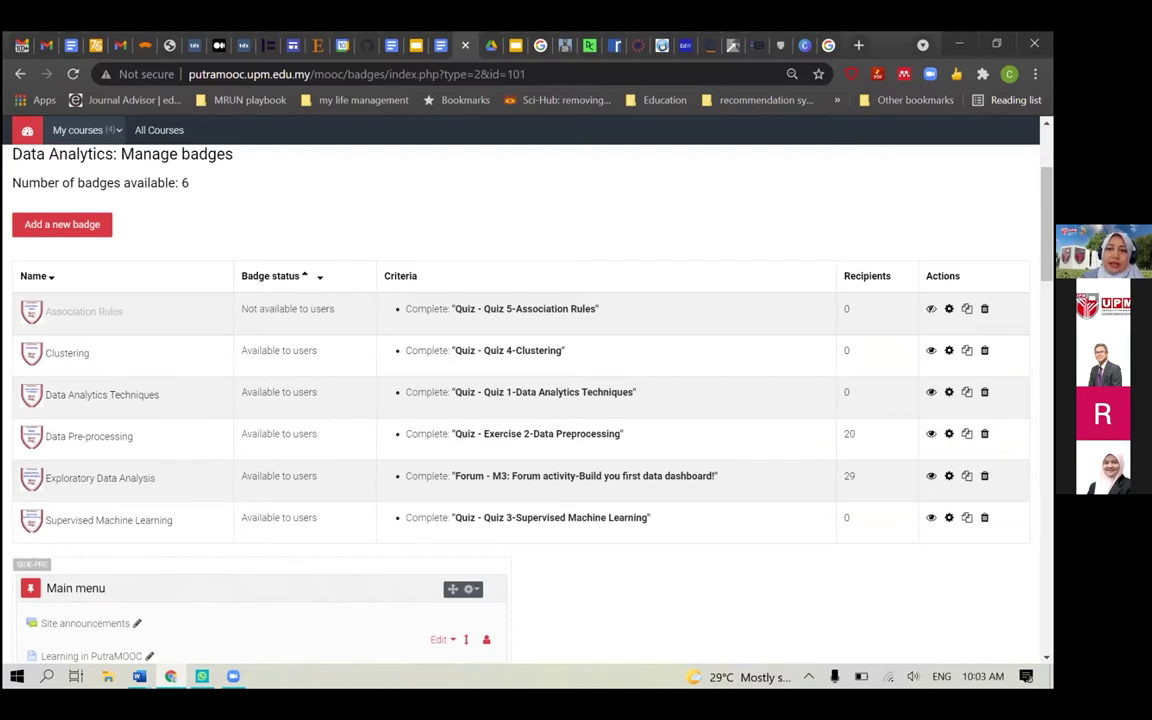
left_click(930, 311)
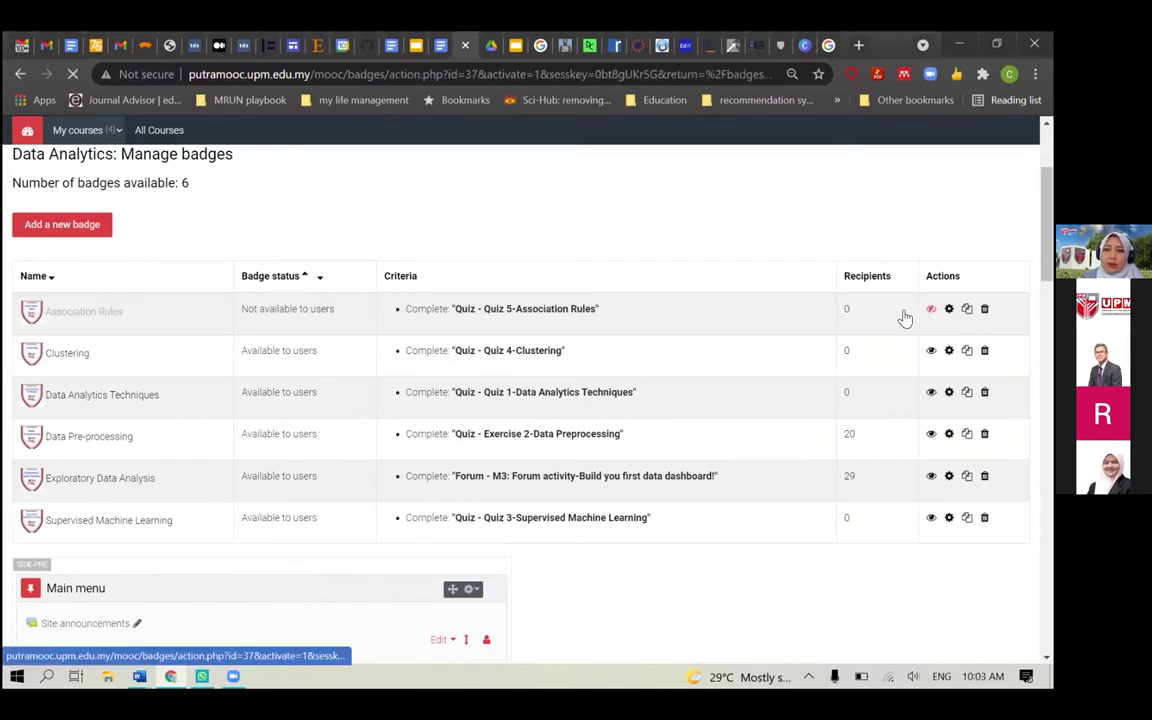
left_click(606, 606)
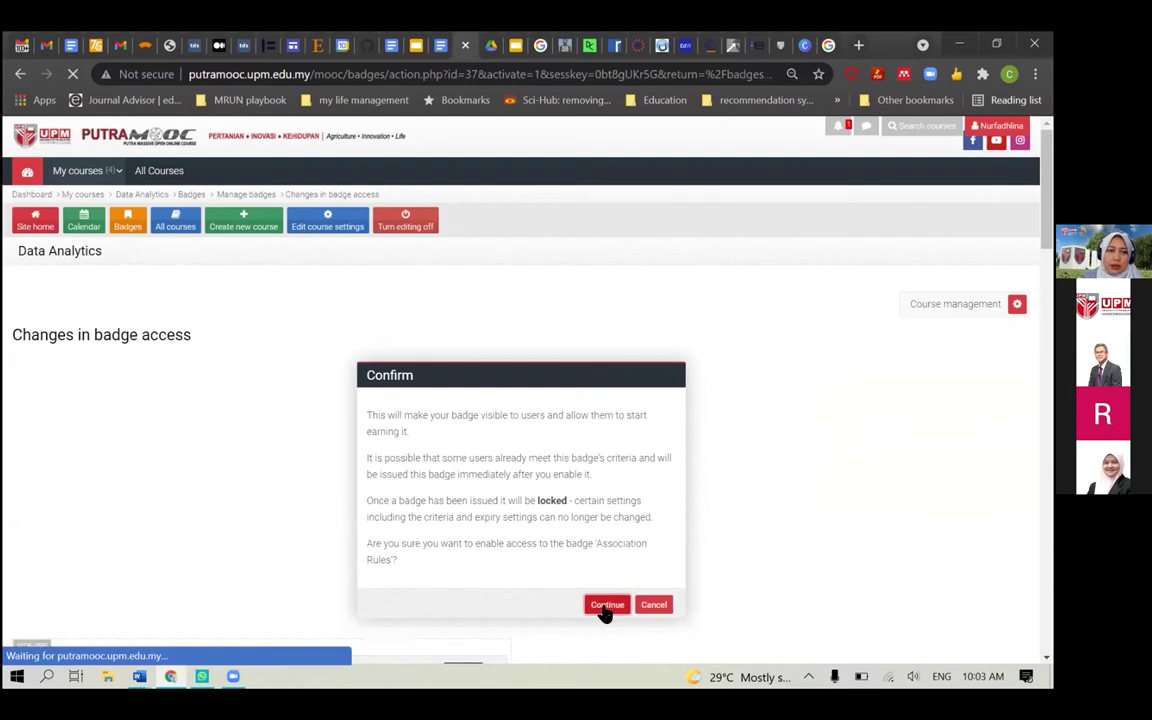
Open the Data Analytics Techniques badge for editing and examine its description, image and image author details
scroll(637, 418, "down", 2)
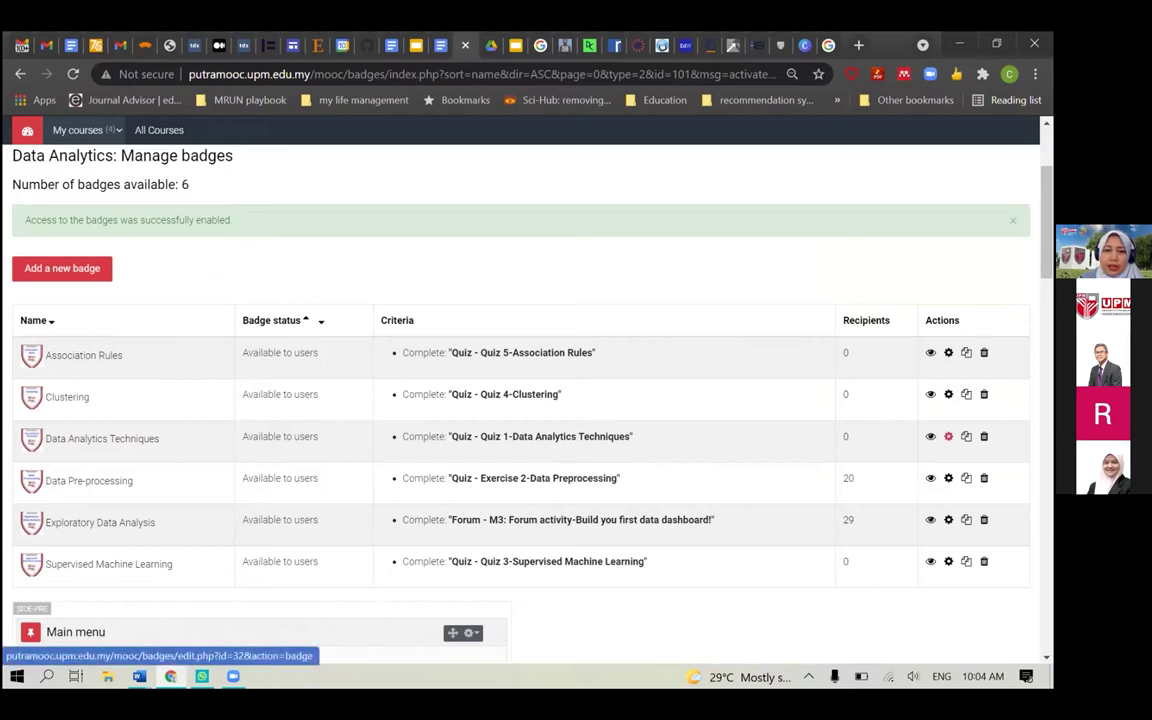
left_click(948, 436)
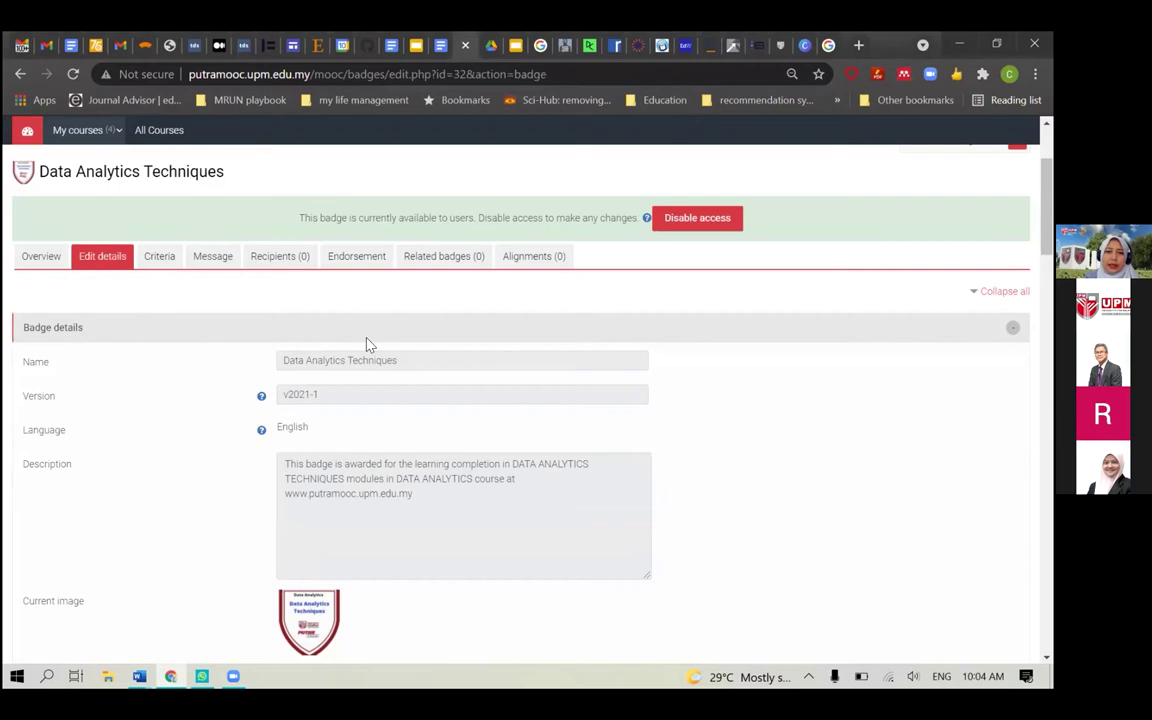
scroll(374, 321, "down", 1)
scroll(390, 350, "down", 1)
scroll(401, 384, "down", 1)
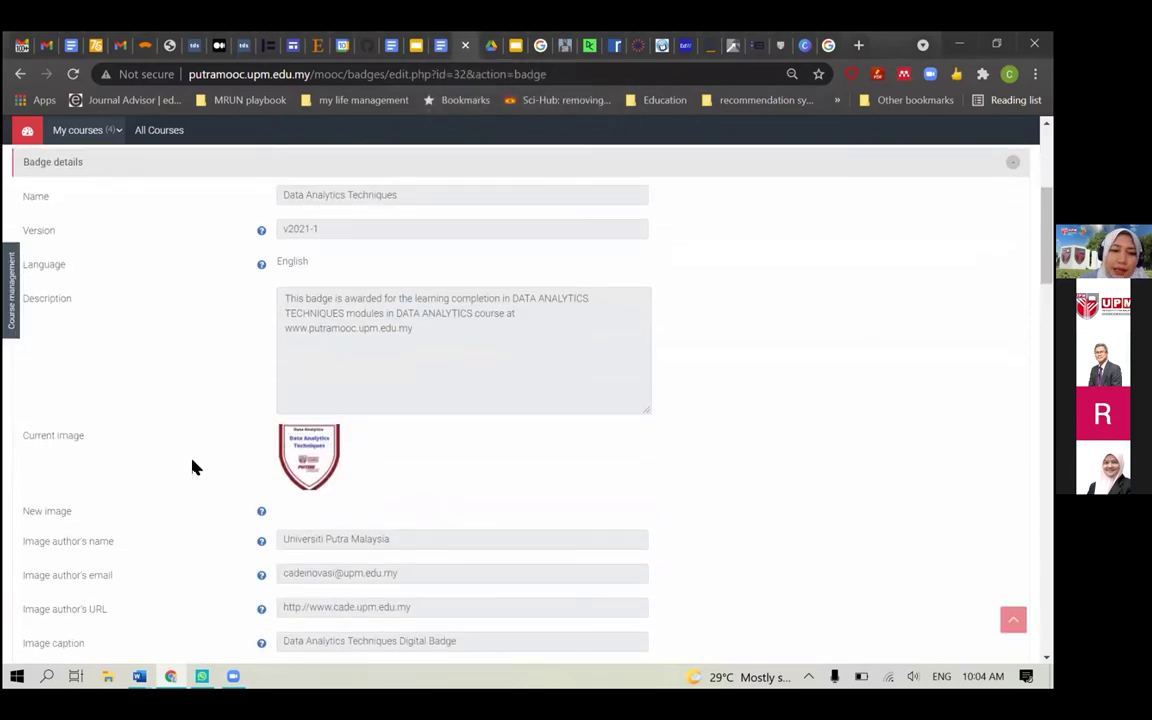
scroll(193, 467, "down", 1)
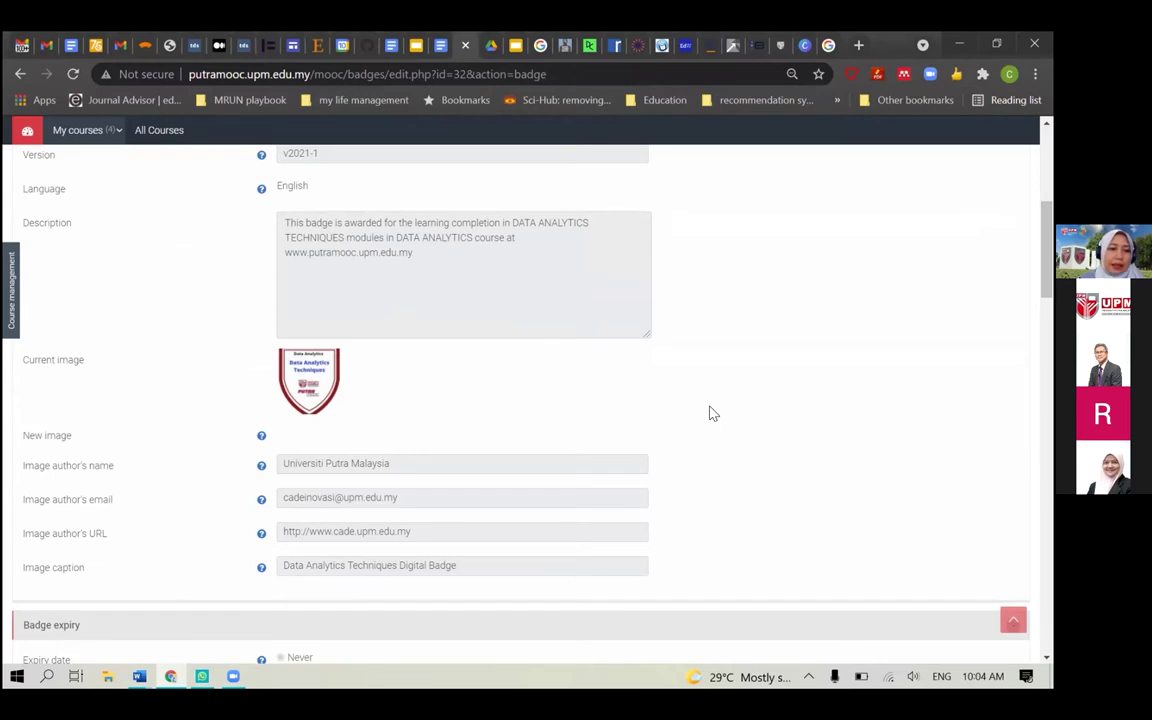
scroll(712, 413, "down", 1)
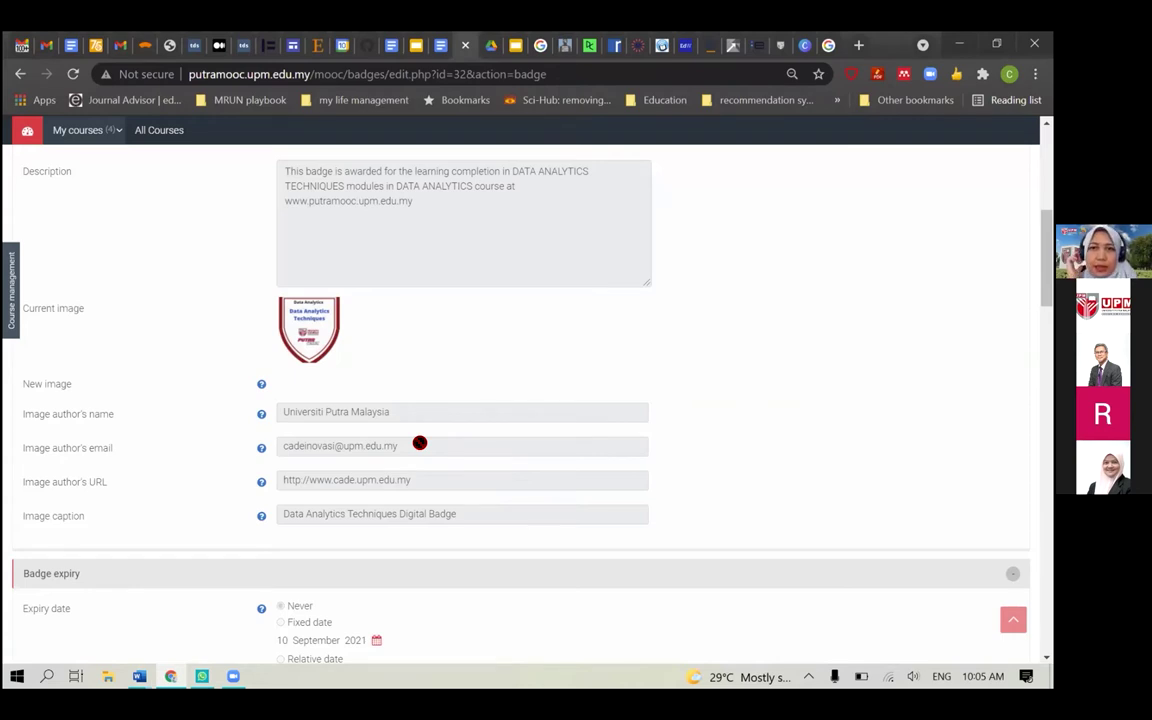
Set the computer's audio playback device to Headset (WH-CH510 Hands-Free AG Audio)
left_click(912, 676)
left_click(878, 600)
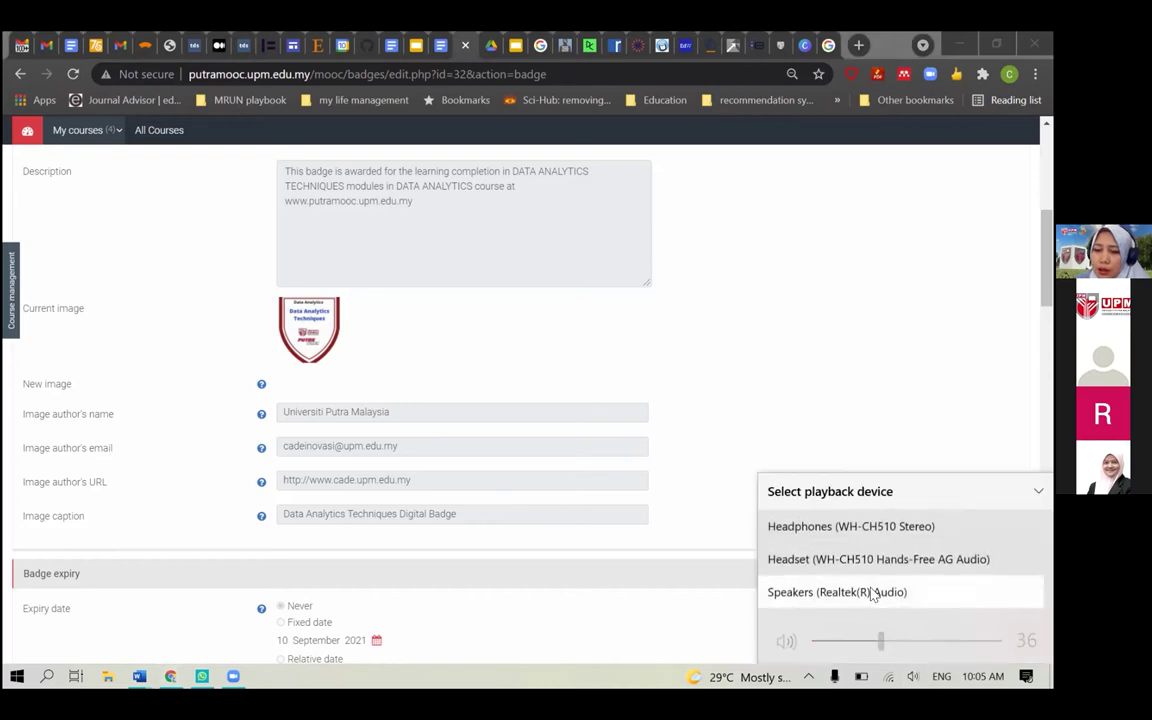
left_click(866, 561)
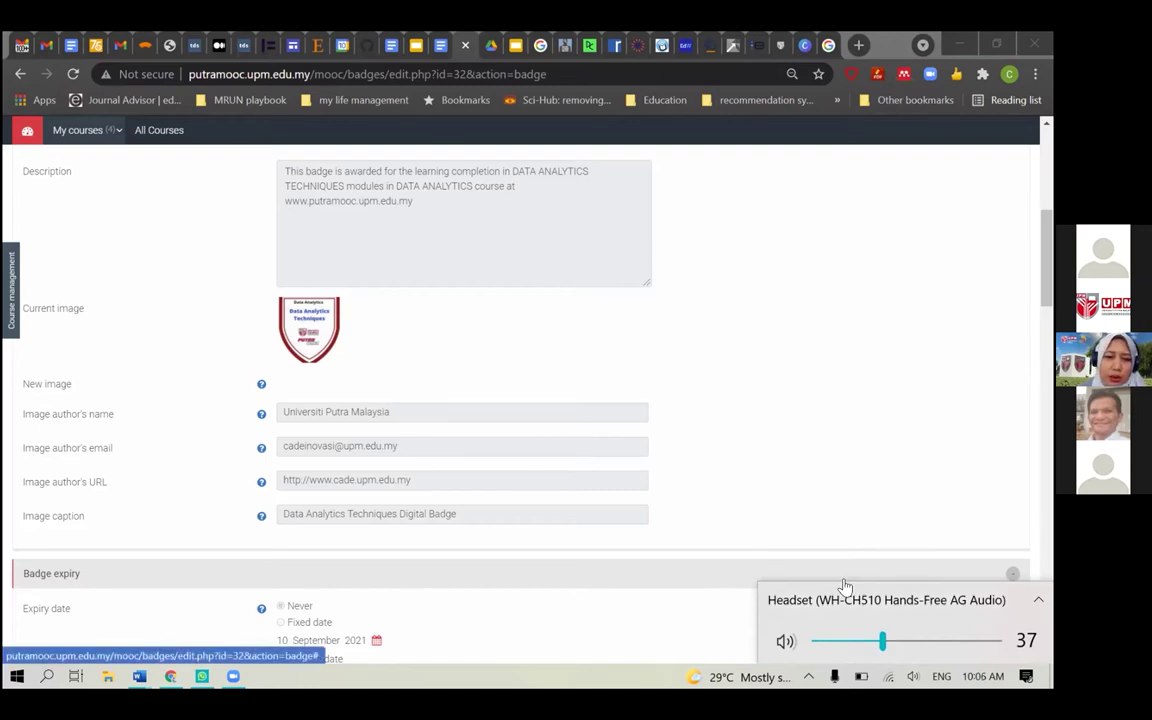
left_click(818, 494)
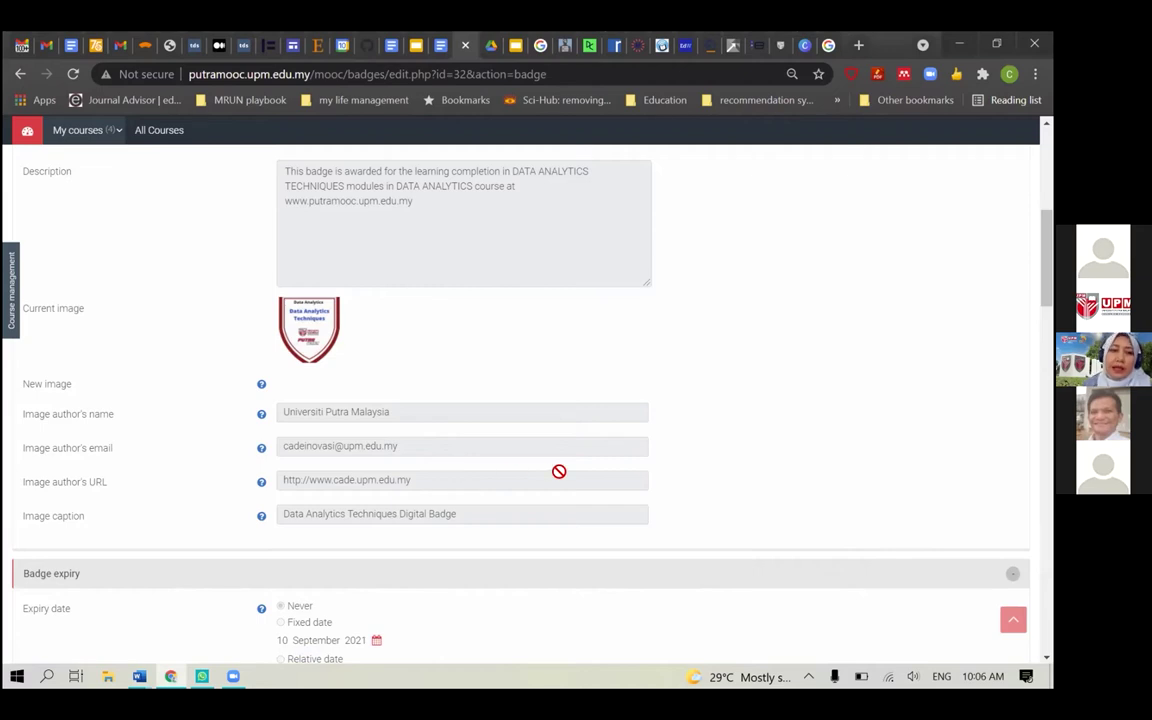
Switch to the browser tab with the Google search results and load badgr.io there to view the Badgr home page
scroll(559, 471, "up", 1)
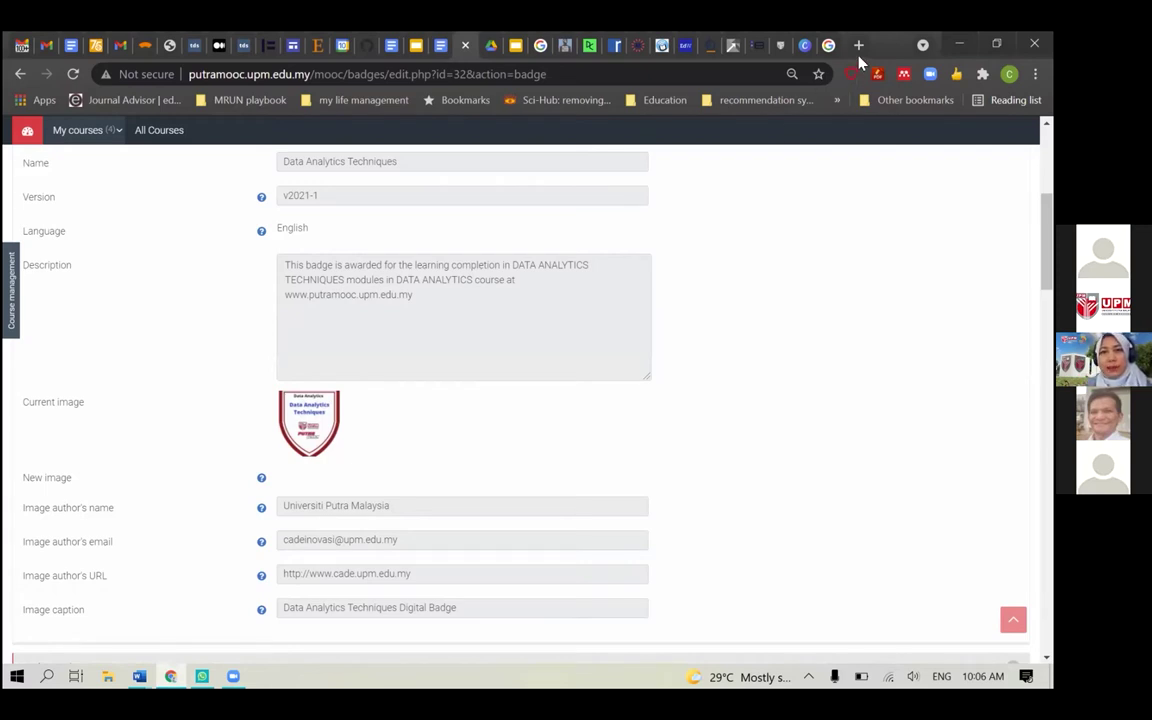
left_click(820, 45)
left_click(580, 76)
type("badgr.io")
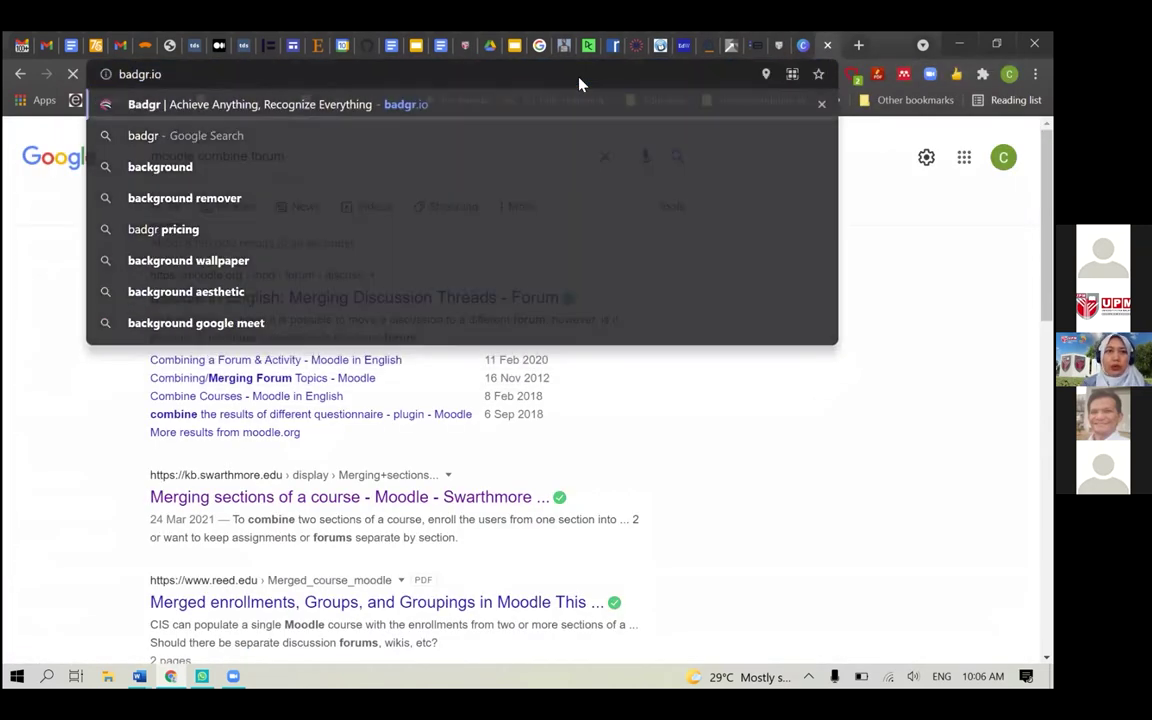
key("Return")
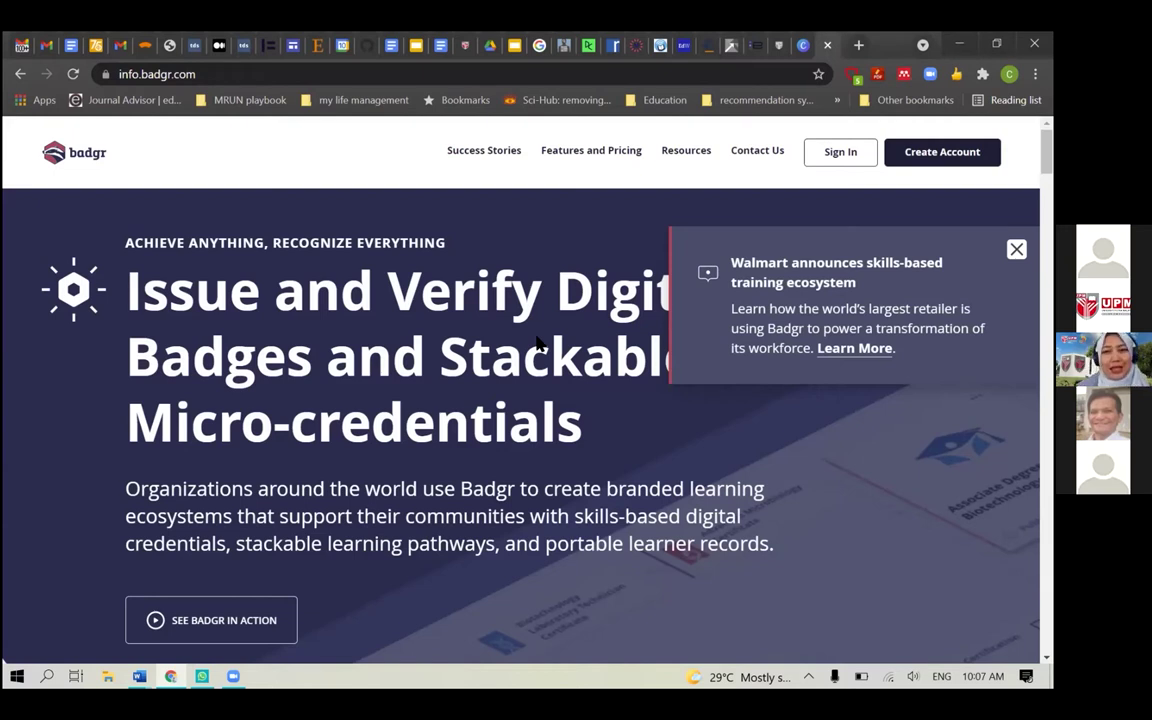
Return to the Data Analytics Techniques badge and examine its award criteria
left_click(465, 46)
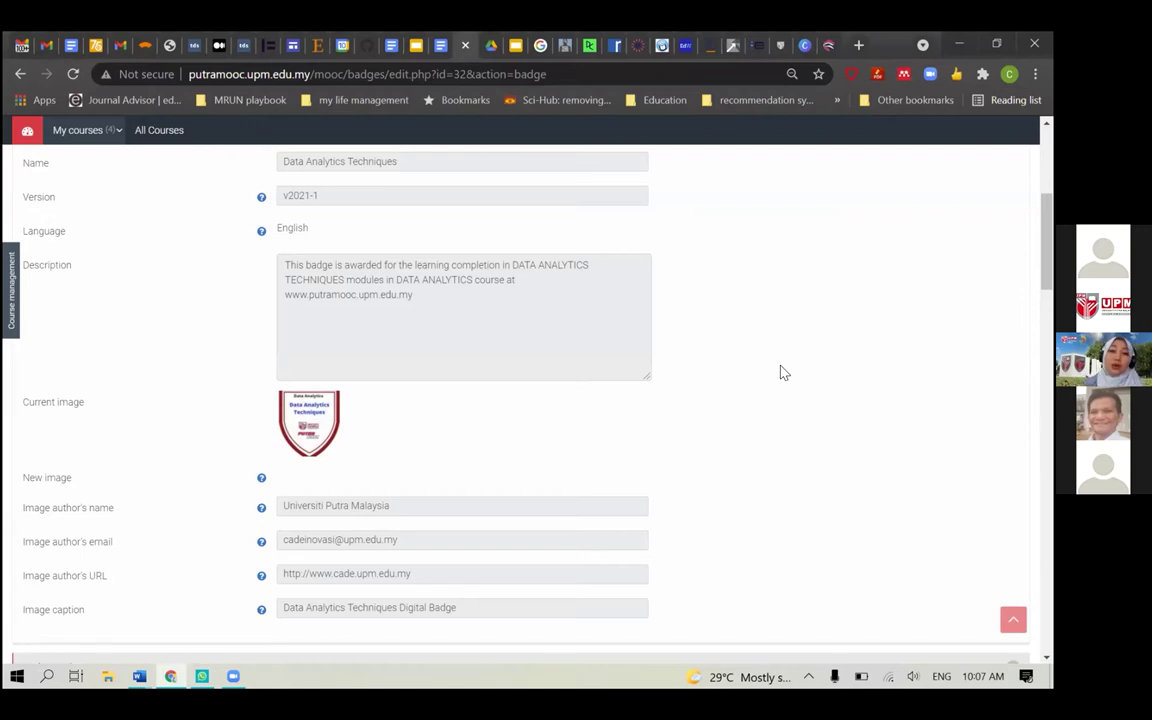
scroll(783, 373, "up", 3)
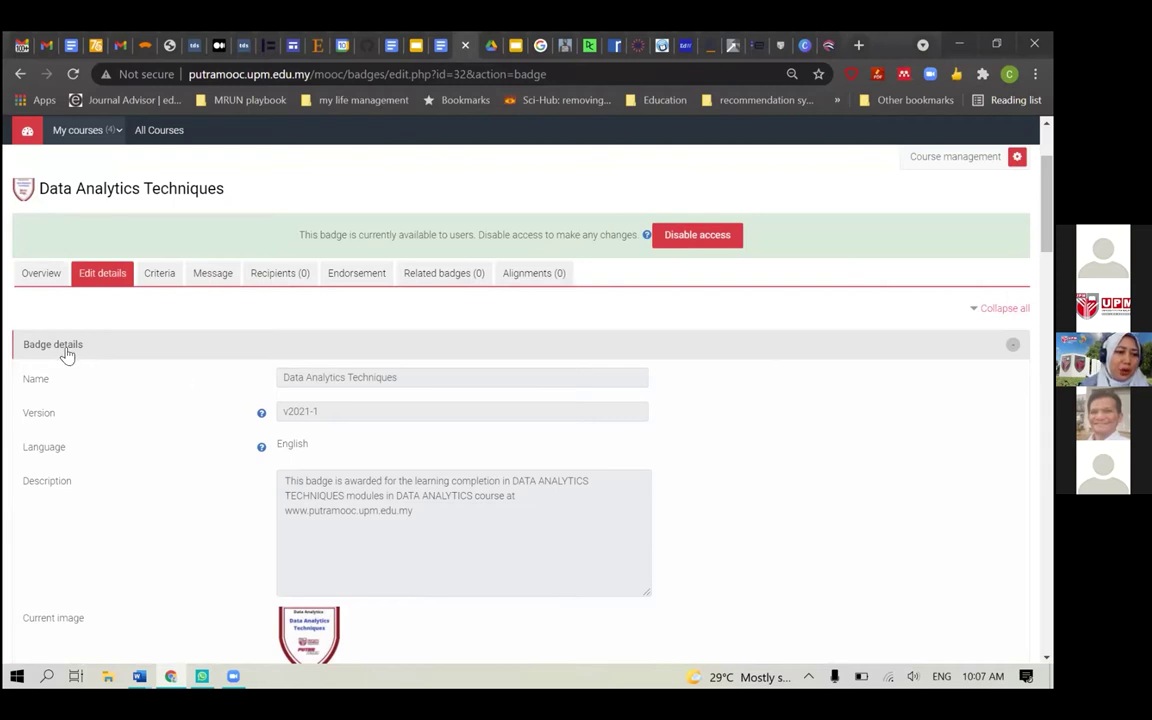
left_click(172, 285)
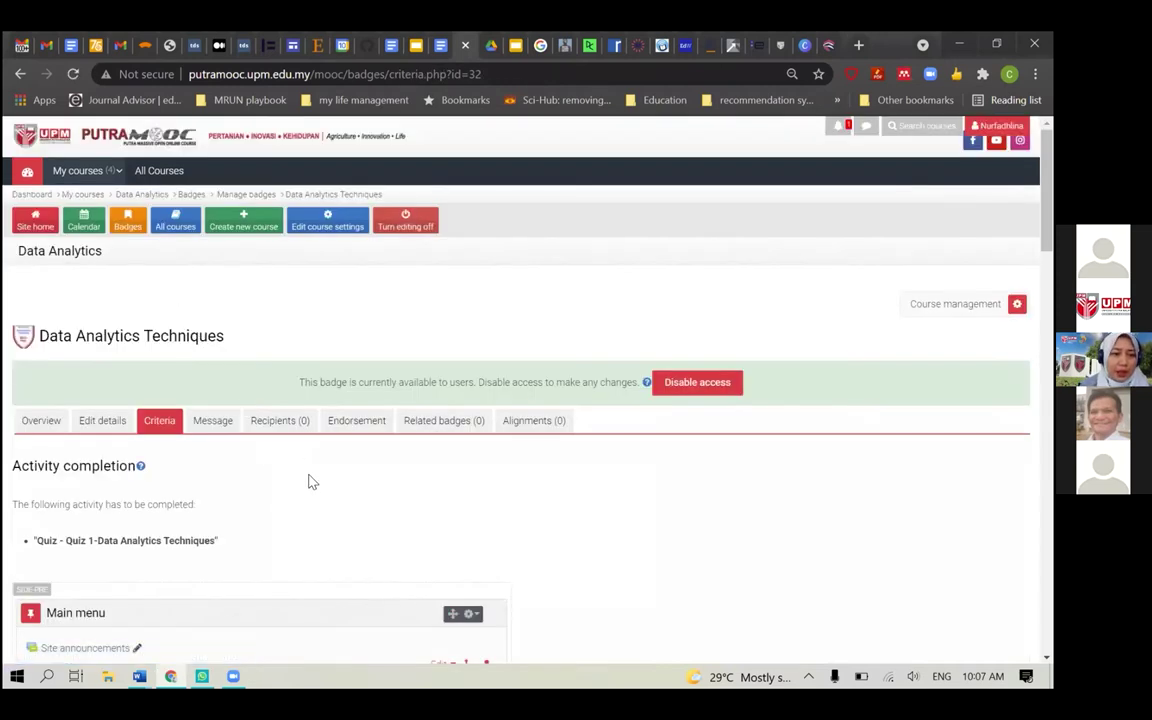
scroll(309, 482, "down", 1)
scroll(309, 482, "down", 1)
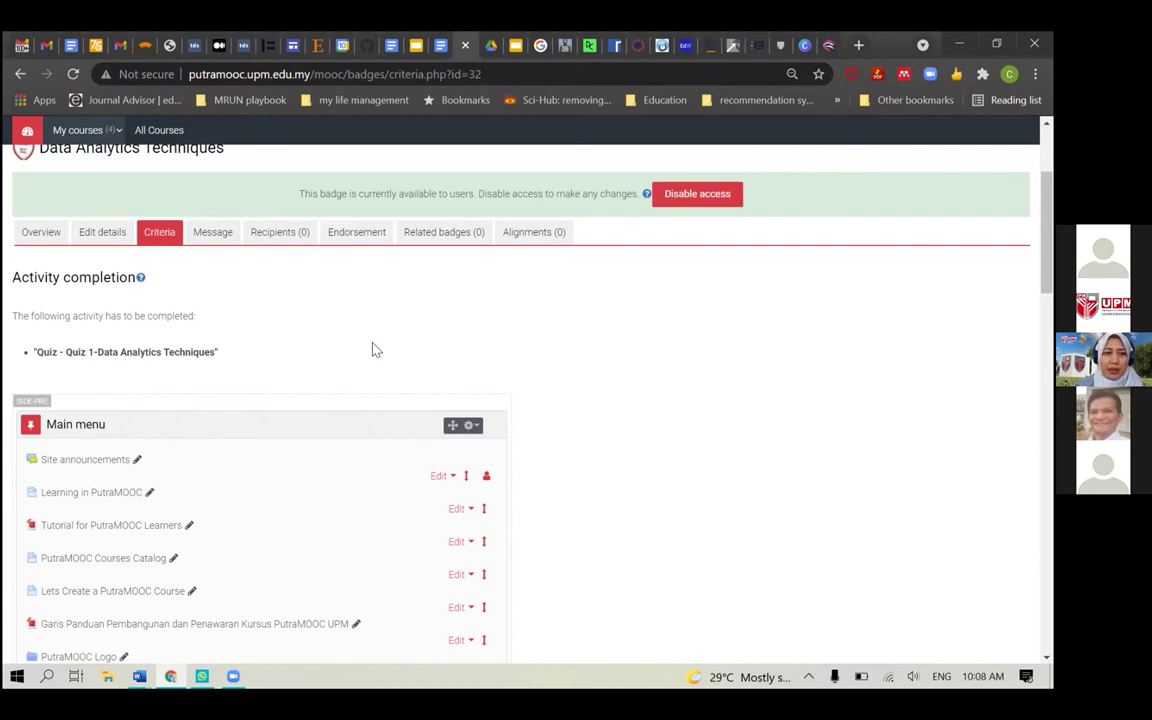
Switch the role in the Data Analytics course to Student and return from the code page that loads
left_click(70, 131)
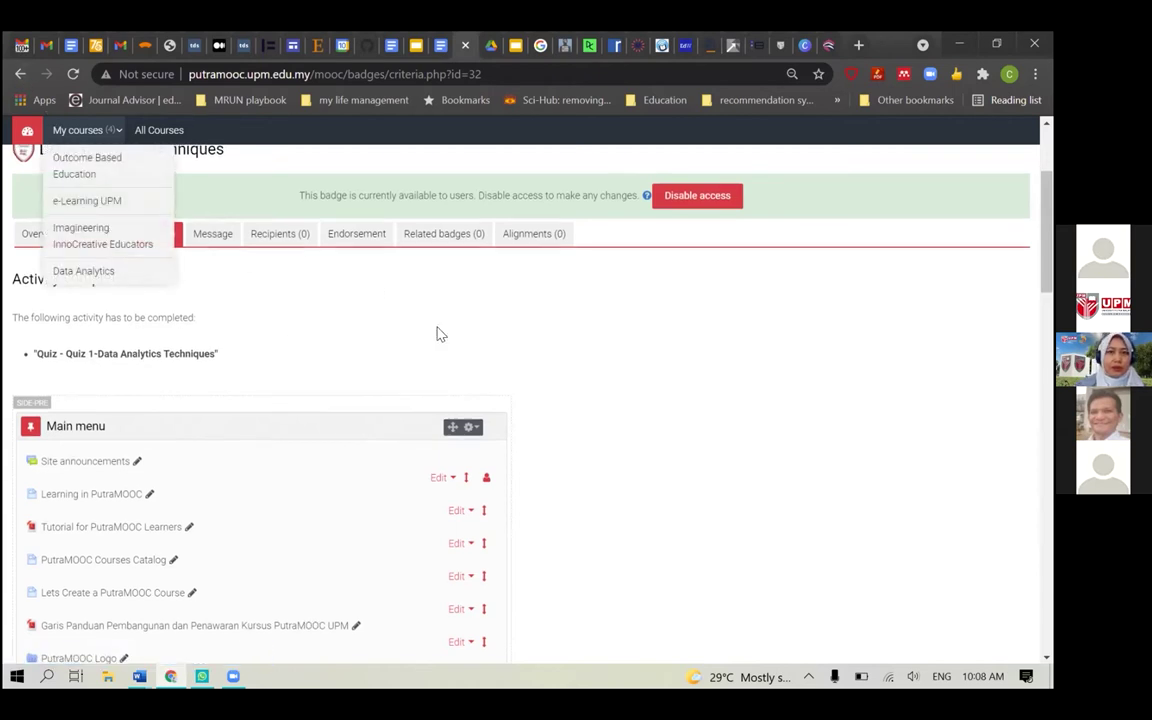
scroll(437, 332, "up", 3)
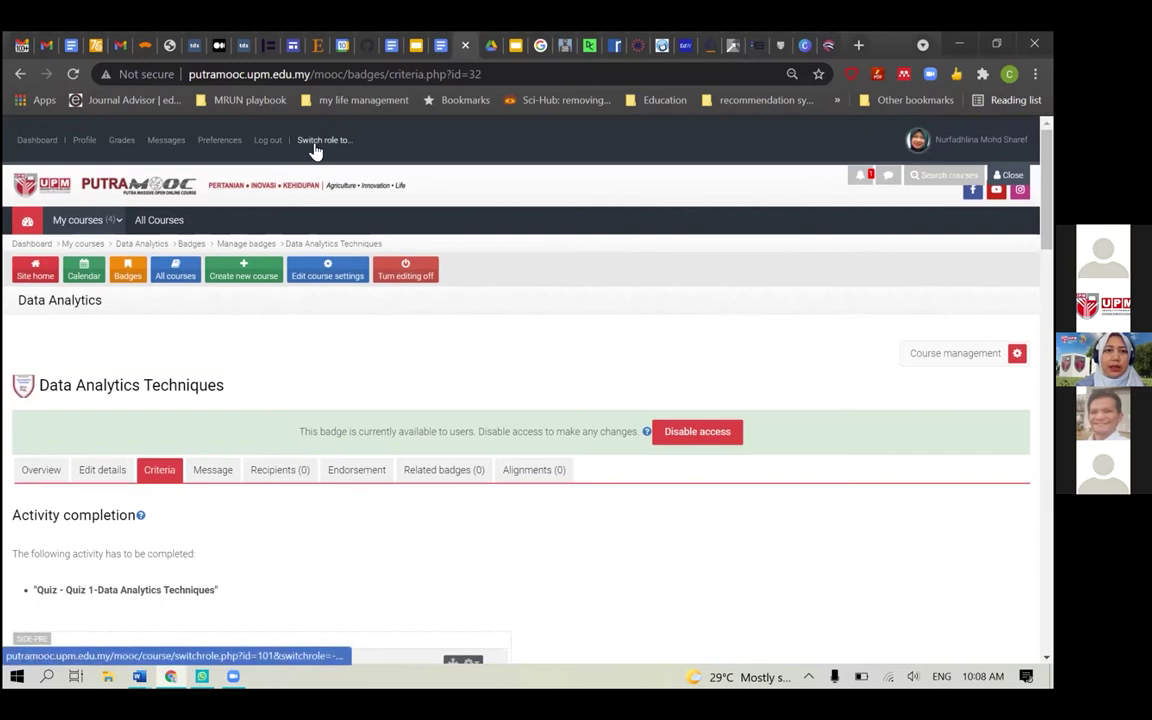
left_click(316, 145)
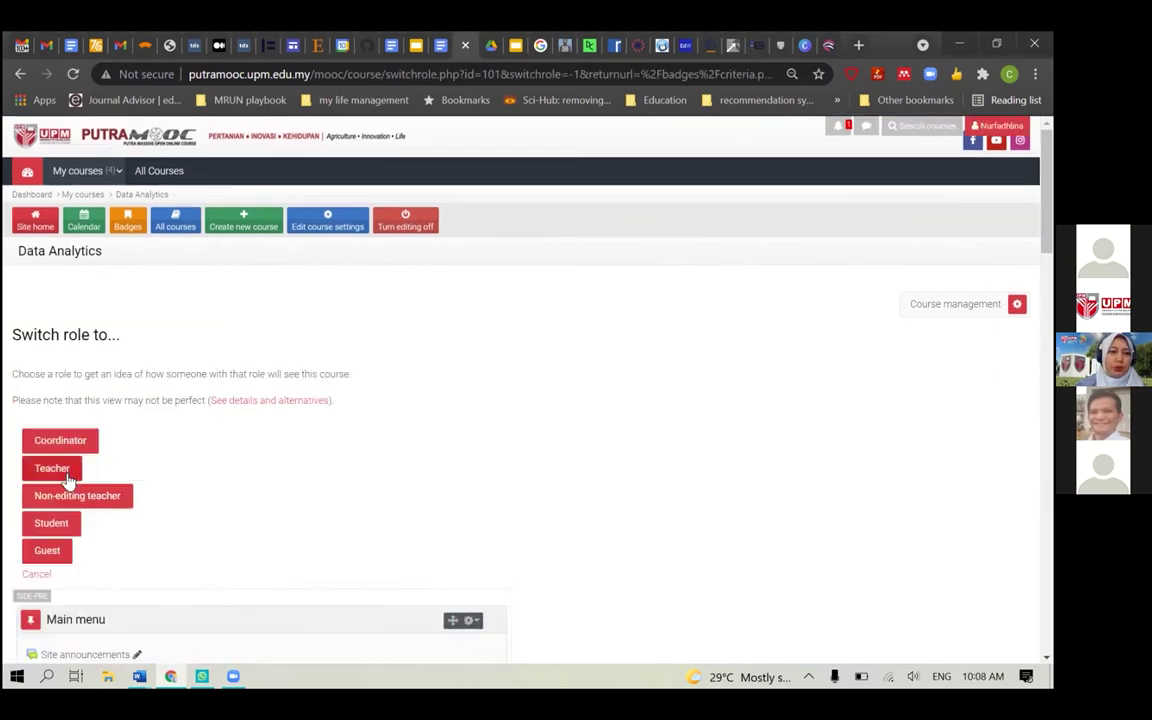
left_click(55, 523)
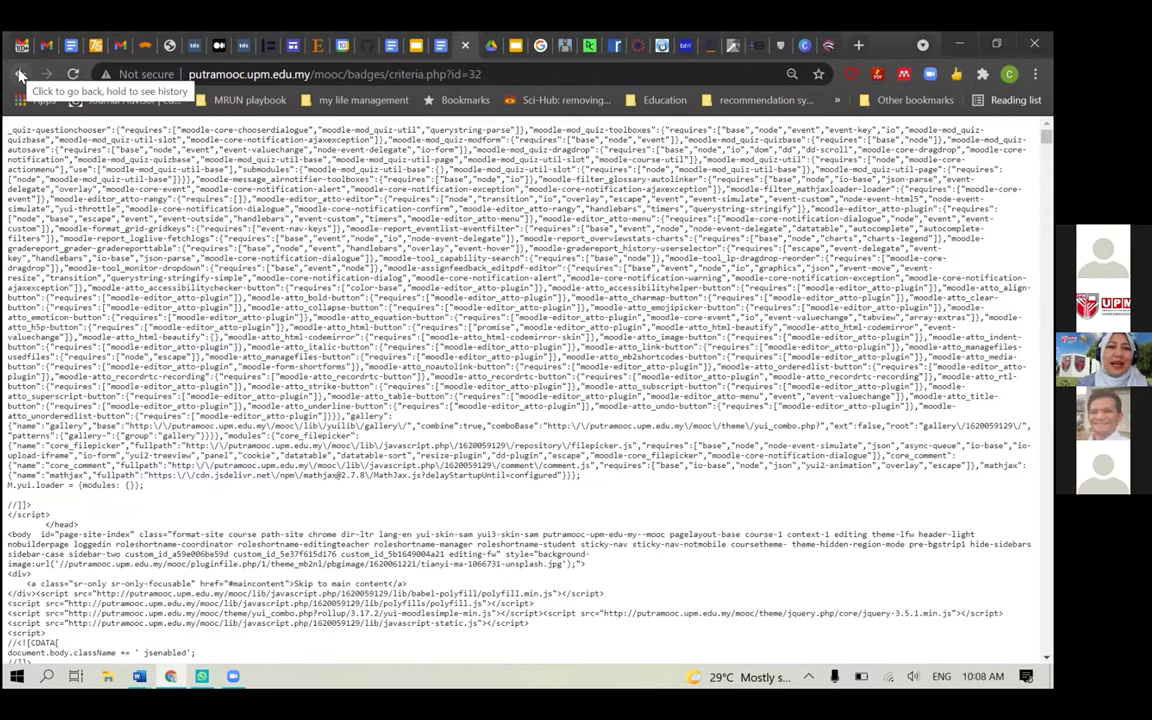
left_click(19, 75)
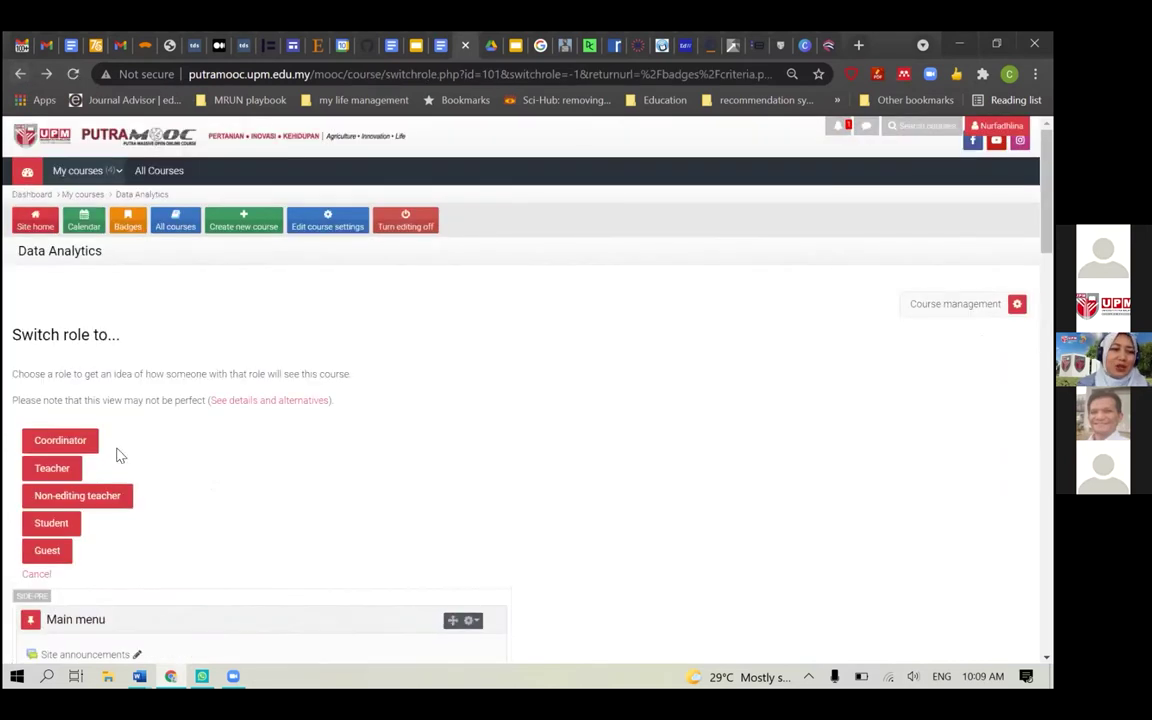
left_click(70, 522)
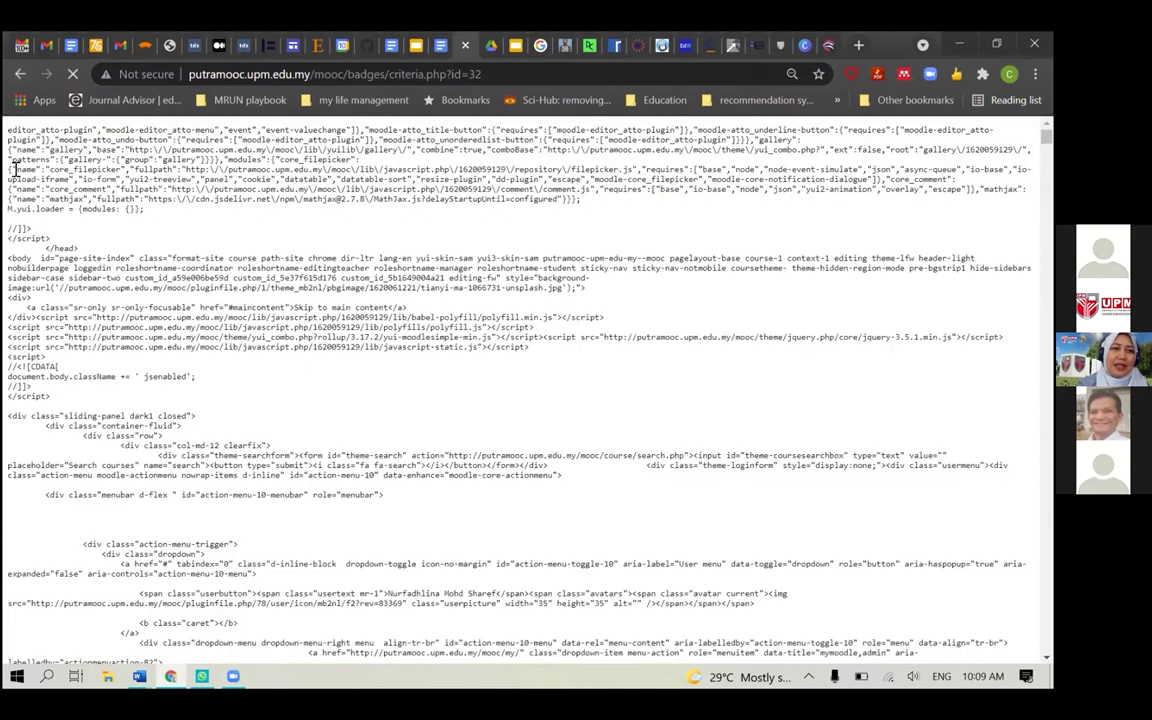
left_click(19, 74)
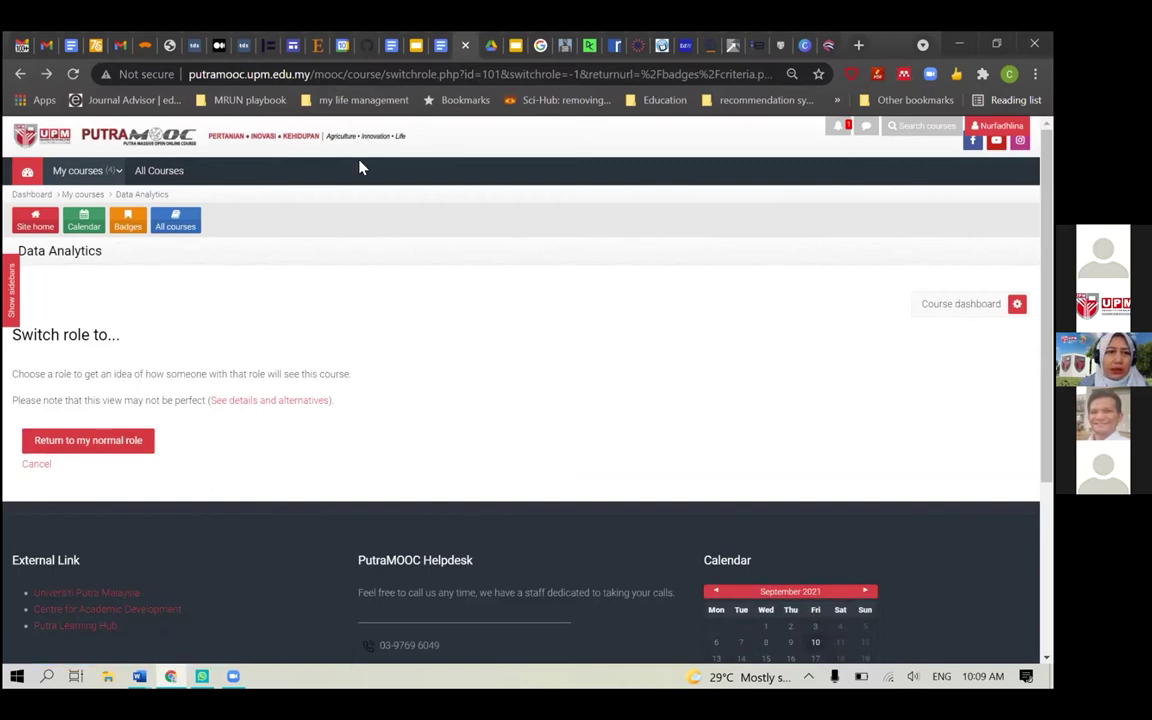
Return to the Data Analytics course page and examine its welcome content, digital badges banner and module tiles as a student
left_click(127, 196)
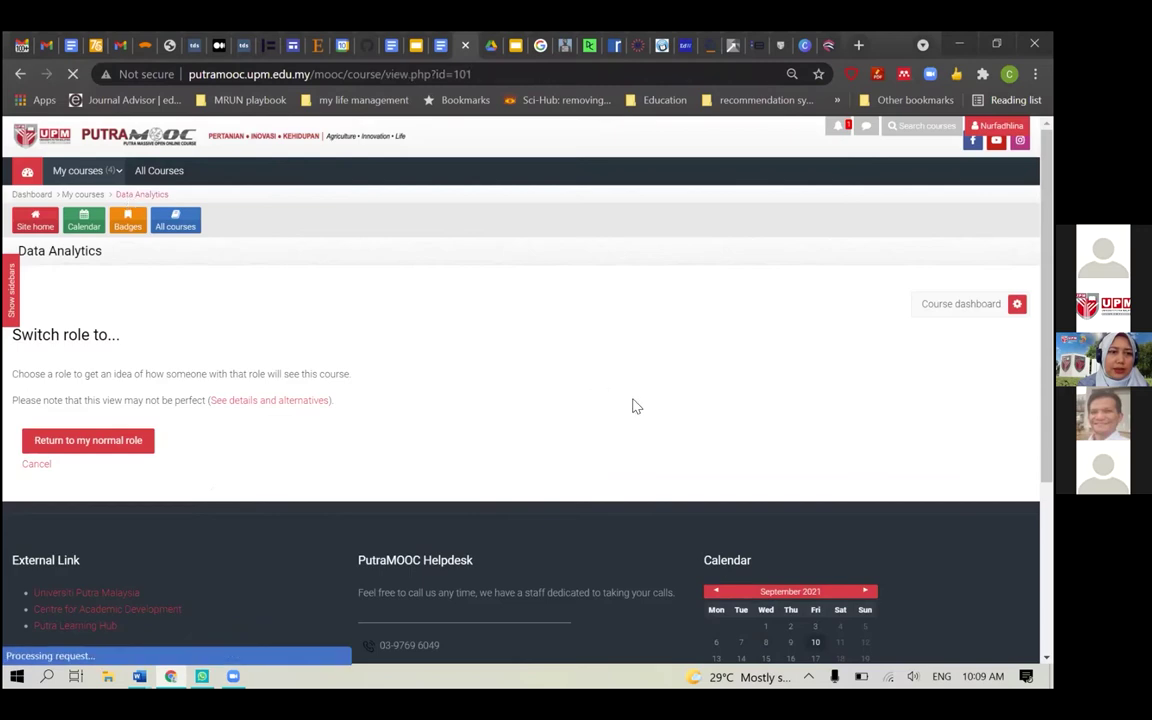
scroll(633, 404, "down", 4)
scroll(633, 404, "down", 7)
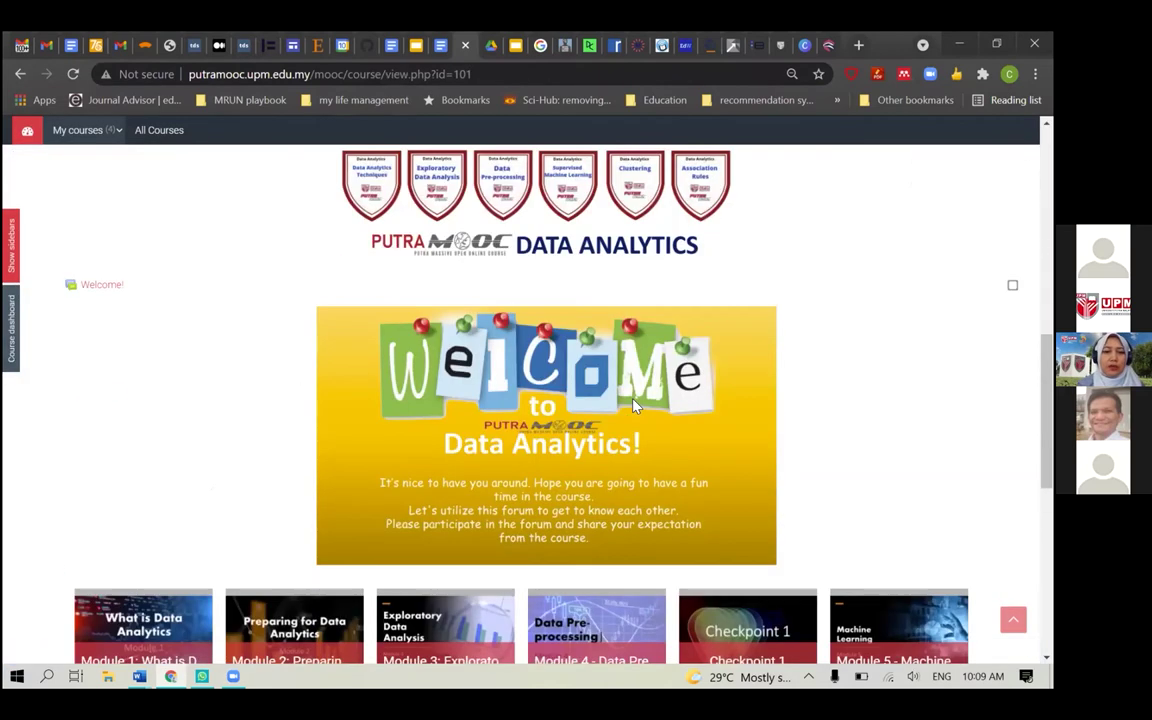
scroll(633, 404, "up", 4)
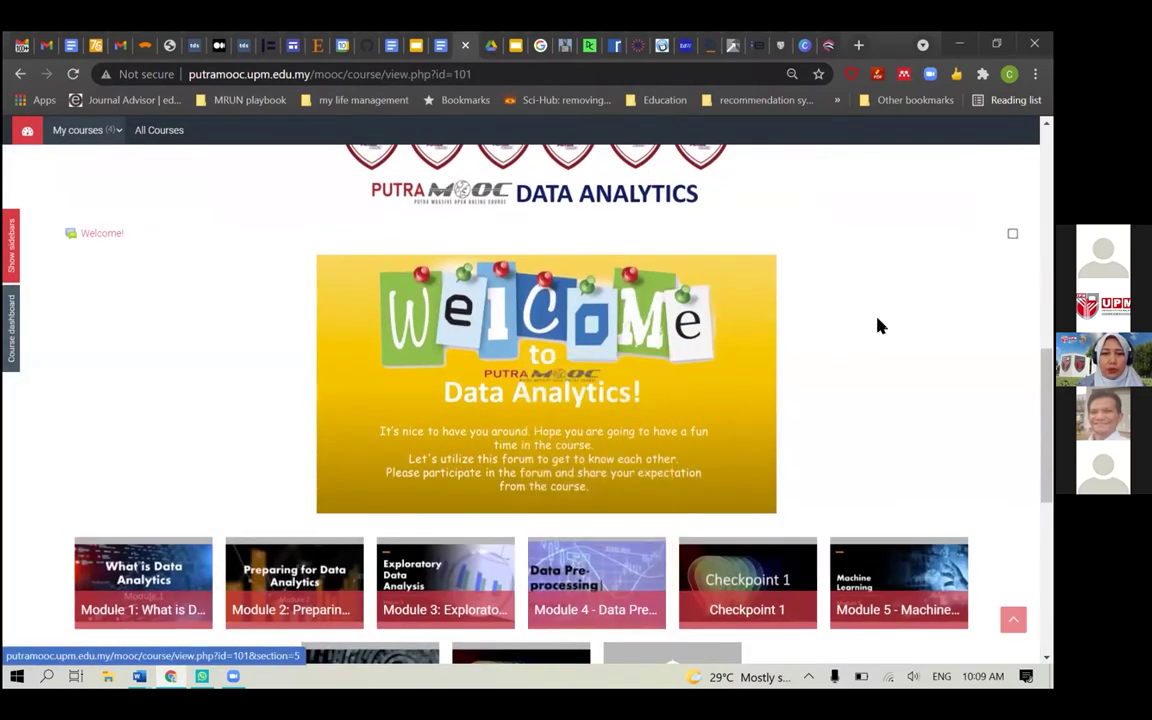
scroll(877, 324, "up", 6)
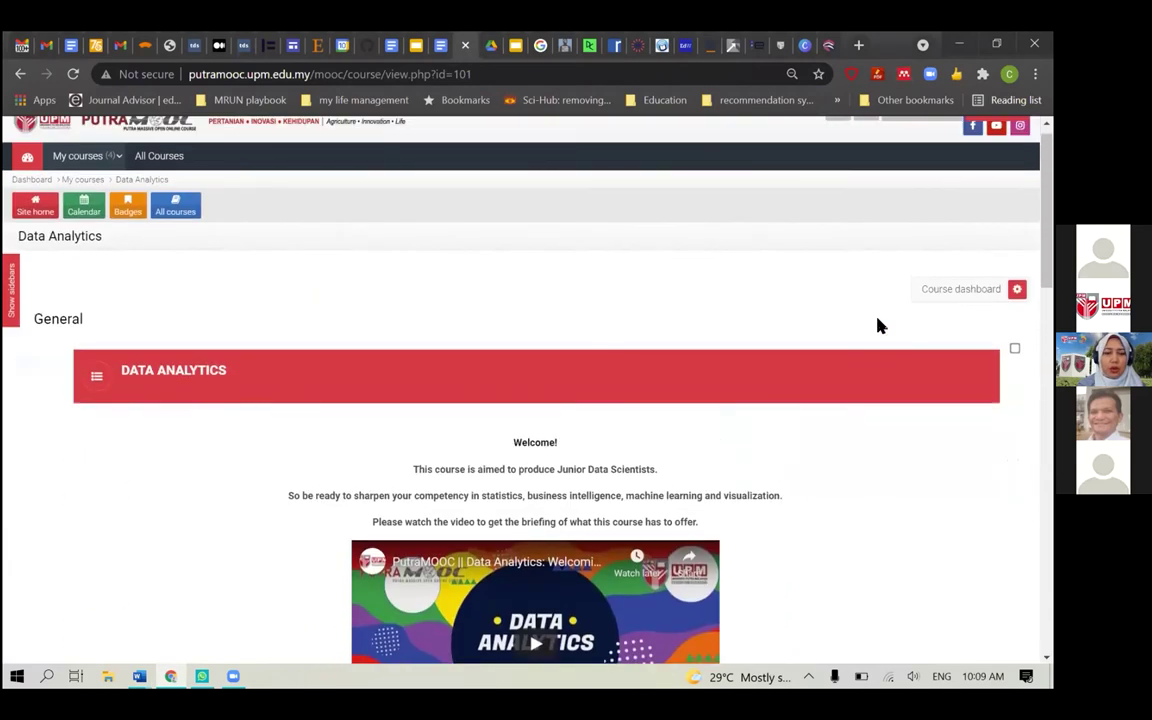
scroll(877, 326, "down", 3)
scroll(778, 516, "down", 3)
scroll(778, 516, "down", 5)
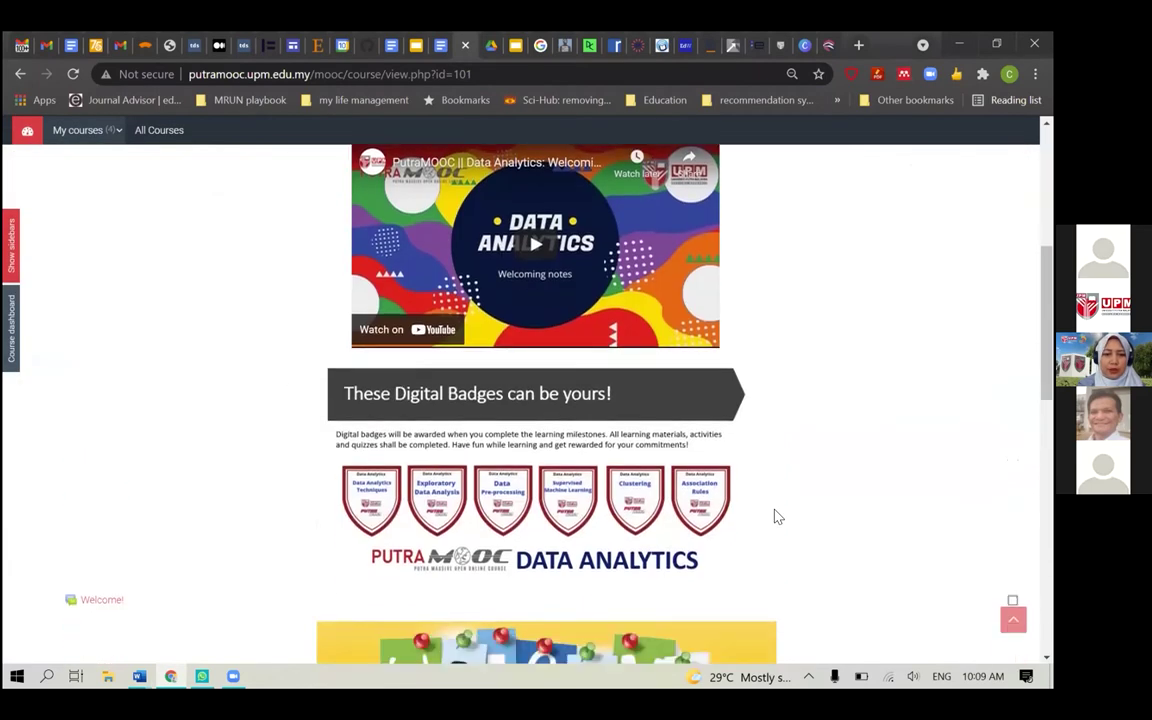
scroll(776, 515, "up", 1)
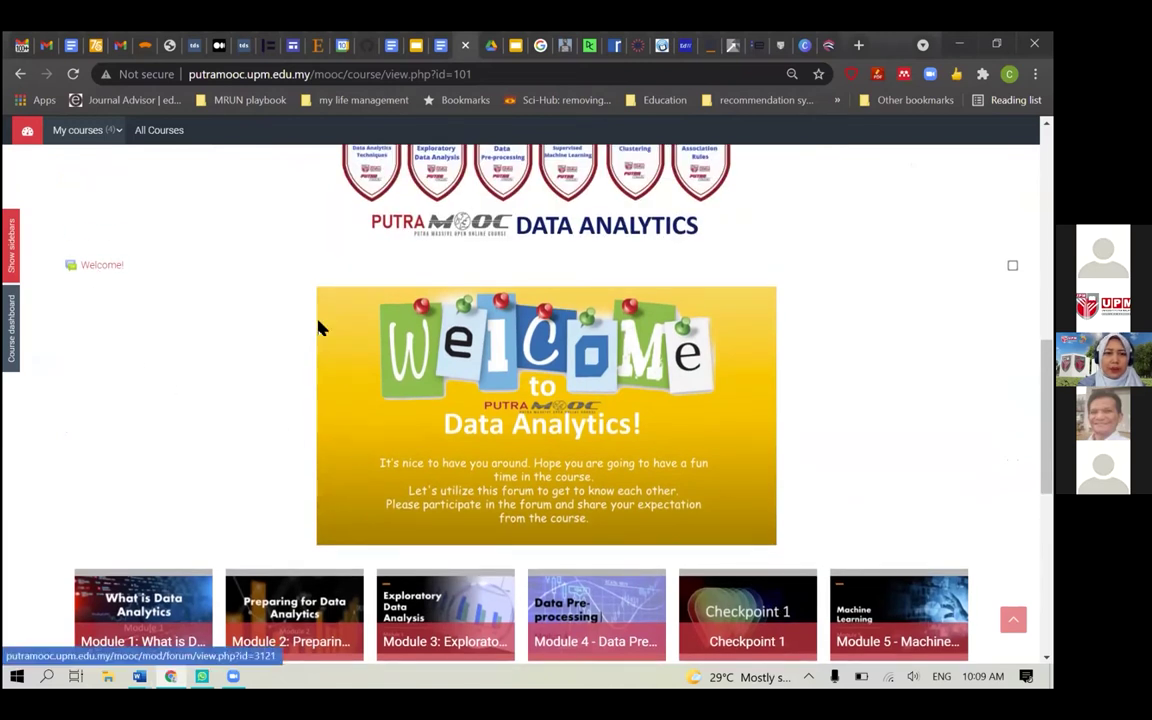
scroll(522, 424, "down", 2)
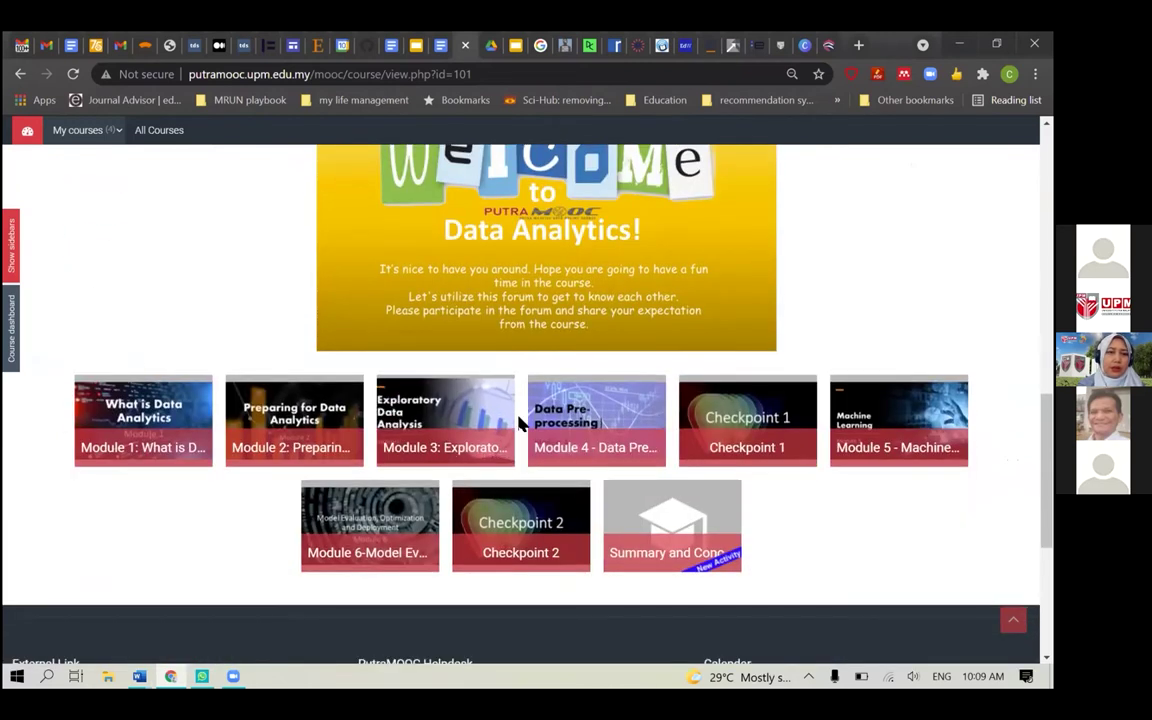
scroll(519, 424, "up", 3)
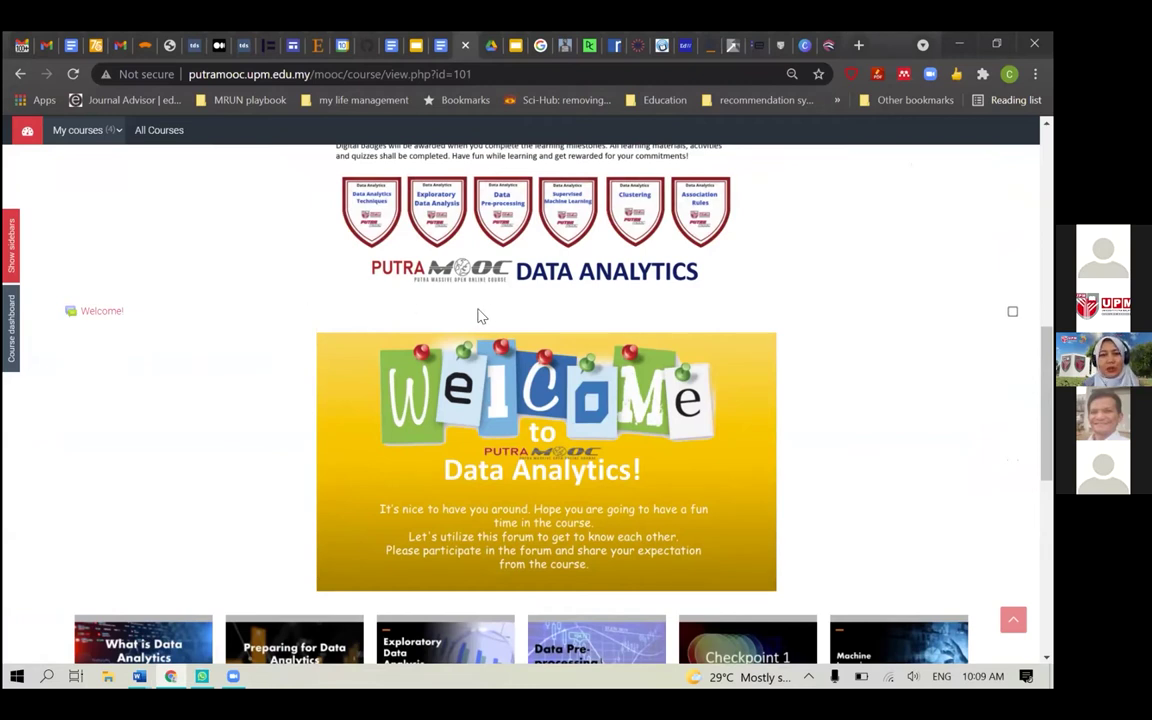
scroll(478, 316, "down", 2)
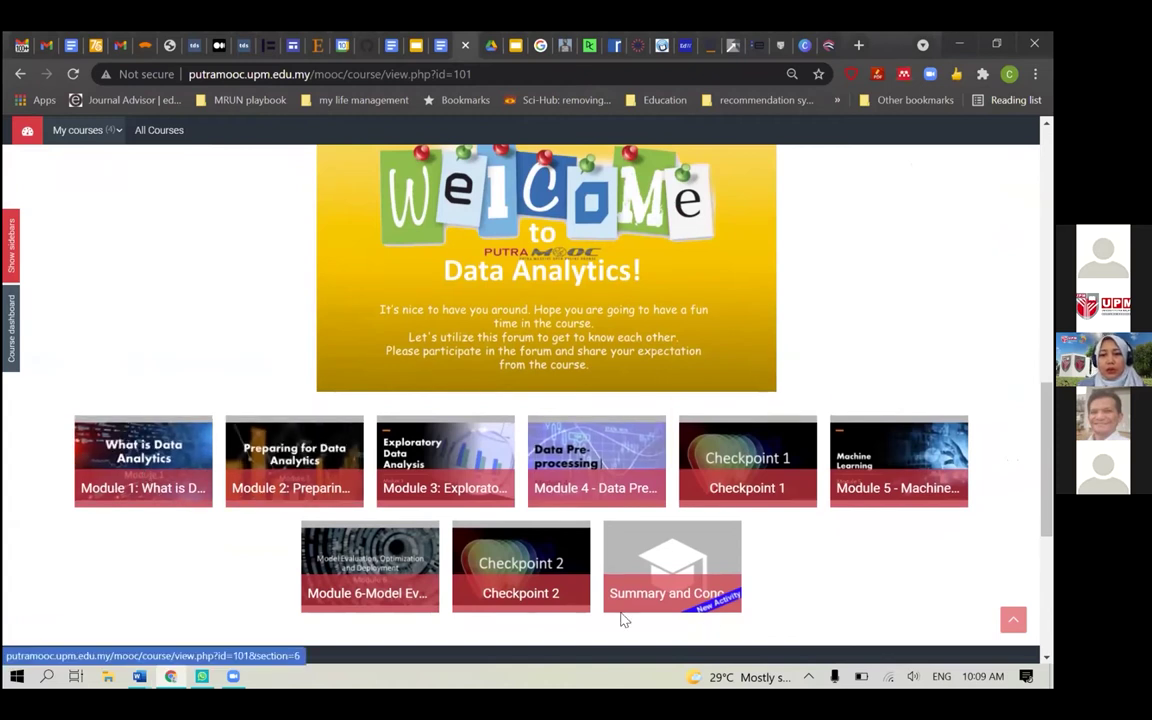
Open the Checkpoint 1 section and read its eligible badges and the note on completing Modules 1 to 4
left_click(776, 463)
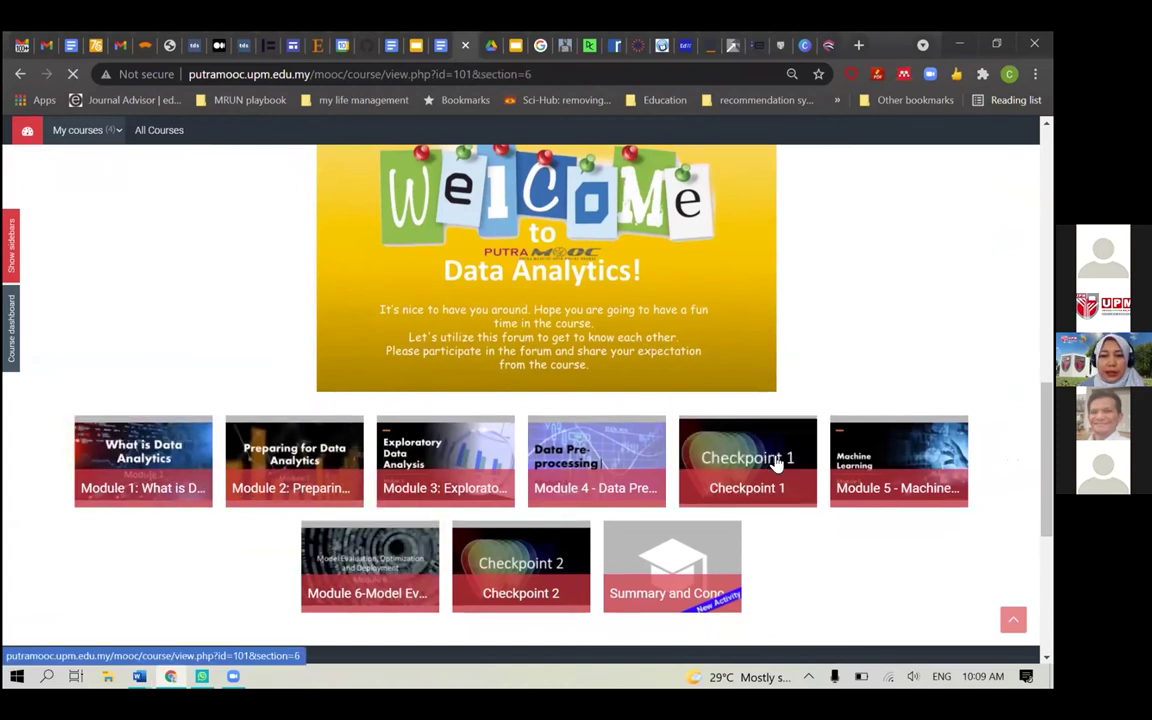
scroll(776, 463, "down", 4)
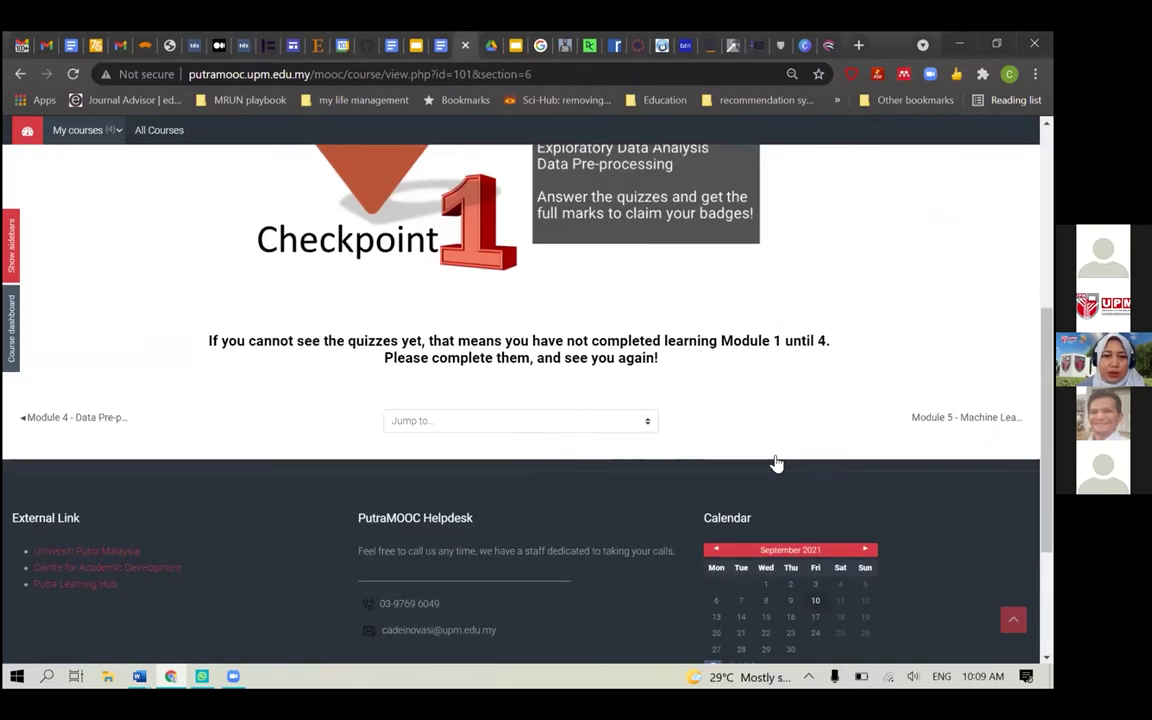
scroll(776, 463, "up", 2)
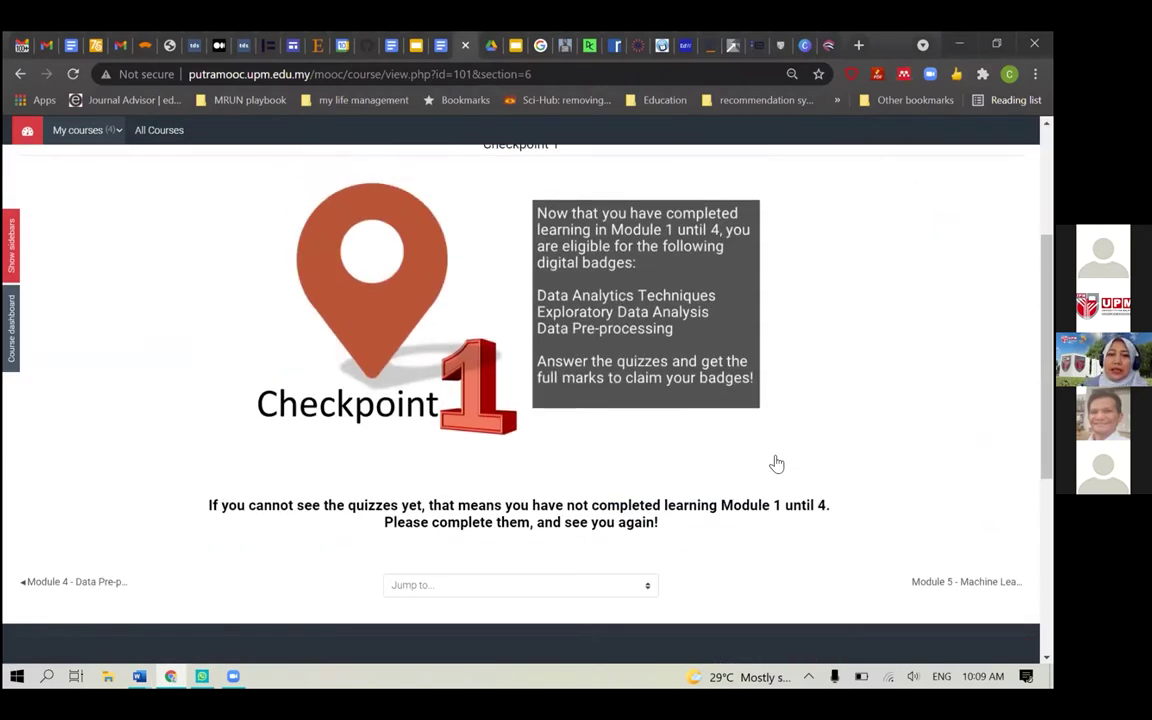
scroll(776, 463, "up", 1)
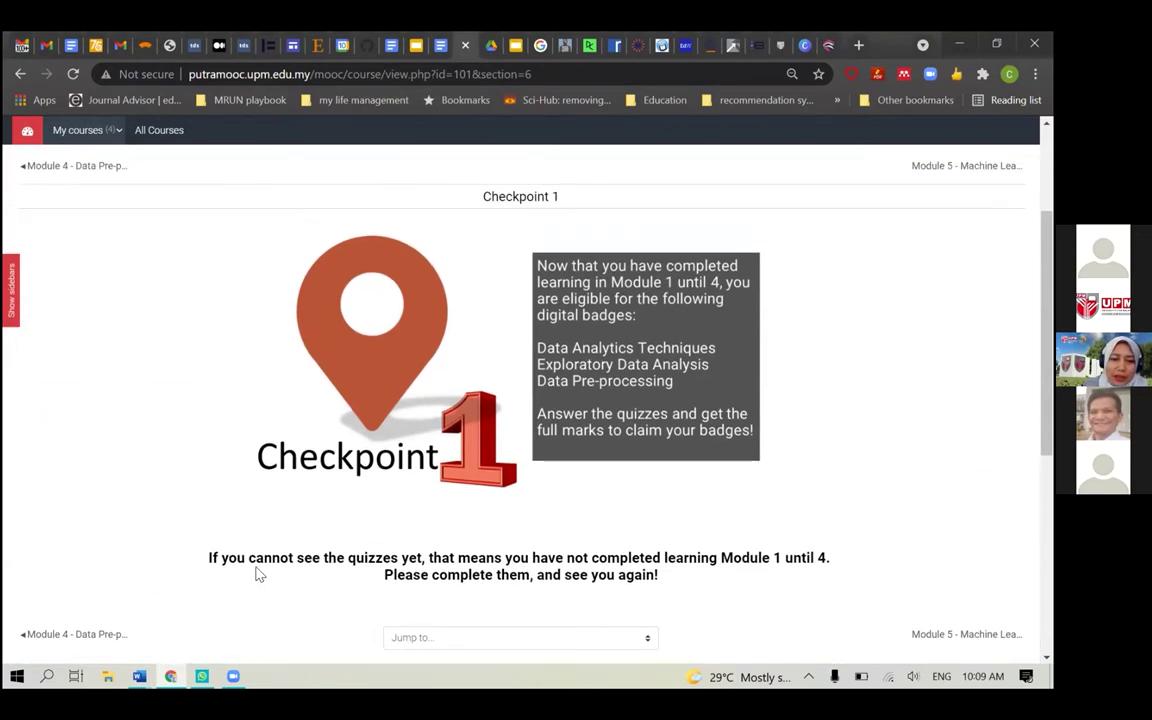
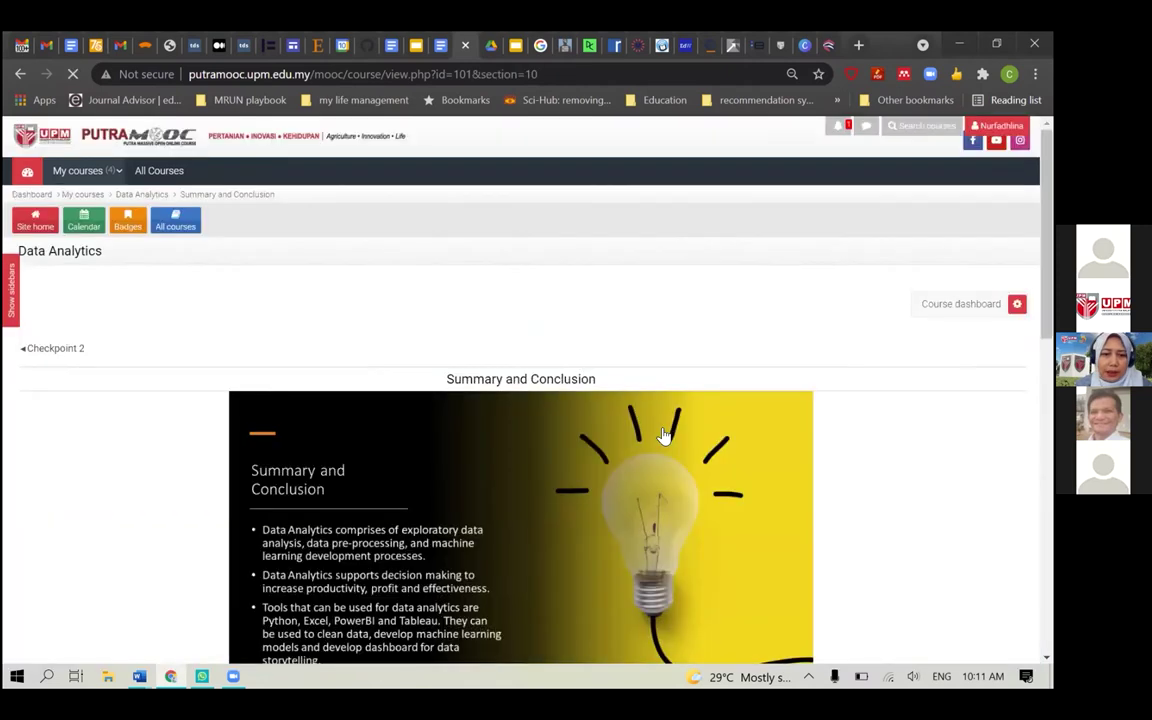
Examine the Summary and Conclusion section, including the Self Reflection questionnaire and the access restrictions on the Certificate of Completion
scroll(663, 435, "down", 5)
scroll(663, 435, "up", 3)
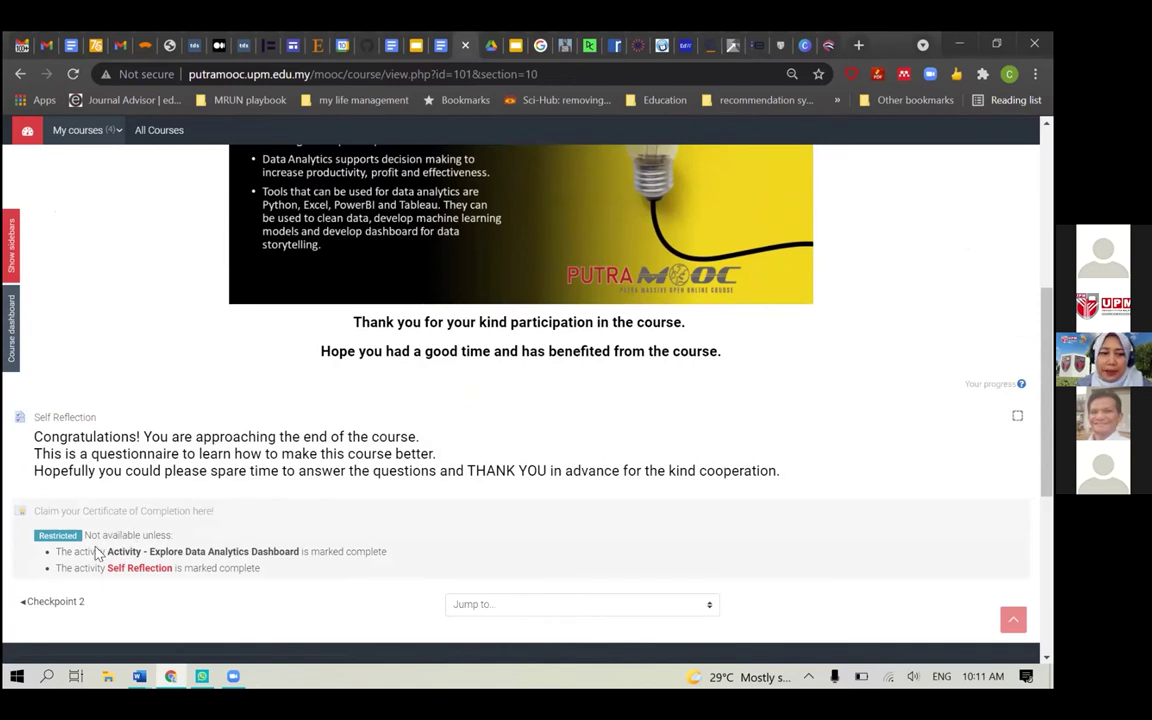
left_click_drag(303, 568, 46, 565)
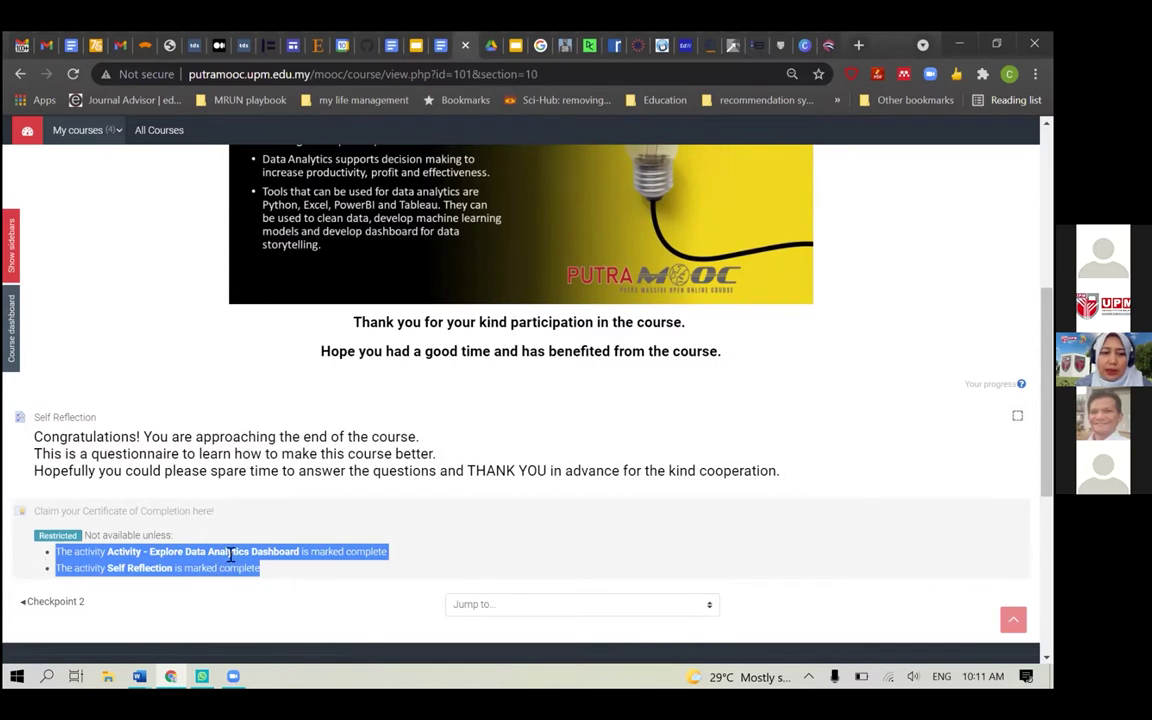
left_click(141, 551)
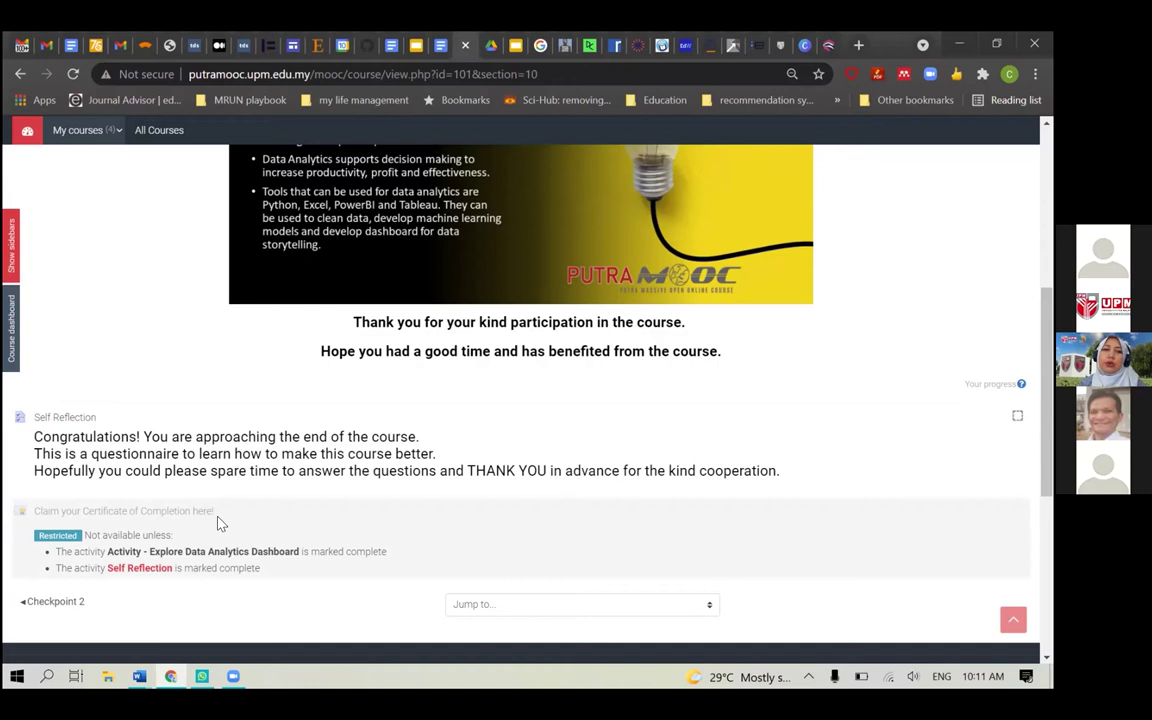
scroll(220, 522, "up", 1)
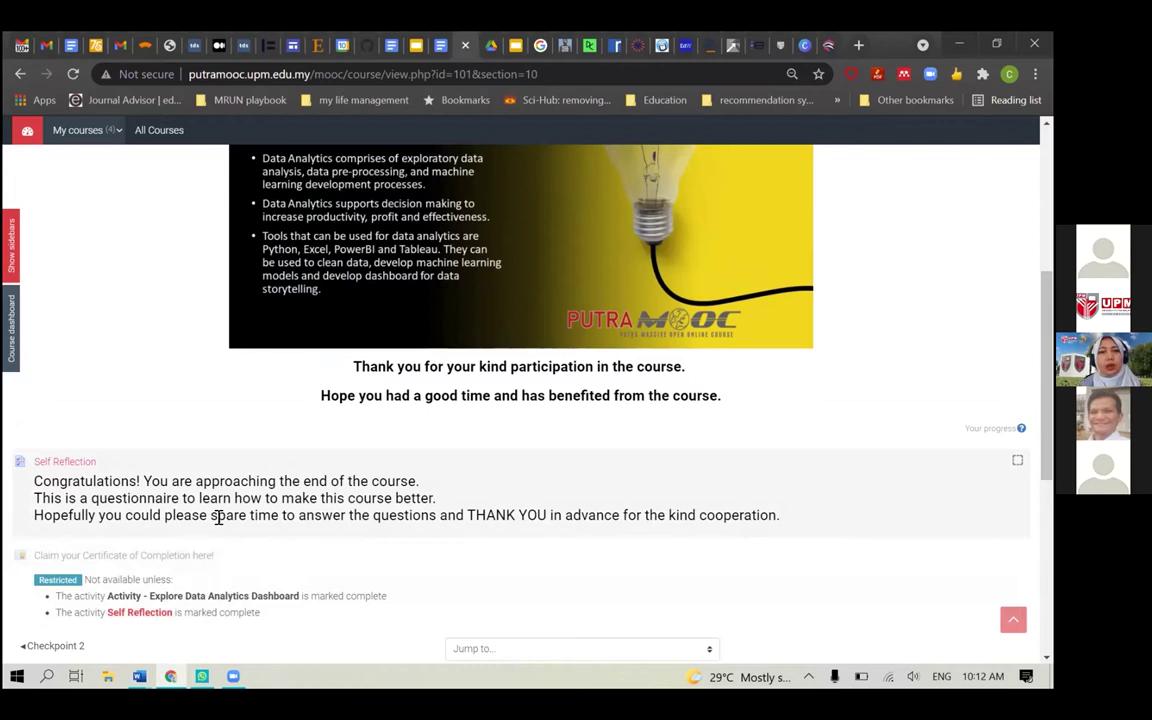
scroll(218, 518, "up", 3)
scroll(218, 522, "up", 1)
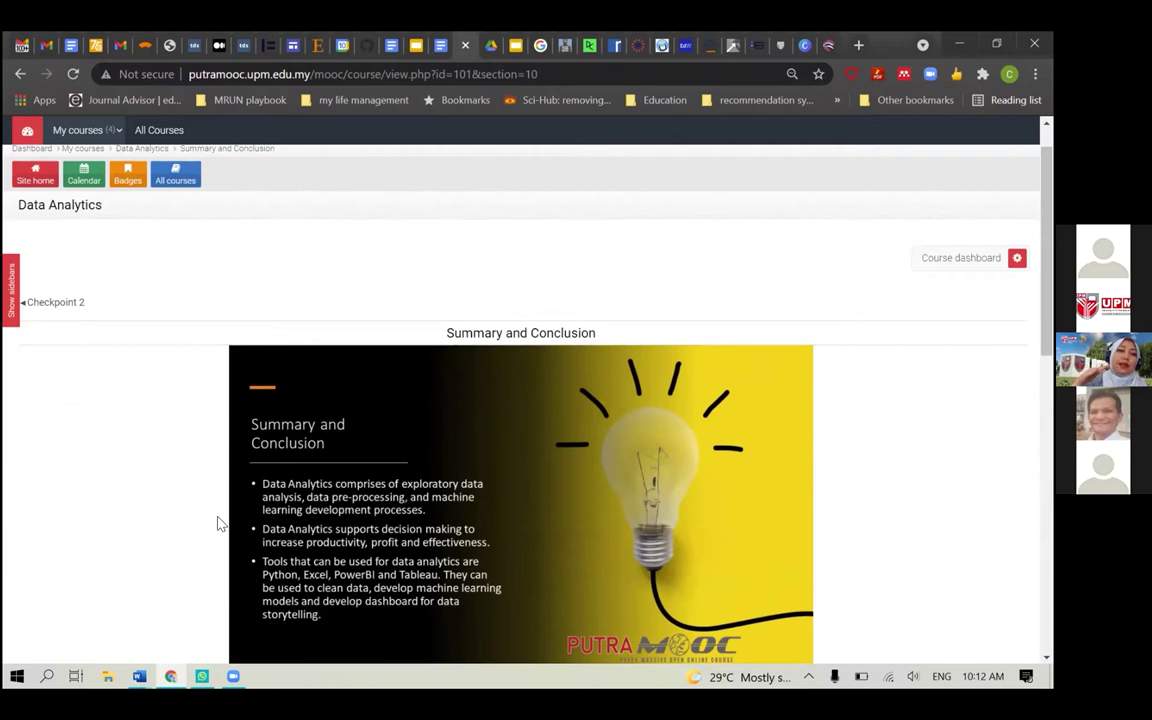
scroll(218, 522, "up", 1)
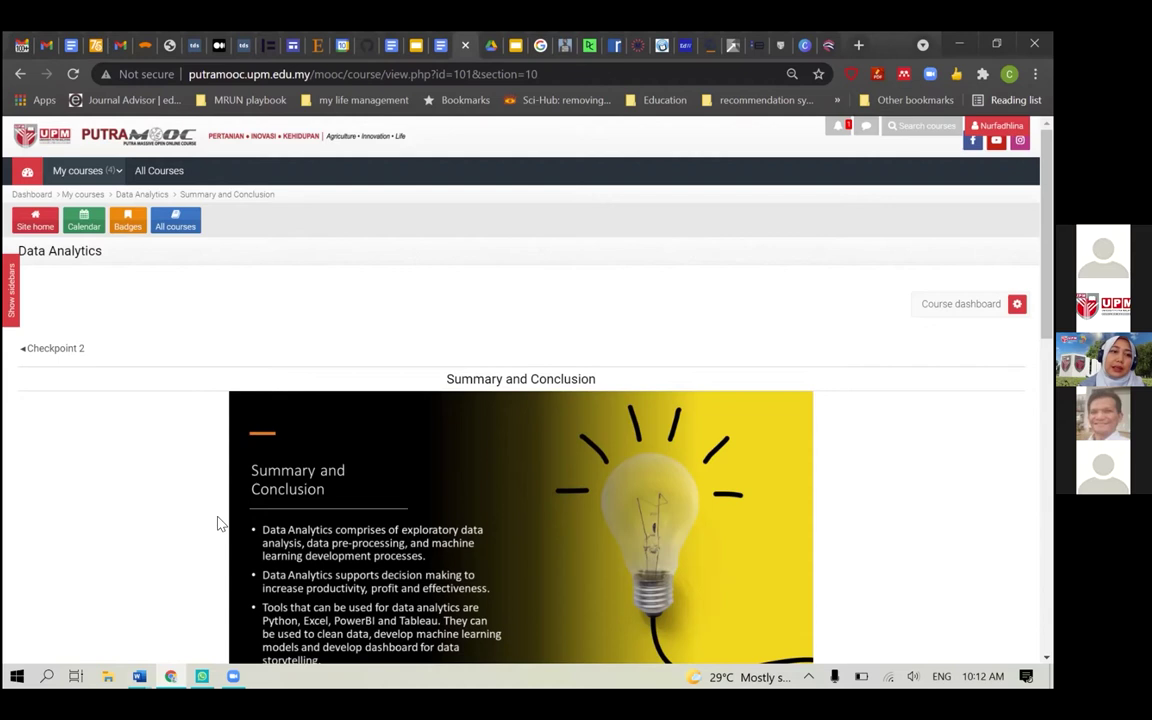
Return to the Data Analytics course main page and look over the module tiles in the student view
left_click(140, 196)
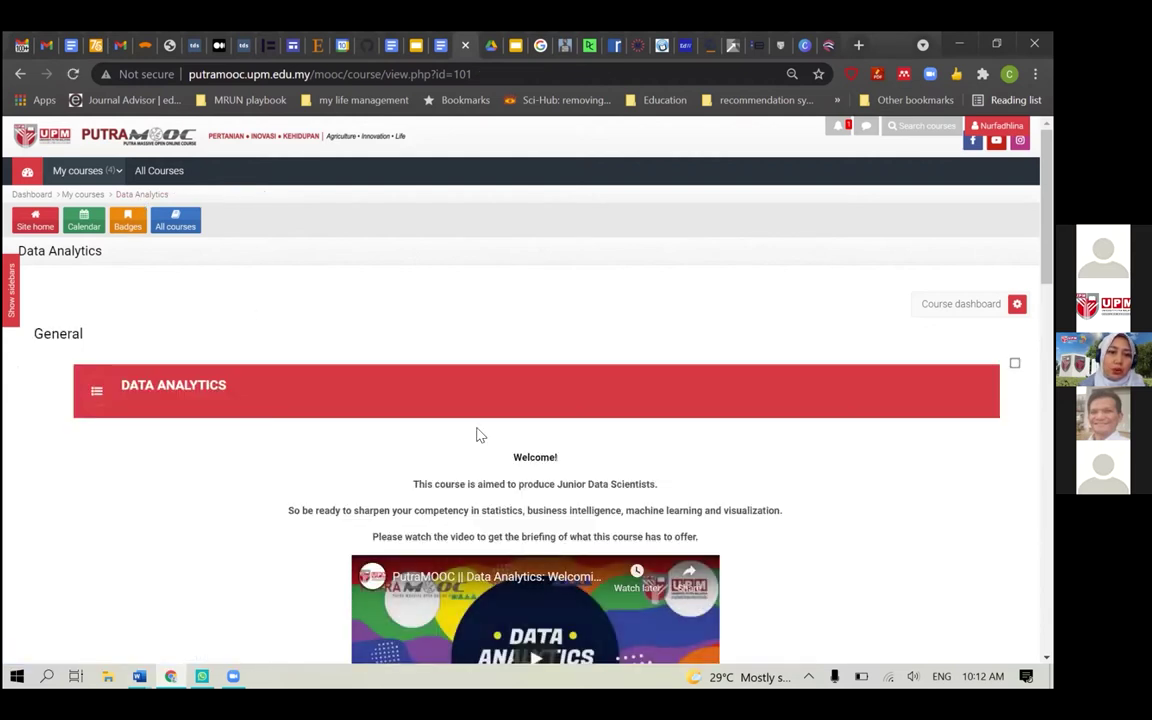
scroll(478, 435, "down", 10)
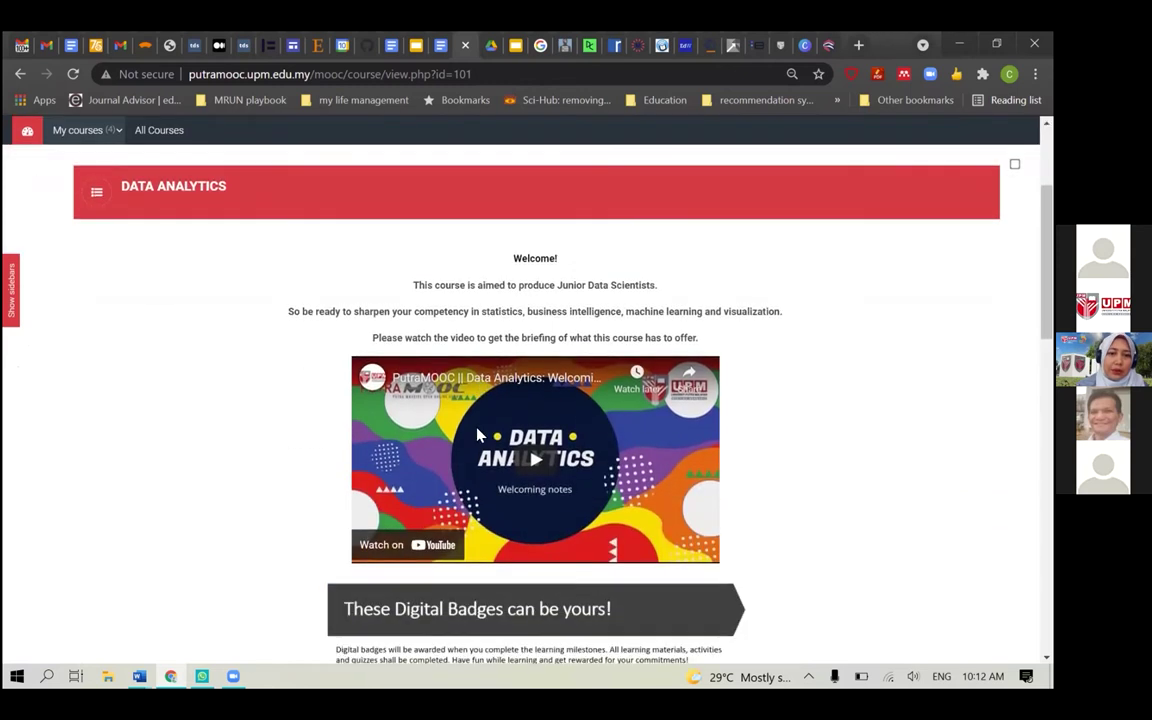
scroll(478, 435, "down", 1)
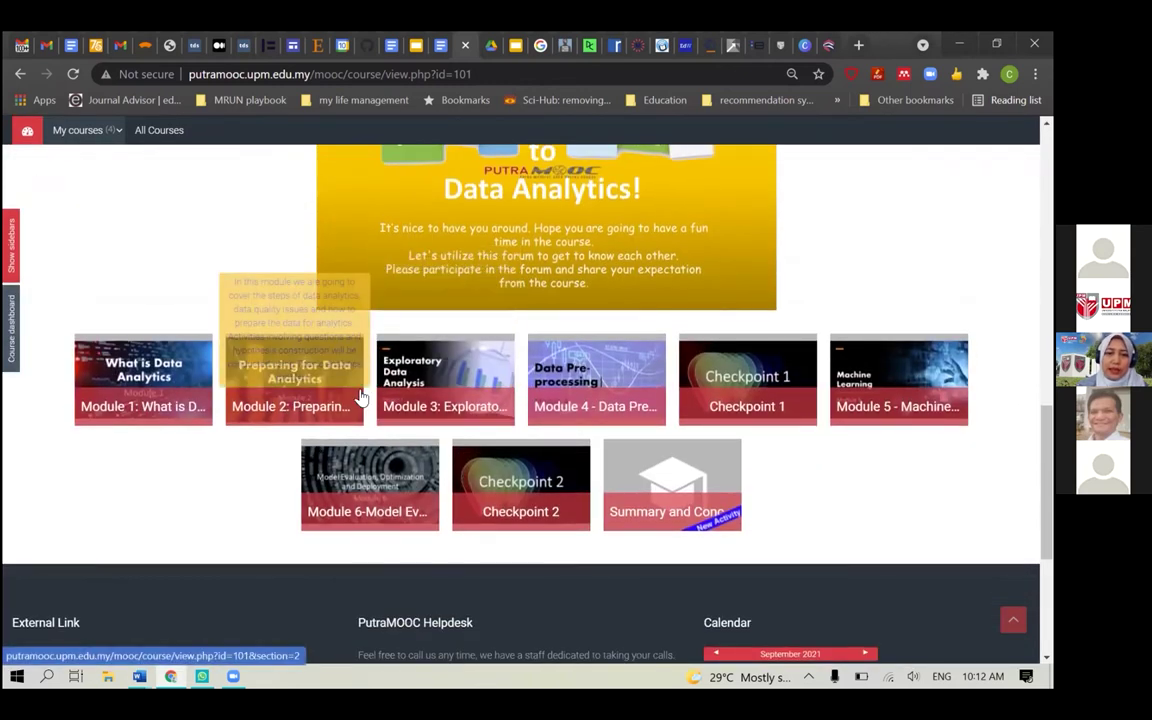
scroll(825, 525, "up", 5)
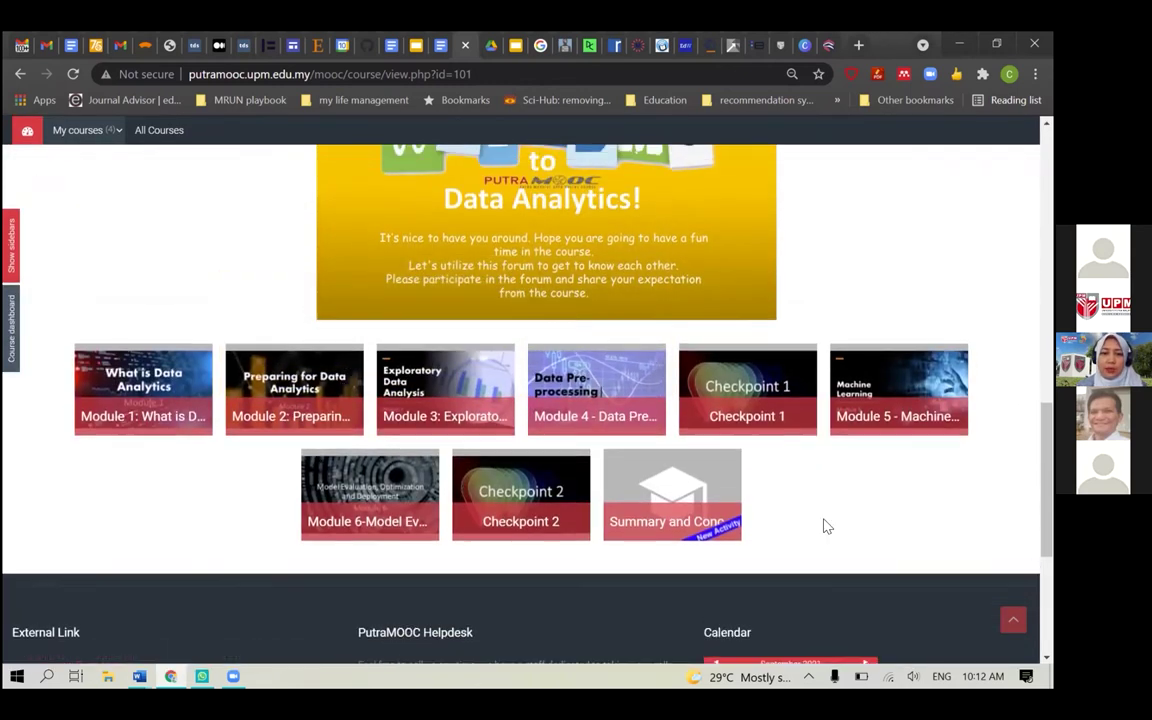
scroll(825, 525, "up", 4)
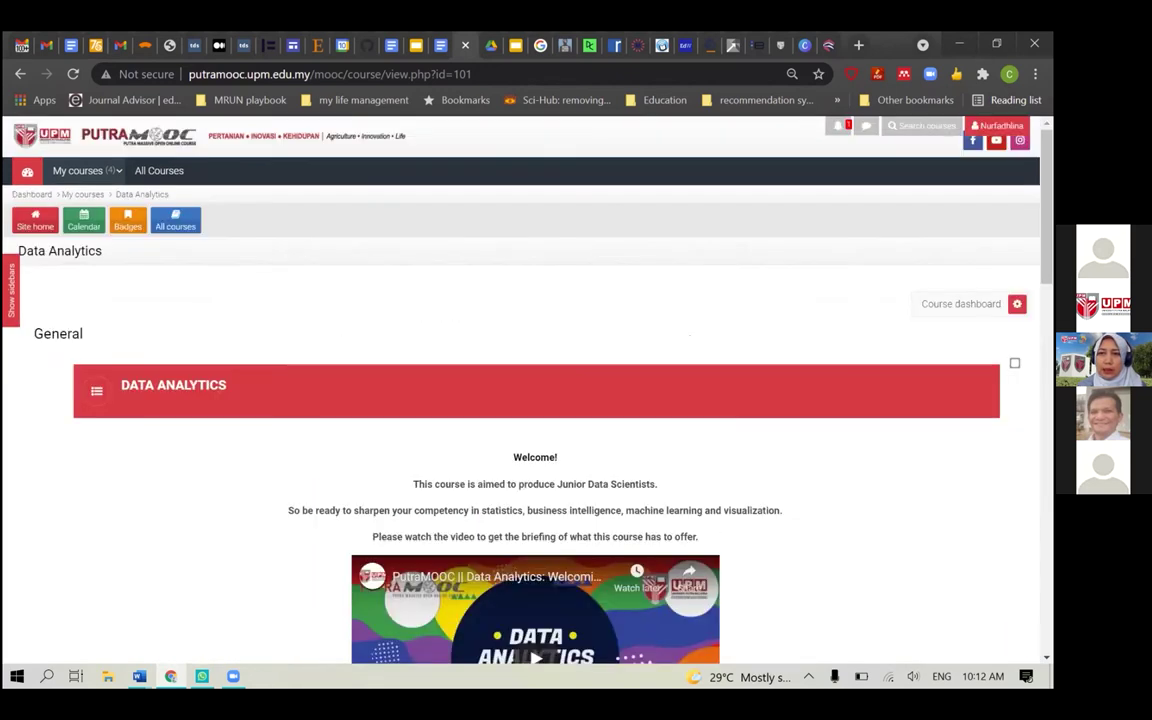
Switch from the Student role back to the normal role and look over the course's module tiles
scroll(437, 172, "up", 1)
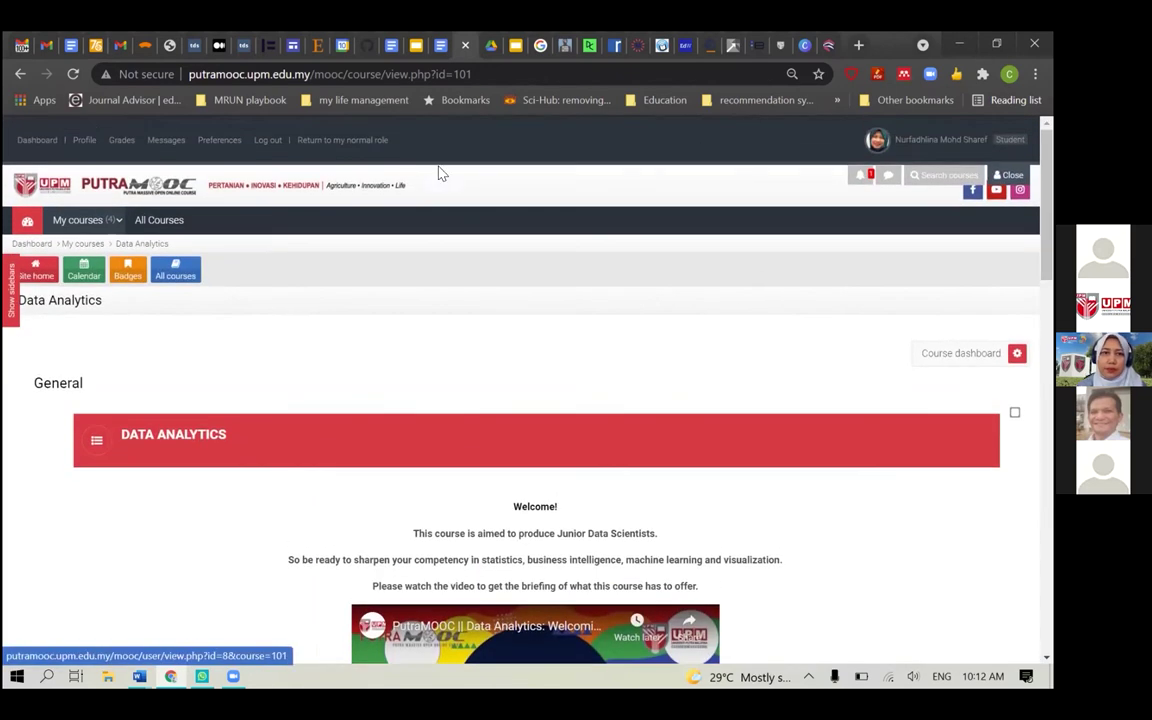
left_click(363, 140)
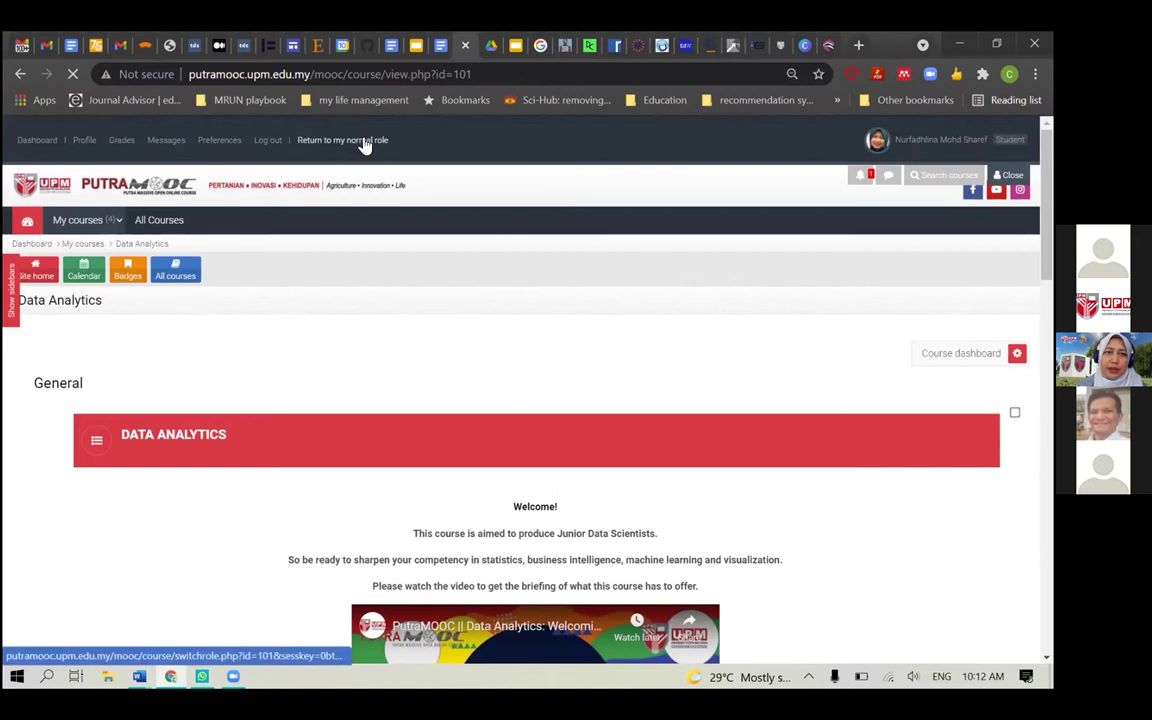
scroll(448, 339, "down", 8)
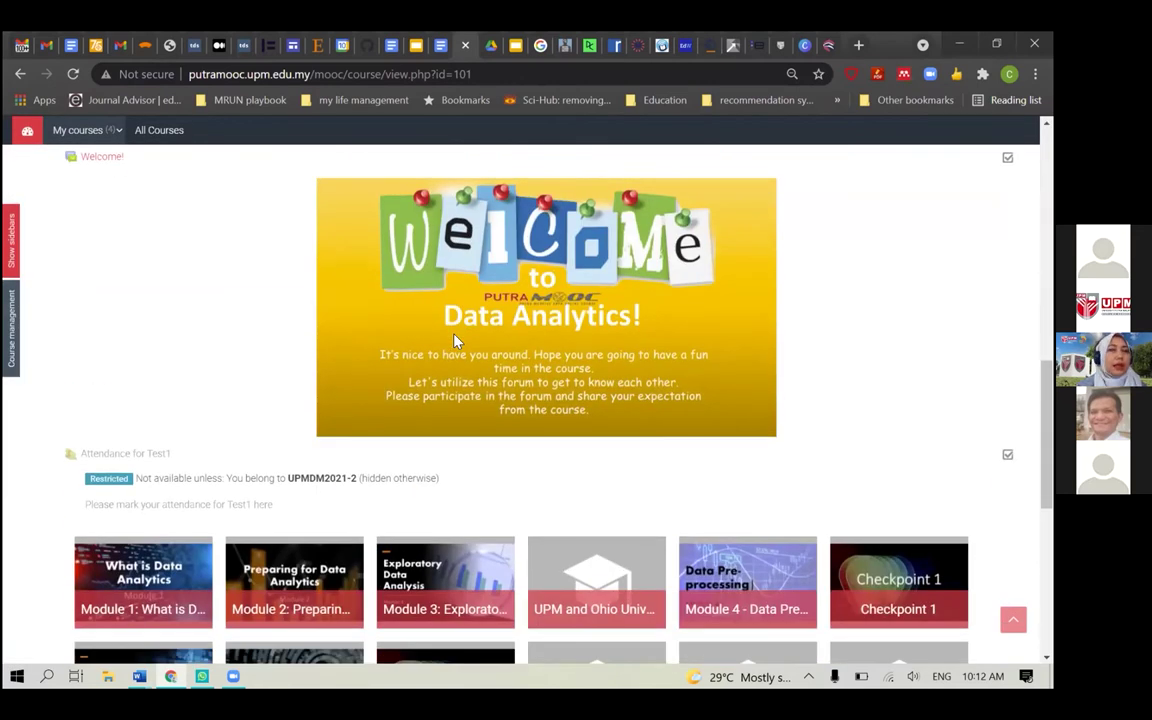
scroll(453, 340, "down", 10)
scroll(453, 340, "up", 6)
scroll(453, 340, "up", 12)
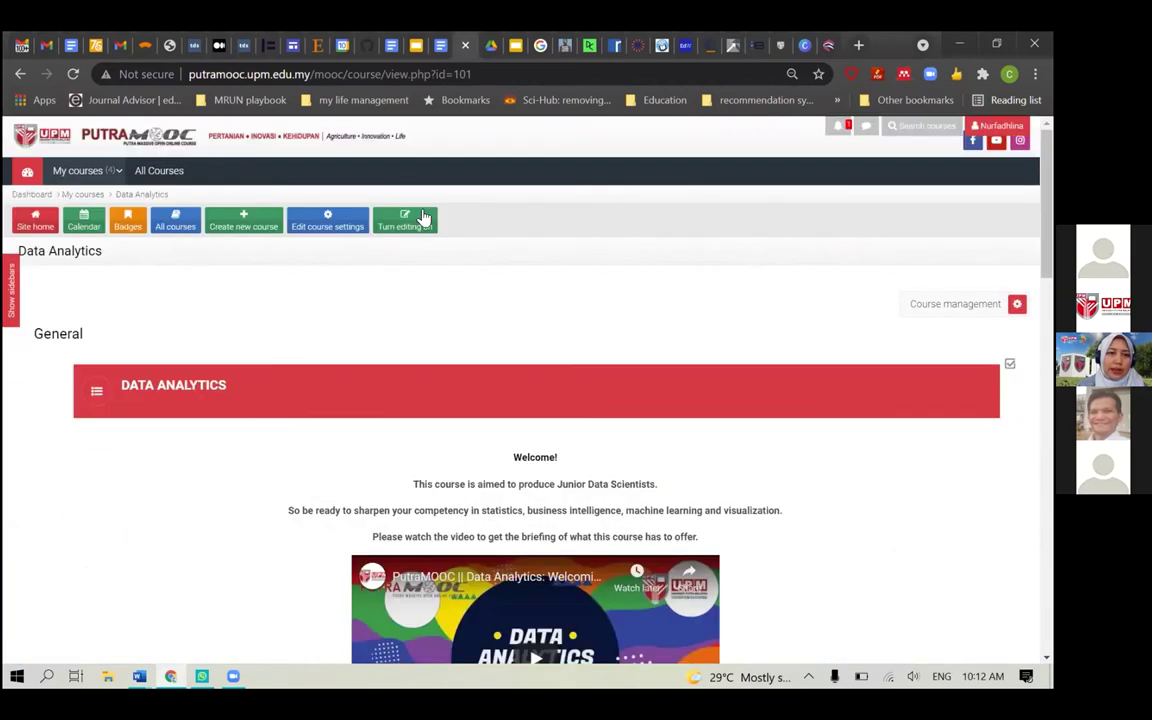
Turn on course editing and set the group mode of the "Claim your Certificate of Completion here!" activity to Visible groups
left_click(424, 218)
scroll(858, 387, "down", 15)
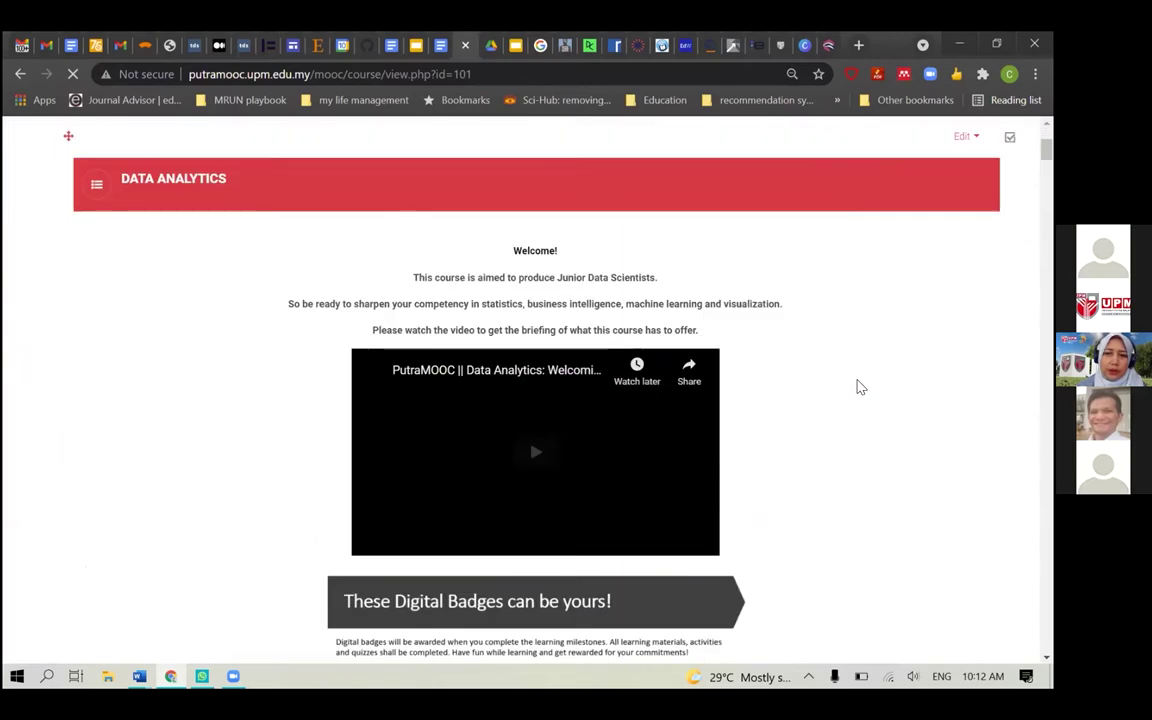
scroll(858, 387, "down", 20)
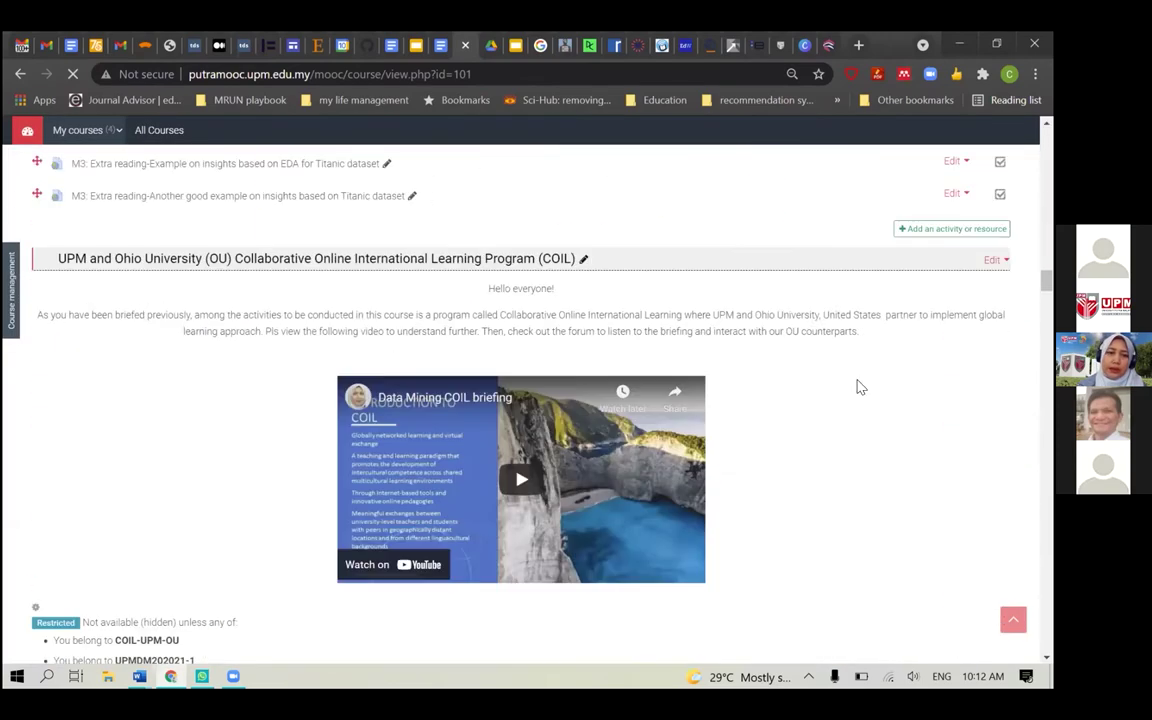
scroll(858, 387, "down", 20)
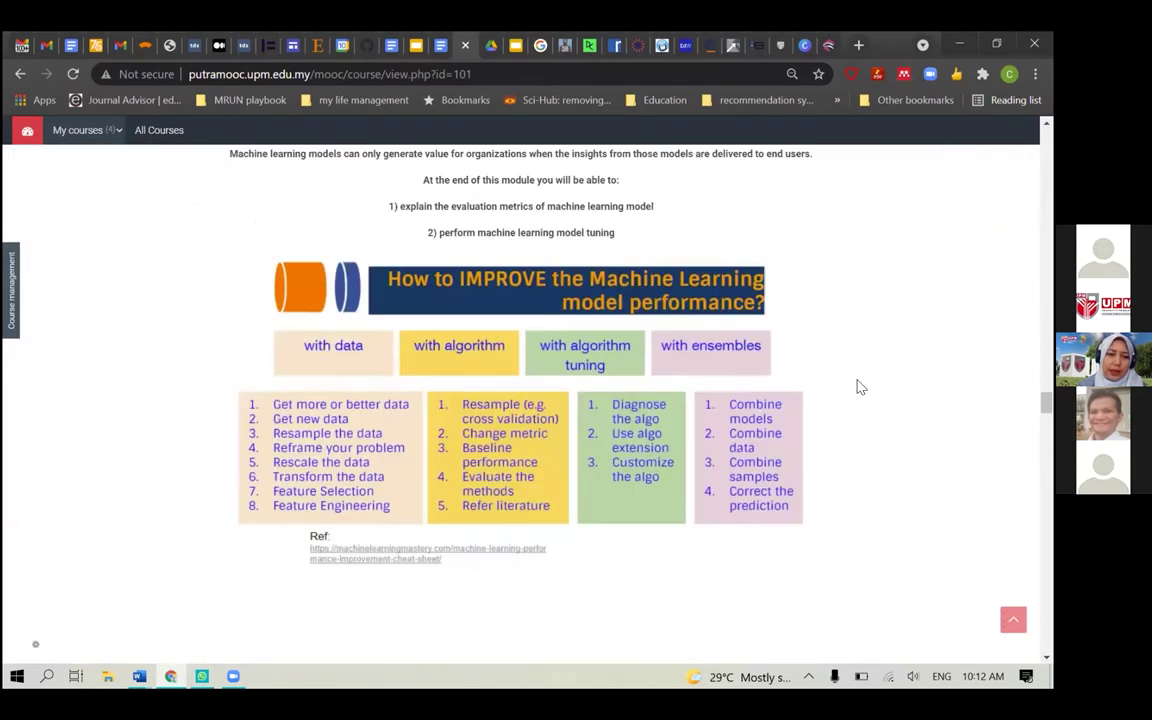
scroll(858, 387, "down", 12)
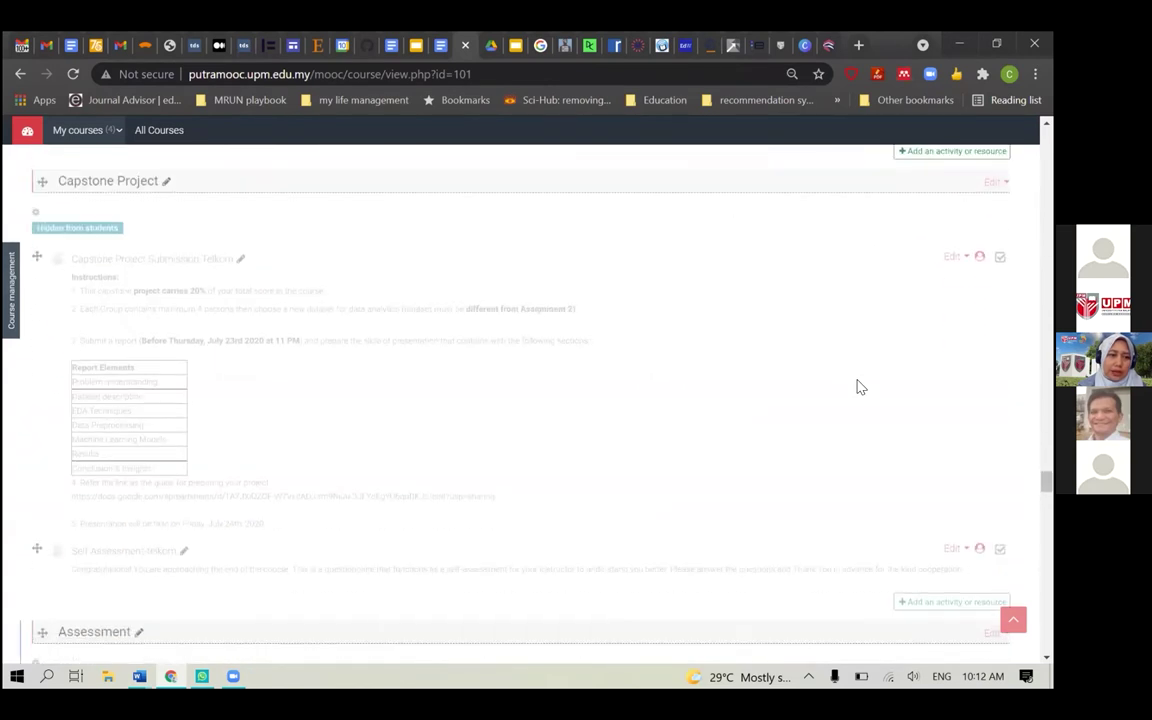
scroll(858, 387, "up", 10)
scroll(858, 387, "up", 3)
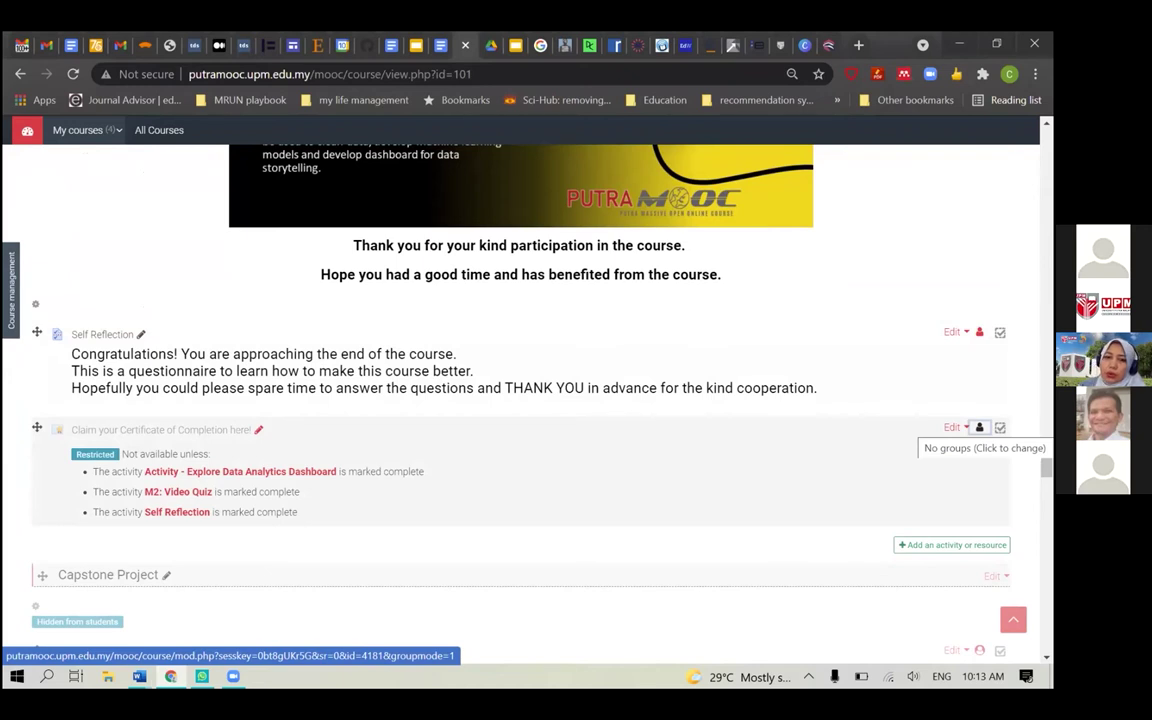
left_click(979, 427)
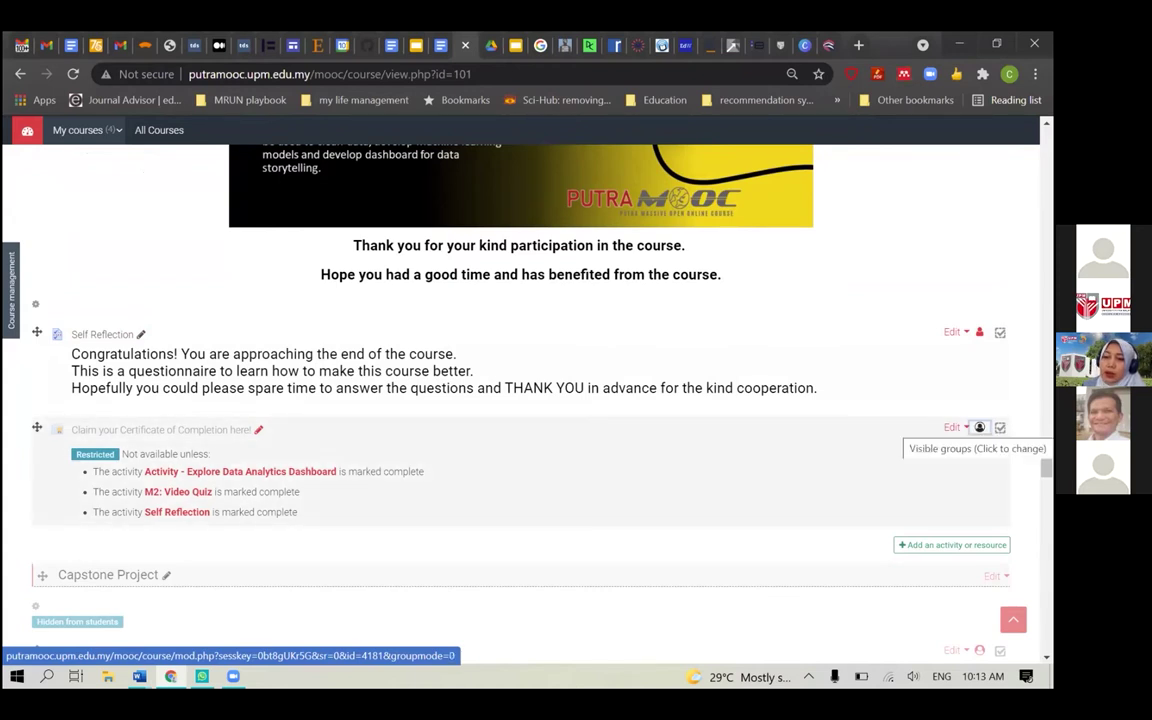
Turn off the Visible groups mode of the "Claim your Certificate of Completion here!" activity and open its settings for editing
left_click(979, 427)
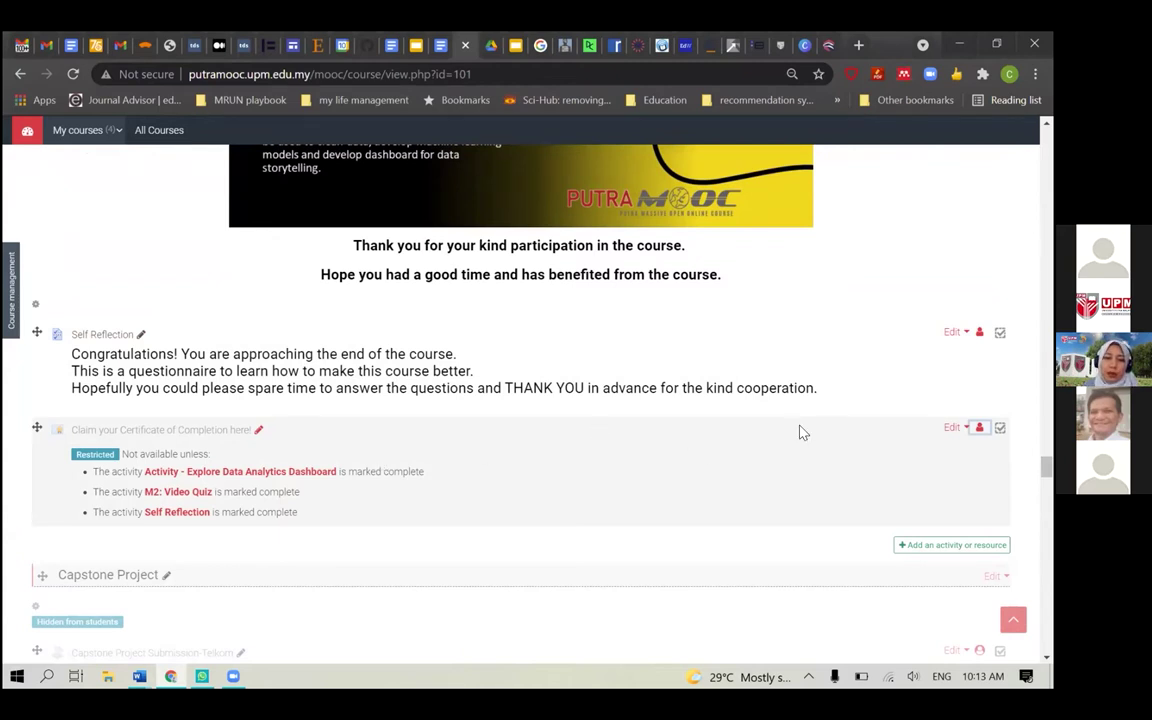
left_click(953, 427)
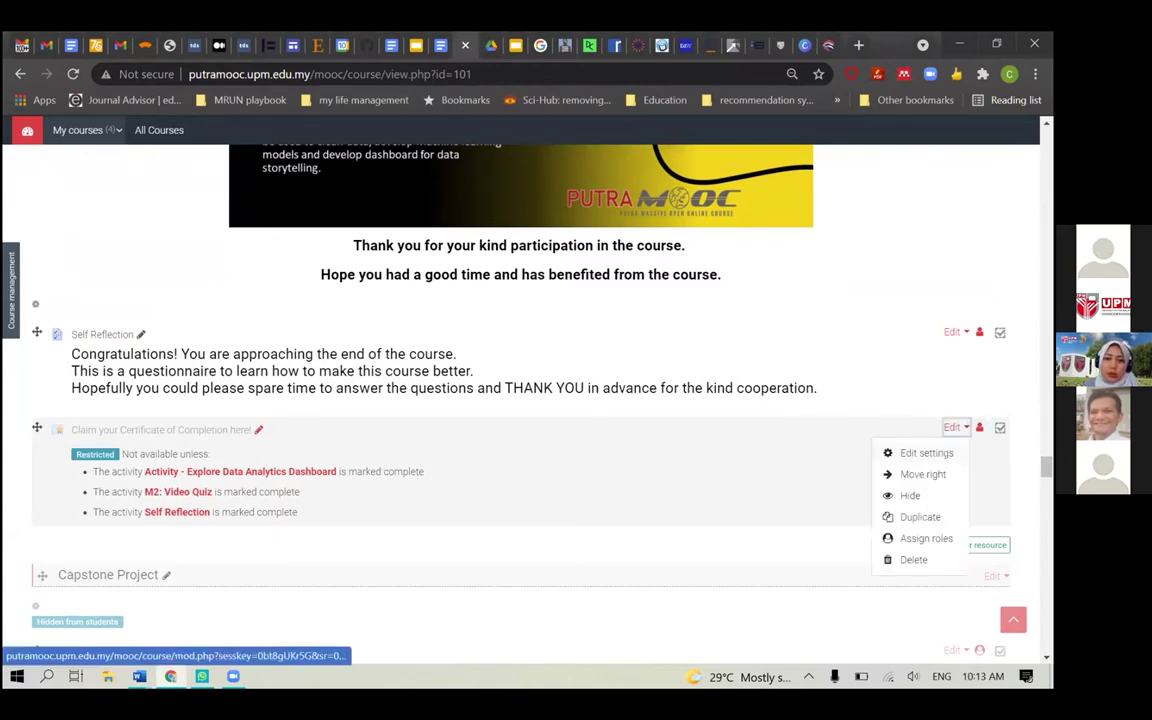
left_click(922, 453)
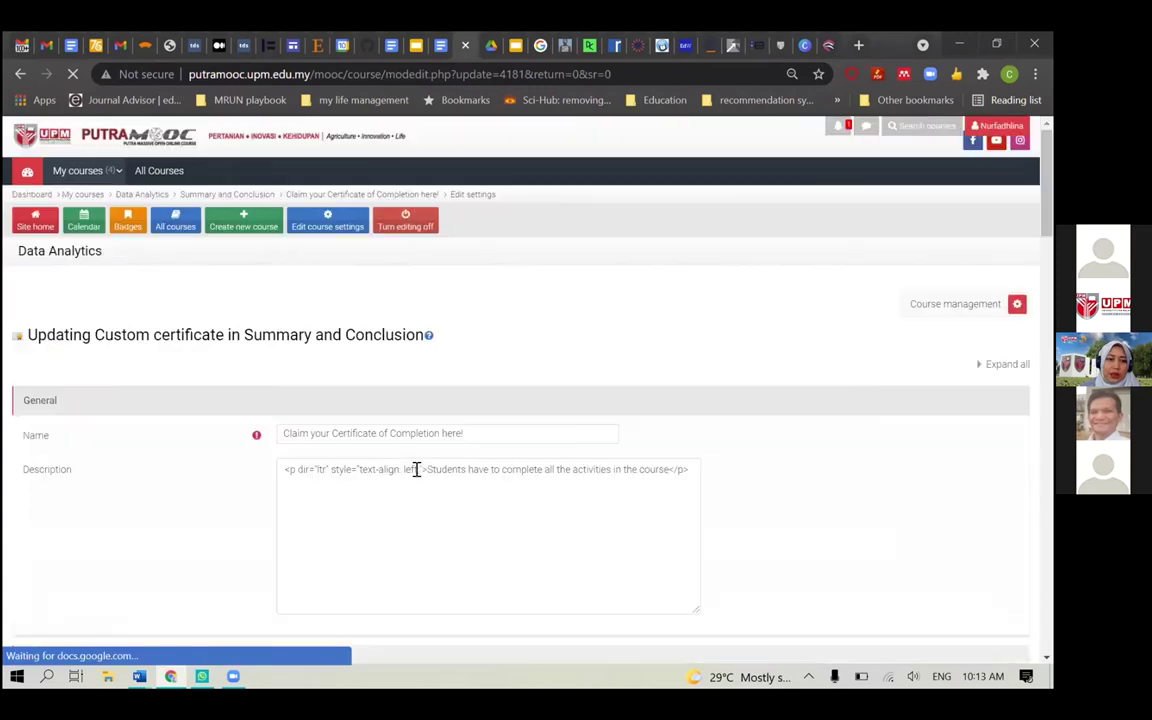
Review the certificate's description in the General settings, which states what students have to complete
scroll(190, 545, "down", 2)
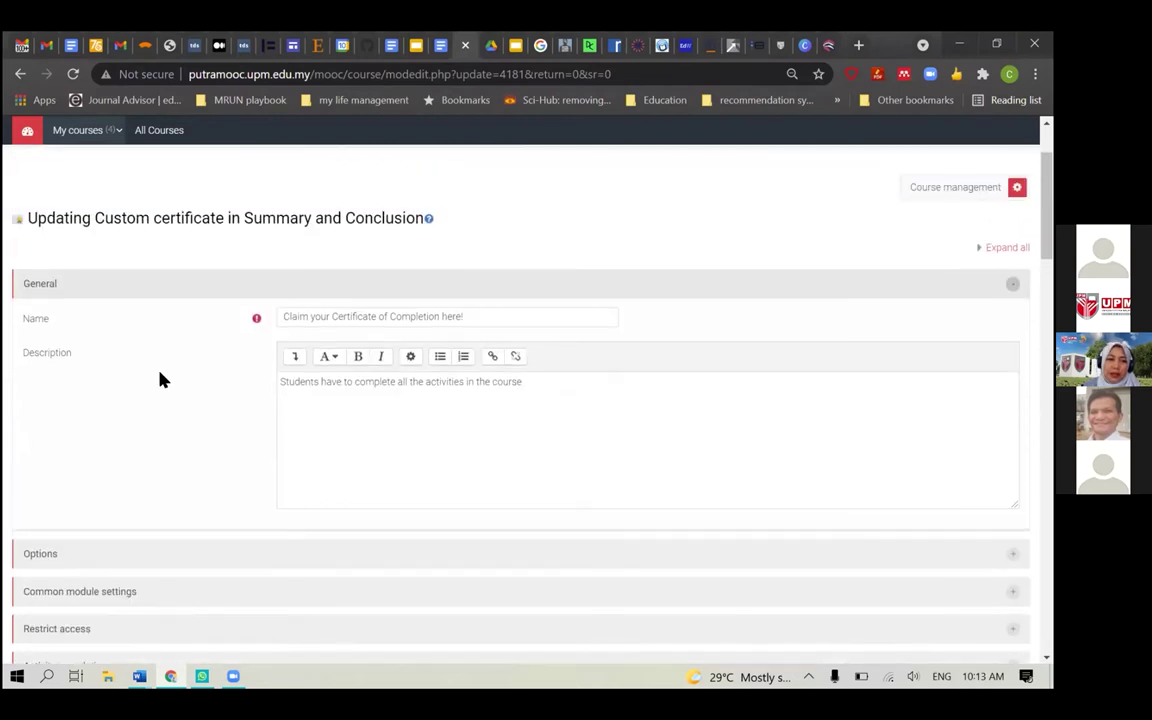
left_click(352, 432)
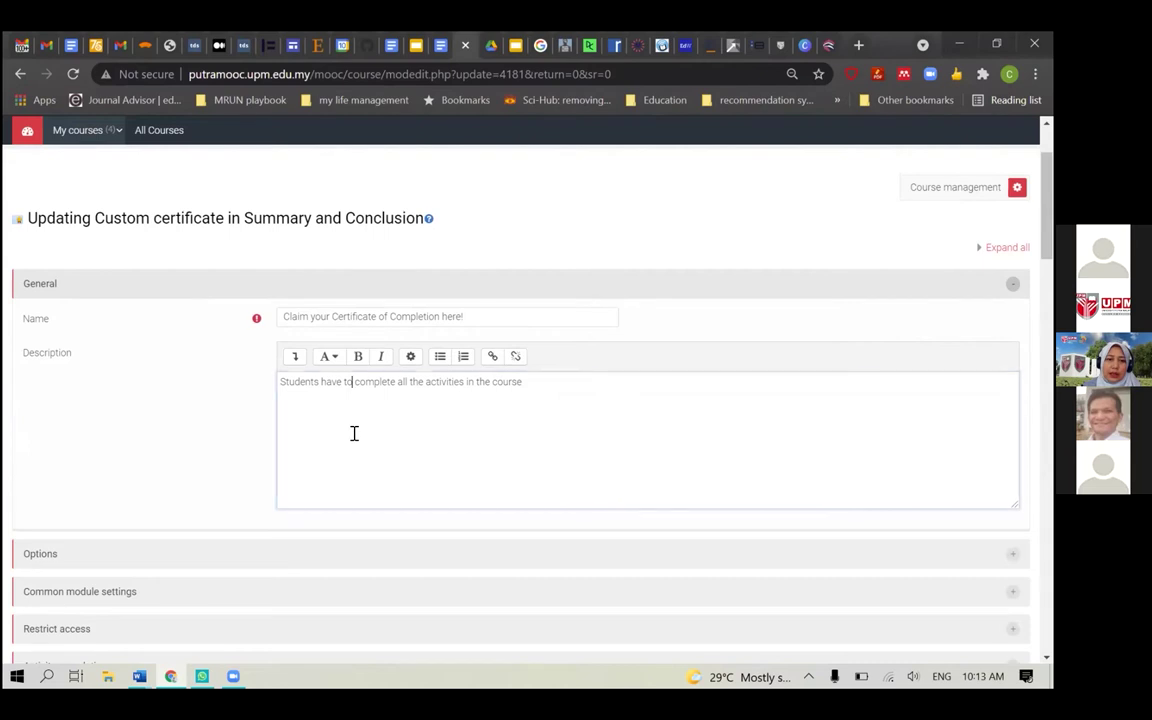
scroll(352, 436, "down", 3)
scroll(478, 399, "up", 3)
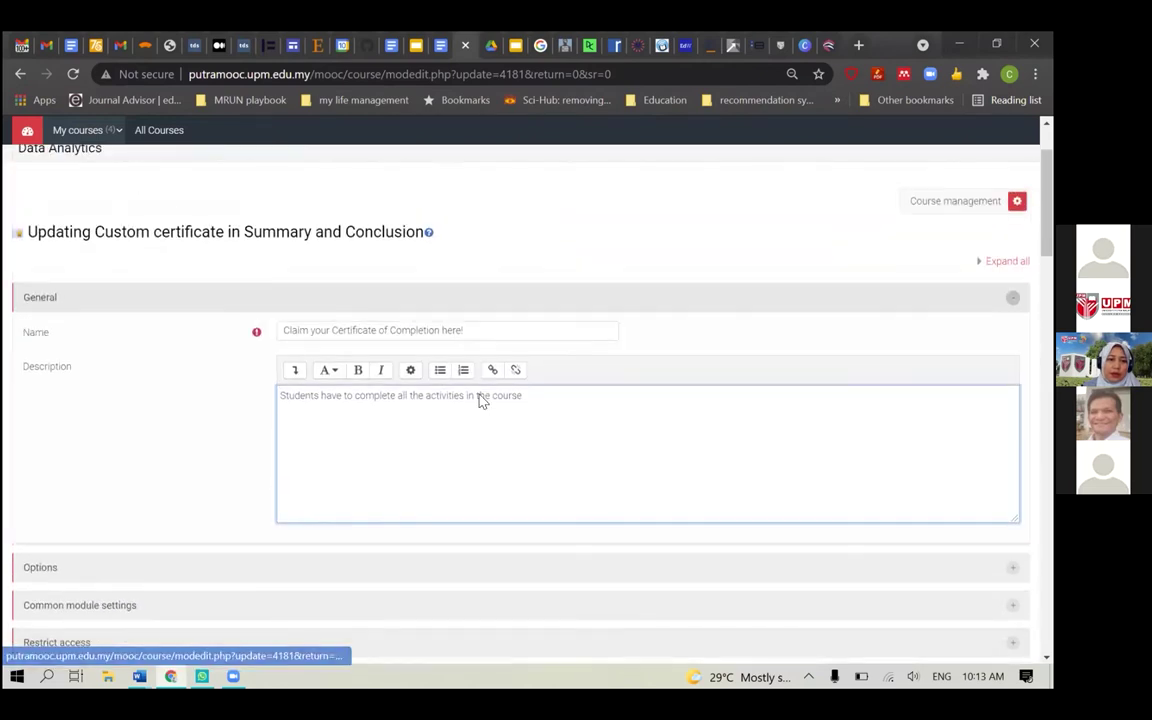
left_click_drag(595, 400, 247, 382)
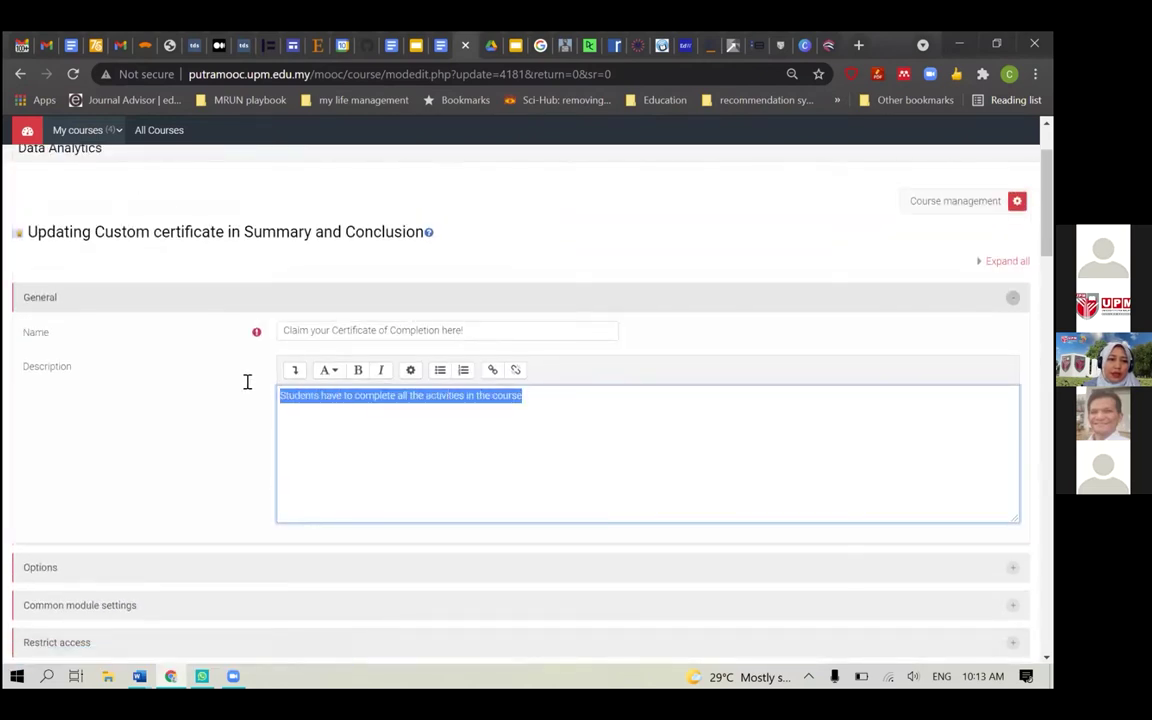
left_click(167, 433)
Expand the certificate's access restrictions and set the first activity completion condition to "Quiz 1-Data Analytics Techniques"
scroll(165, 432, "down", 2)
left_click(148, 456)
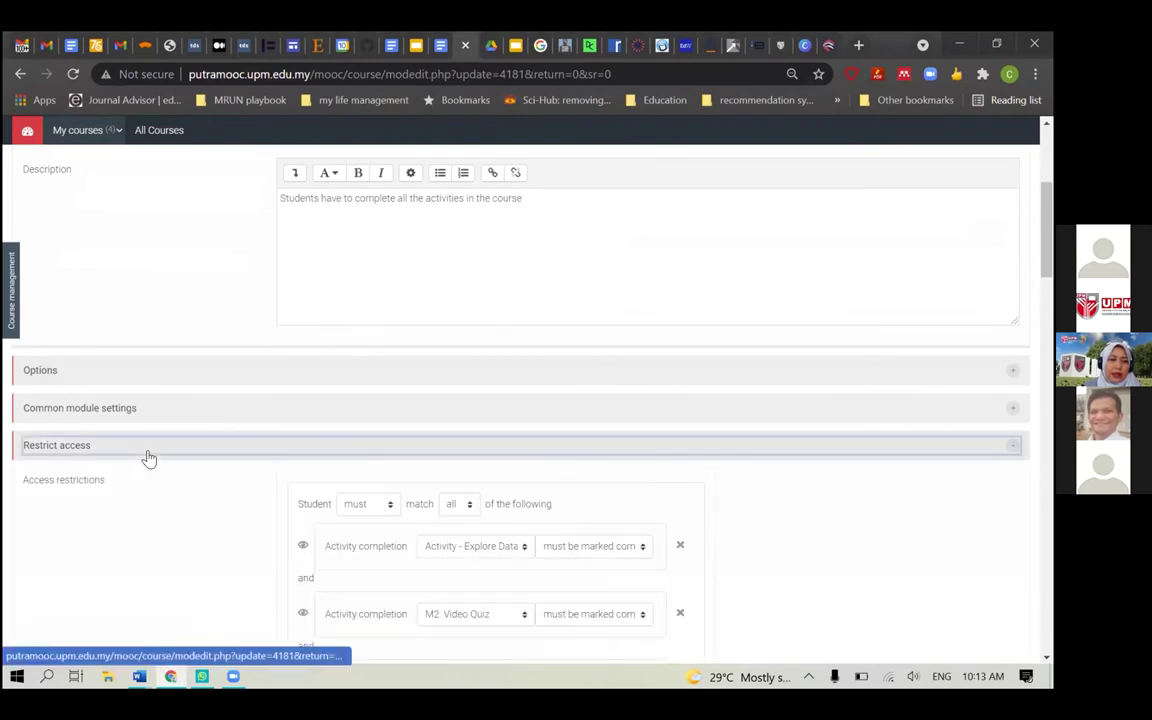
scroll(148, 457, "down", 2)
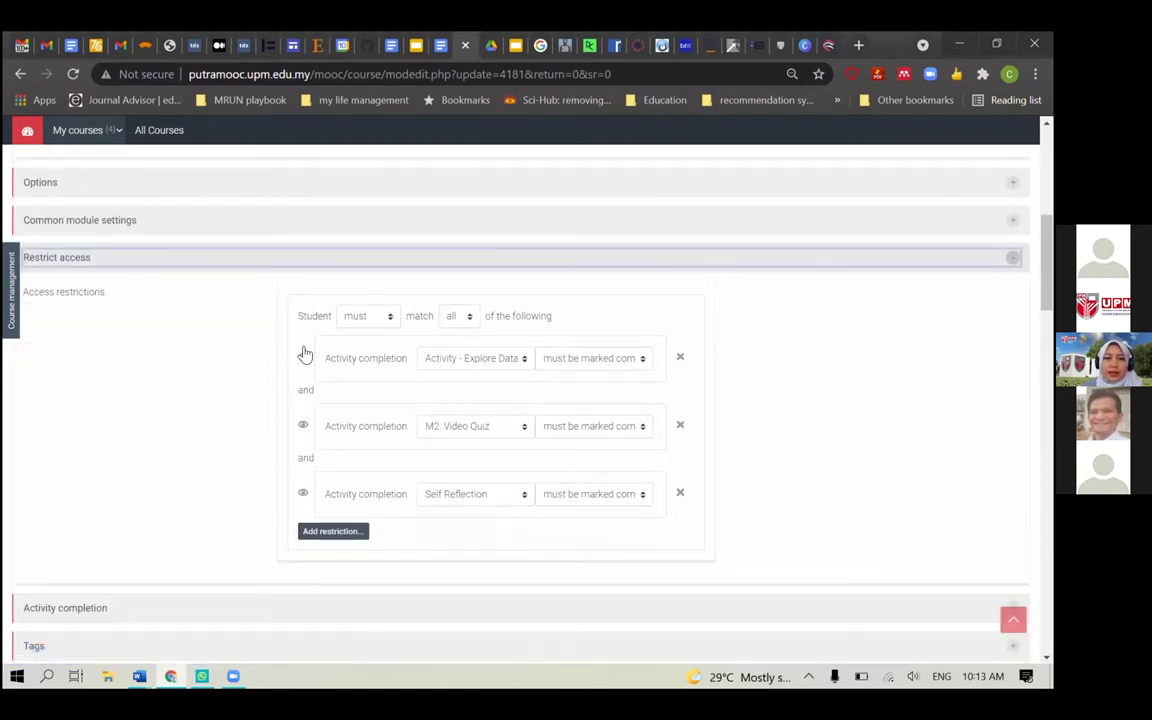
left_click(479, 362)
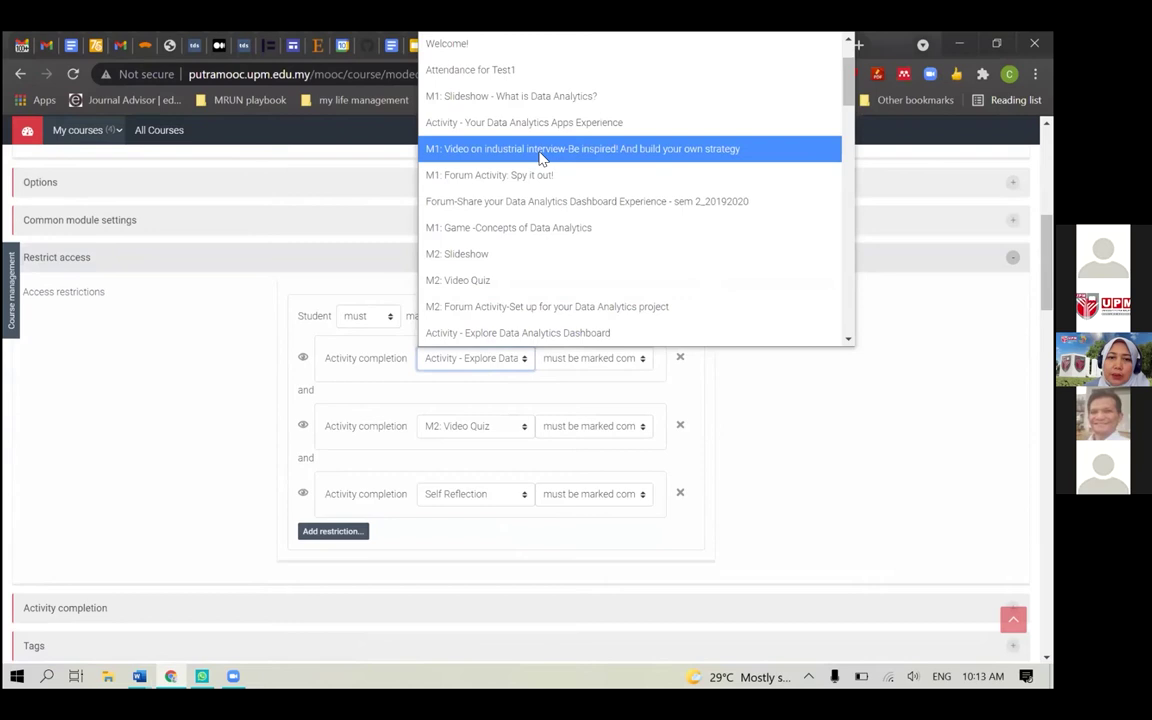
scroll(541, 158, "down", 1)
scroll(541, 158, "down", 5)
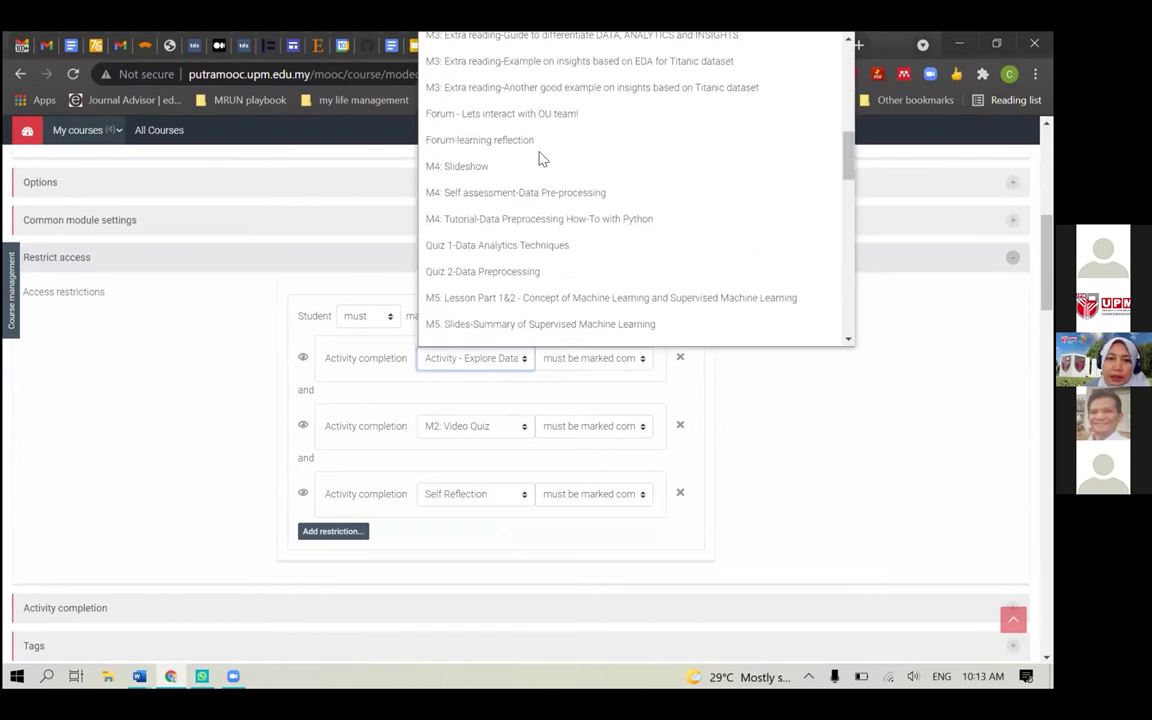
scroll(540, 158, "down", 2)
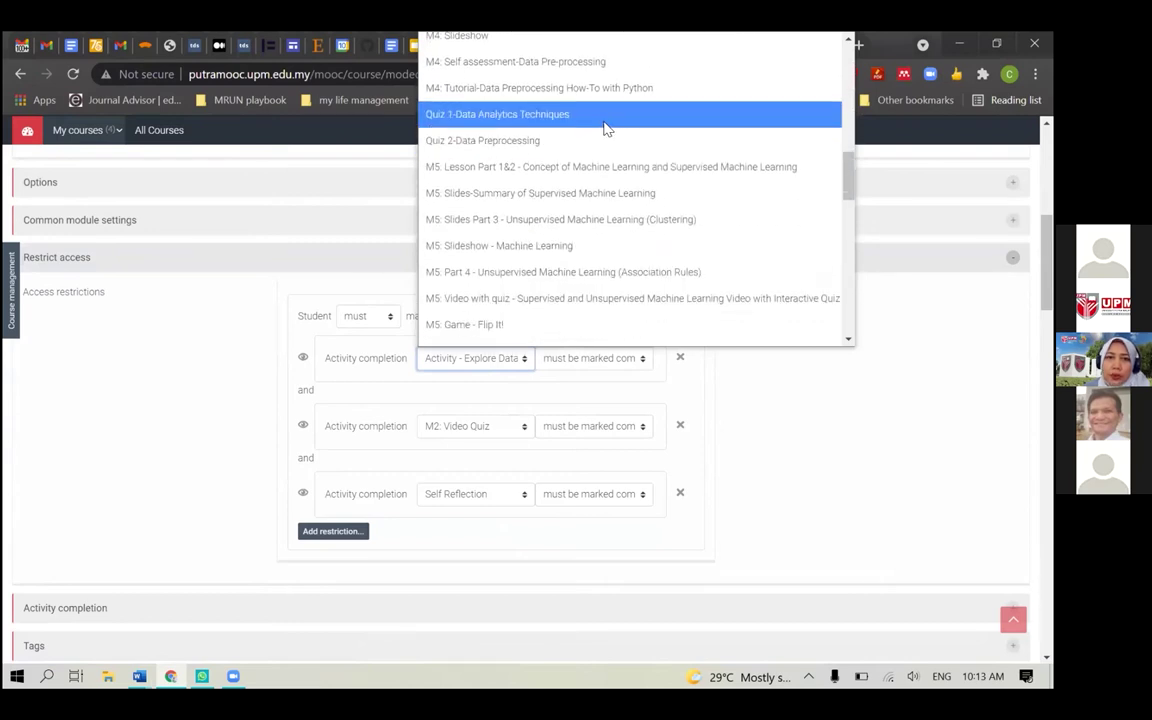
left_click(605, 115)
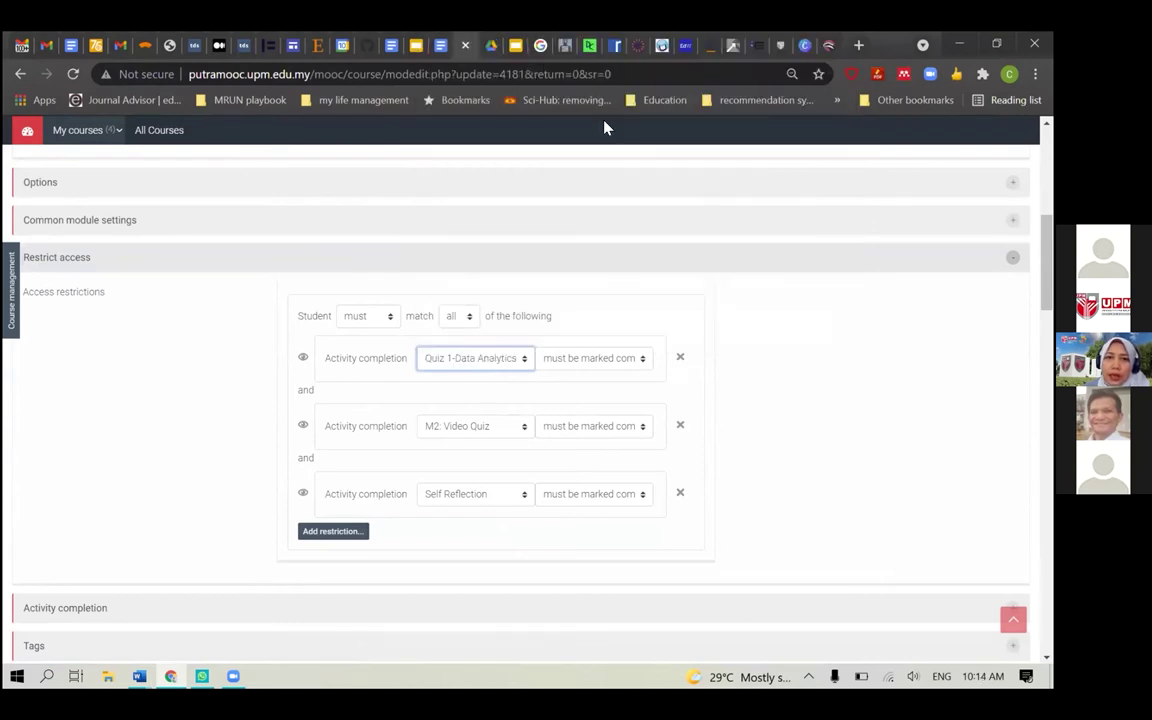
Set the second activity completion condition of the certificate to "Quiz 2-Data Preprocessing"
left_click(468, 427)
scroll(512, 378, "down", 1)
scroll(519, 337, "down", 10)
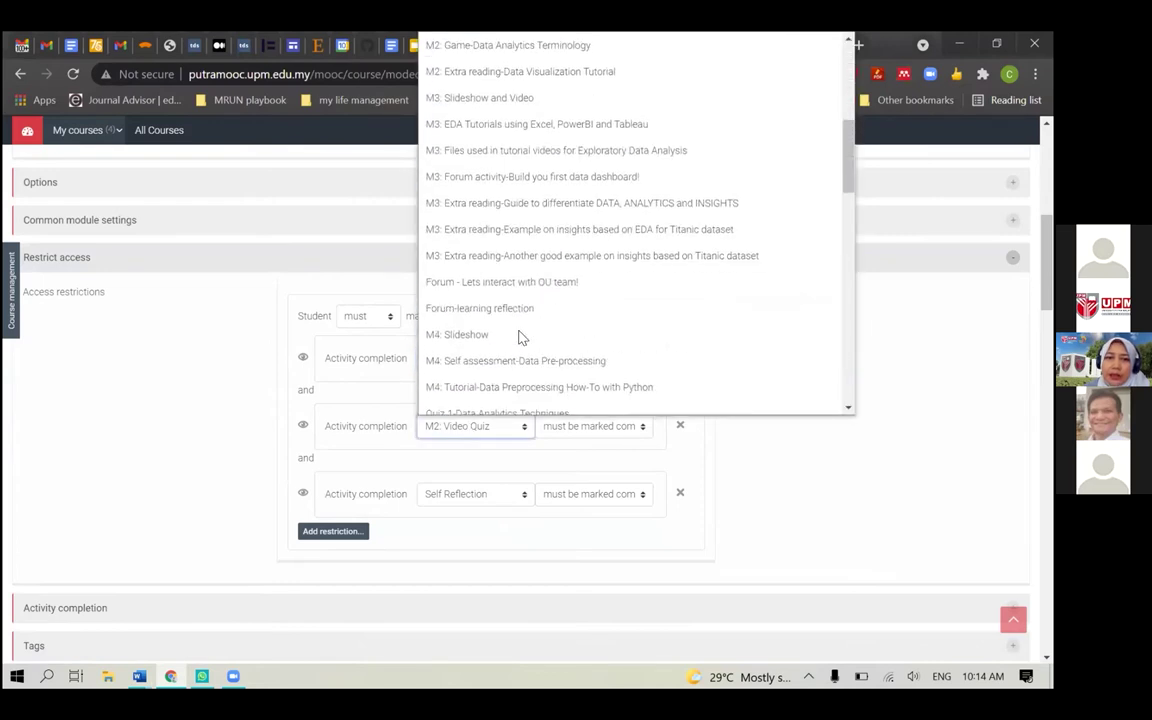
scroll(519, 337, "down", 5)
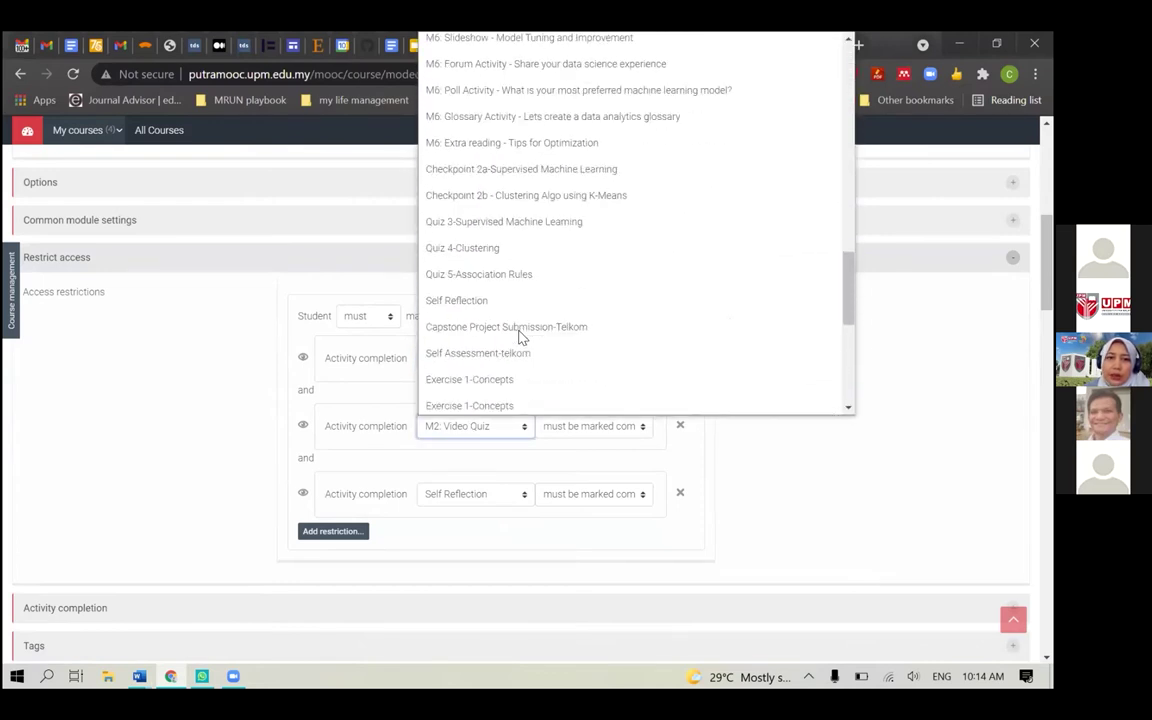
scroll(519, 337, "up", 3)
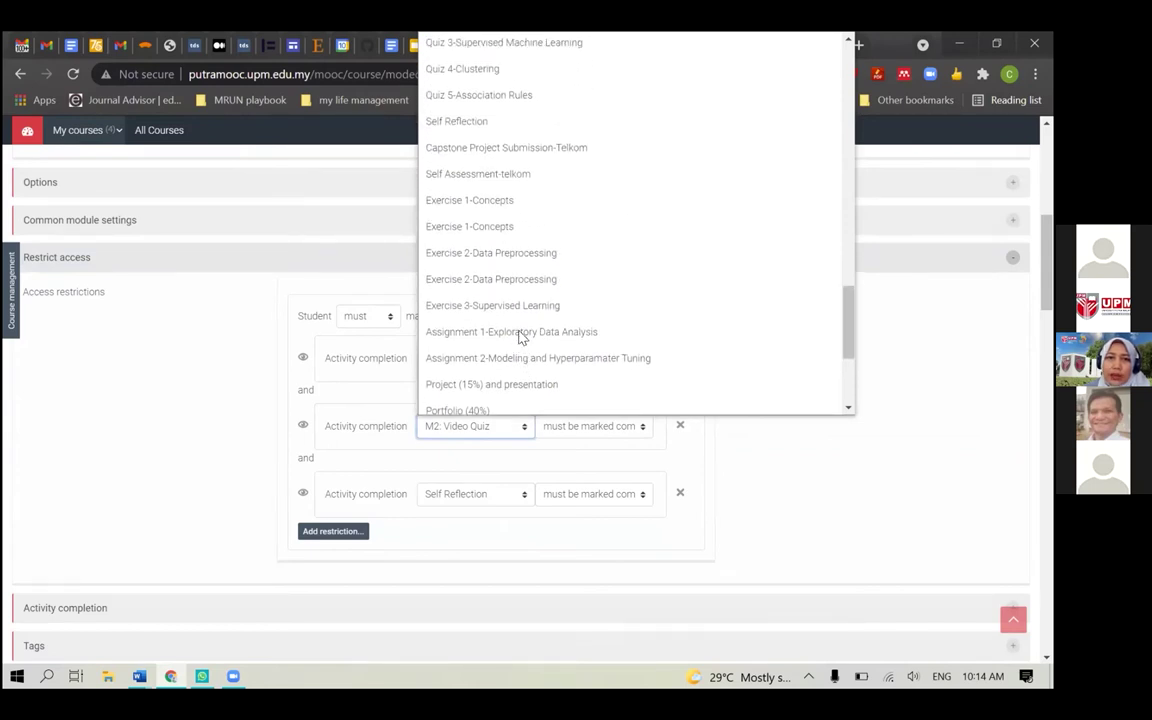
scroll(519, 337, "up", 1)
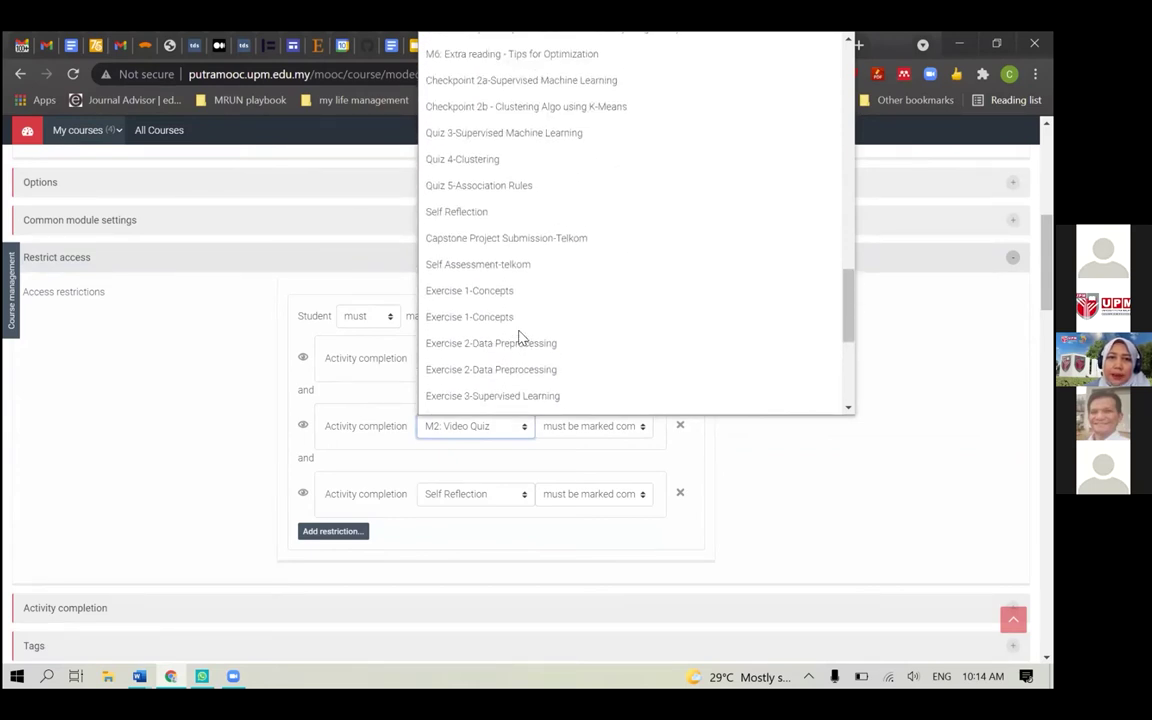
scroll(519, 337, "up", 3)
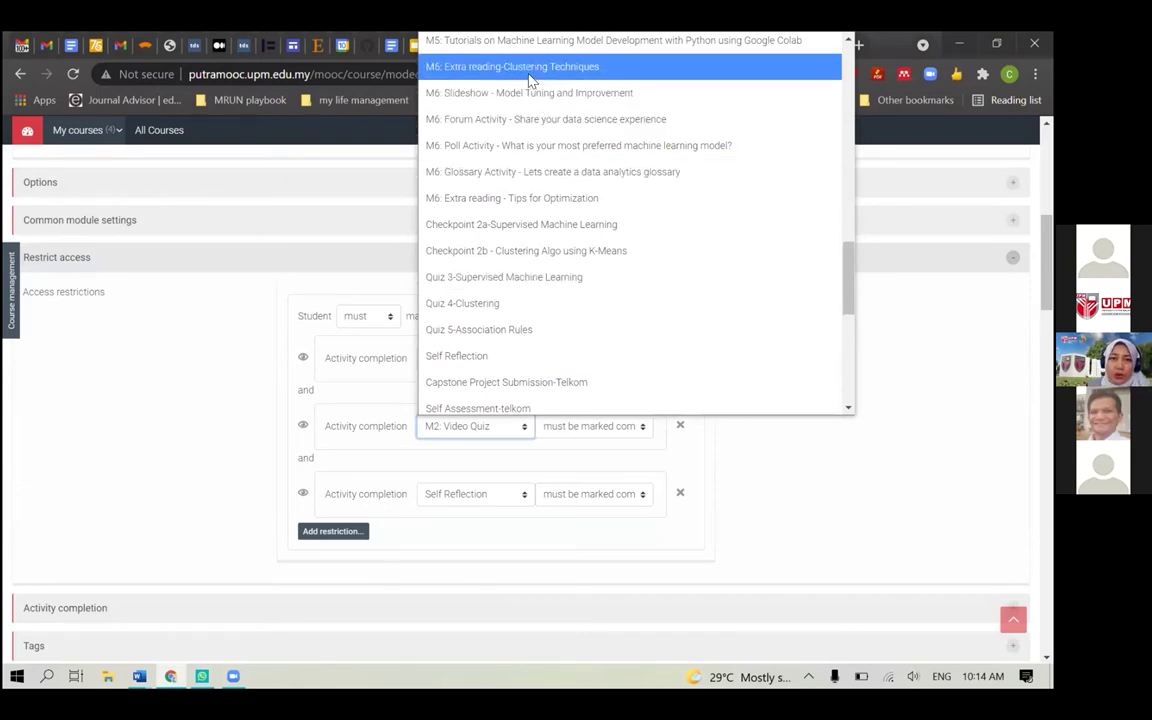
scroll(530, 80, "up", 3)
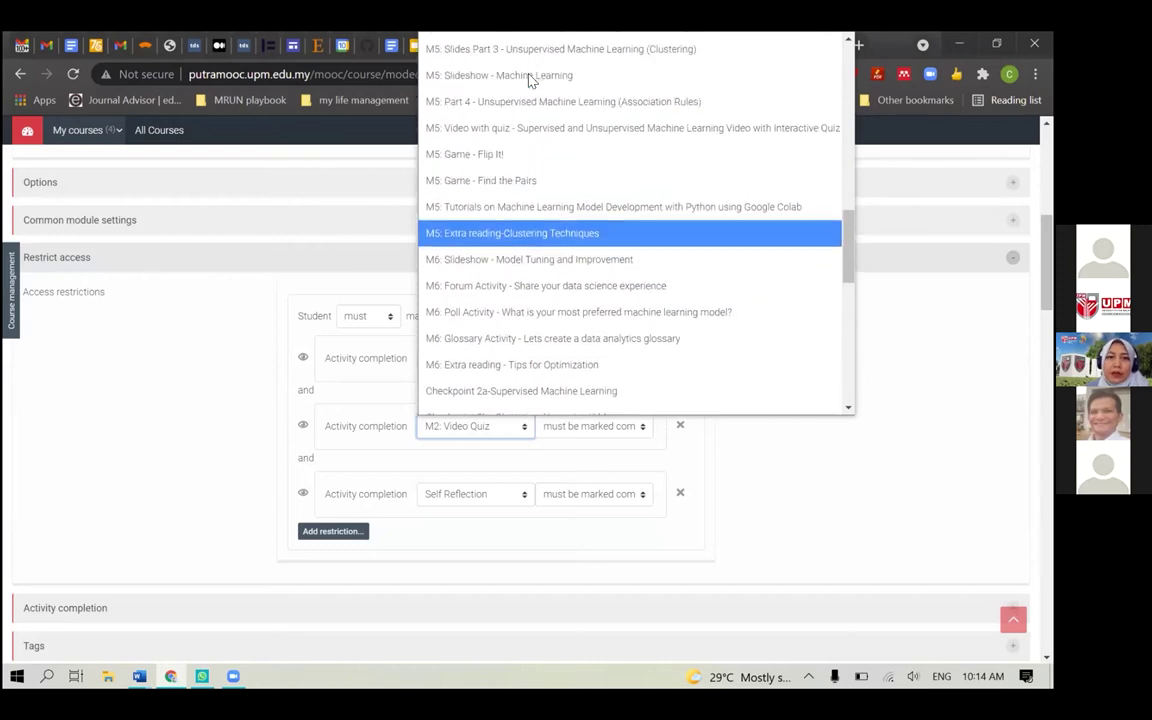
scroll(530, 80, "down", 8)
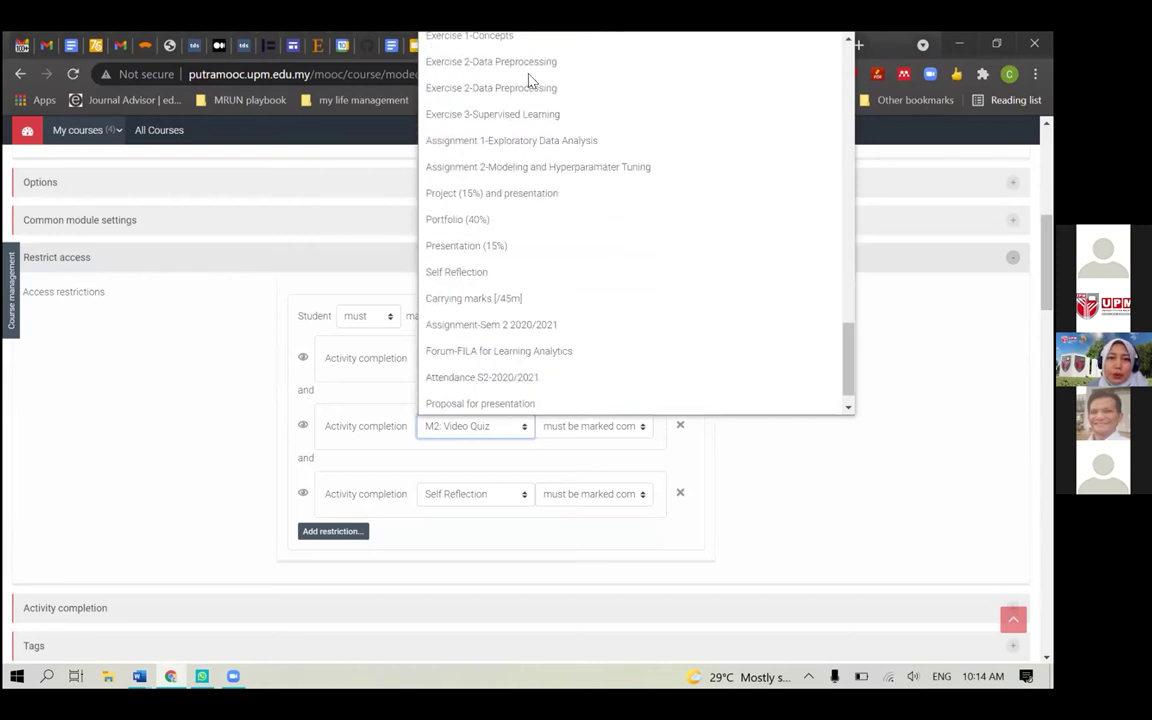
scroll(530, 80, "down", 1)
scroll(530, 80, "up", 6)
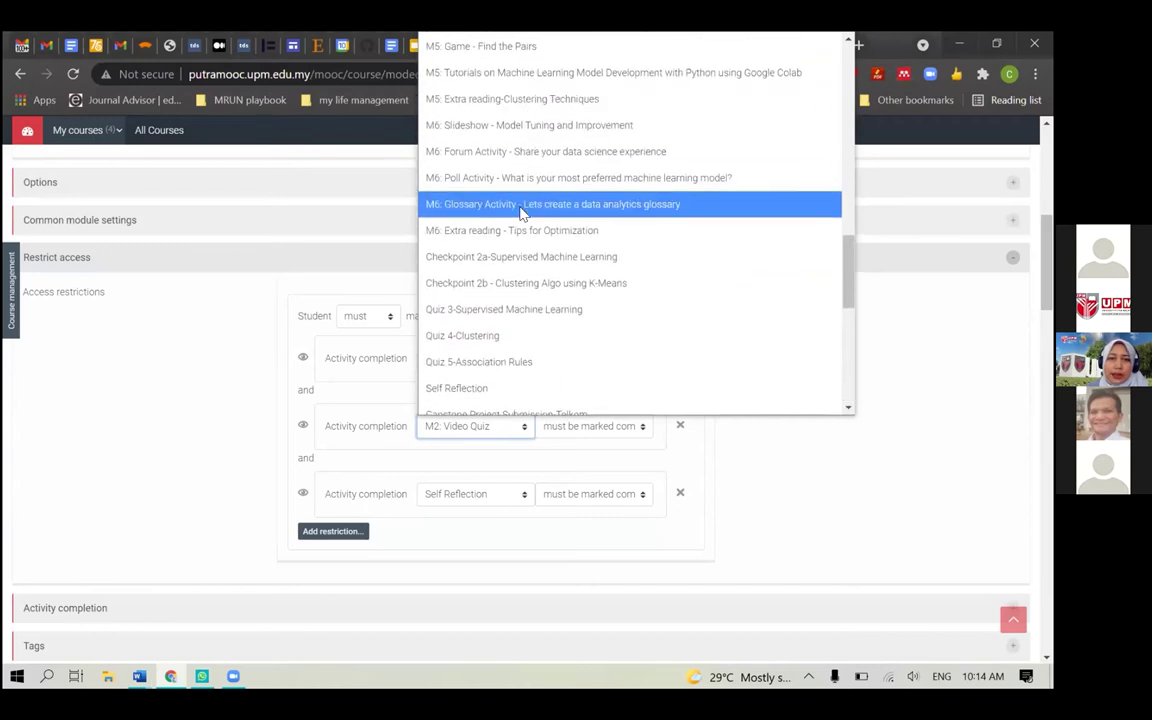
scroll(525, 330, "up", 1)
scroll(530, 327, "up", 3)
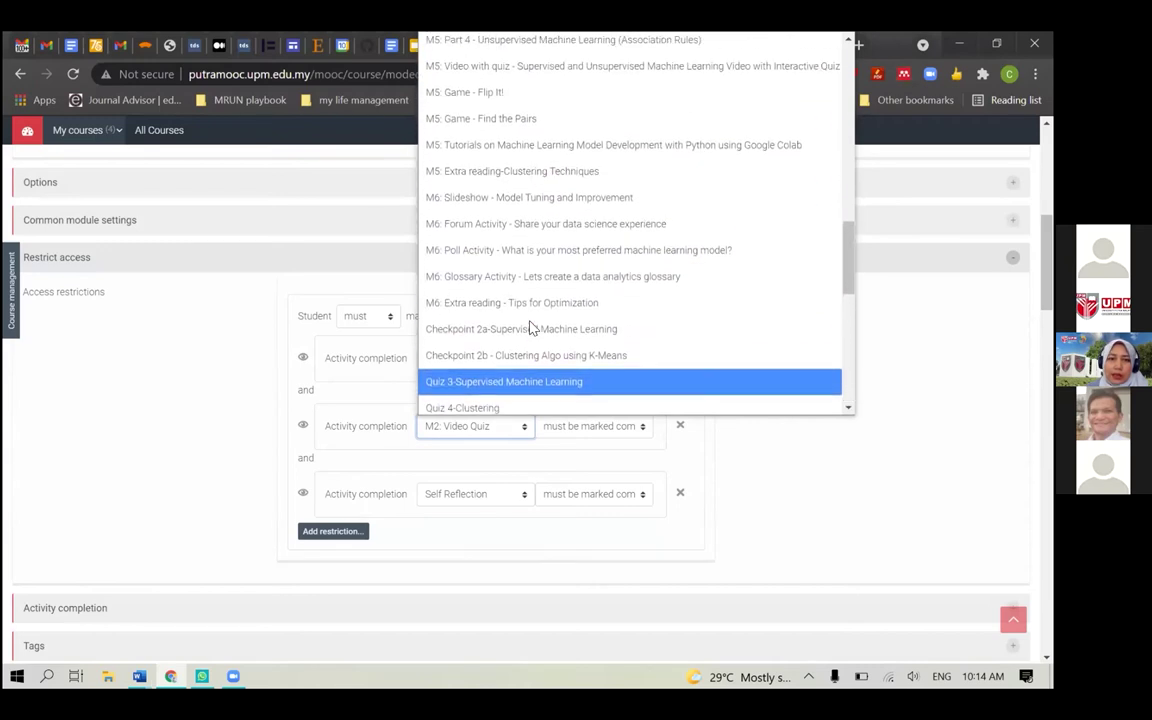
scroll(531, 328, "up", 4)
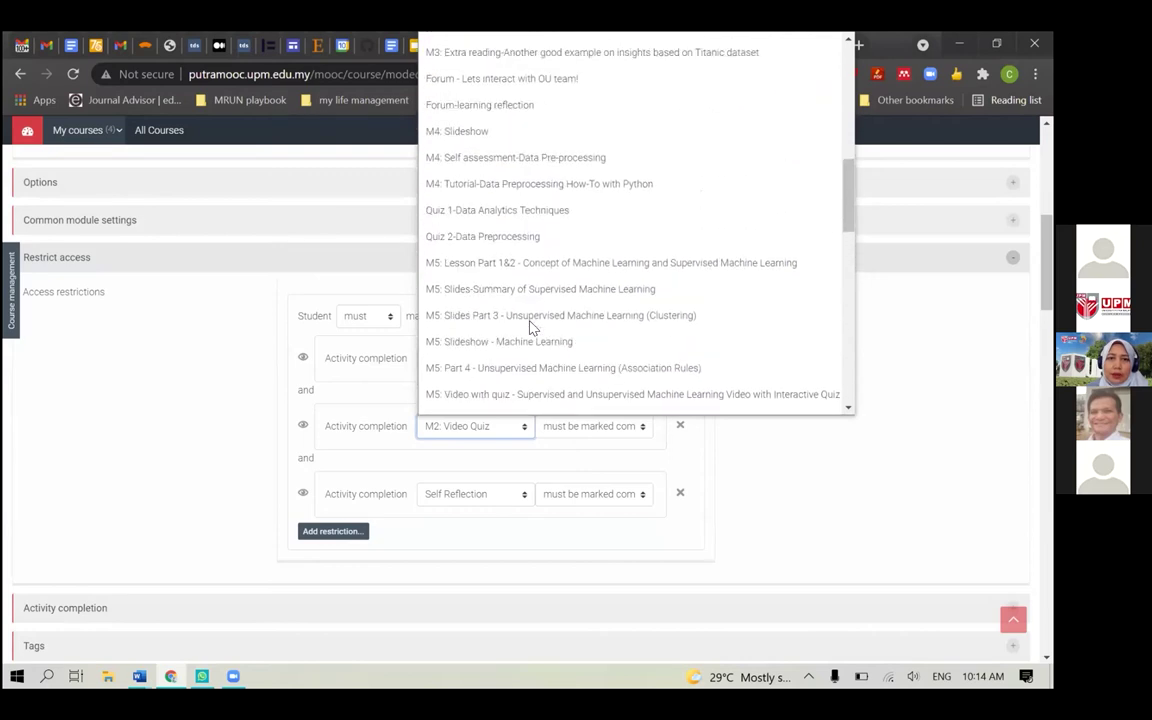
left_click(510, 310)
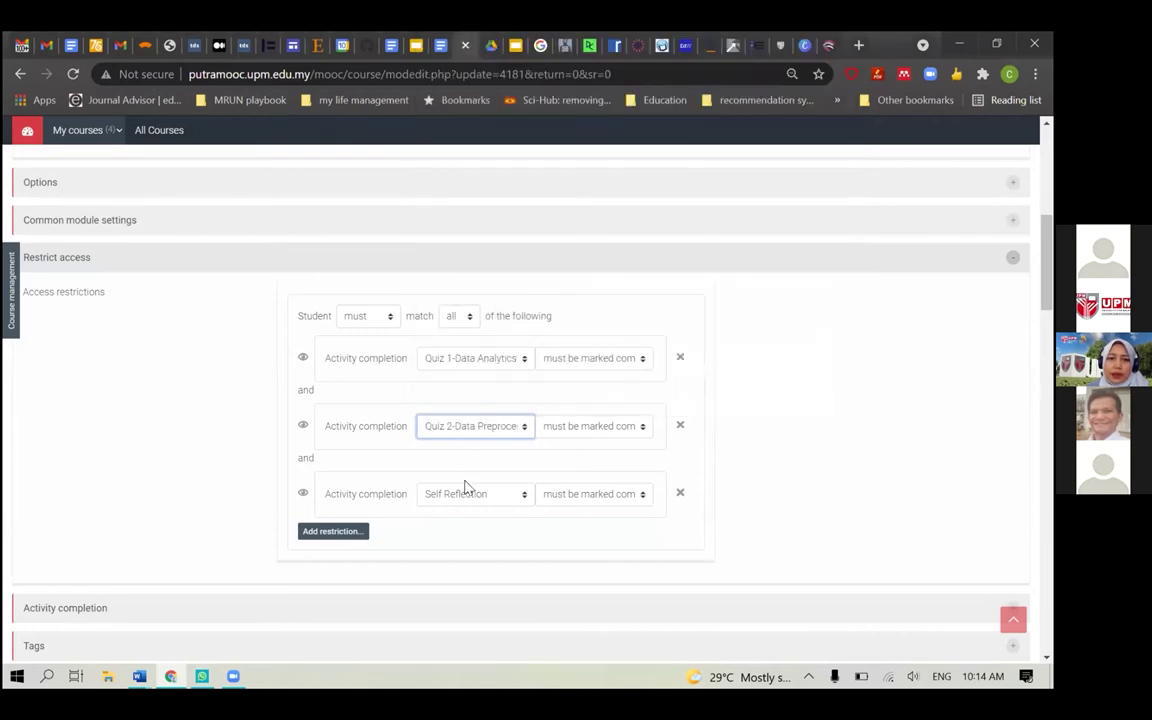
Set the third activity completion condition of the certificate to "Quiz 3-Supervised Machine Learning"
left_click(468, 493)
scroll(607, 355, "down", 4)
scroll(600, 340, "up", 4)
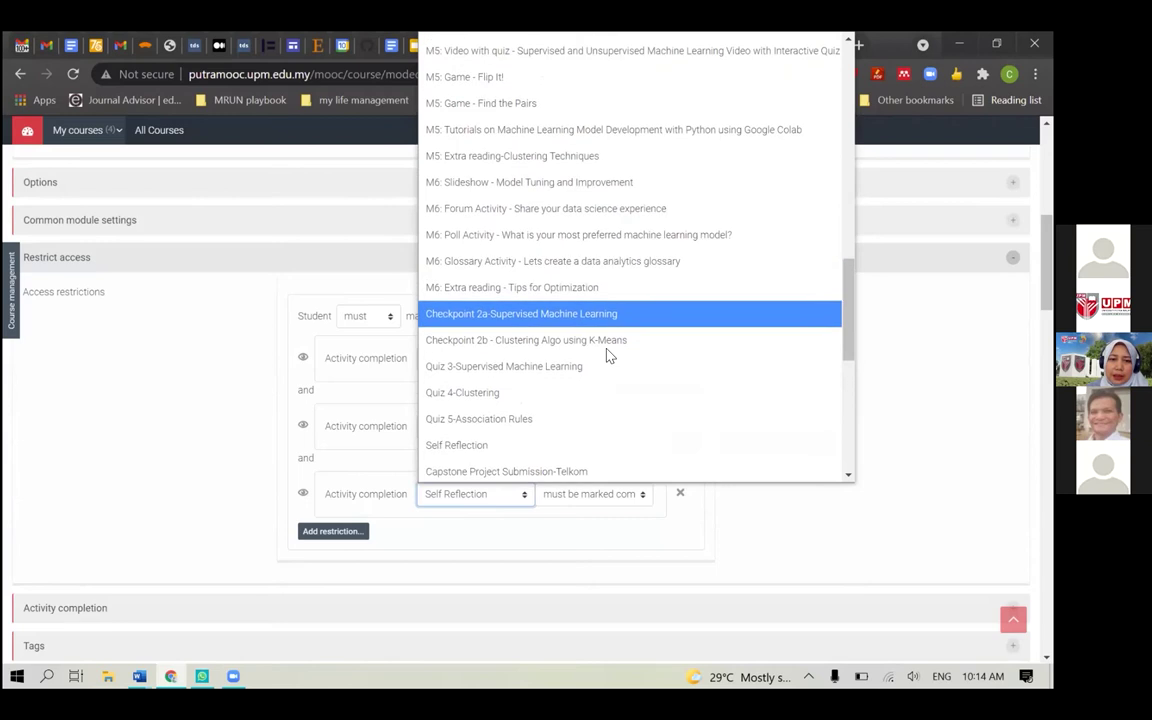
left_click(519, 366)
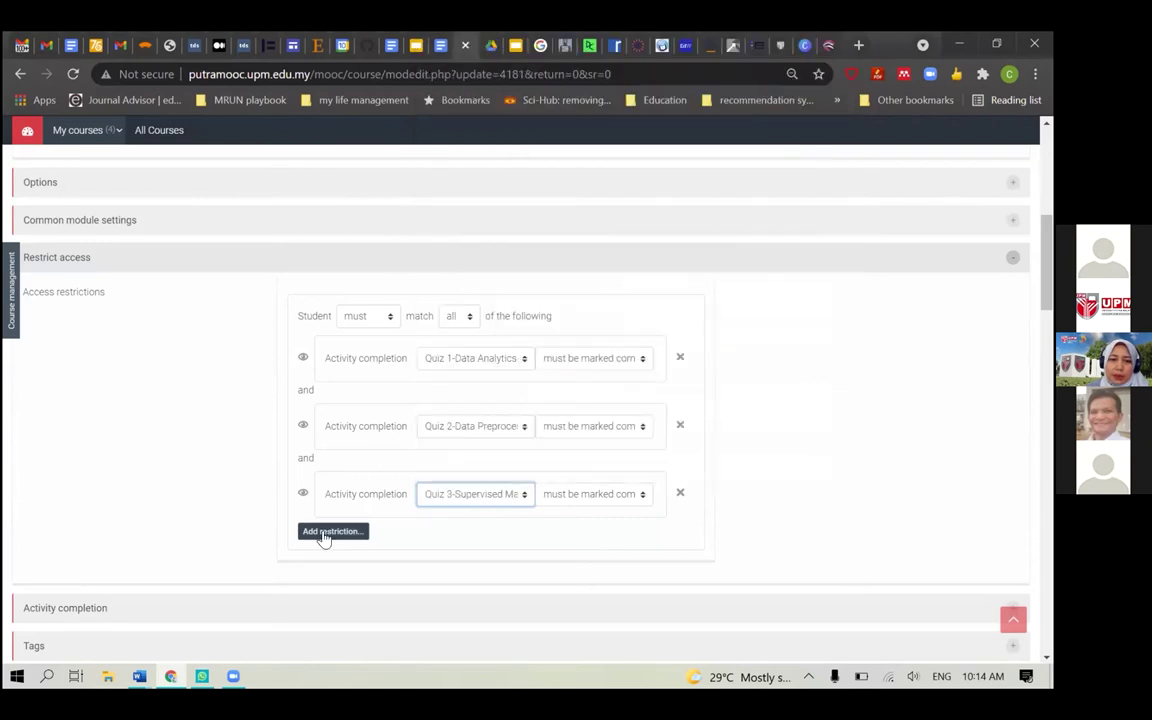
Add a fourth activity completion restriction to the certificate and set its required activity to "Quiz 4-Clustering"
left_click(322, 532)
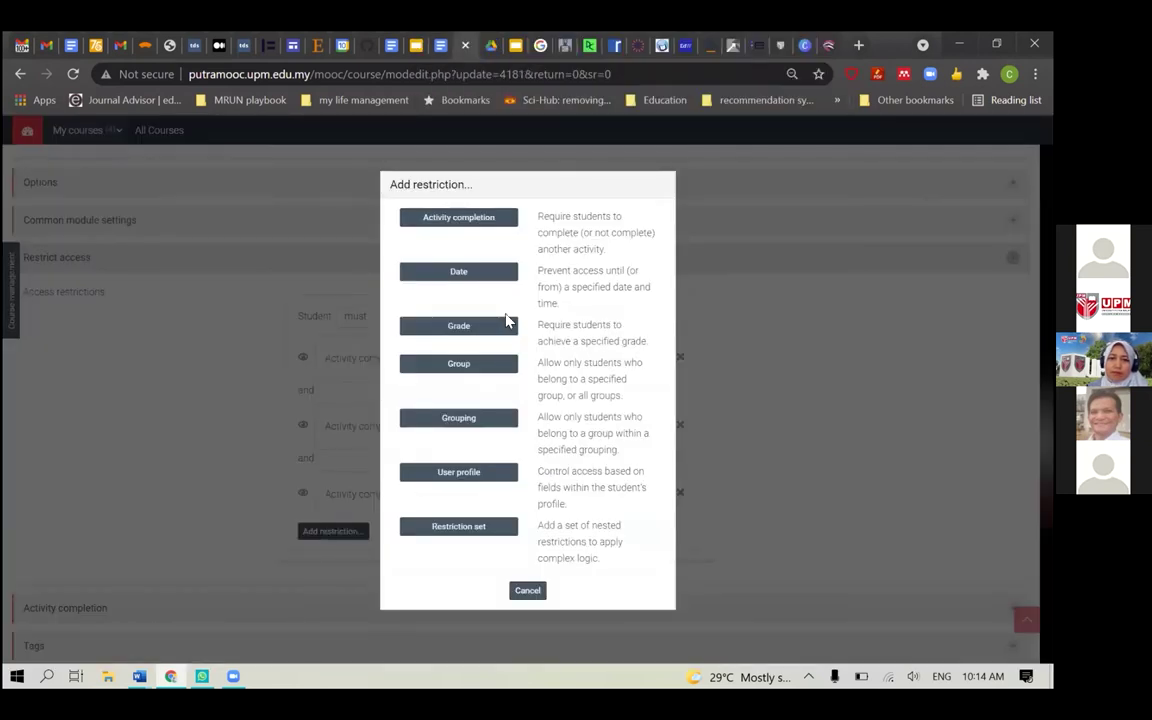
key("Return")
left_click(465, 590)
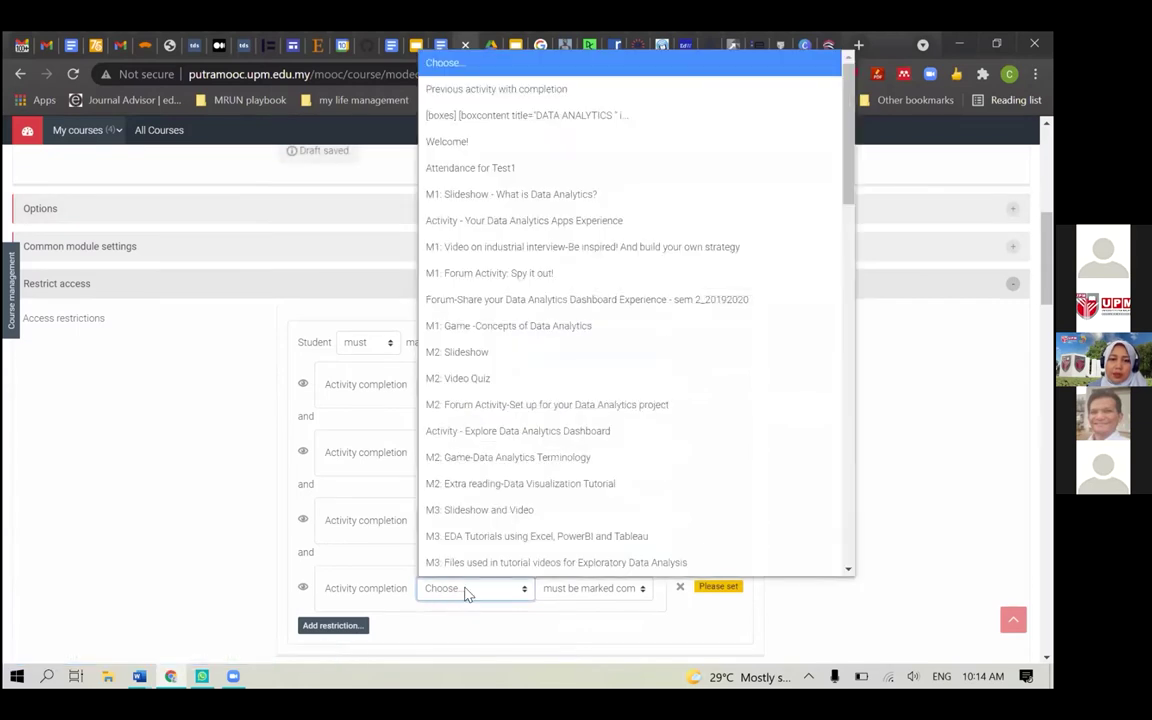
scroll(553, 424, "down", 7)
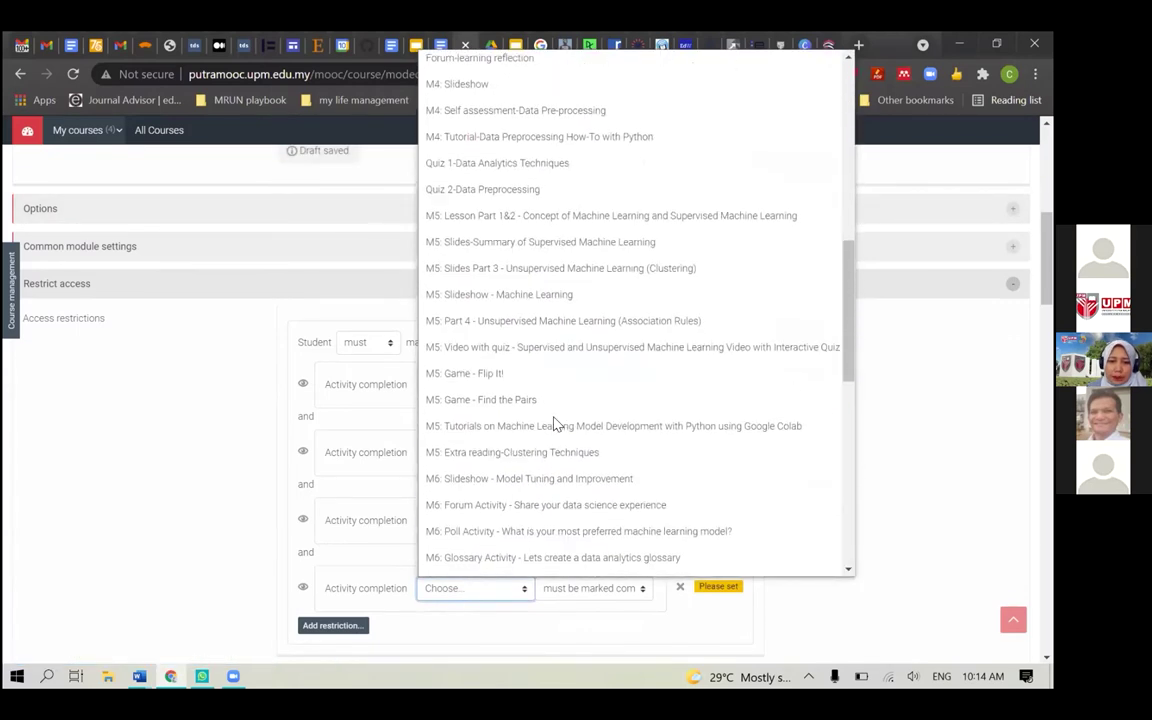
scroll(556, 424, "down", 2)
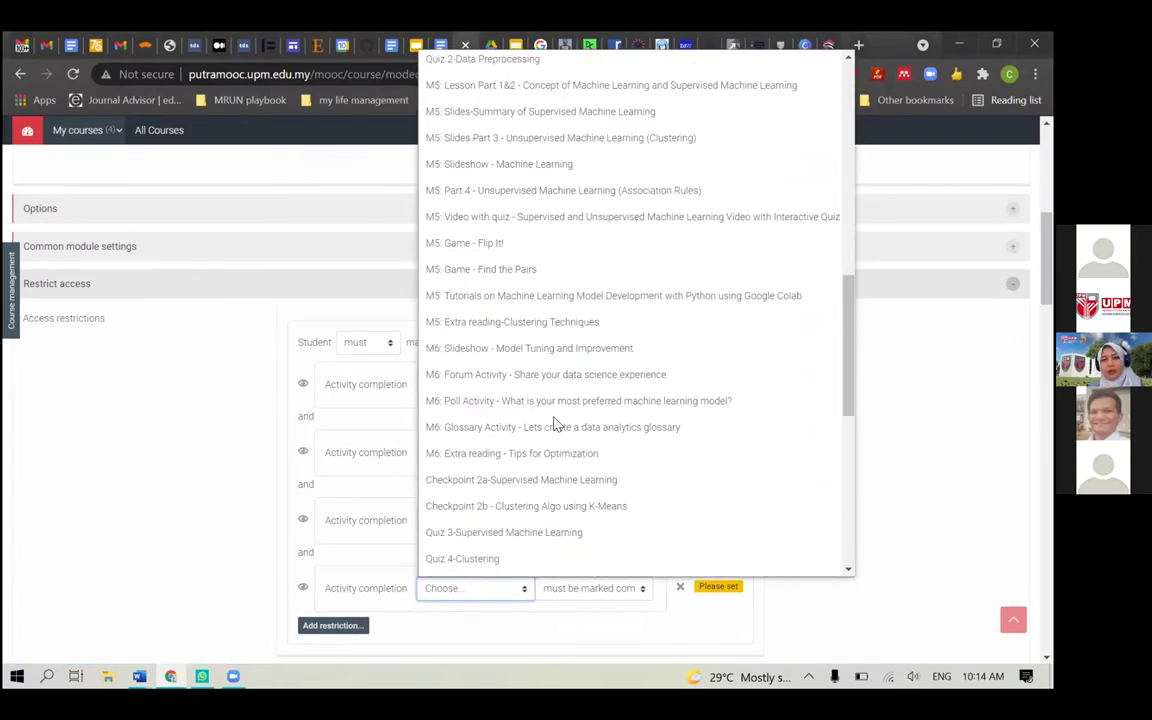
scroll(556, 424, "down", 1)
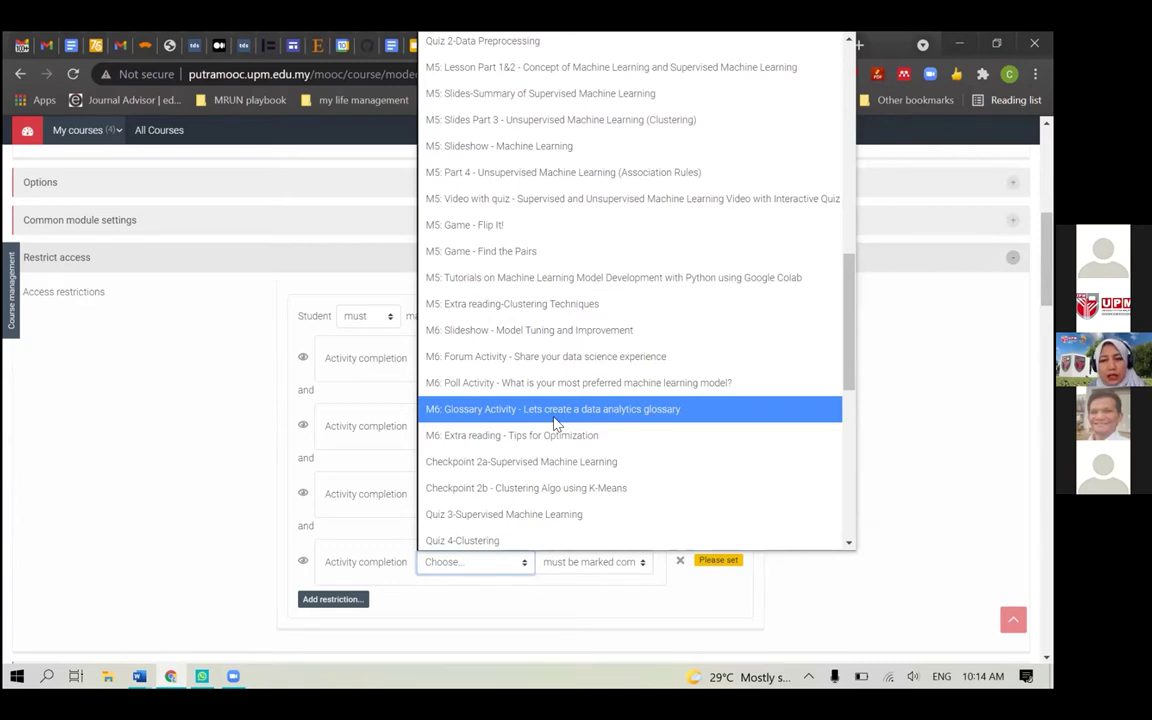
scroll(556, 423, "down", 3)
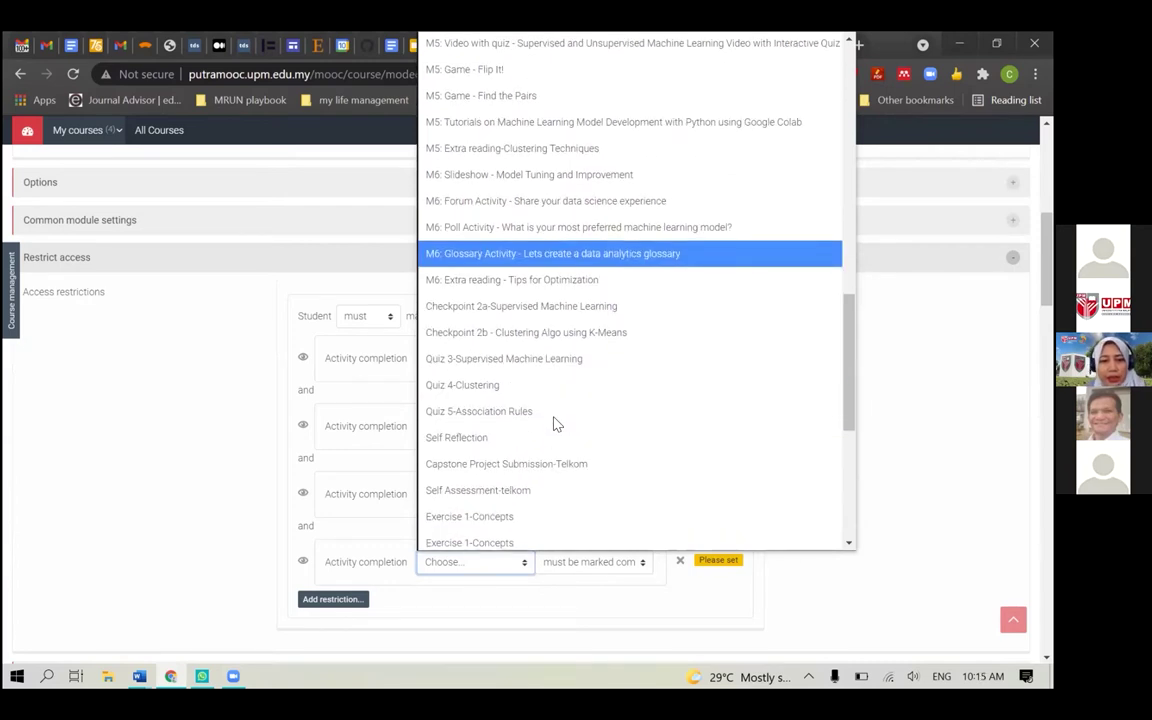
left_click(527, 421)
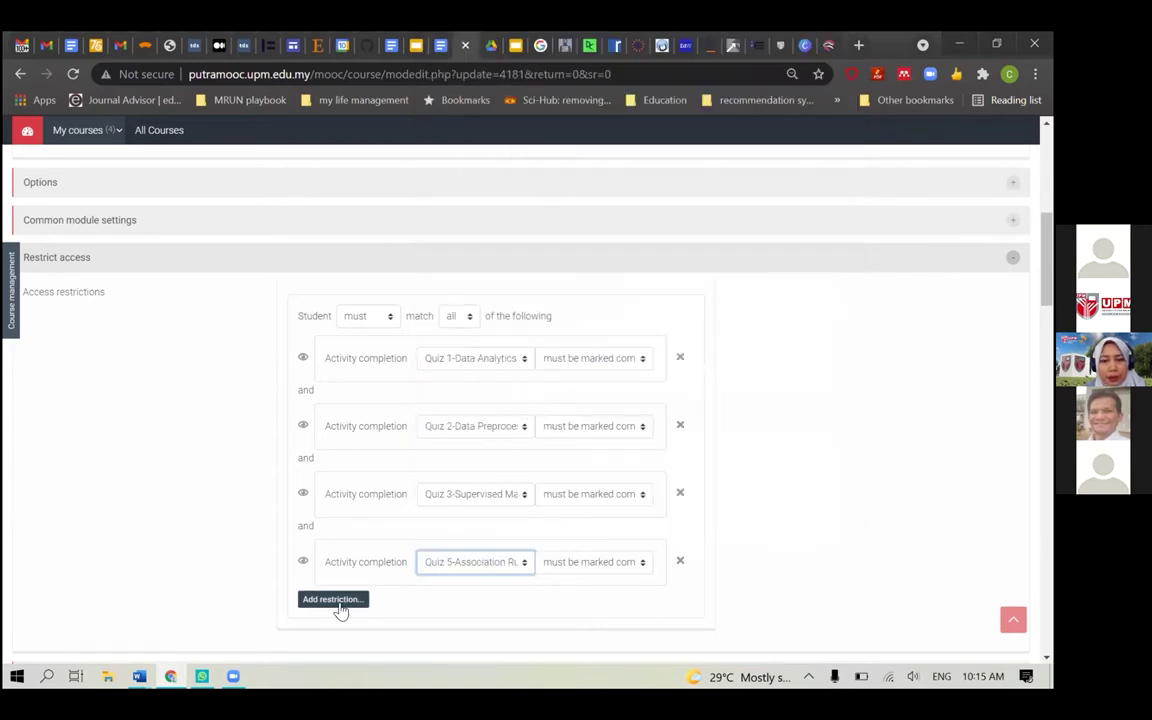
left_click(486, 575)
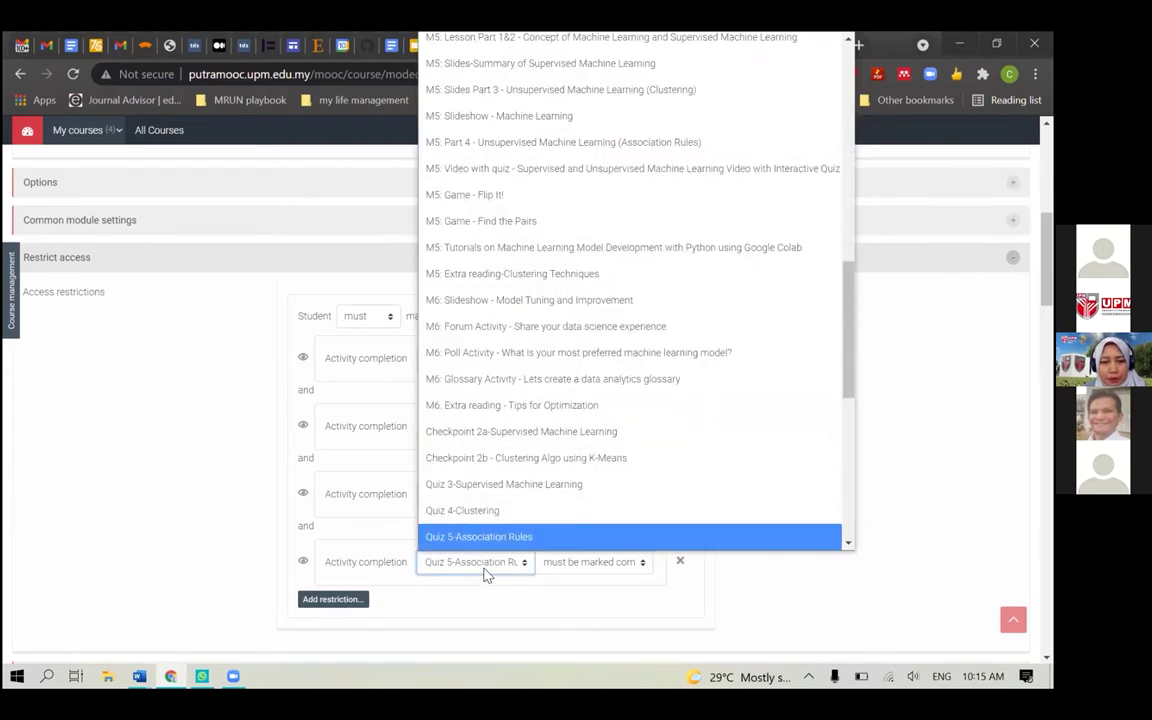
left_click(468, 511)
Add a fifth activity completion restriction to the certificate and set its required activity to "Quiz 5-Association Rules"
left_click(331, 600)
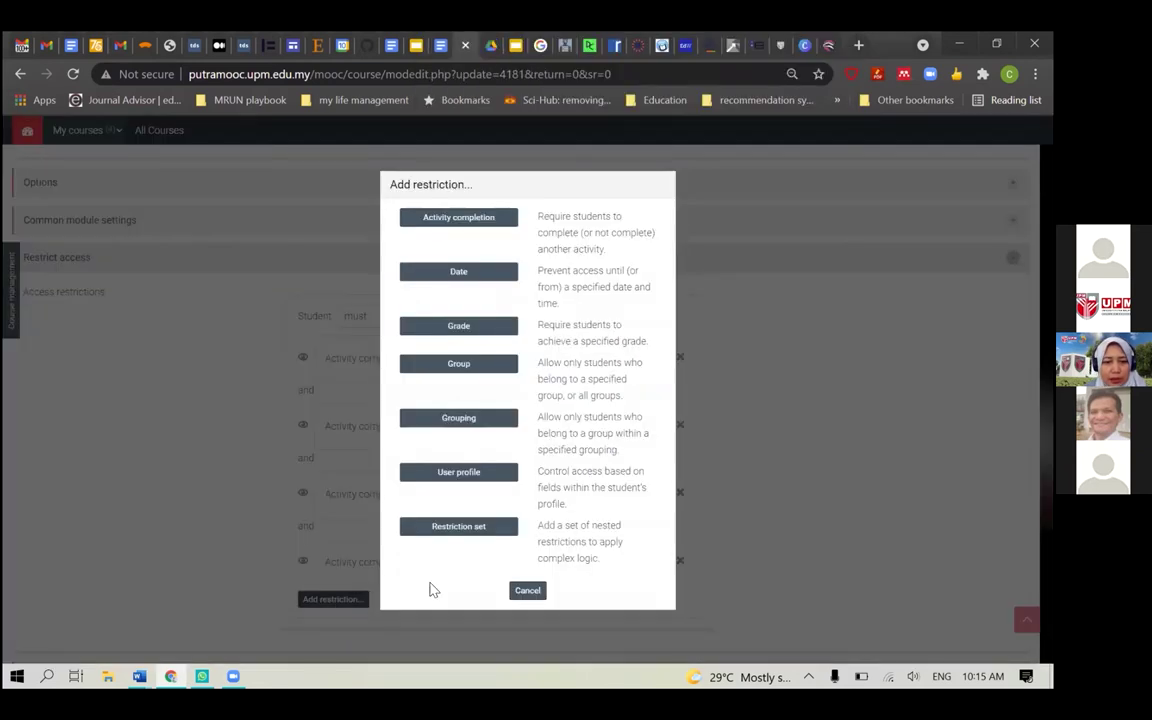
left_click(458, 217)
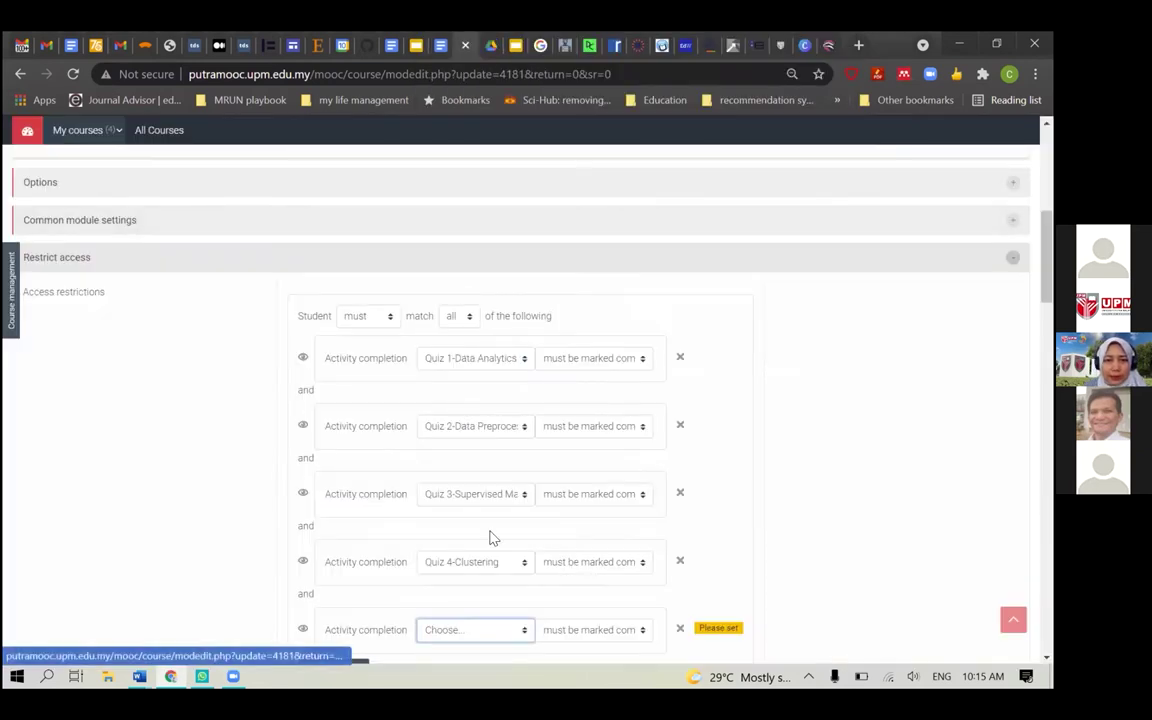
left_click(481, 630)
scroll(514, 545, "down", 15)
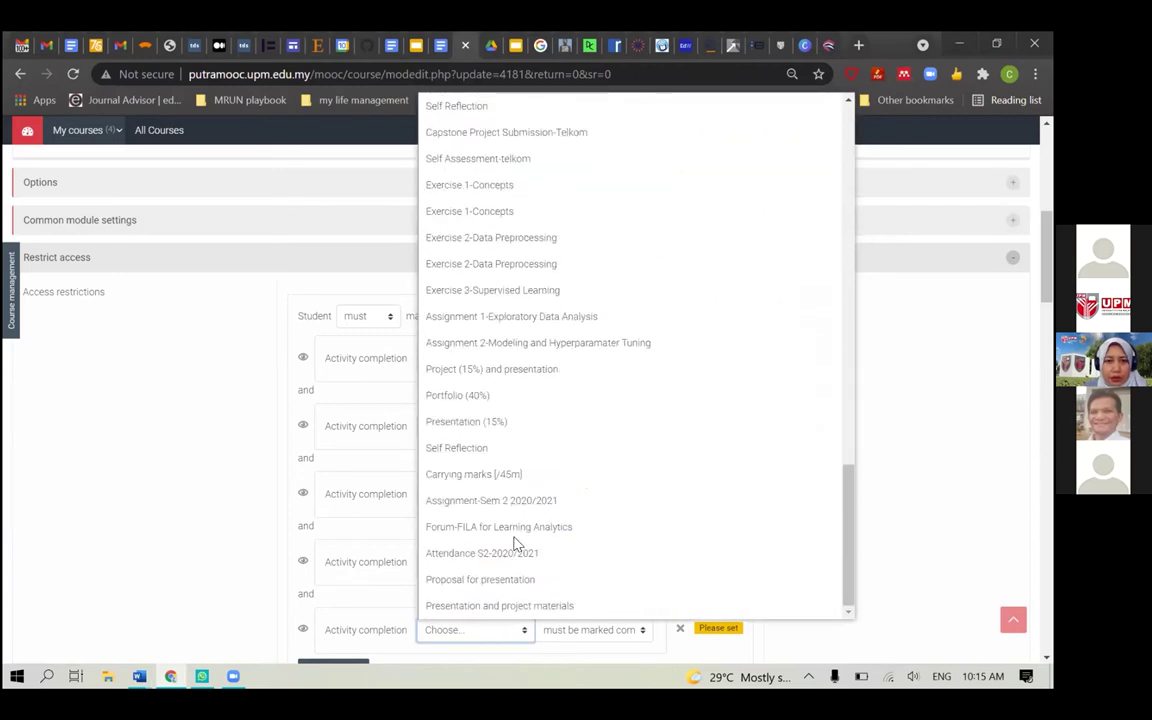
scroll(514, 545, "up", 4)
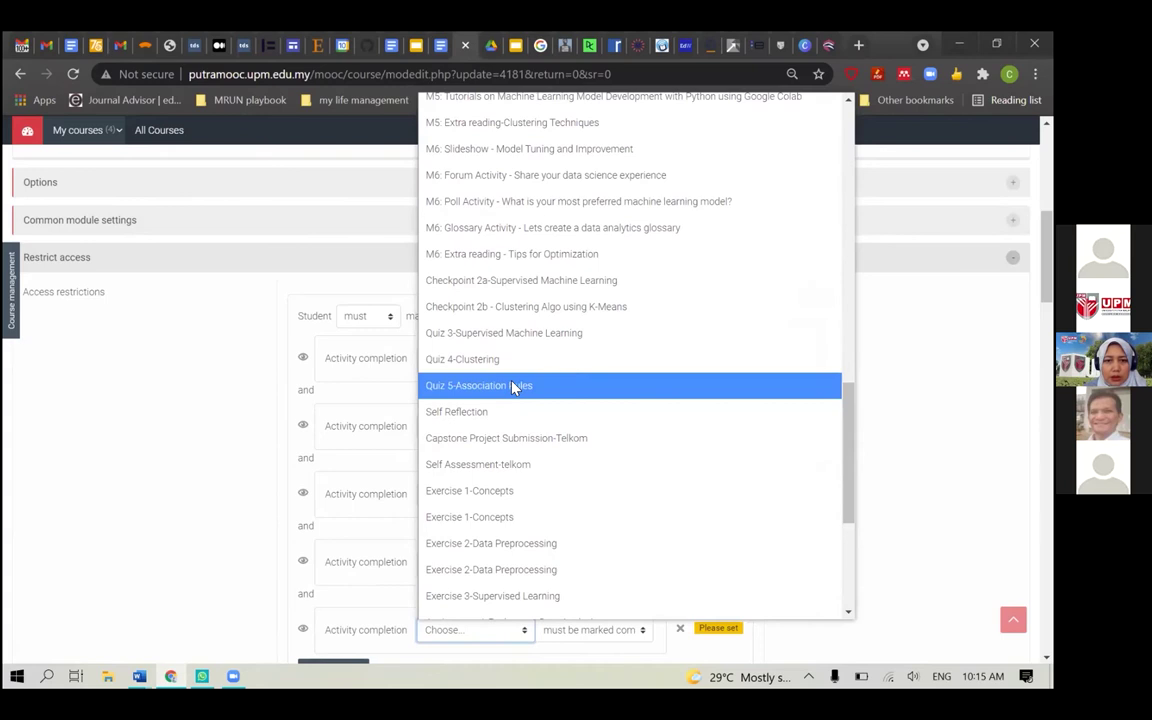
left_click(513, 387)
scroll(167, 489, "down", 2)
scroll(167, 489, "up", 1)
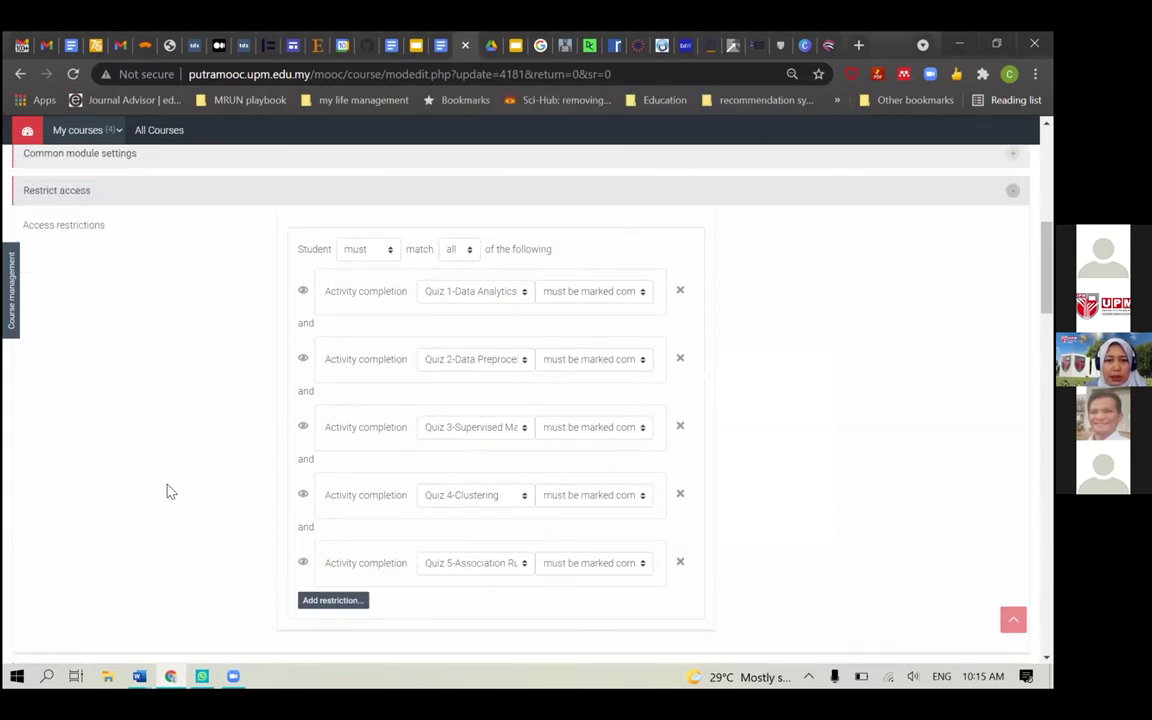
Add a sixth activity completion restriction to the certificate, requiring "M3: Forum activity-Build you first data dashboard!"
scroll(167, 491, "up", 1)
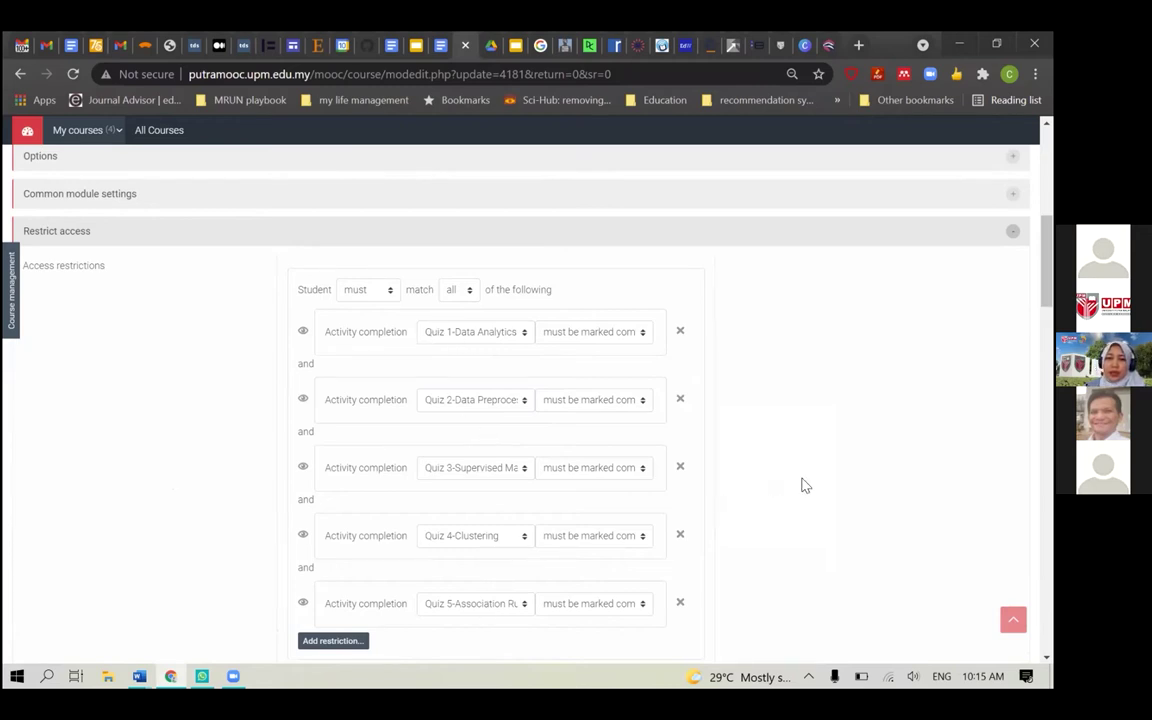
scroll(806, 486, "down", 1)
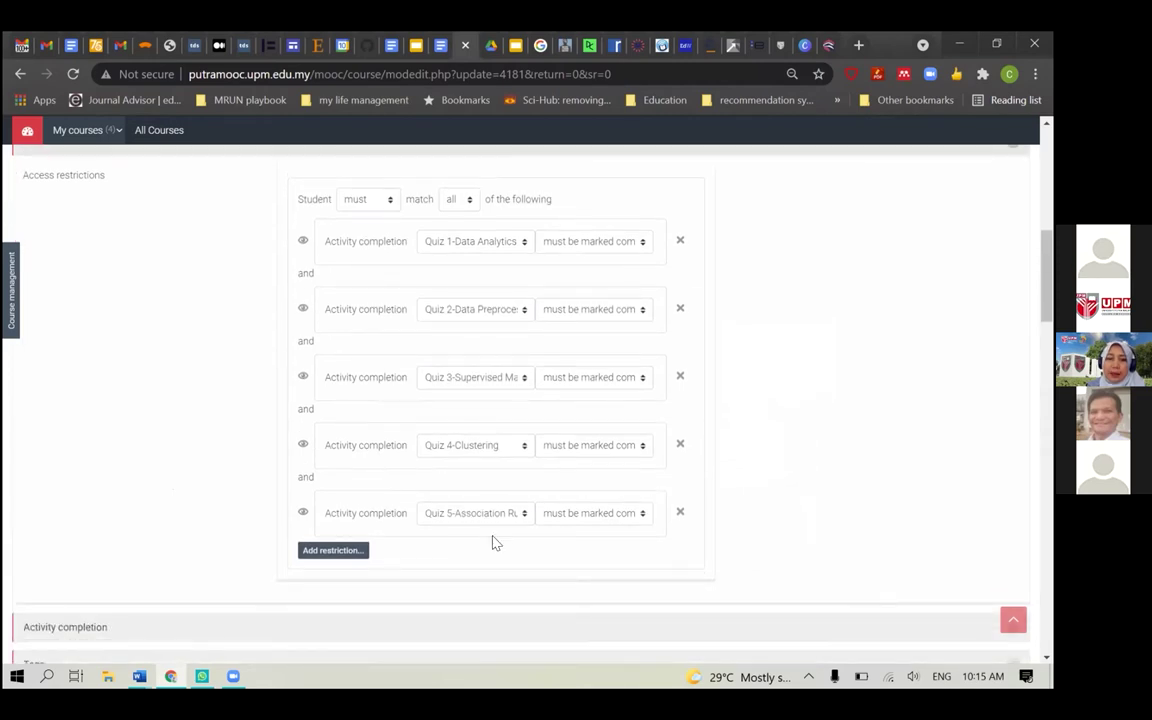
left_click(358, 552)
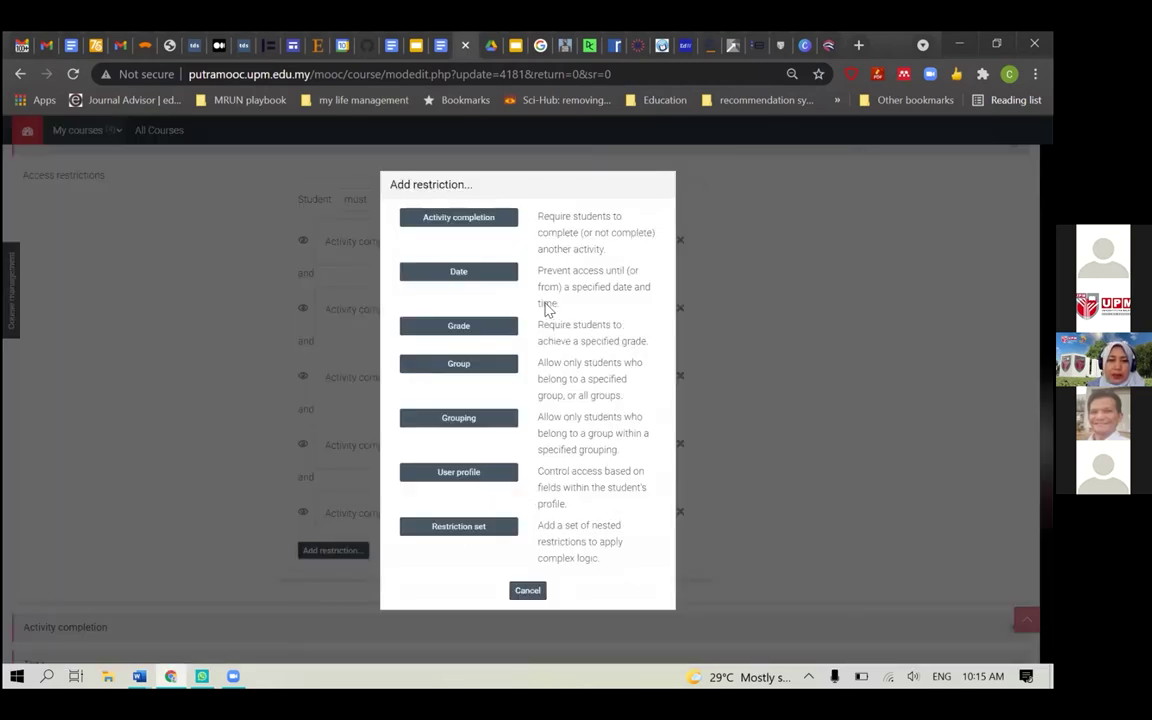
key("Return")
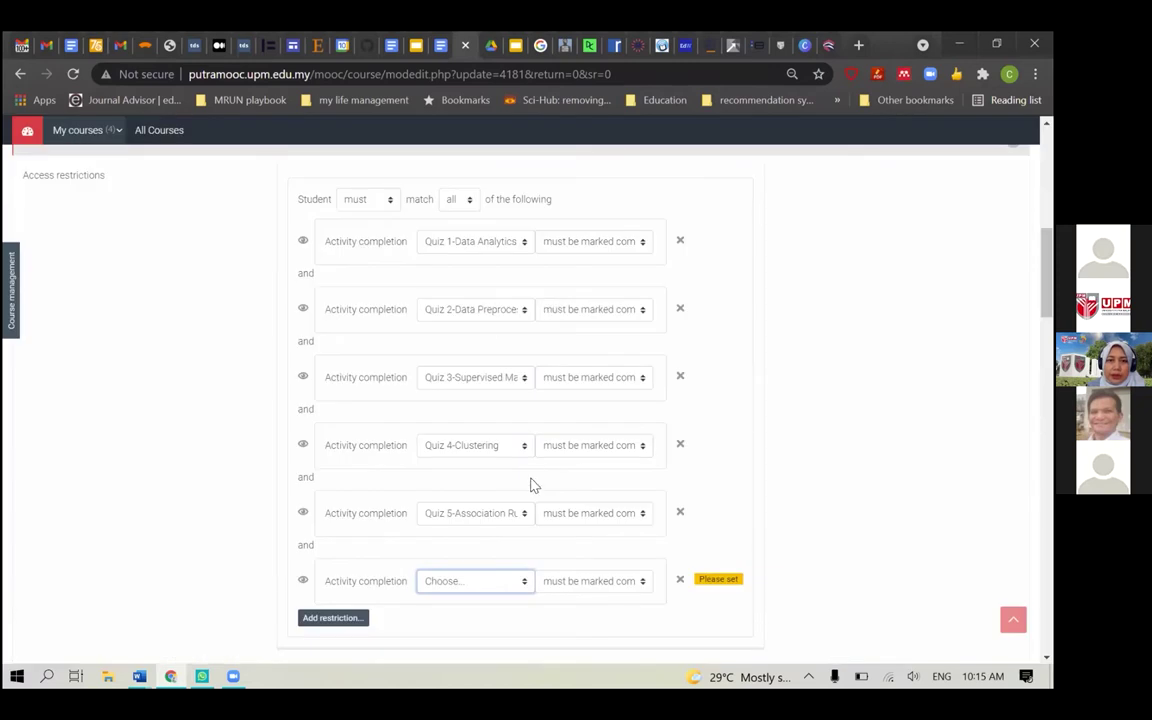
left_click(466, 584)
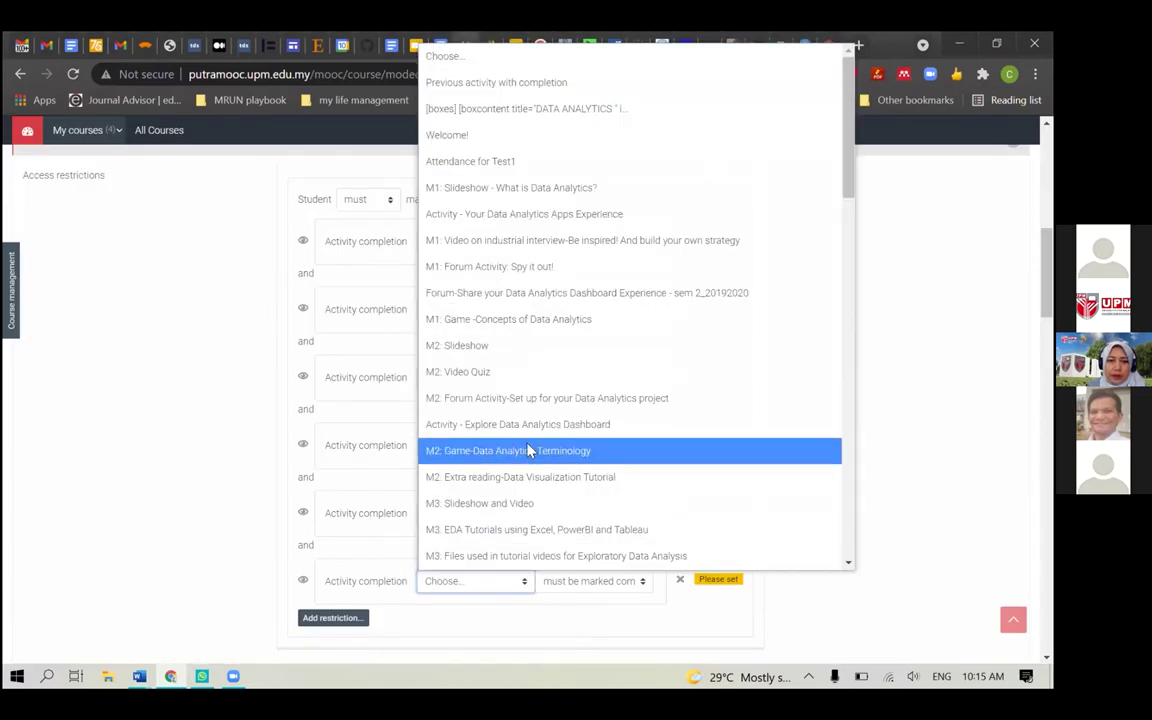
scroll(537, 437, "down", 3)
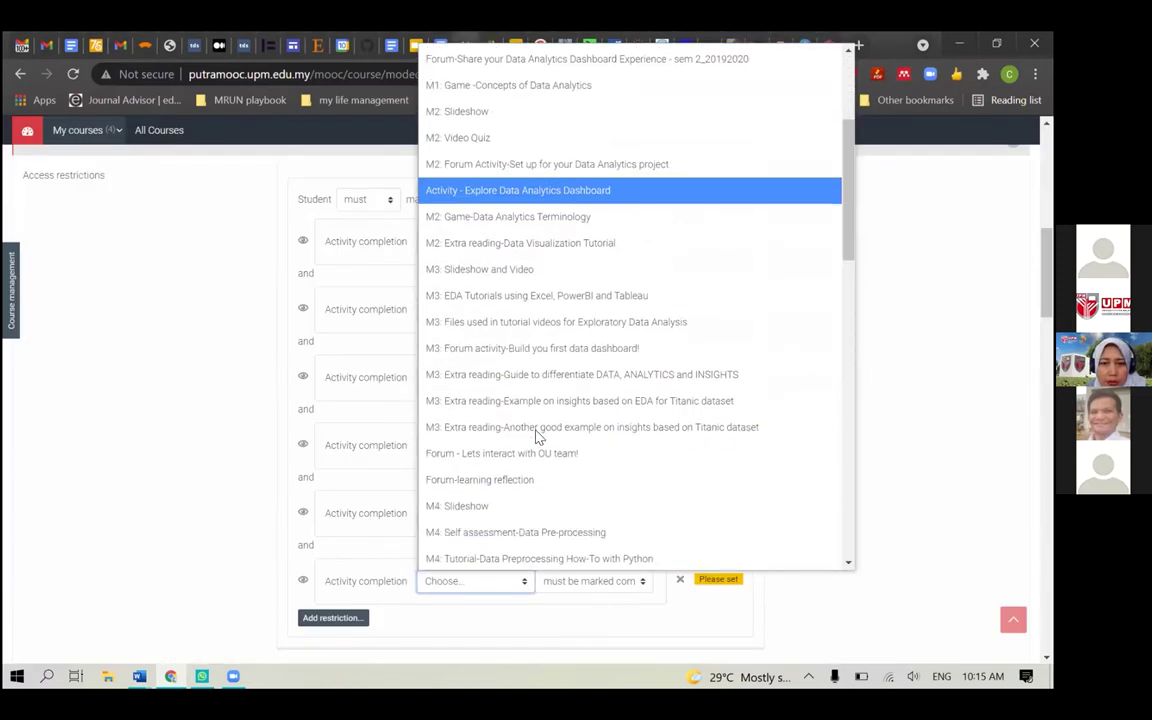
left_click(528, 349)
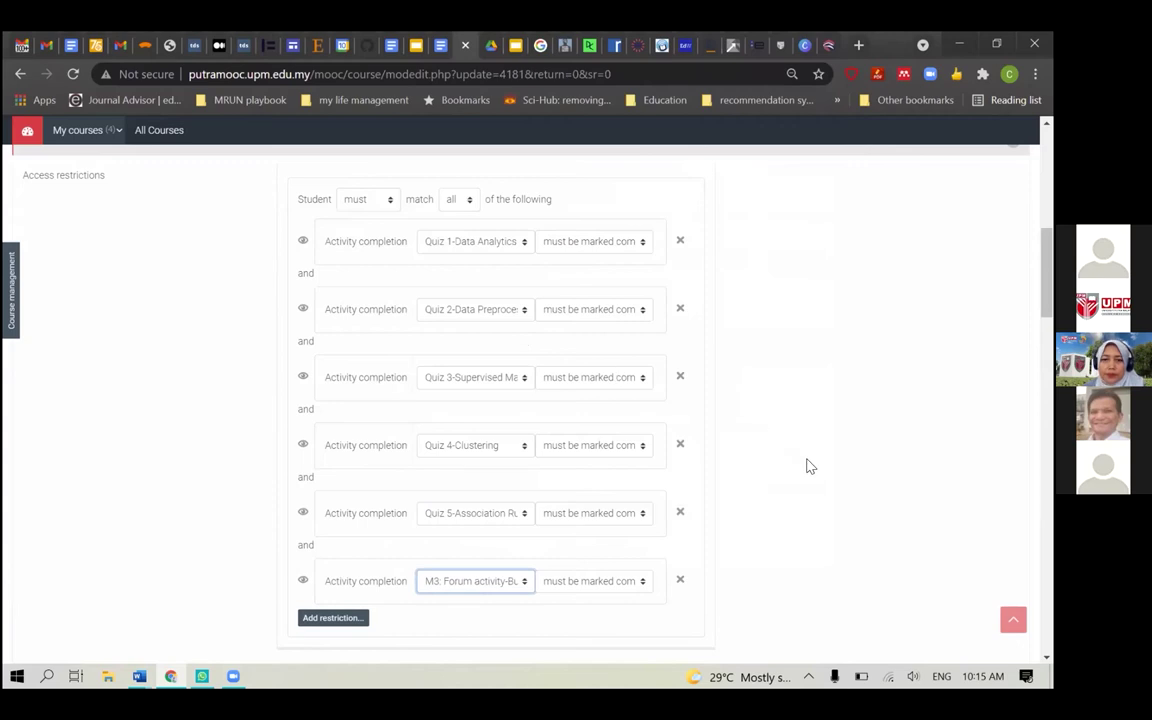
Try hiding the Quiz 5 and M3 forum restrictions from students and make both visible again
scroll(805, 465, "down", 3)
left_click(303, 403)
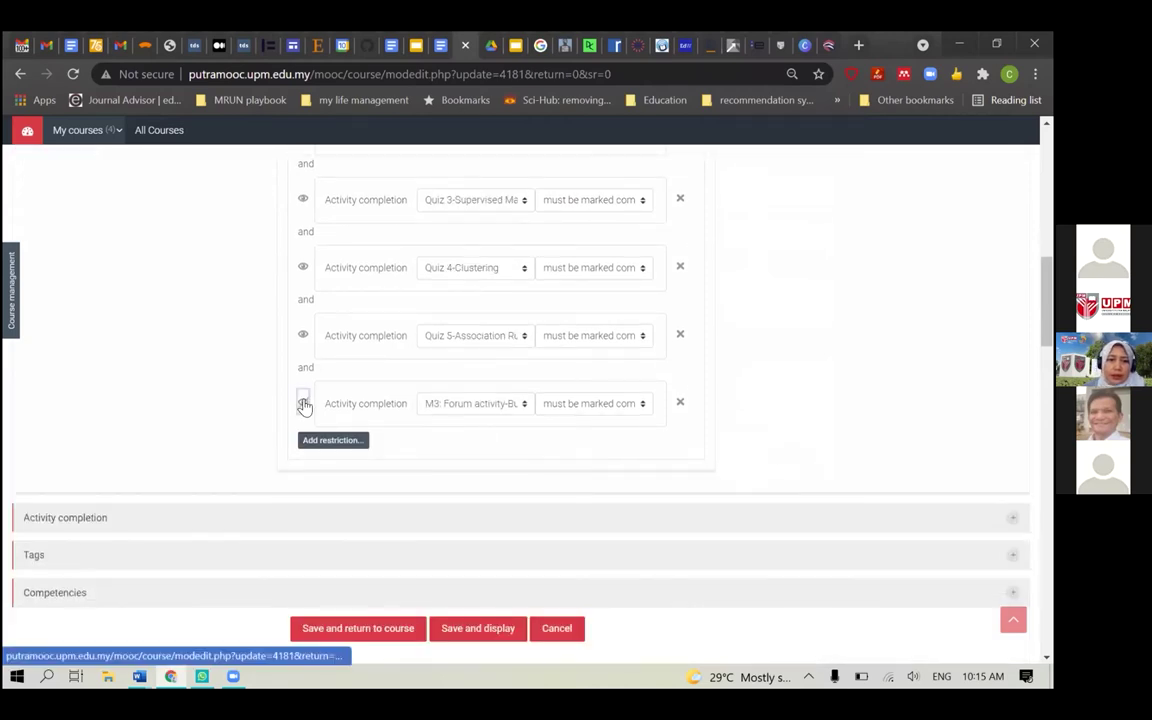
scroll(303, 338, "up", 2)
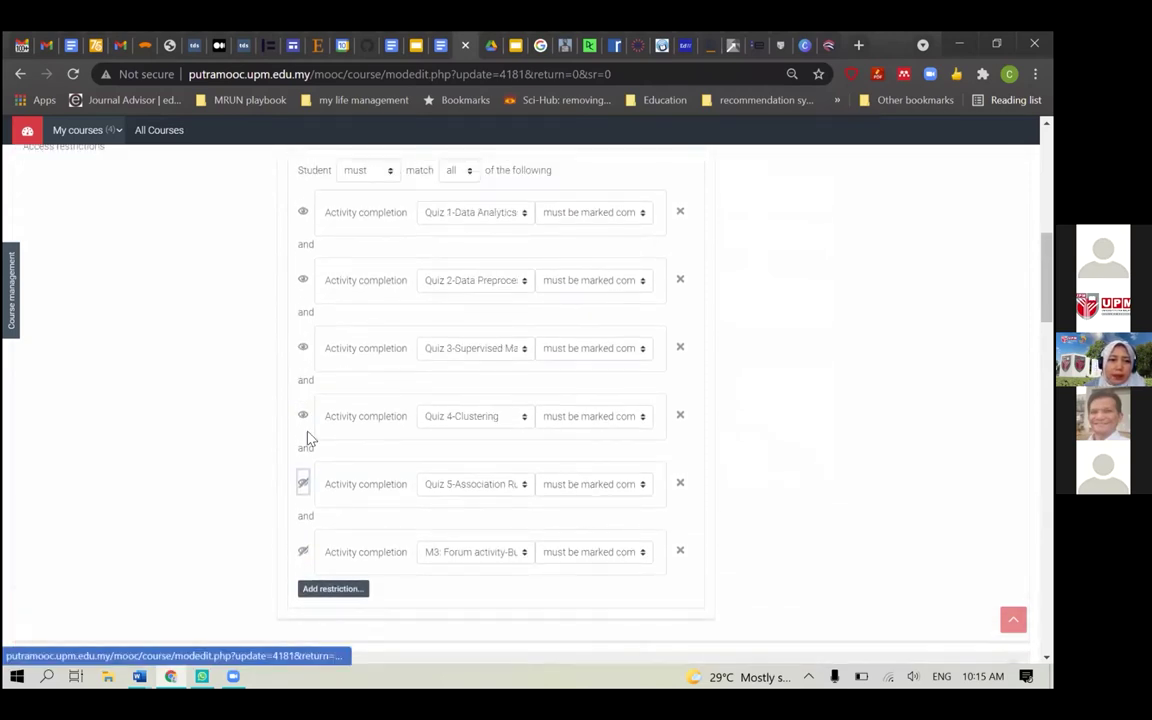
left_click(303, 551)
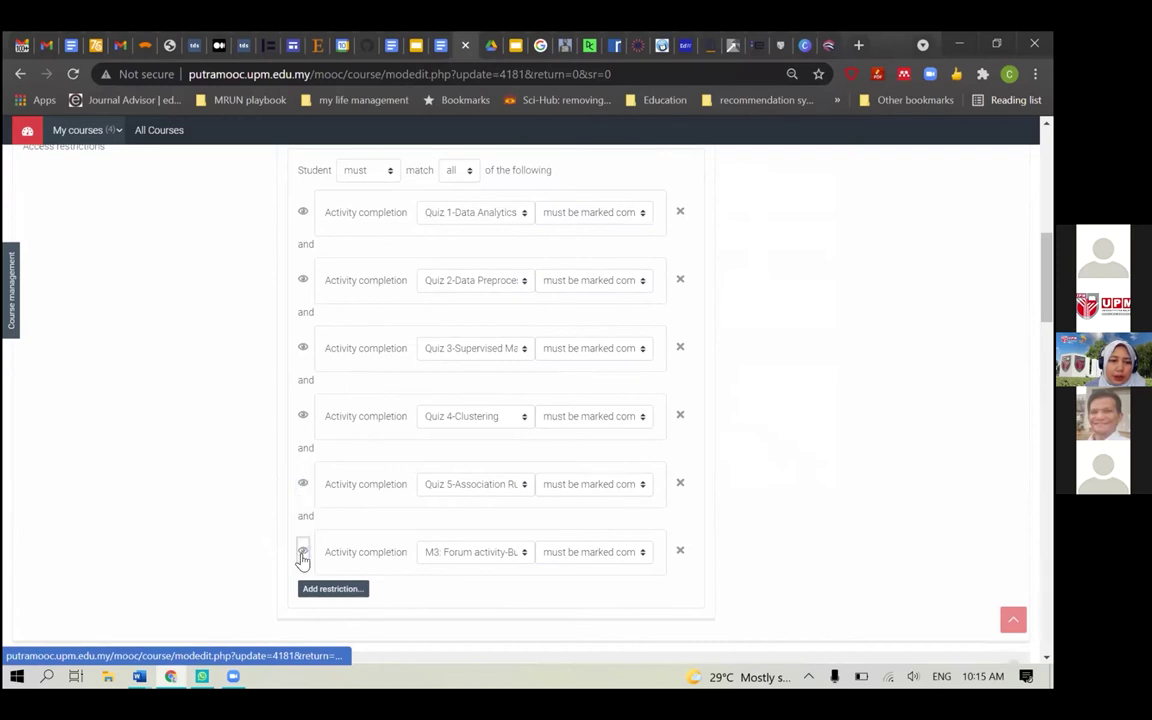
Clear the existing text from the certificate's description
scroll(188, 558, "down", 3)
scroll(188, 560, "up", 15)
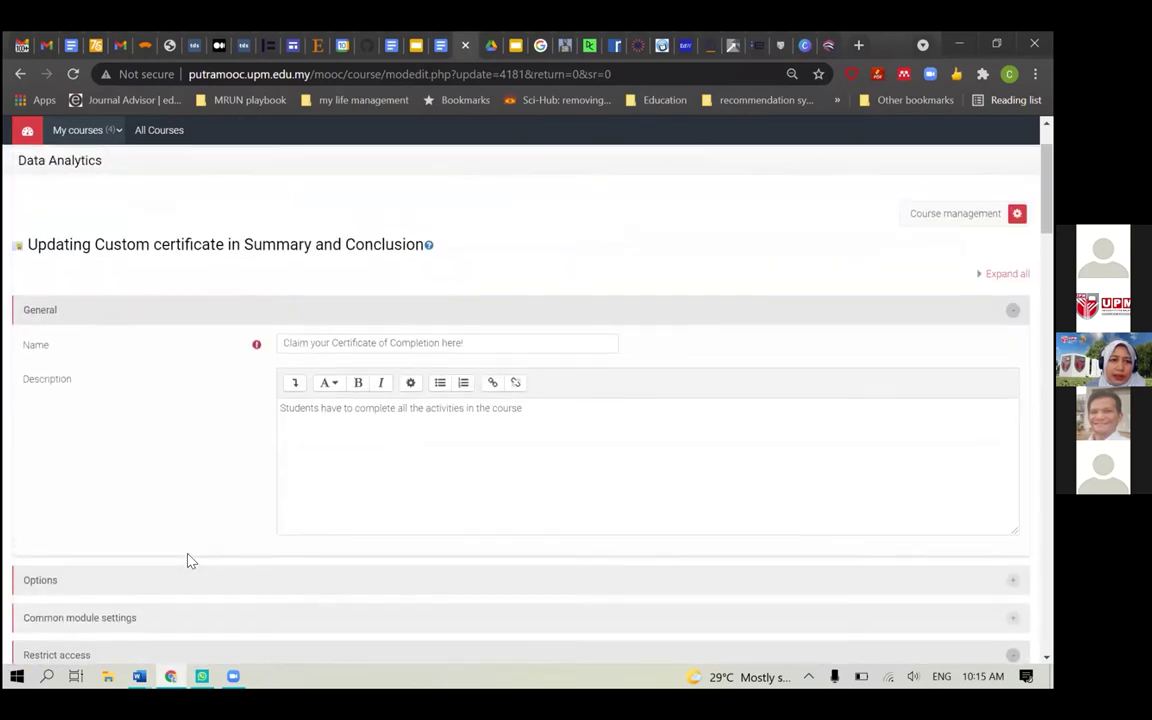
left_click(508, 503)
key("ctrl+a")
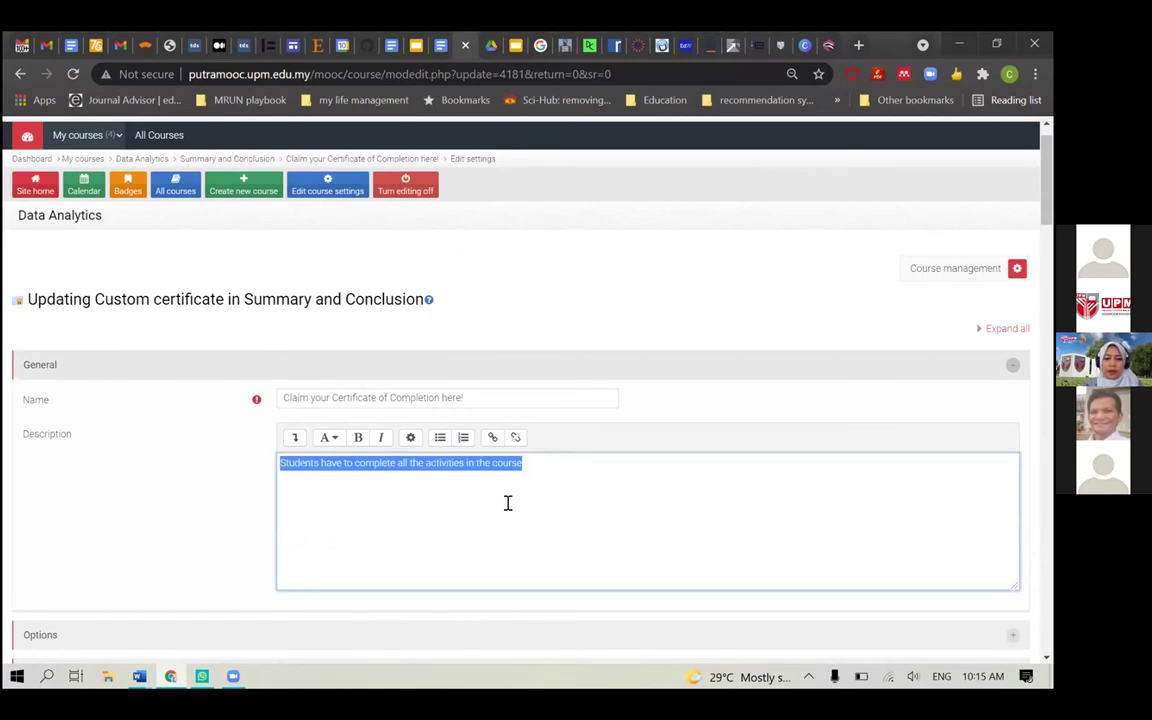
key("BackSpace")
type("Co")
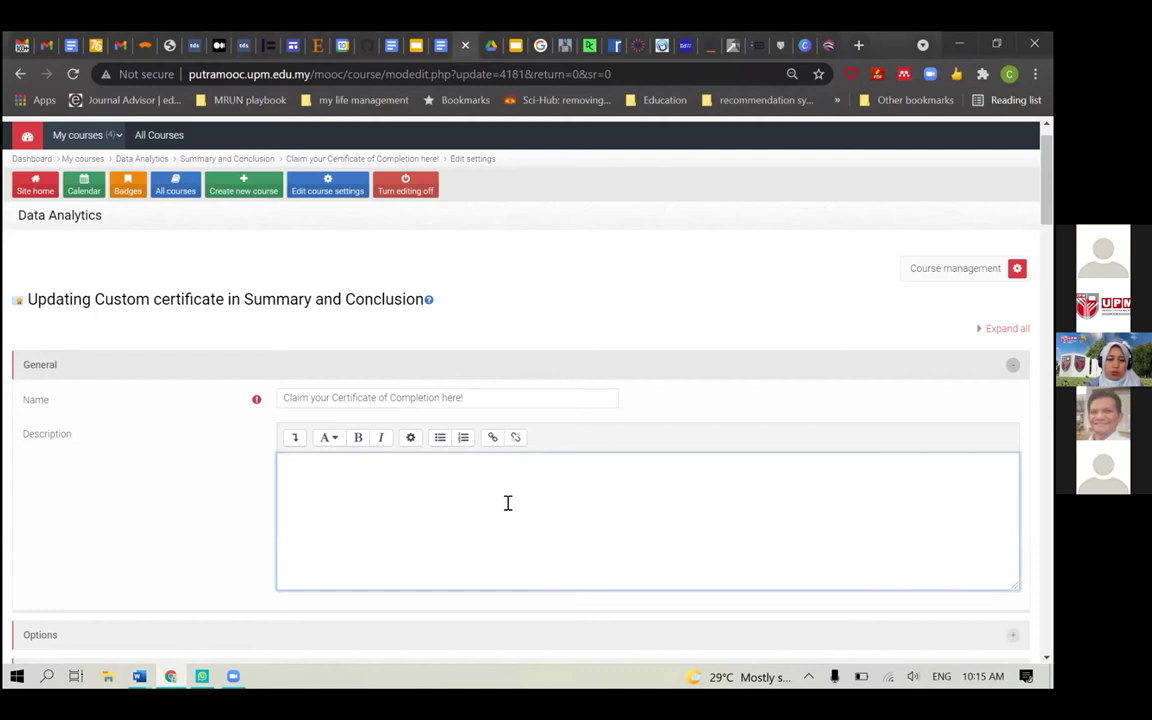
type("ngrats for achieving t")
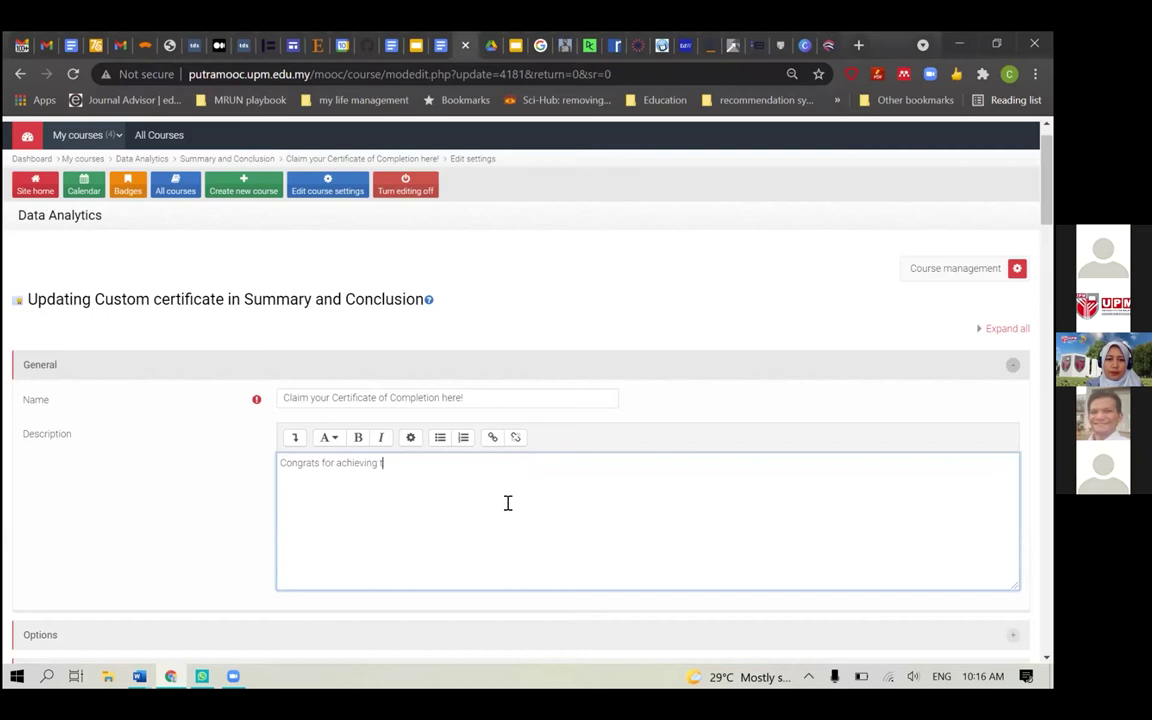
type("he end of th")
Replace the certificate's description with "Now that you have reached the end of the course, you may claim your certificate of completion. The certificate"
key("ctrl+a")
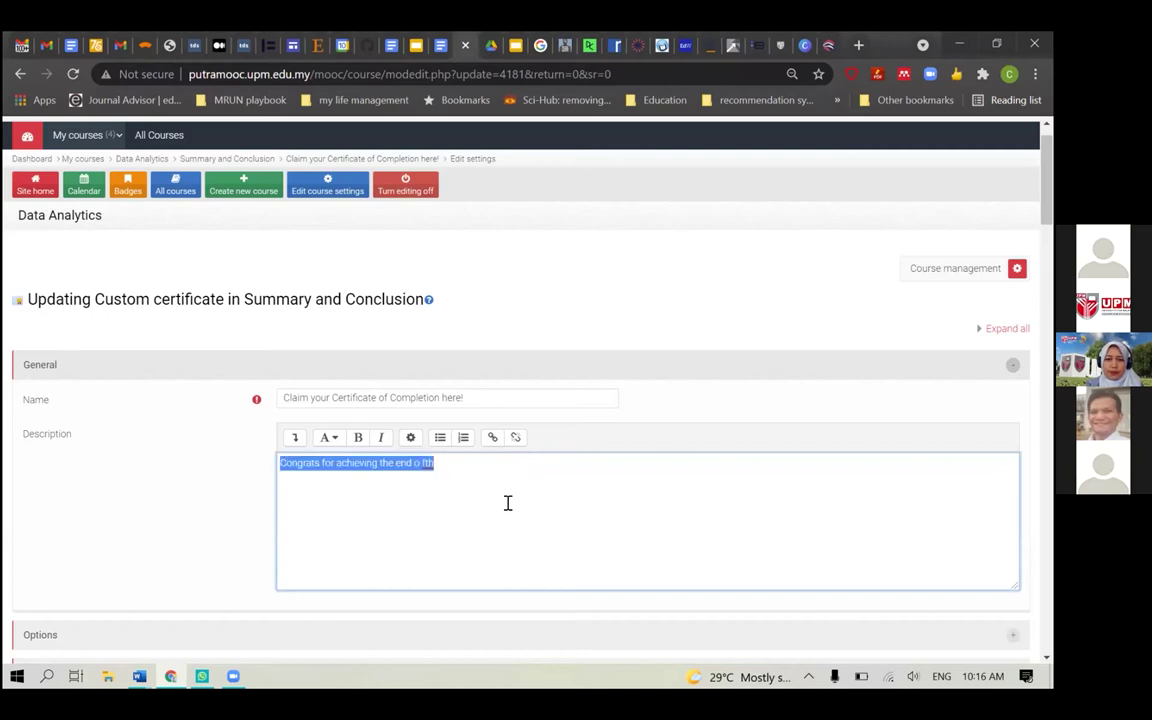
type("Now that you")
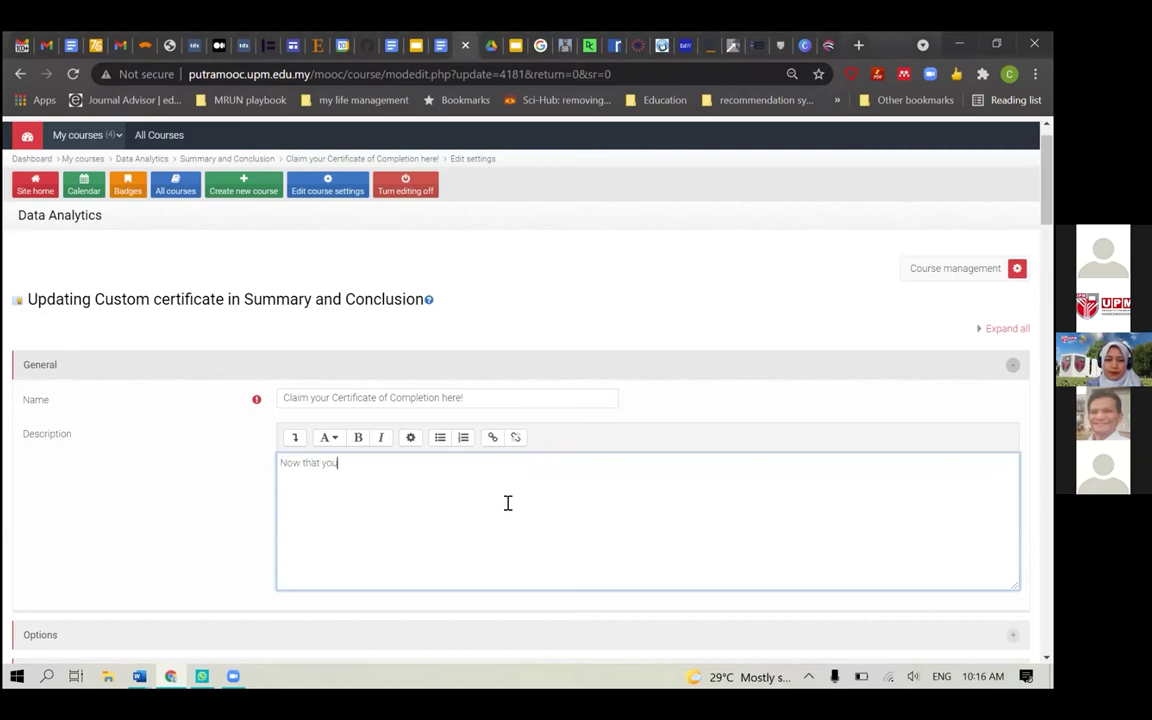
type(" have reache")
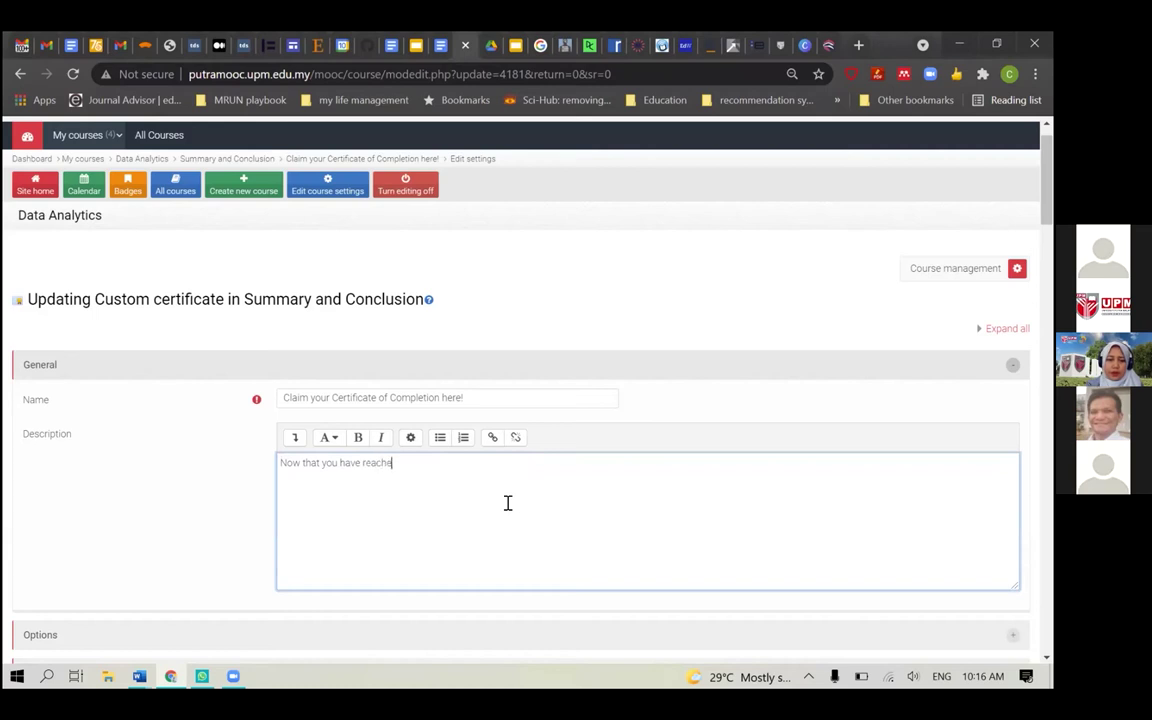
type("d the end of the course, you may claim your cer")
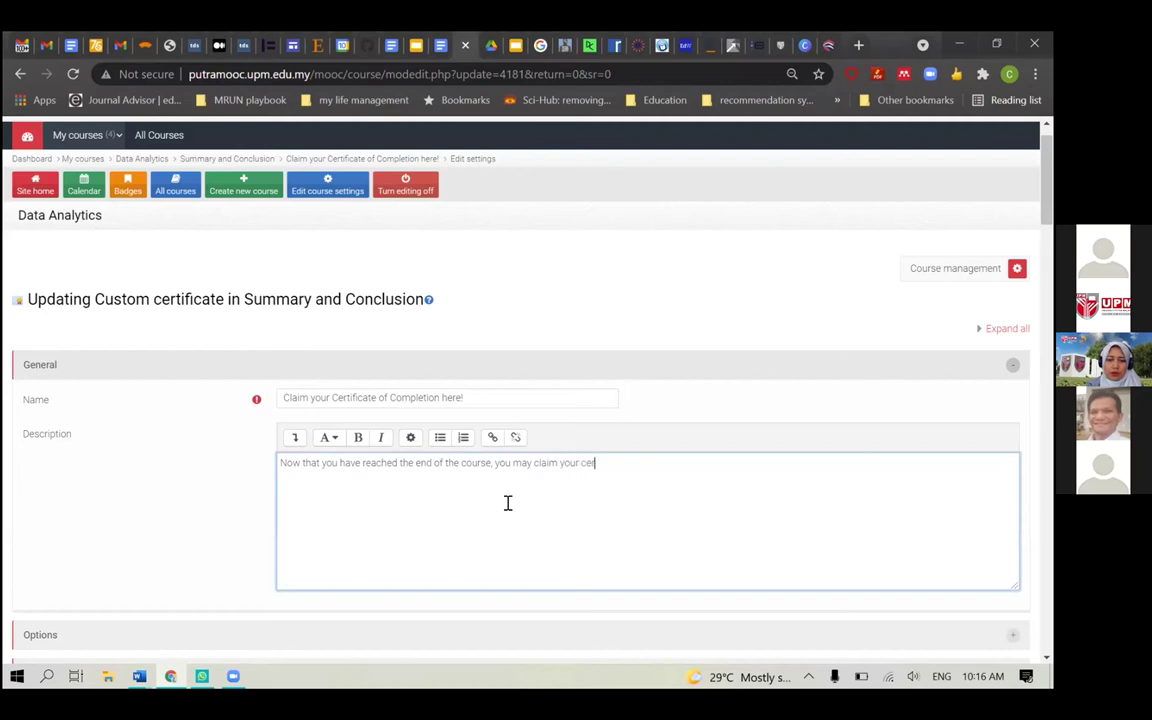
type("tificate of completion. The certificate")
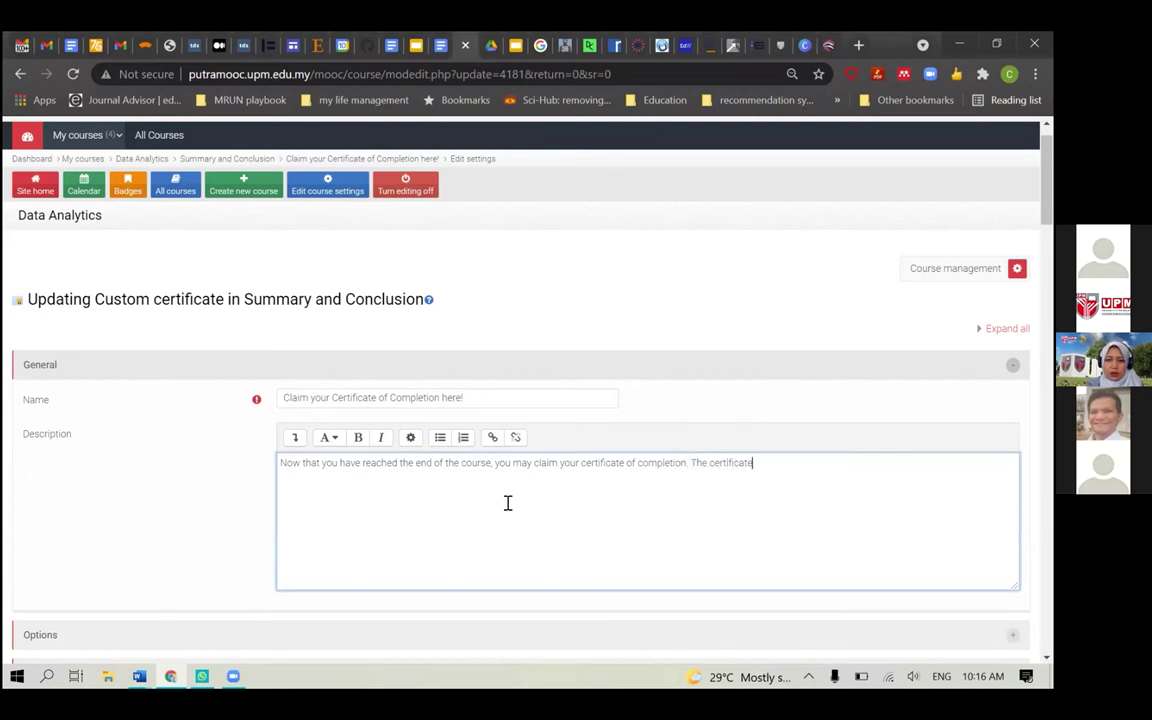
Continue the description's second sentence with "will be awarded IF YOU PASSED ALL THE QUIZZES in Checkpoint 1 and Checkpoint"
type(" will be awarded if you pass")
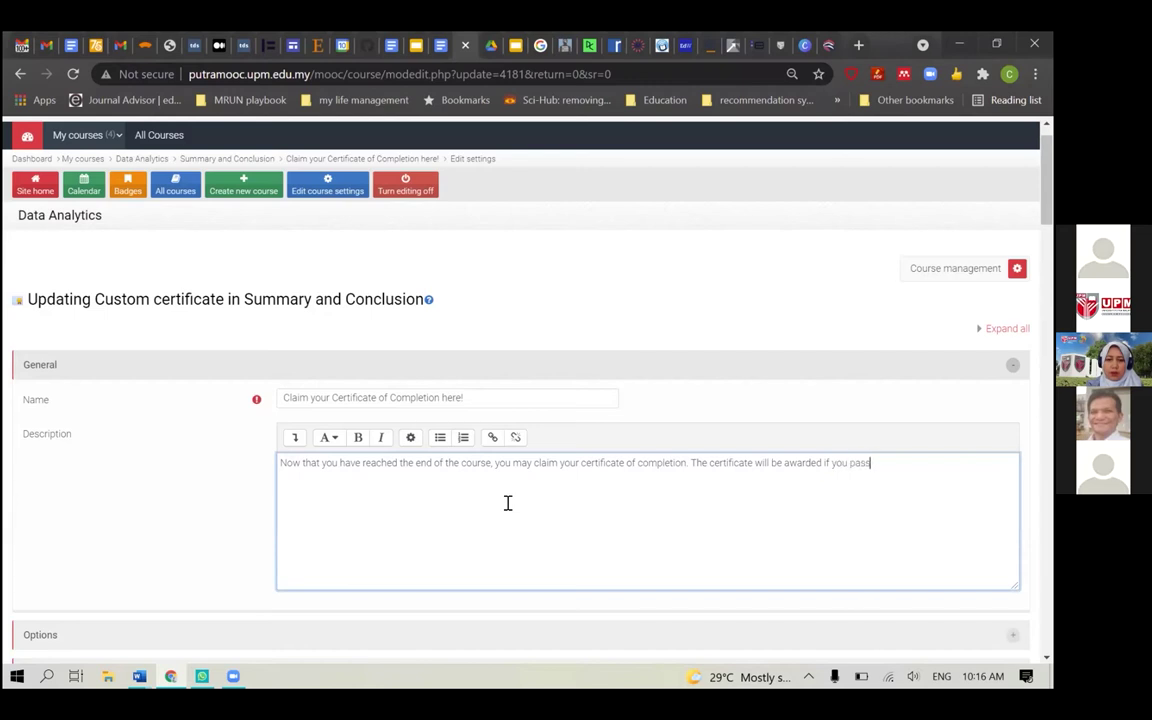
key("BackSpace")
key("BackSpace")
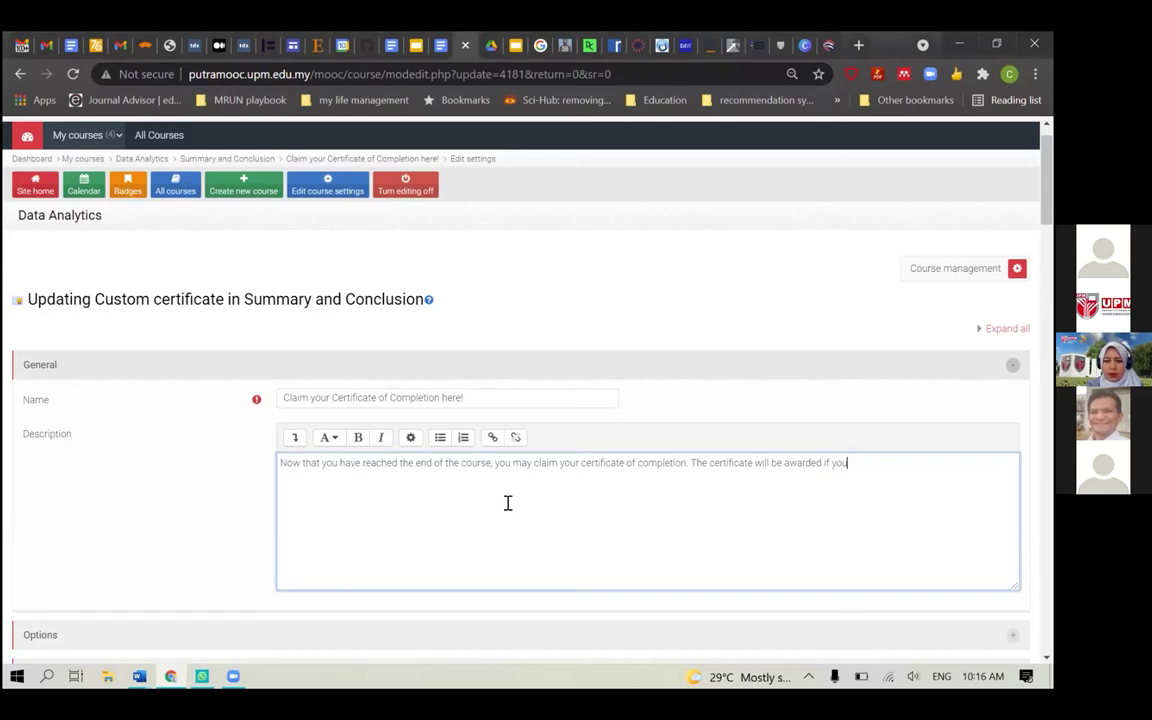
key("BackSpace")
key("BackSpace")
type("IF YOUR")
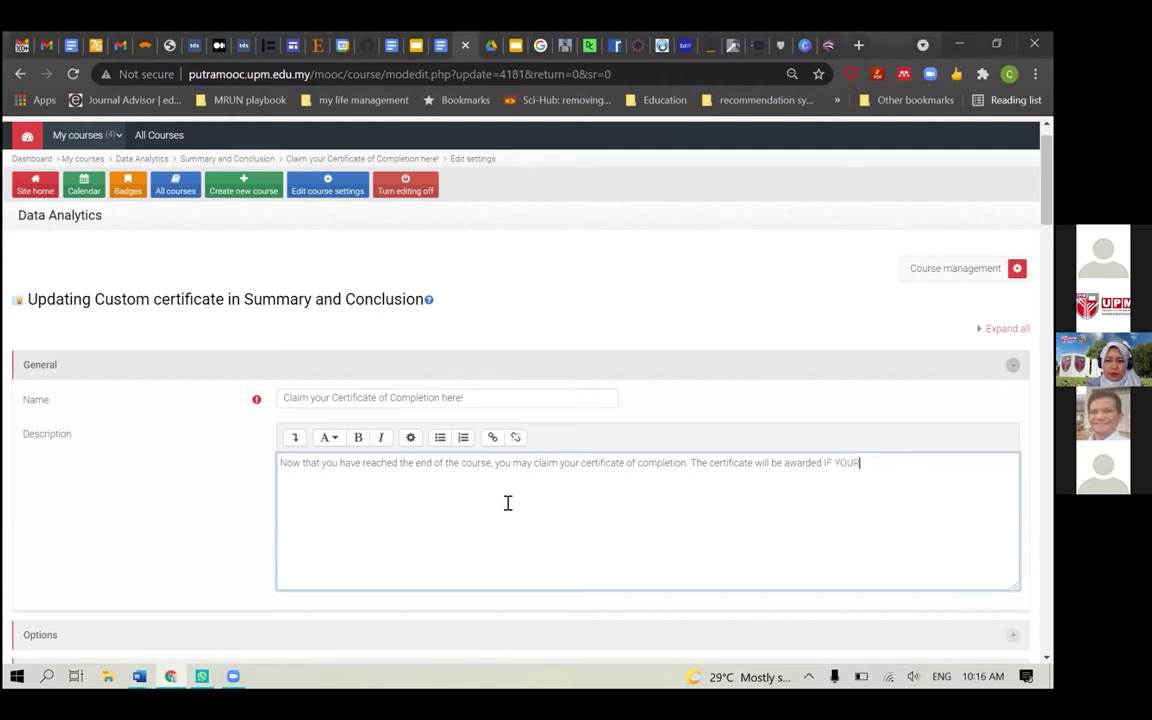
key("BackSpace")
type(" PASSED AL")
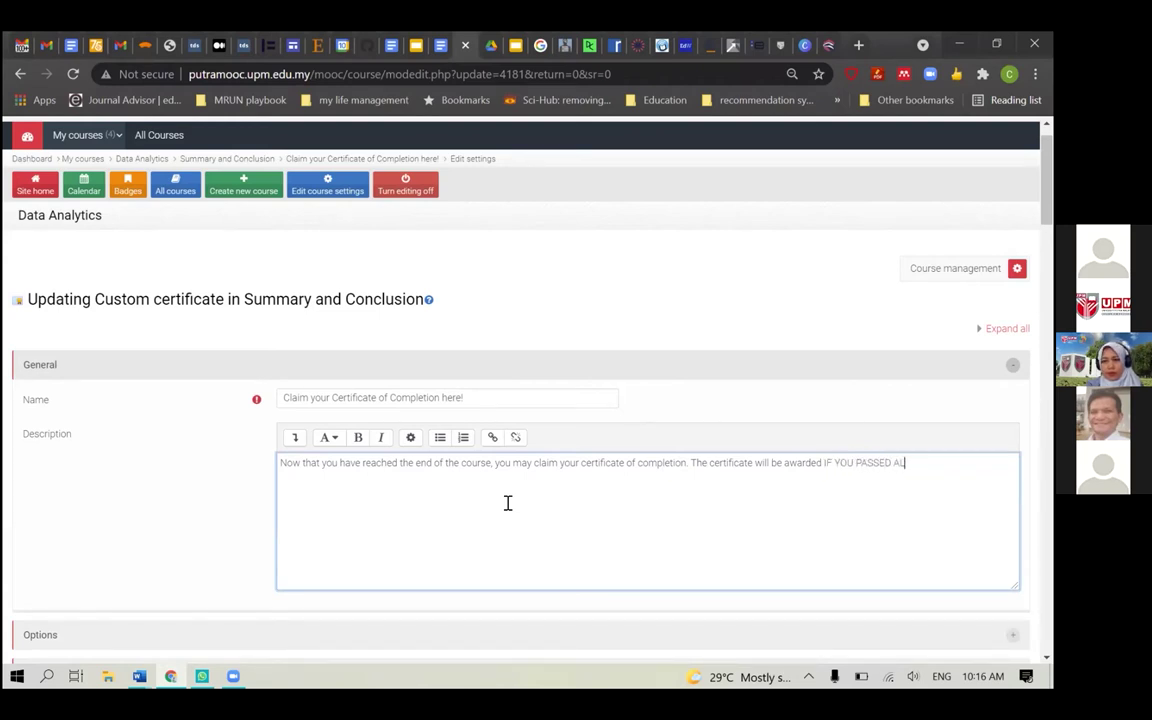
type("L THE QUIZZES")
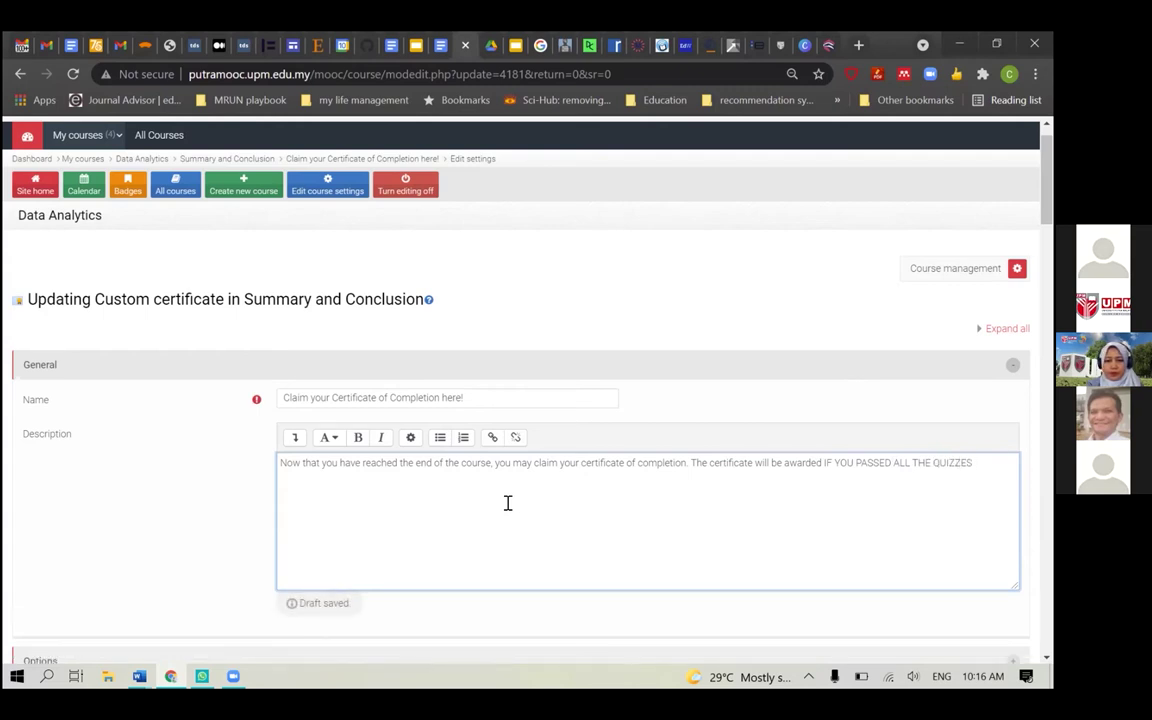
type(" in Checkpoint")
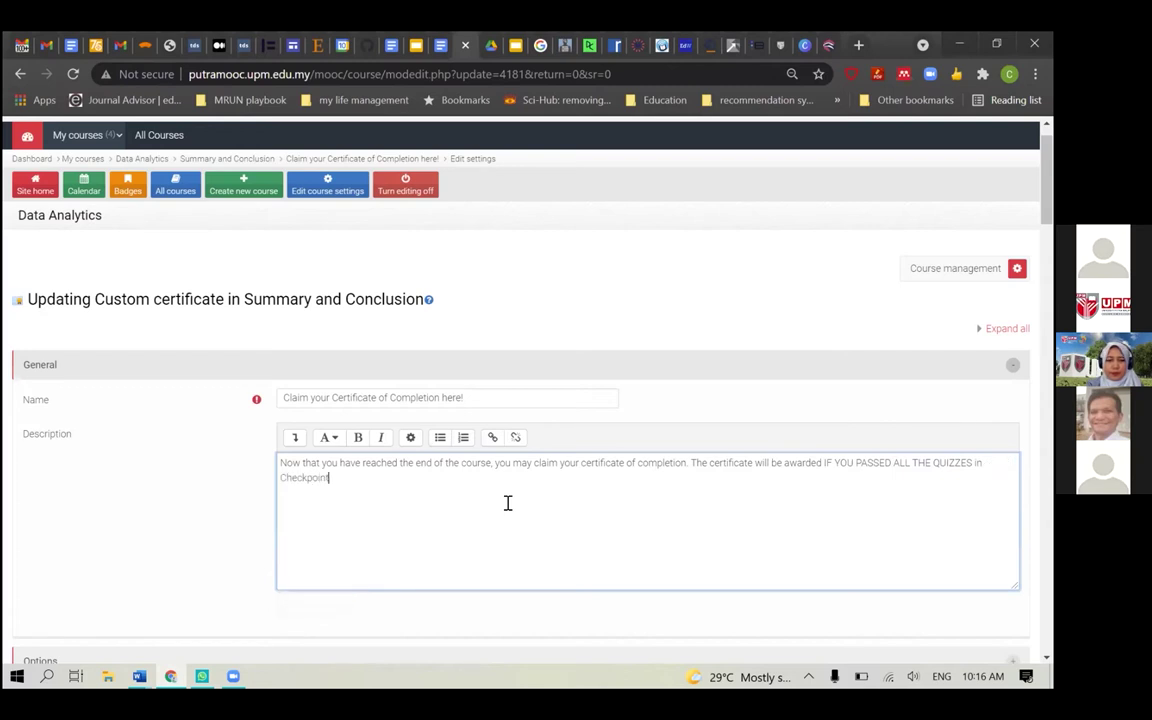
type(" 1 and Checkpoint")
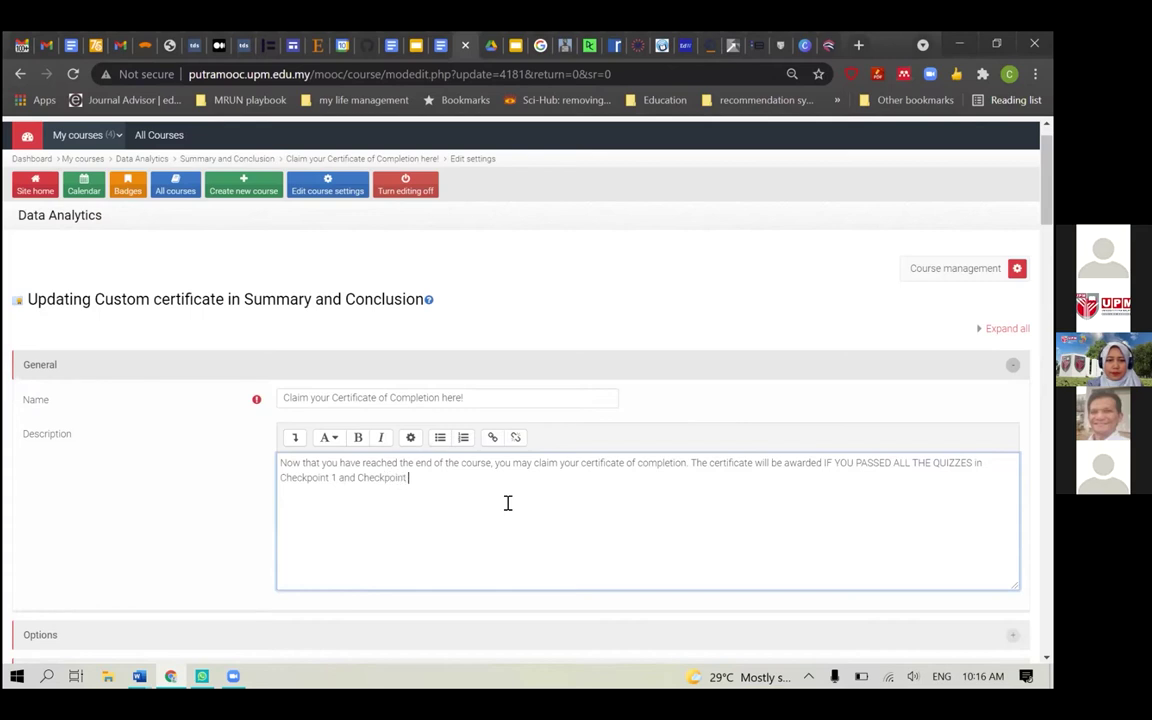
Finish the description with "2. Please also complete the forum in Module 2." and start the sentence "The certificate will be awarded" on a new line
type(" 2. Please also c")
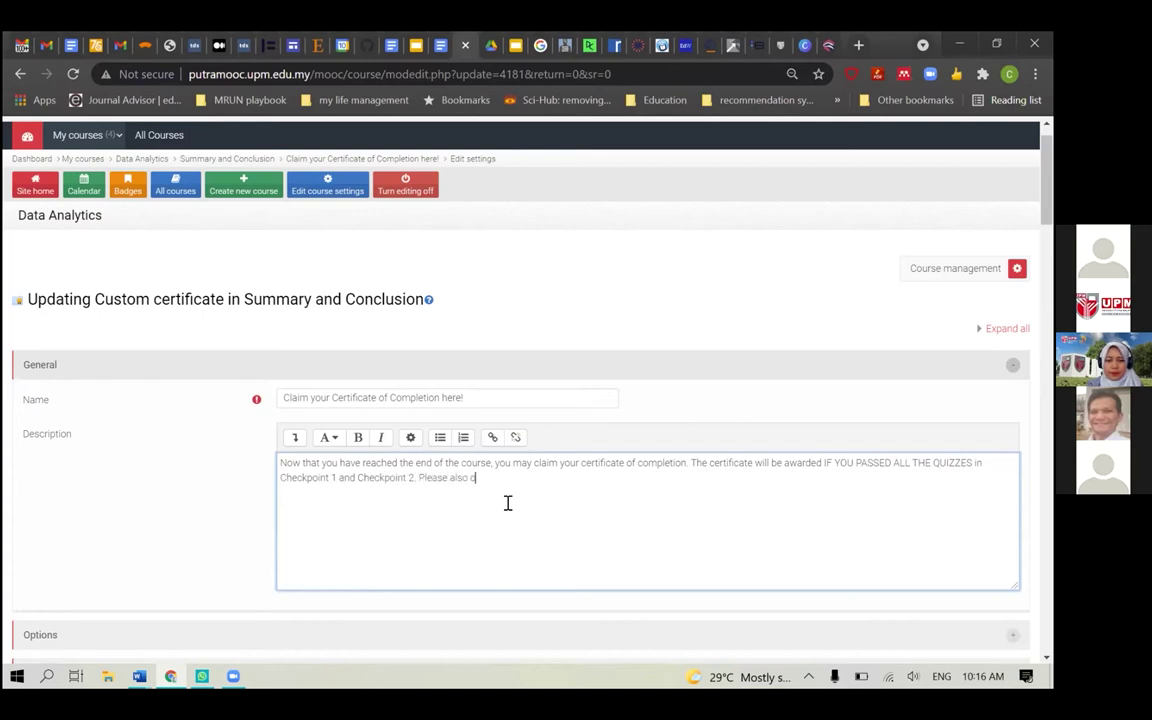
type("omplete the forum in Modu")
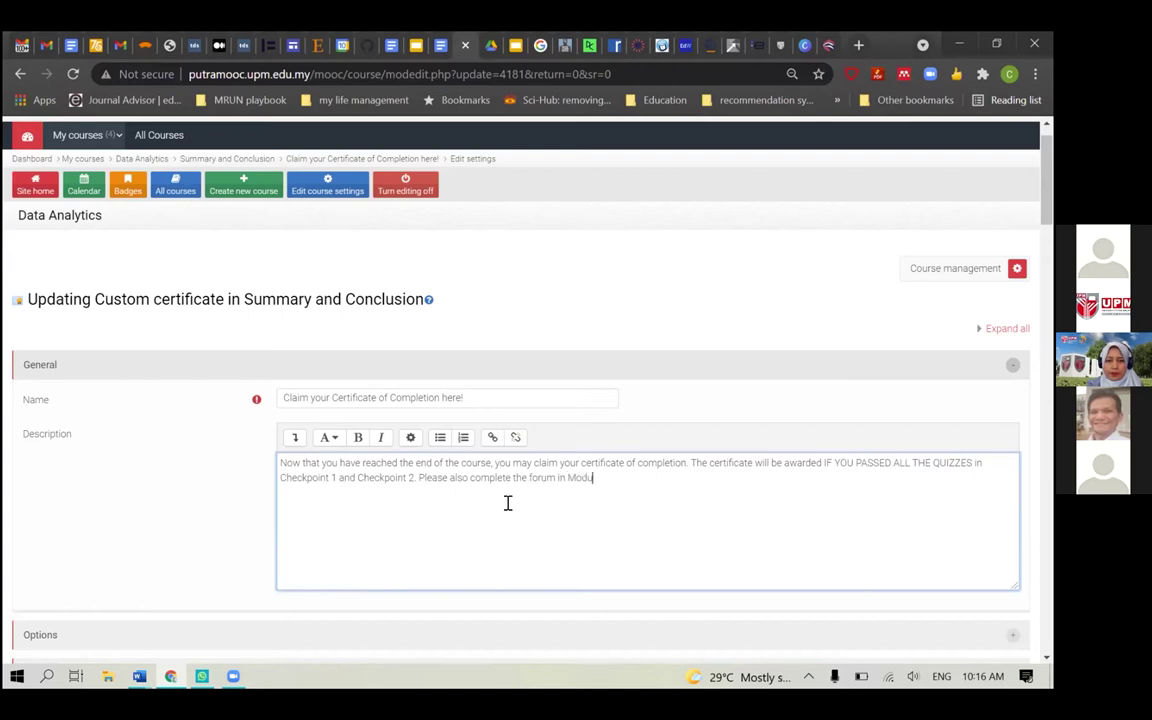
key("Up")
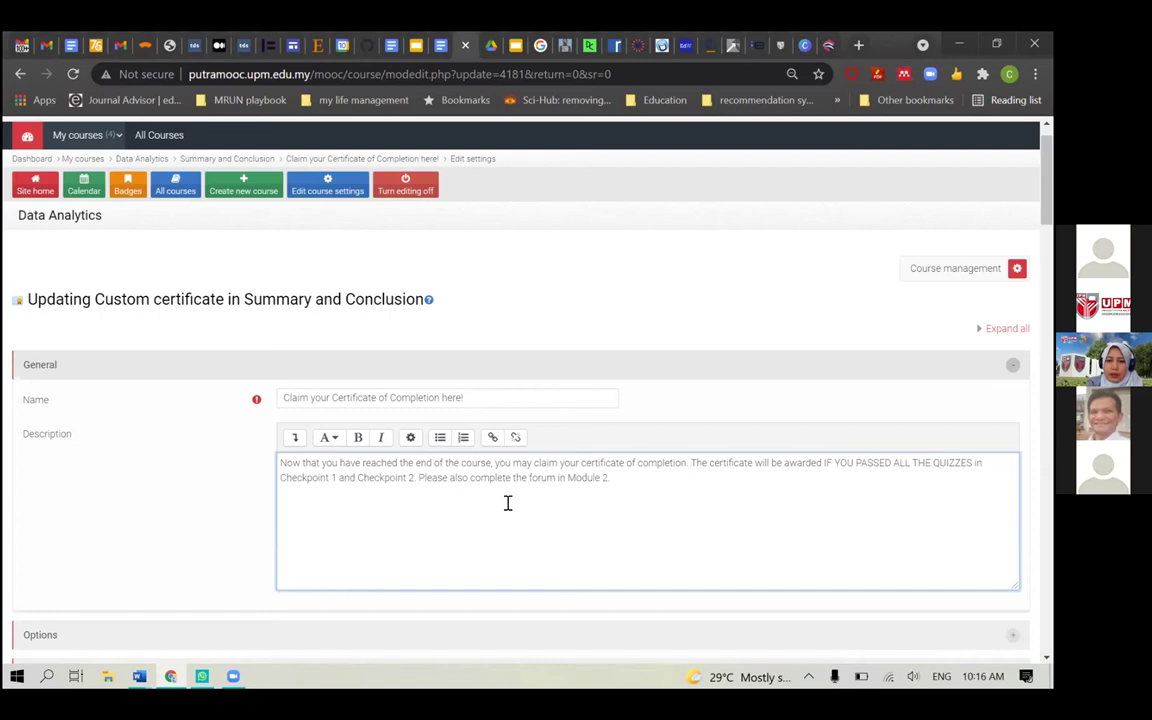
key("Return")
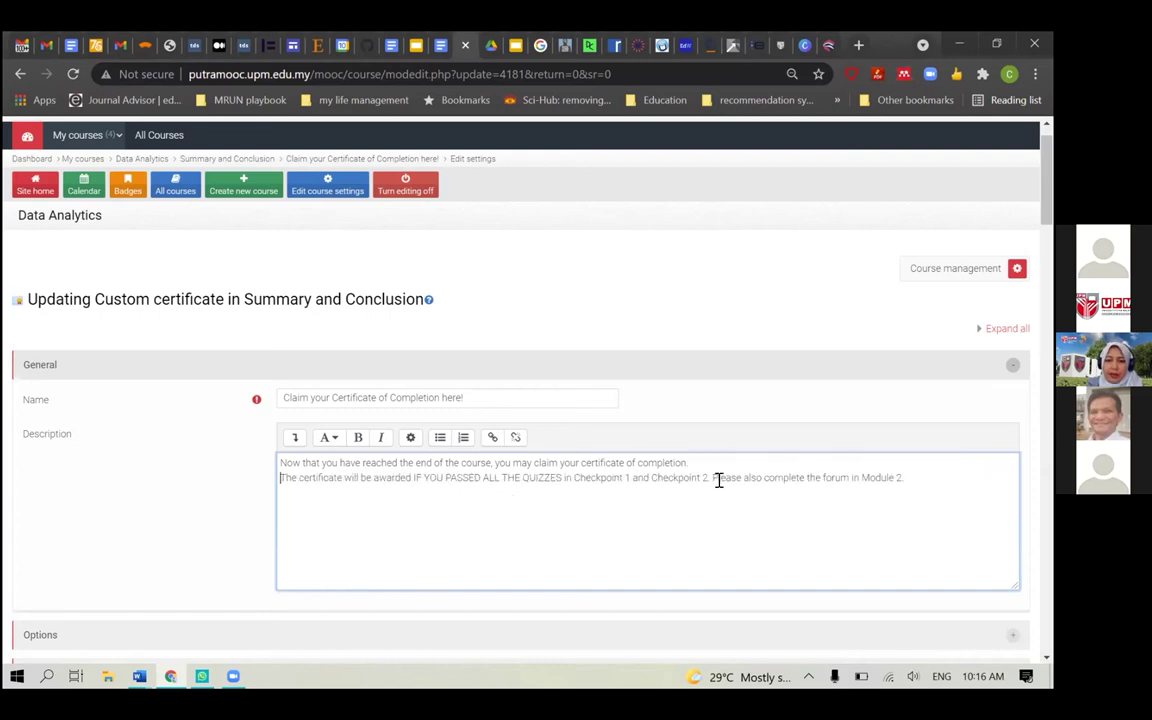
Format the certificate's whole description as Heading (small), then save and display the certificate
key("ctrl+a")
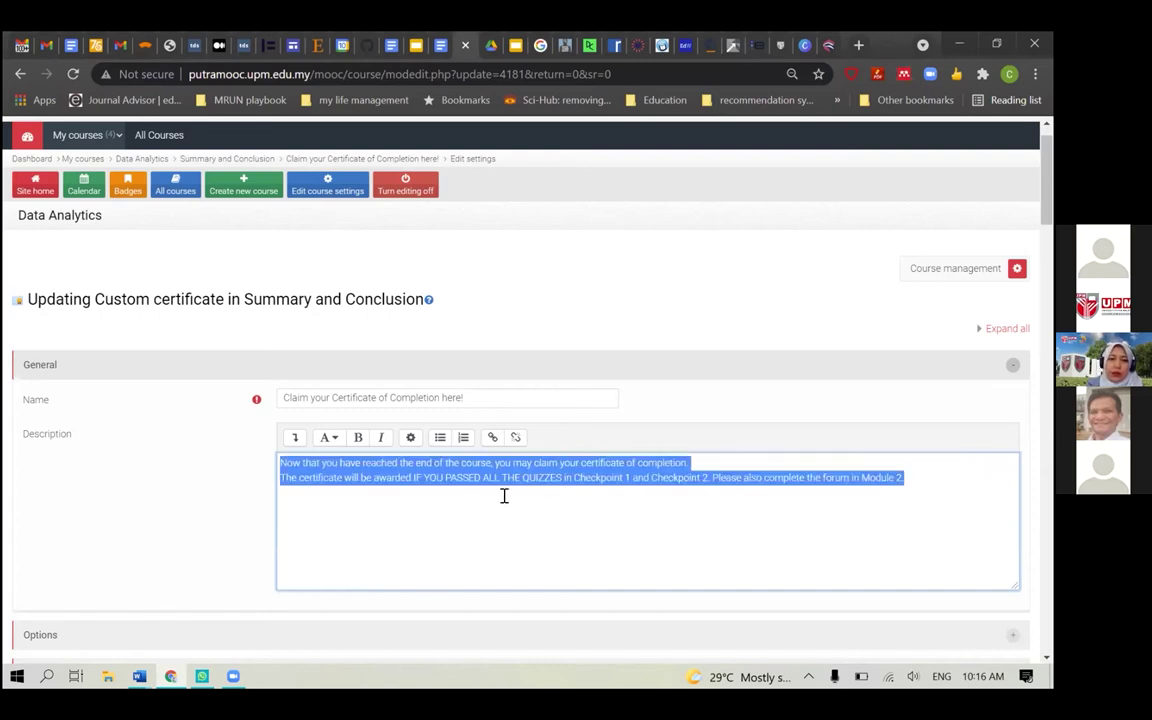
left_click(296, 442)
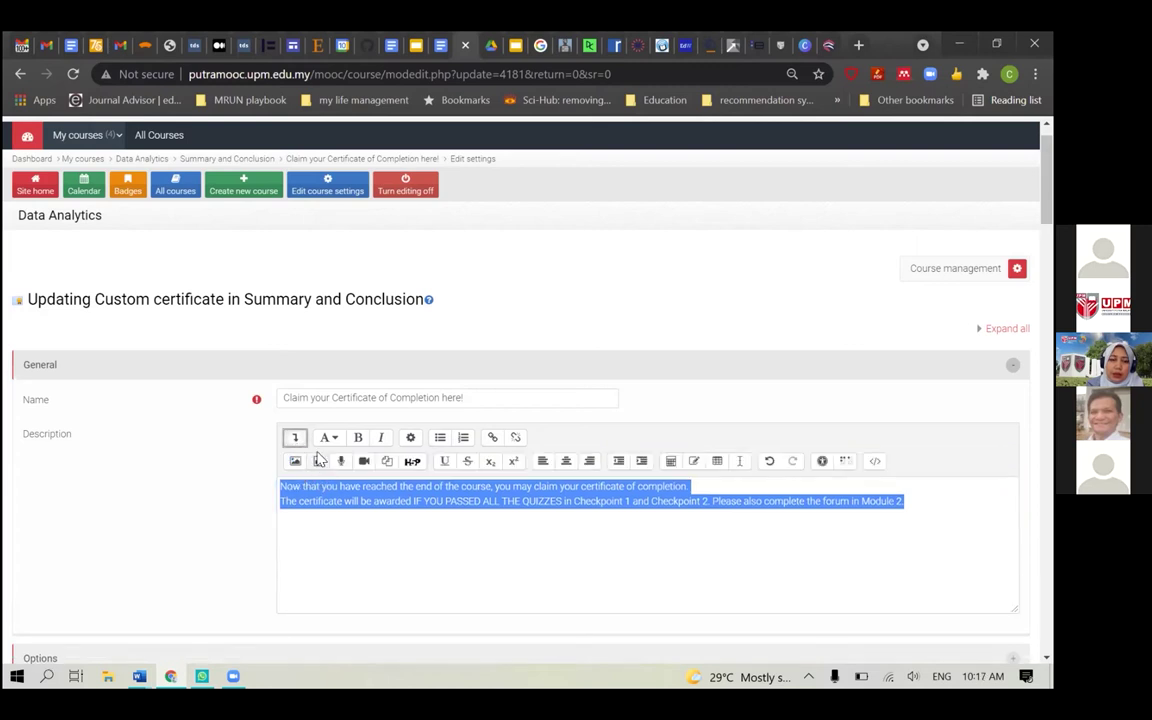
left_click(329, 438)
left_click(346, 458)
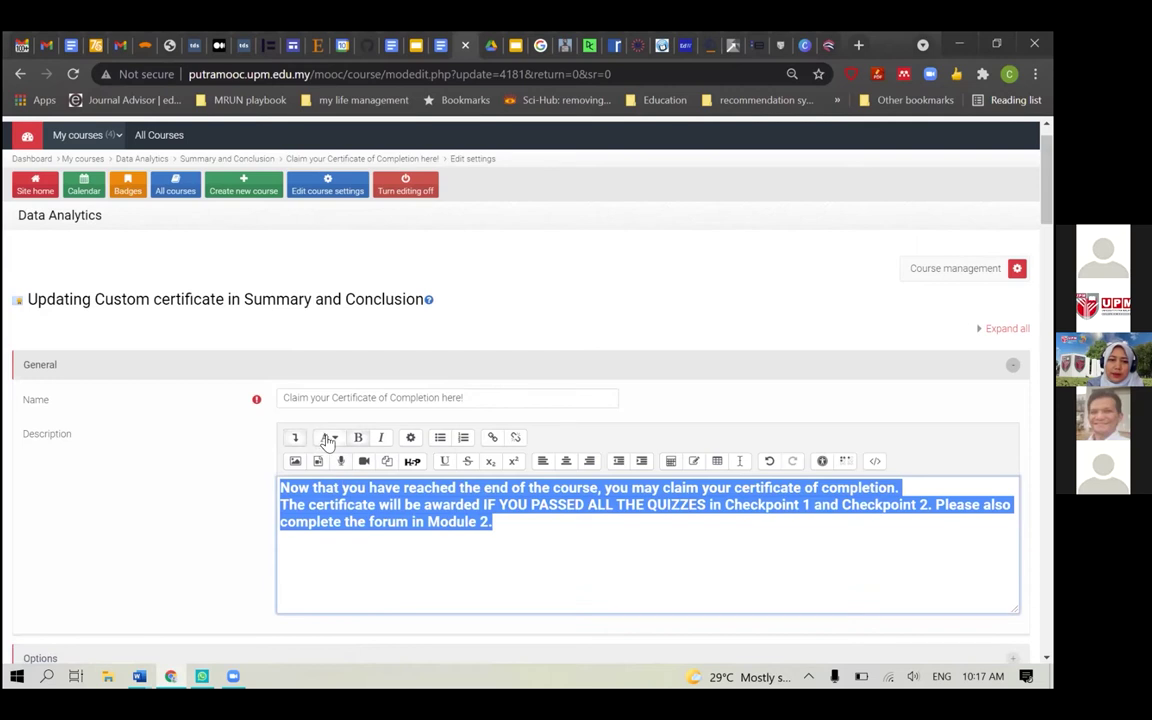
left_click(329, 437)
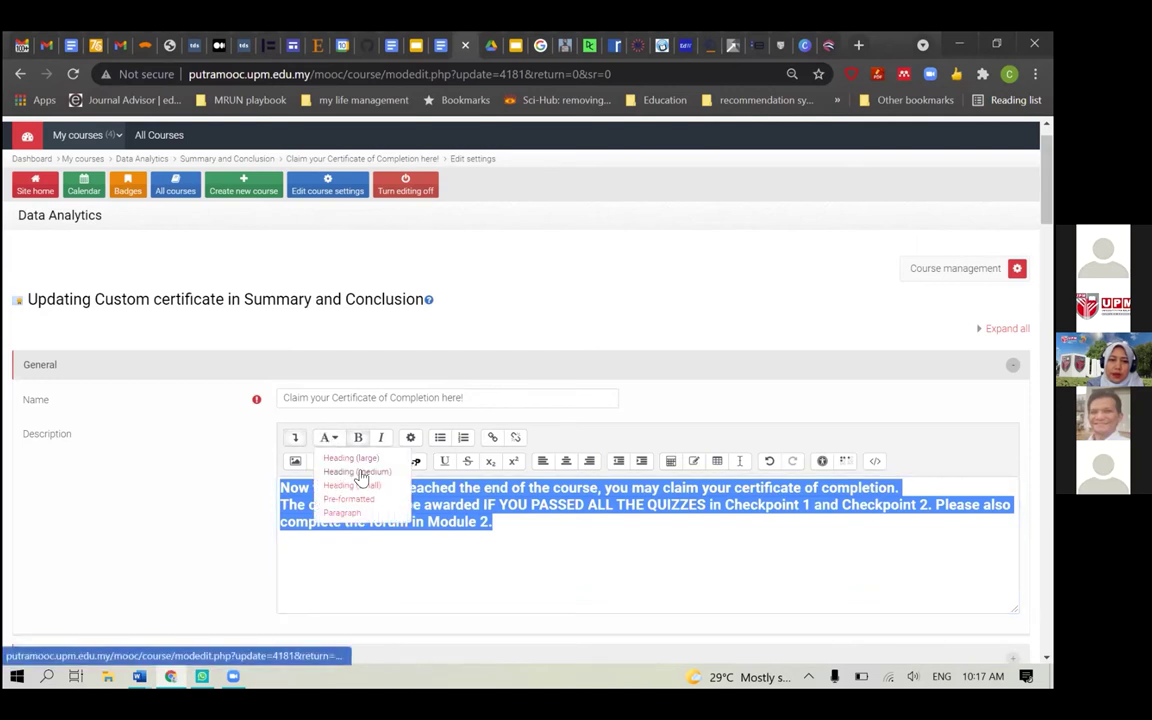
left_click(345, 484)
scroll(167, 532, "down", 3)
scroll(167, 532, "down", 10)
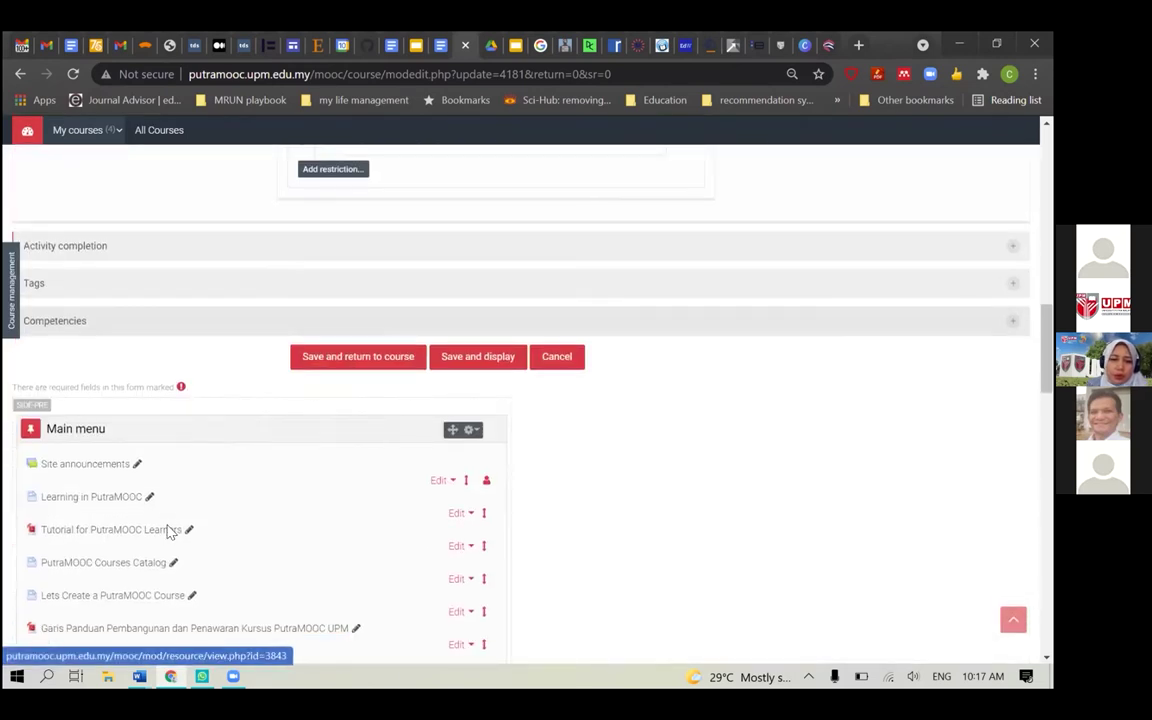
left_click(479, 357)
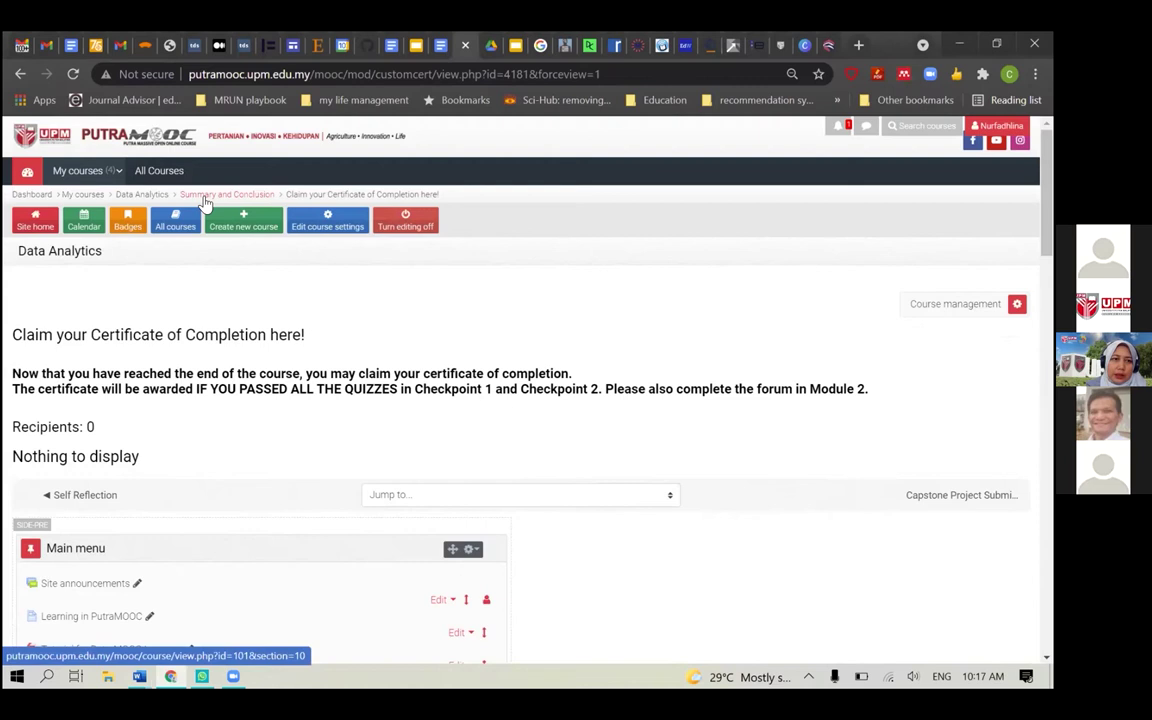
Return to the Data Analytics course and reopen the settings of the Certificate of Completion activity in Summary and Conclusion
left_click(145, 195)
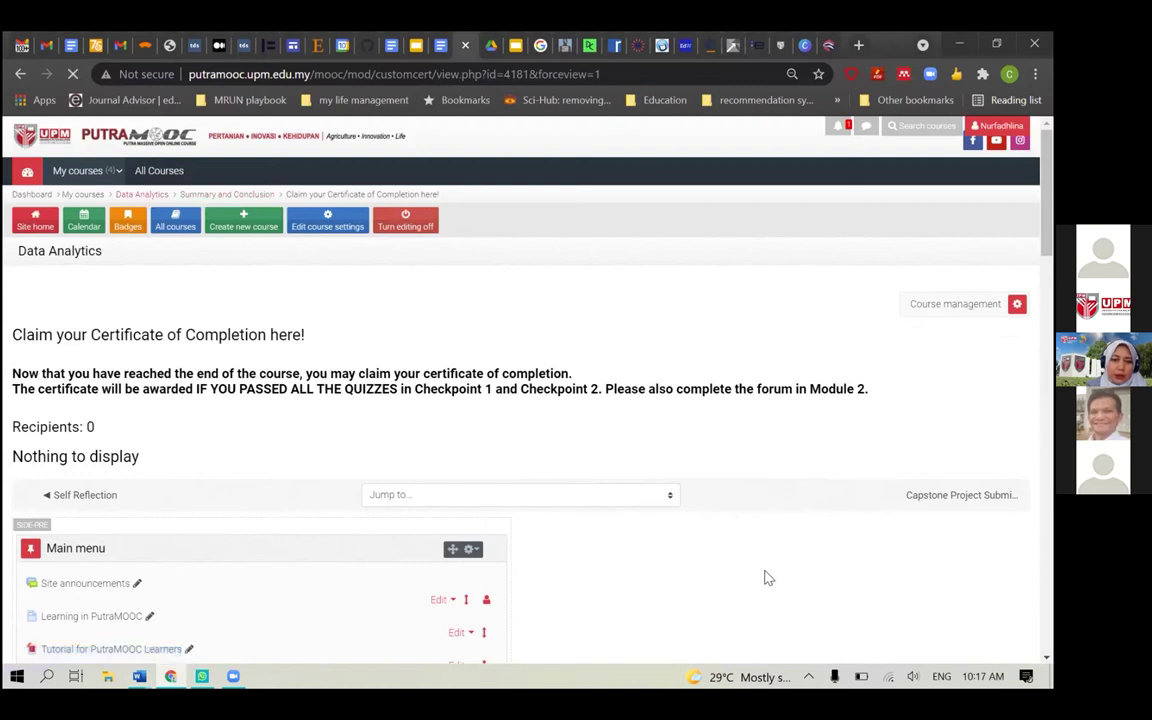
scroll(767, 578, "down", 10)
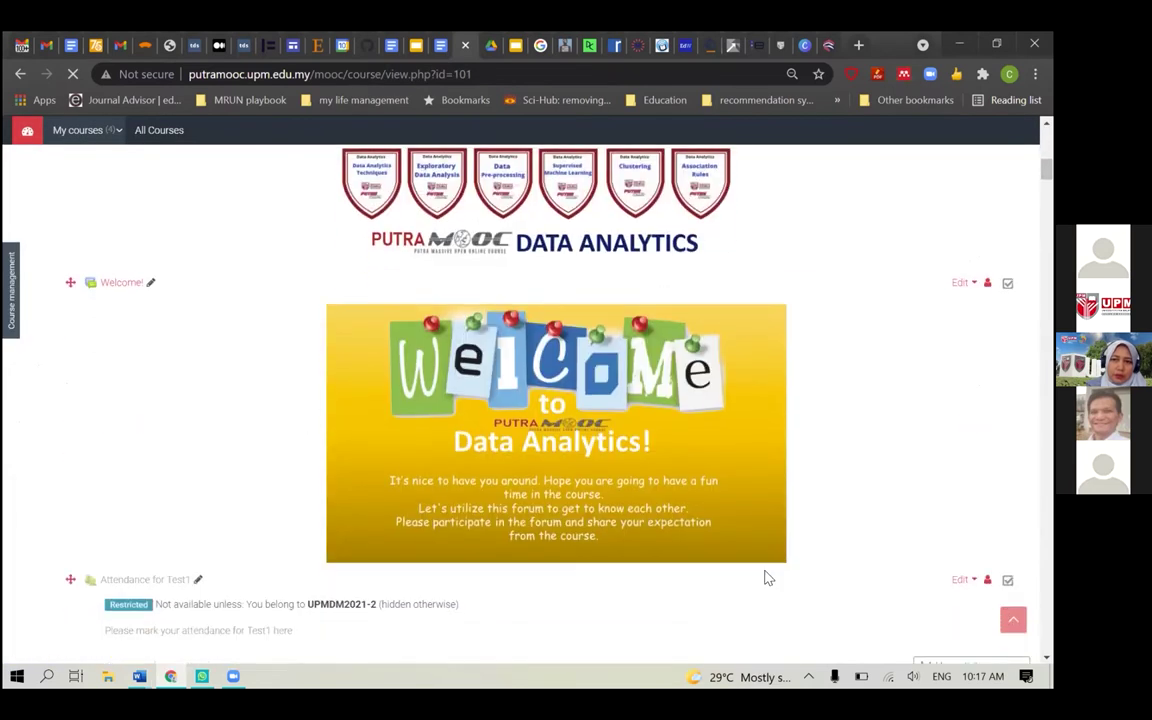
scroll(767, 578, "down", 20)
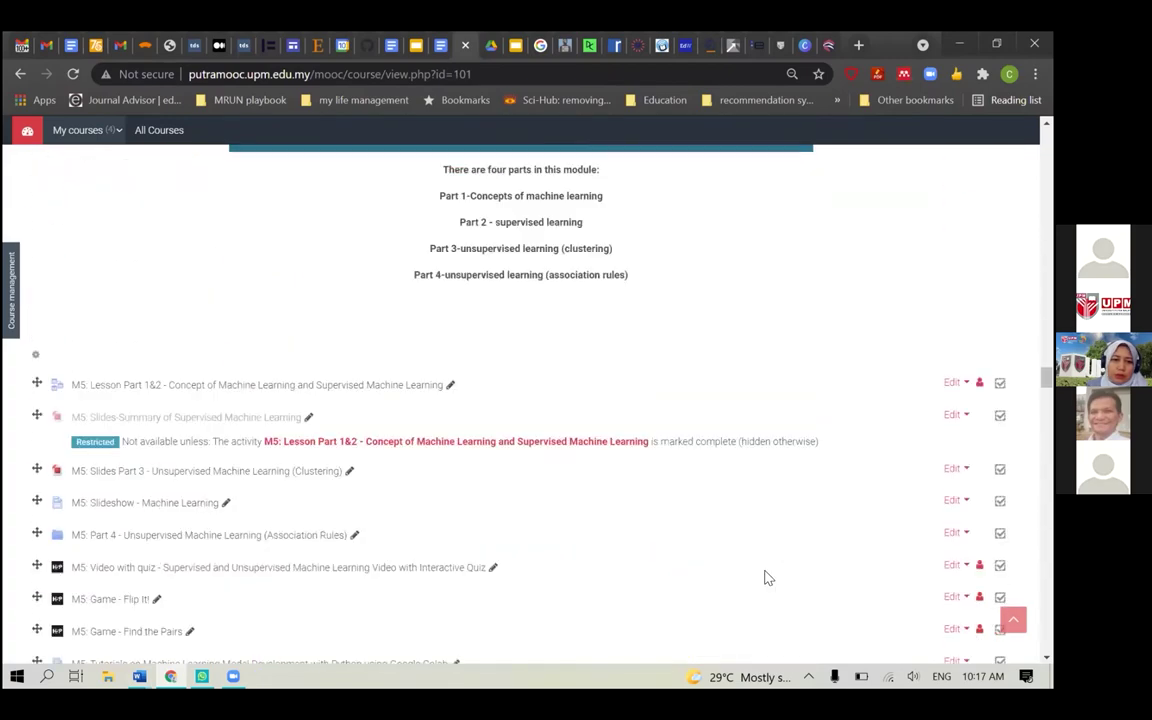
scroll(767, 578, "down", 10)
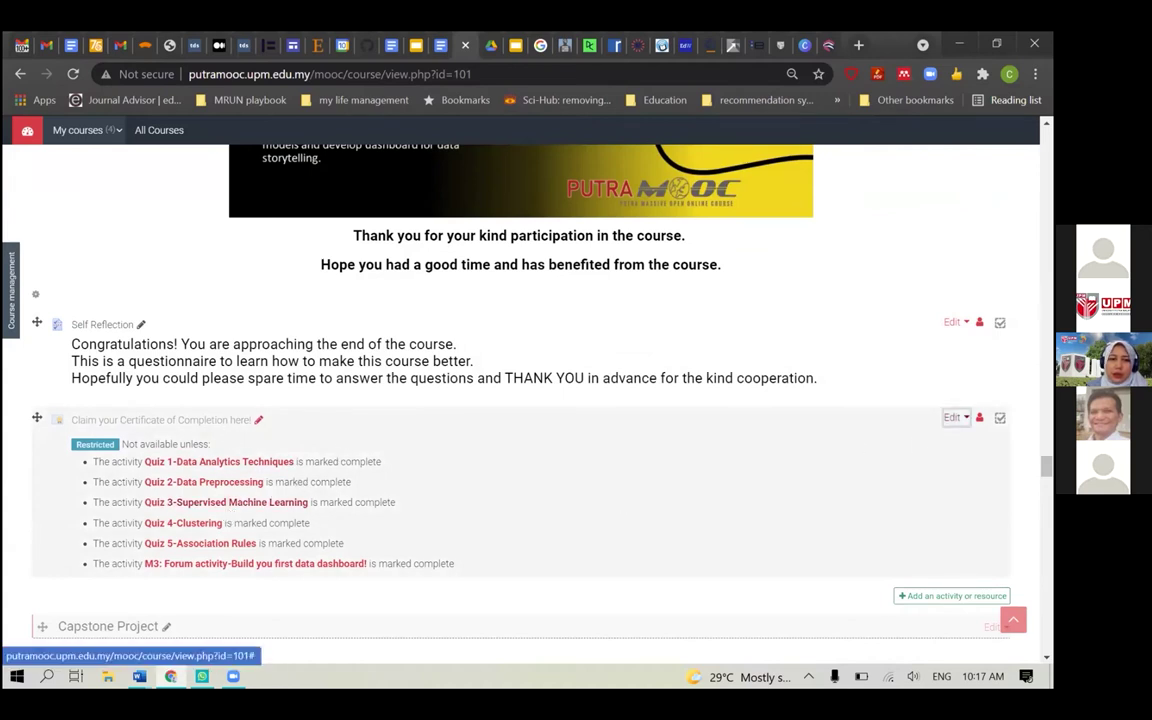
left_click(953, 417)
left_click(920, 443)
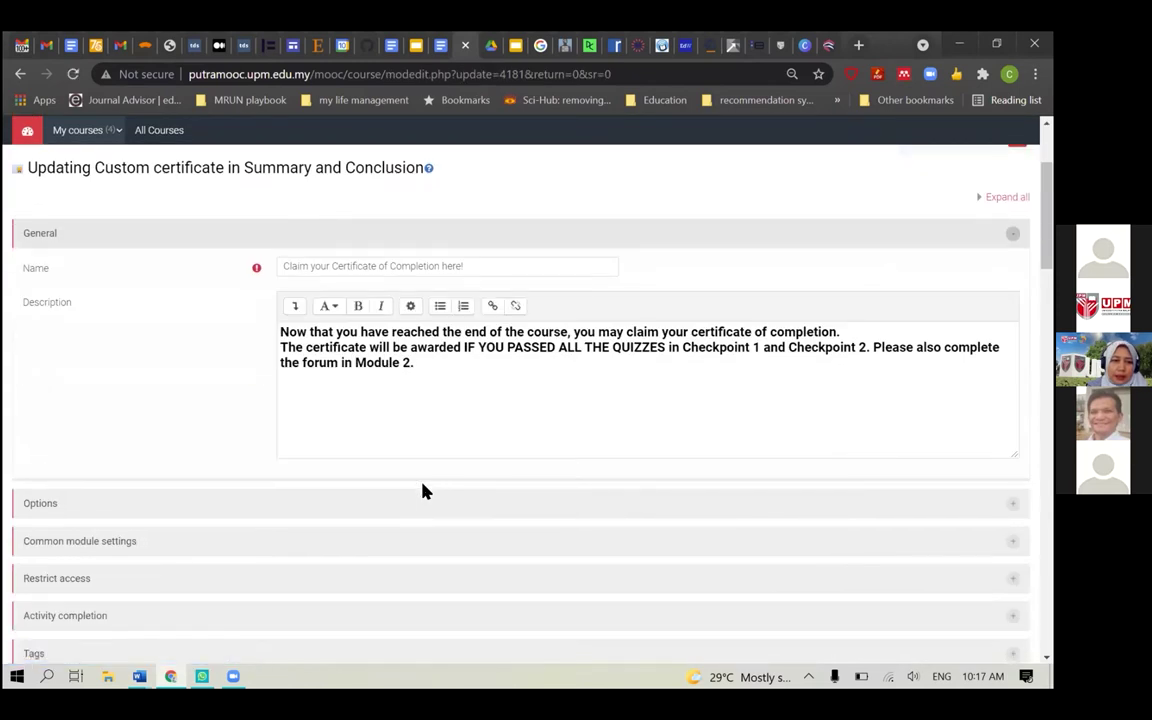
Review the certificate's email, verification and protection options and its list of access restrictions
scroll(422, 490, "down", 1)
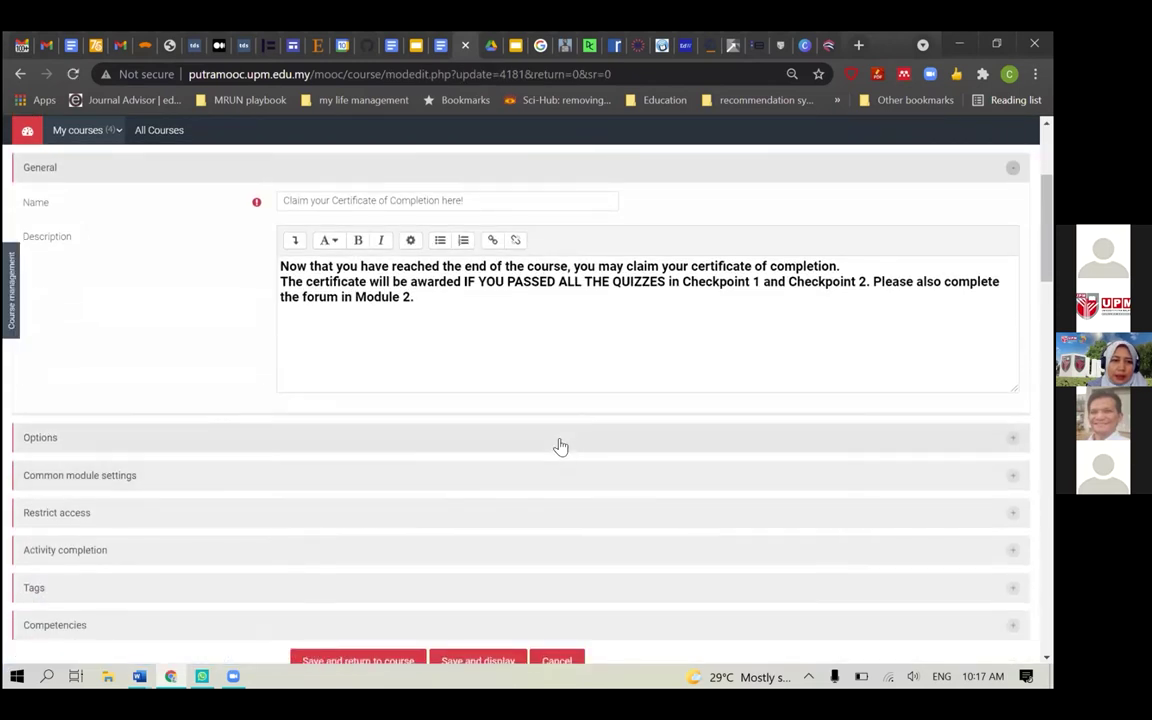
left_click(560, 440)
scroll(560, 446, "down", 2)
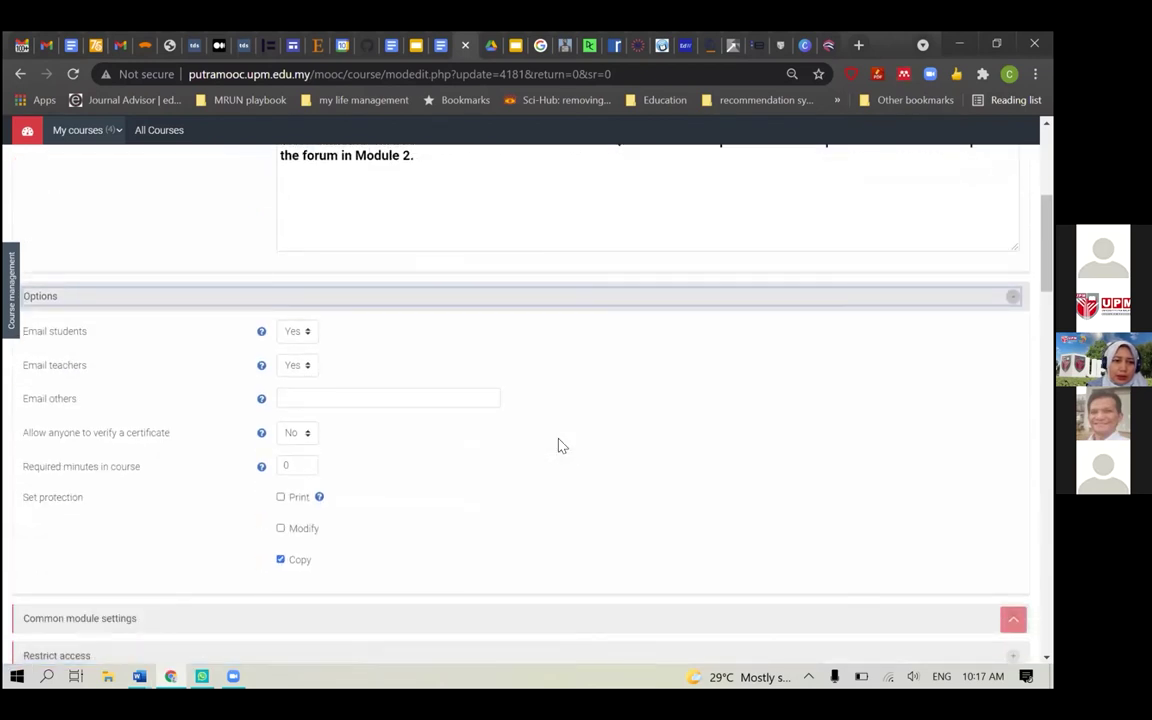
scroll(560, 446, "up", 3)
scroll(560, 446, "down", 2)
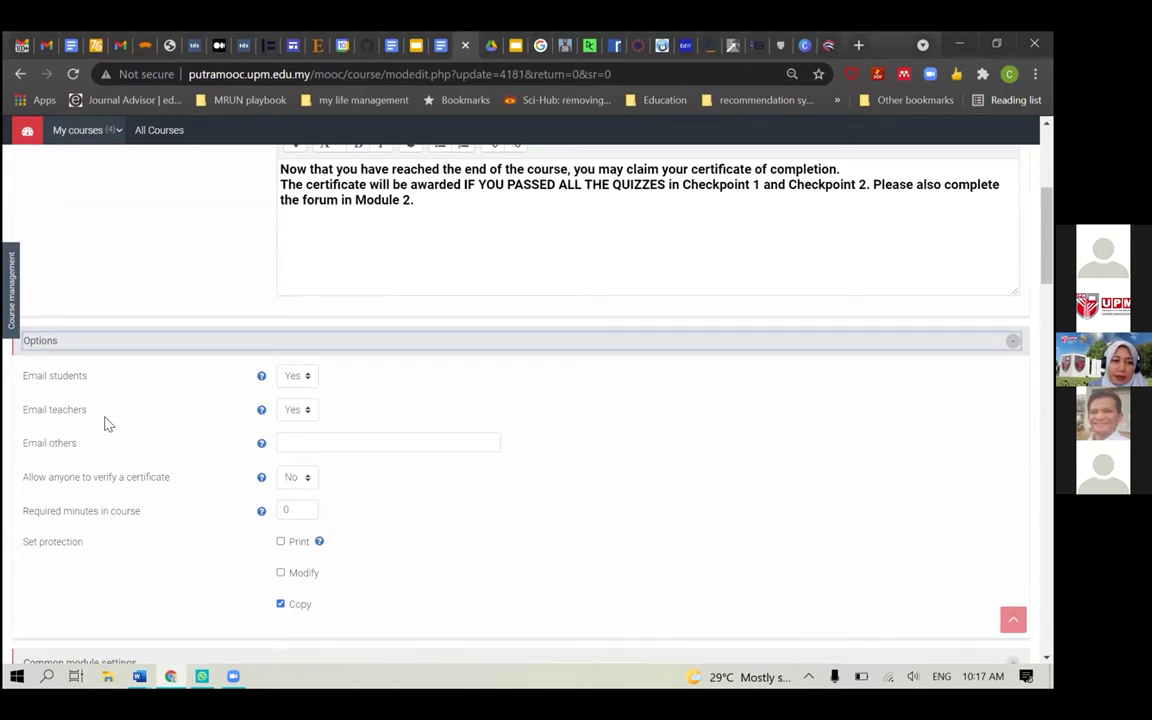
scroll(404, 555, "down", 2)
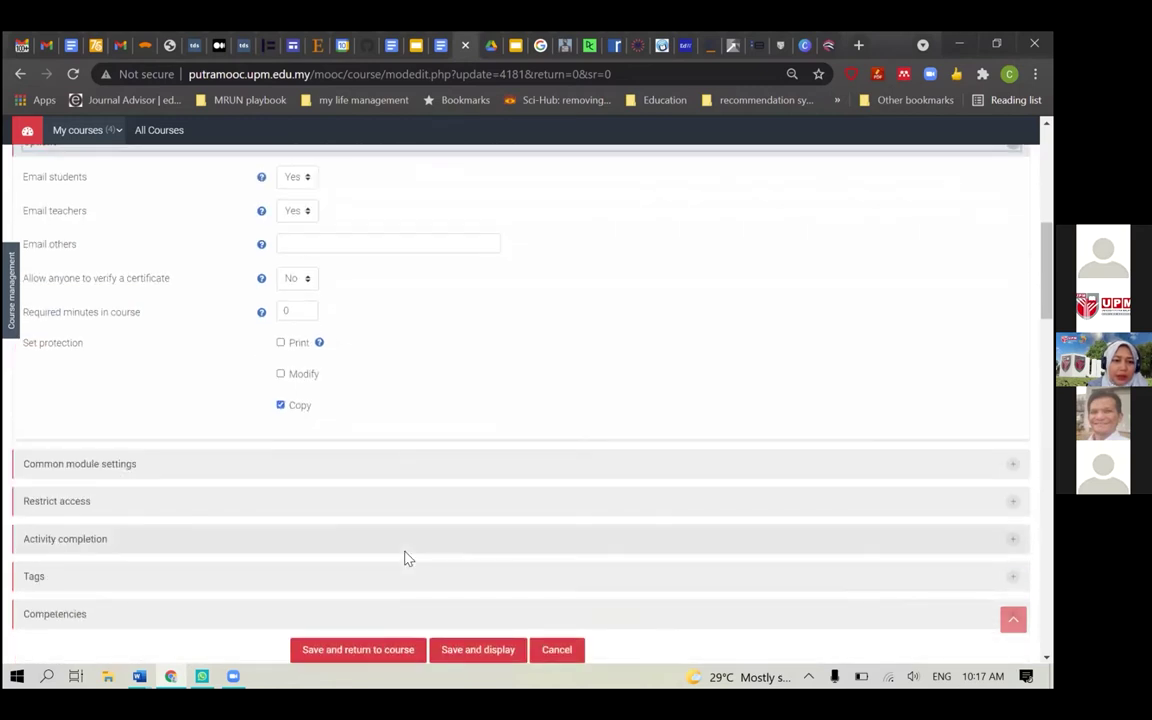
scroll(404, 556, "down", 1)
left_click(193, 403)
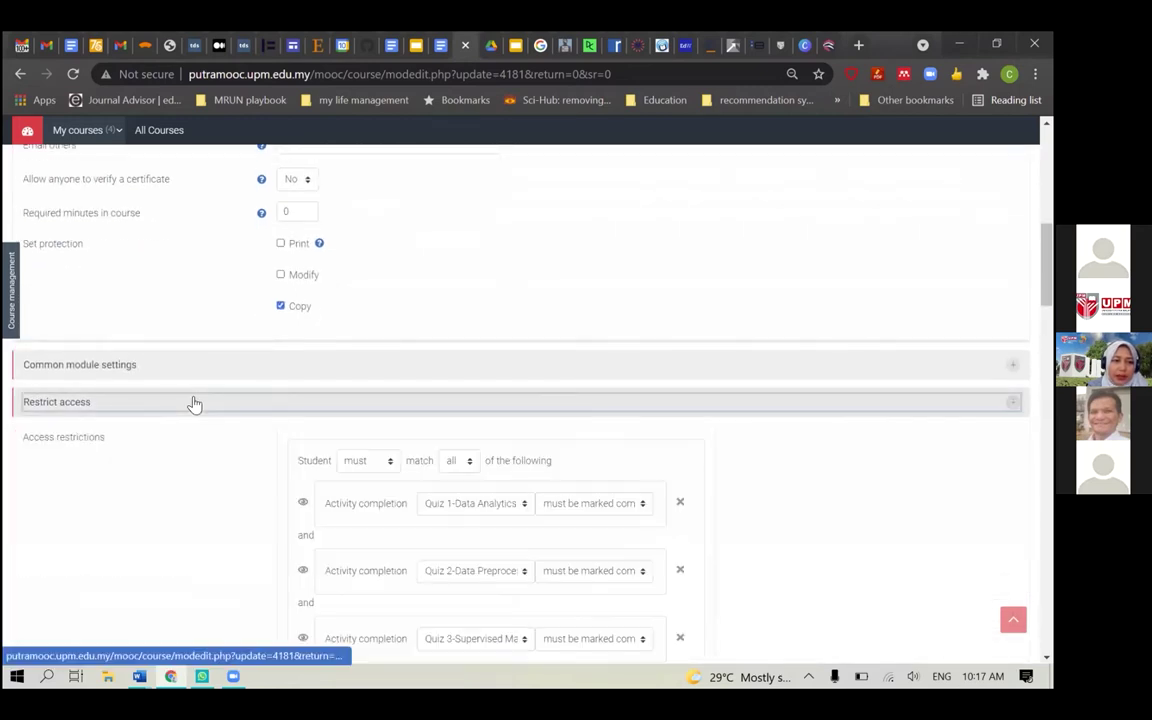
scroll(200, 481, "down", 5)
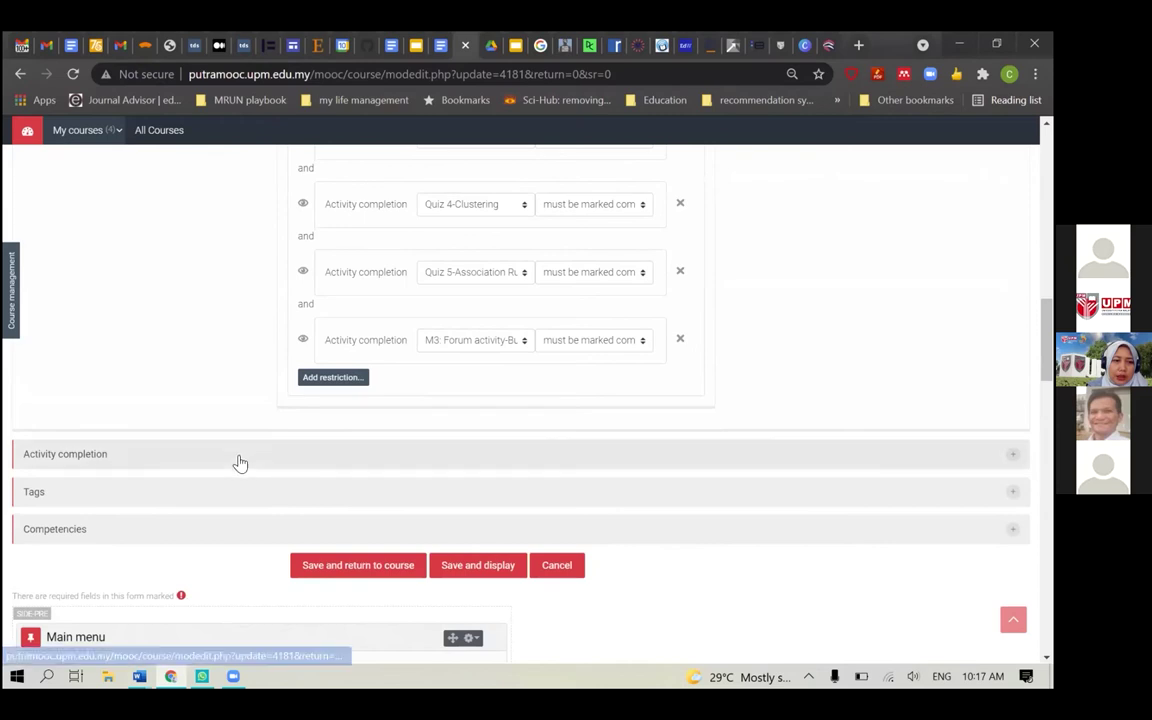
Disable the expected completion date in the certificate's activity completion settings and save back to the course
left_click(240, 455)
scroll(241, 463, "down", 1)
left_click(440, 382)
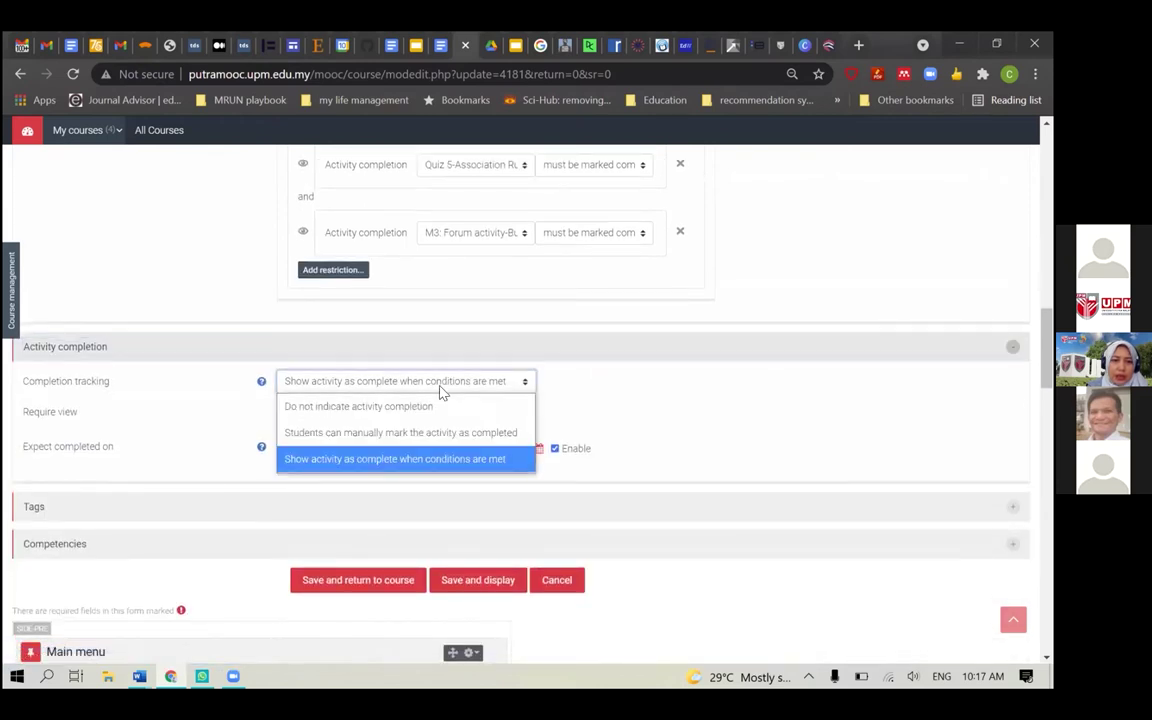
left_click(648, 414)
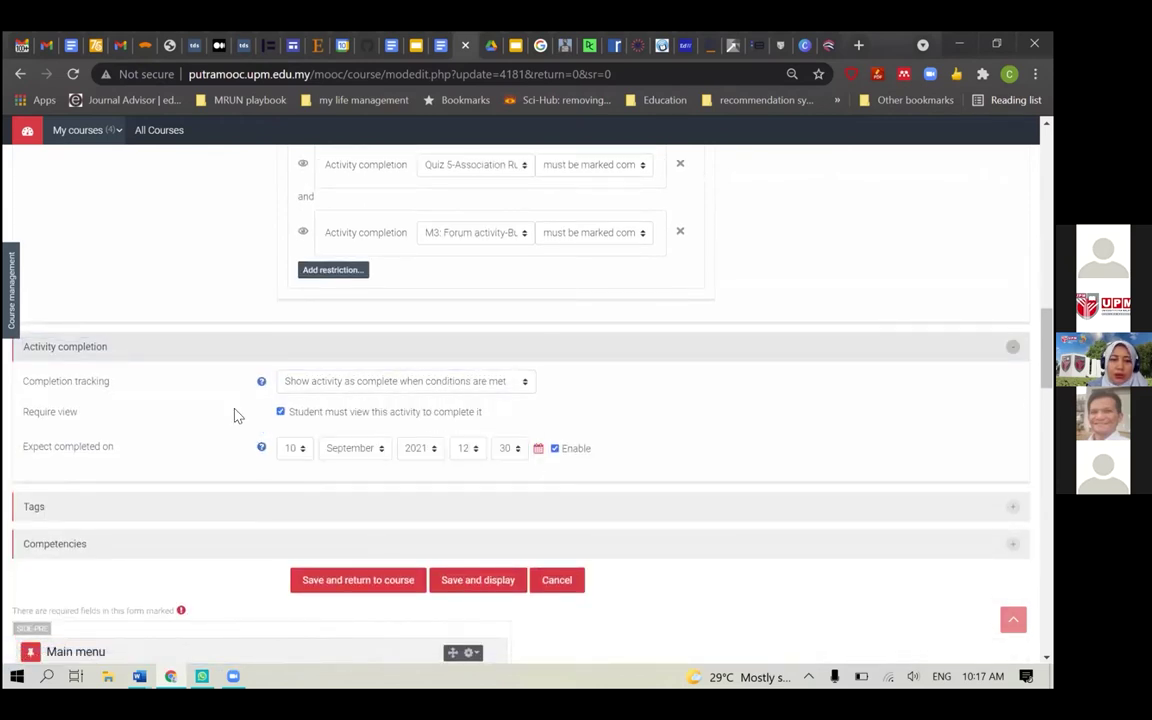
left_click(555, 449)
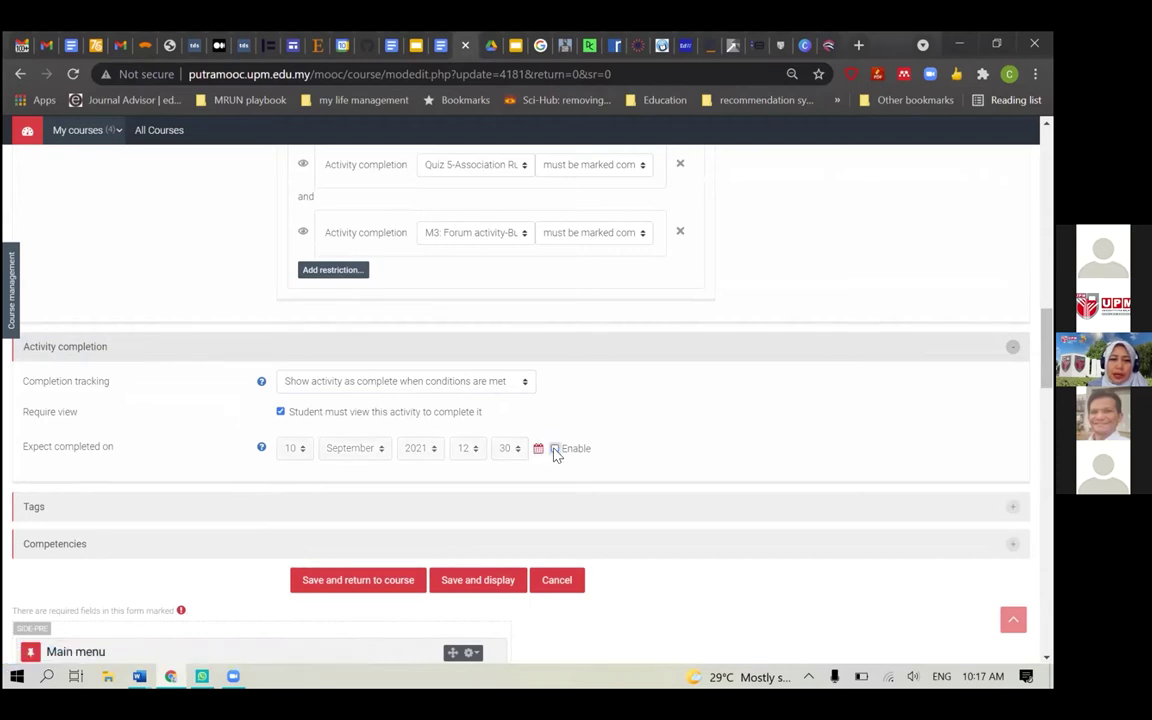
left_click(388, 580)
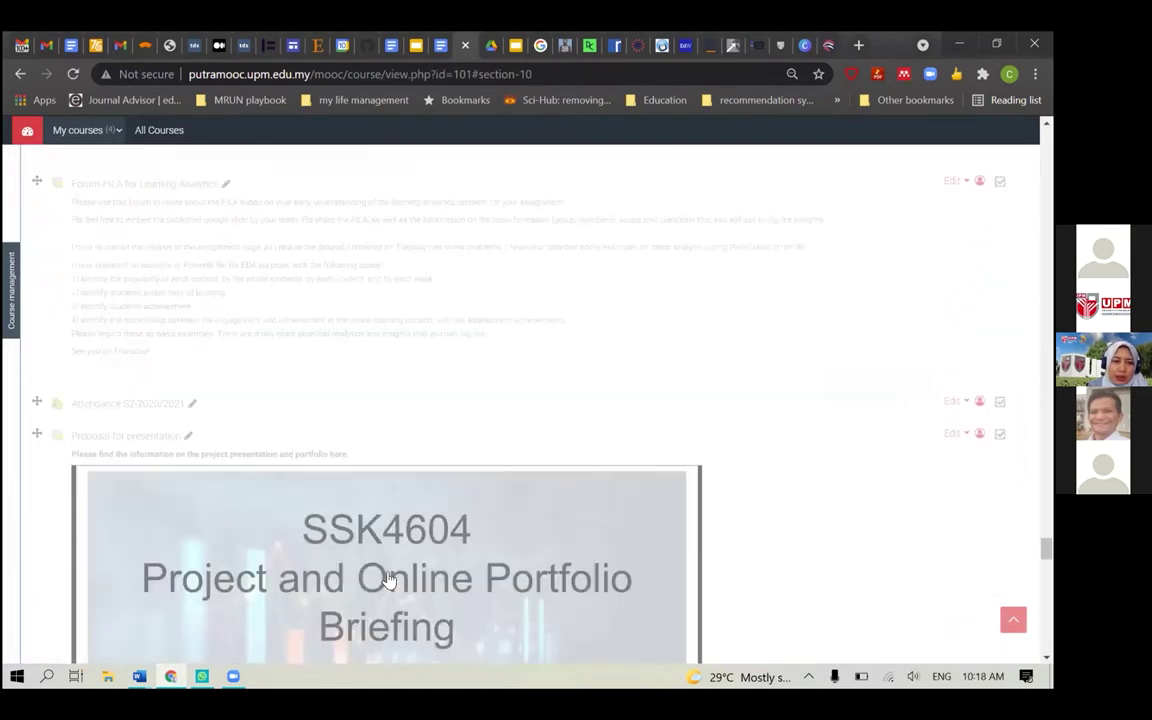
scroll(389, 580, "up", 3)
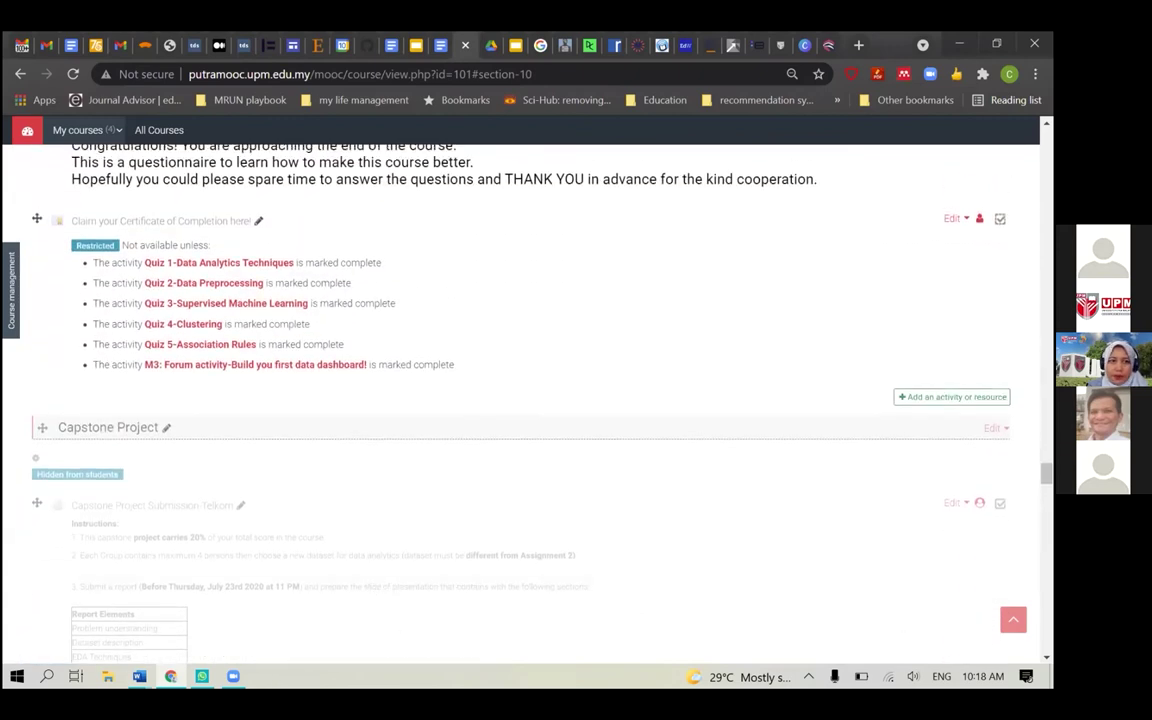
left_click(952, 396)
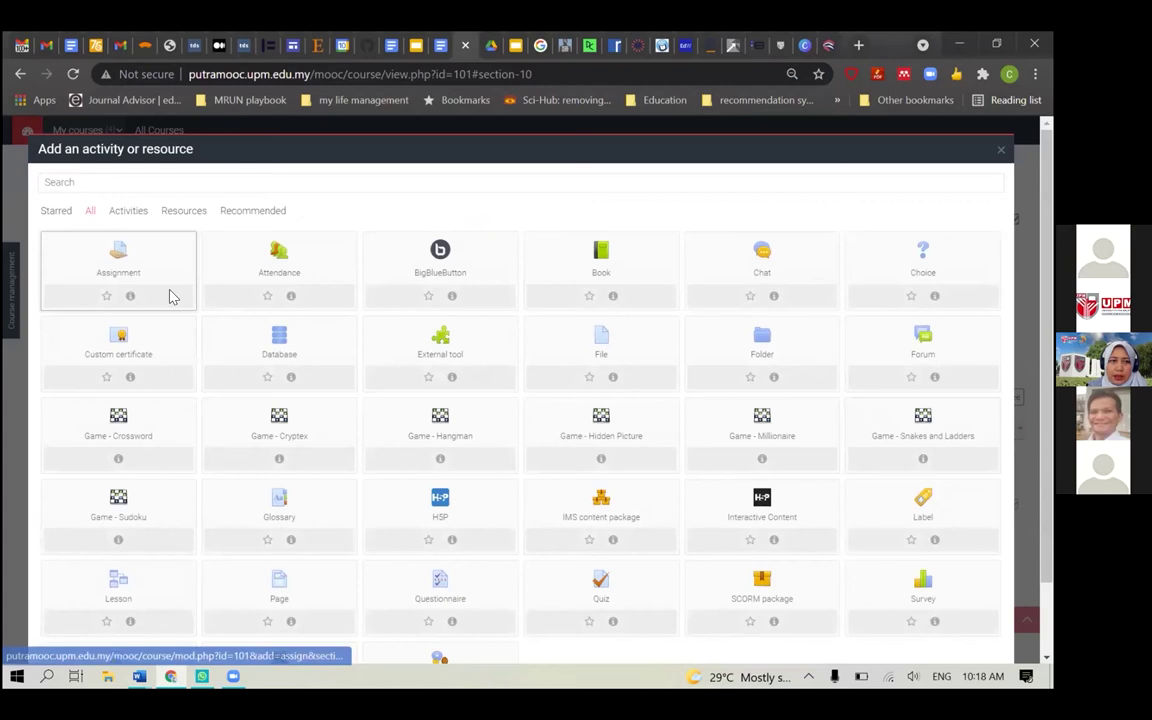
left_click(143, 354)
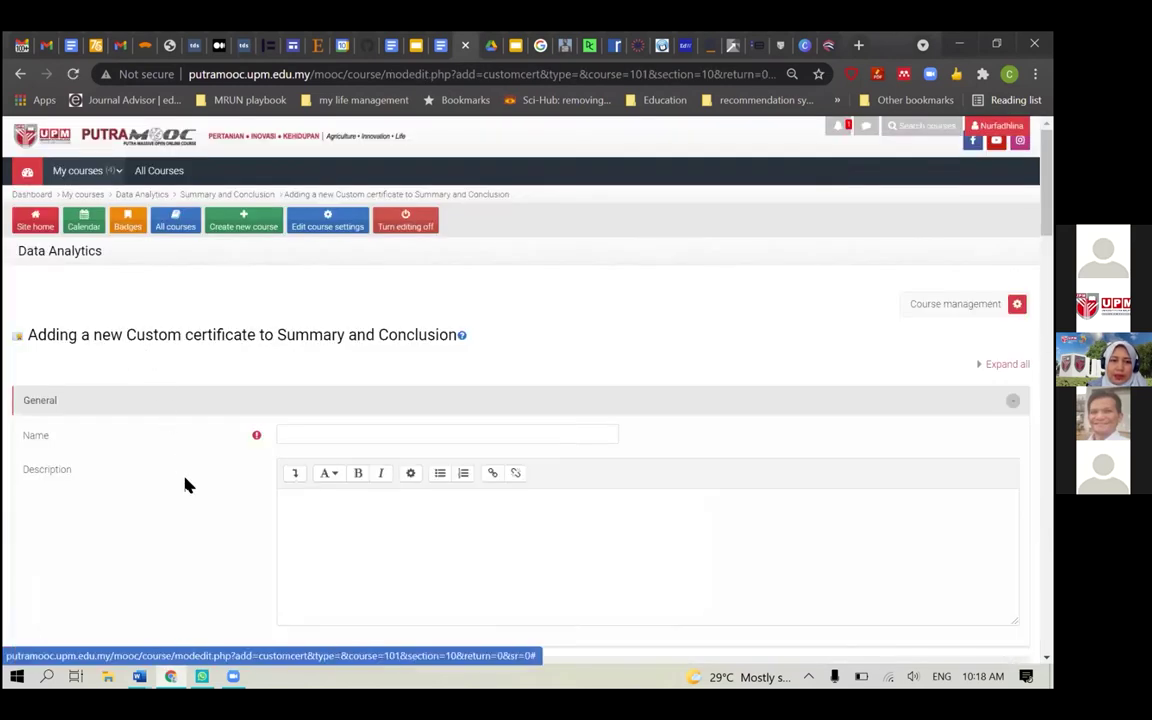
scroll(185, 485, "down", 1)
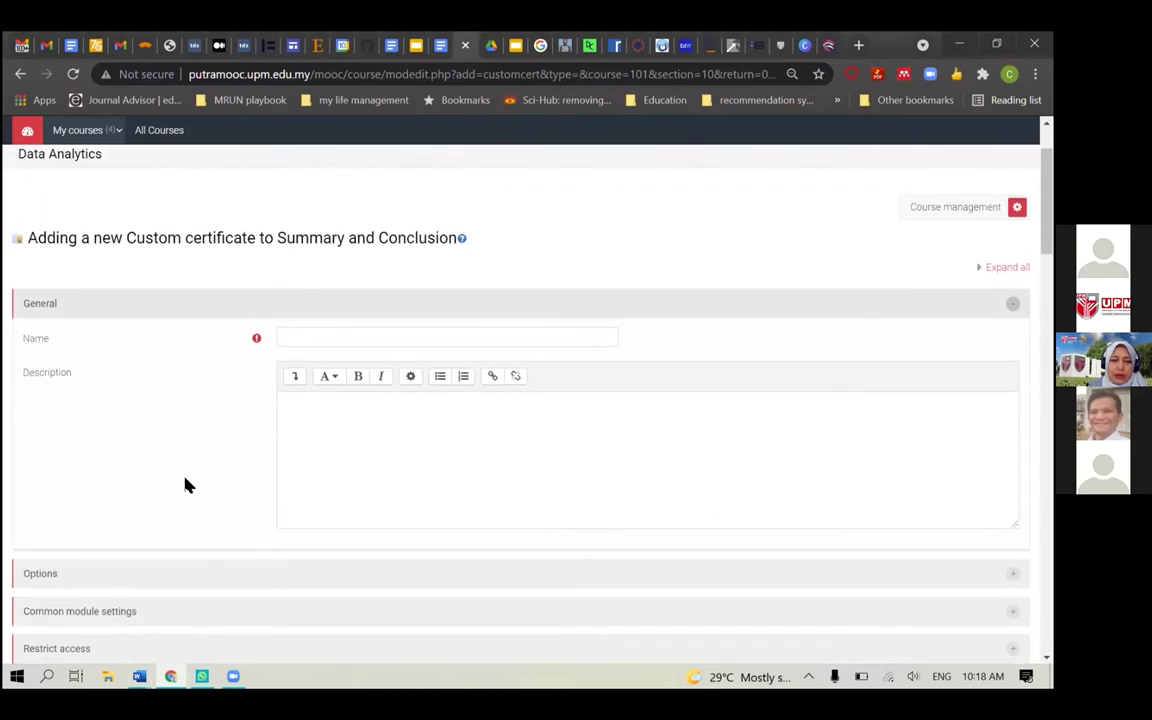
scroll(173, 493, "down", 2)
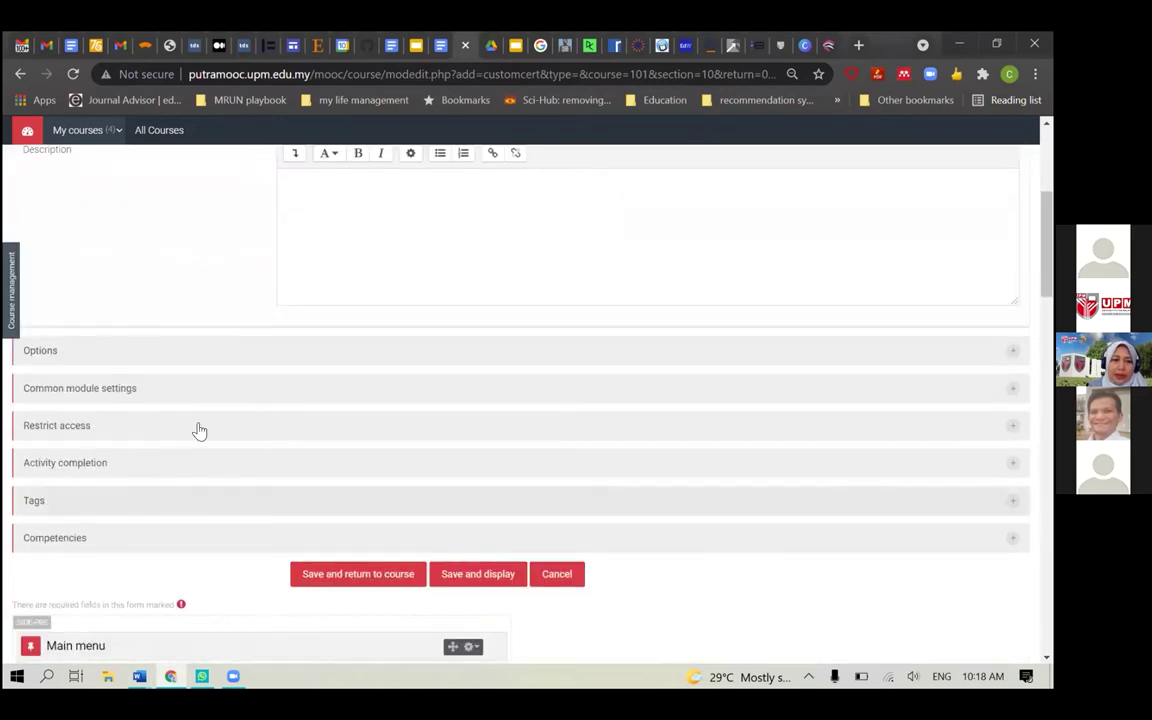
left_click(560, 577)
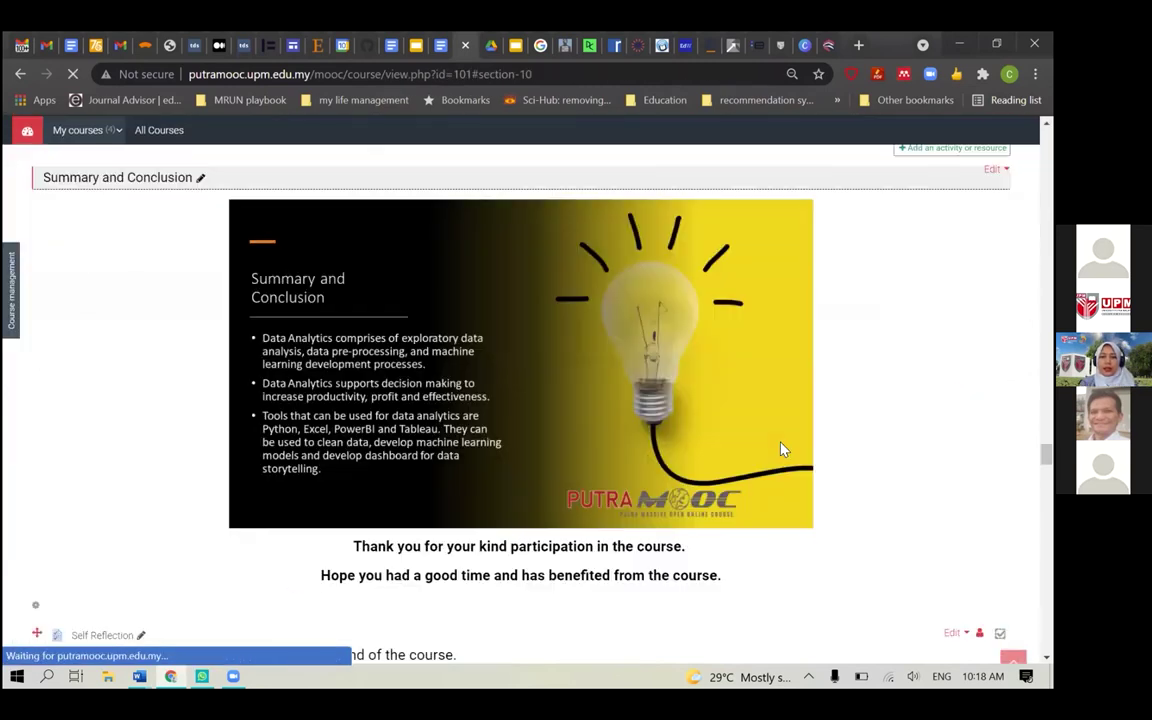
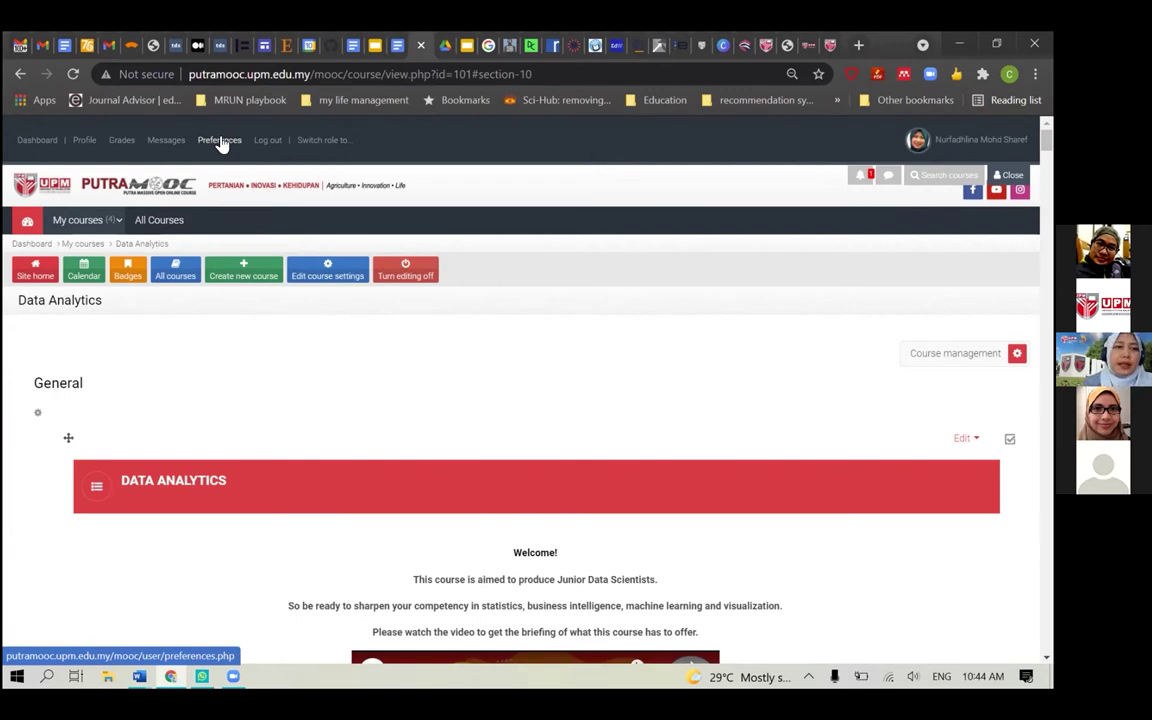
Open the forum preferences from the user account's preferences page
left_click(221, 141)
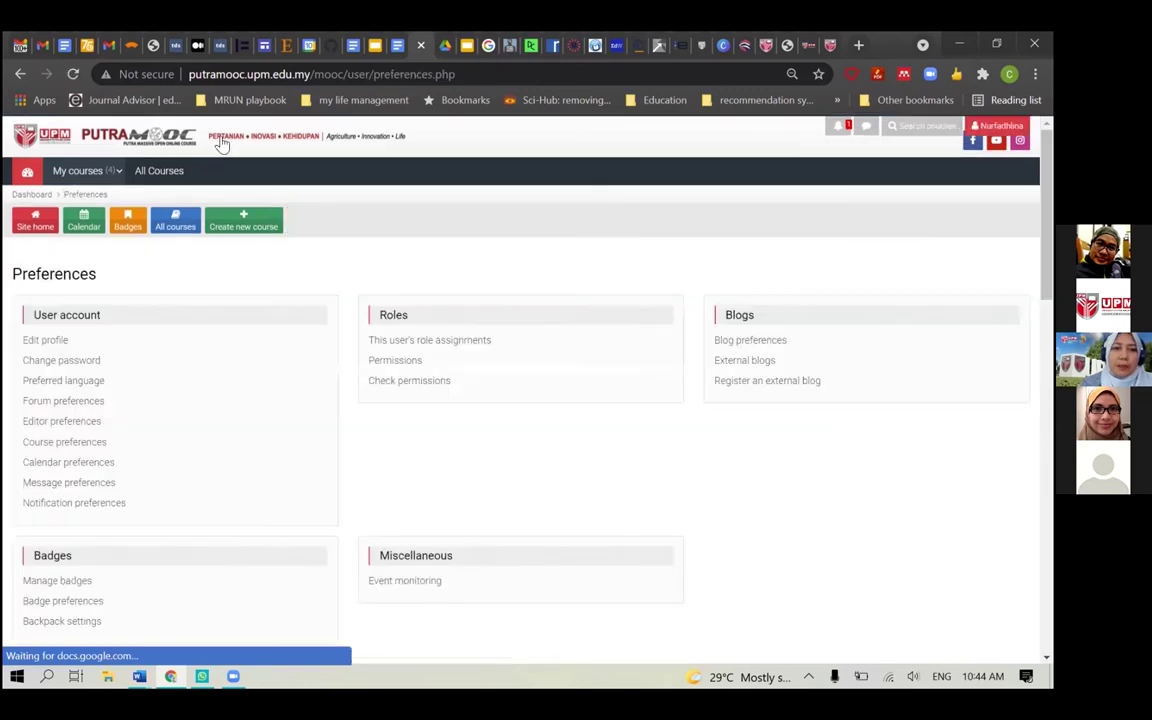
scroll(465, 435, "down", 1)
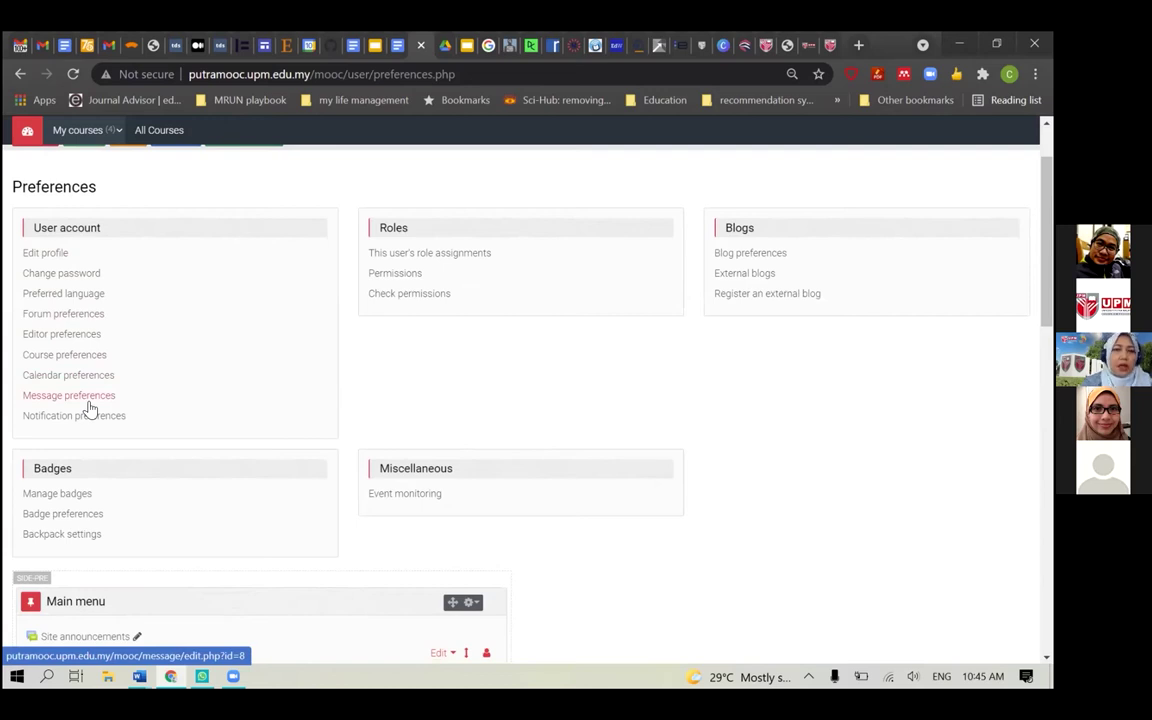
left_click(82, 313)
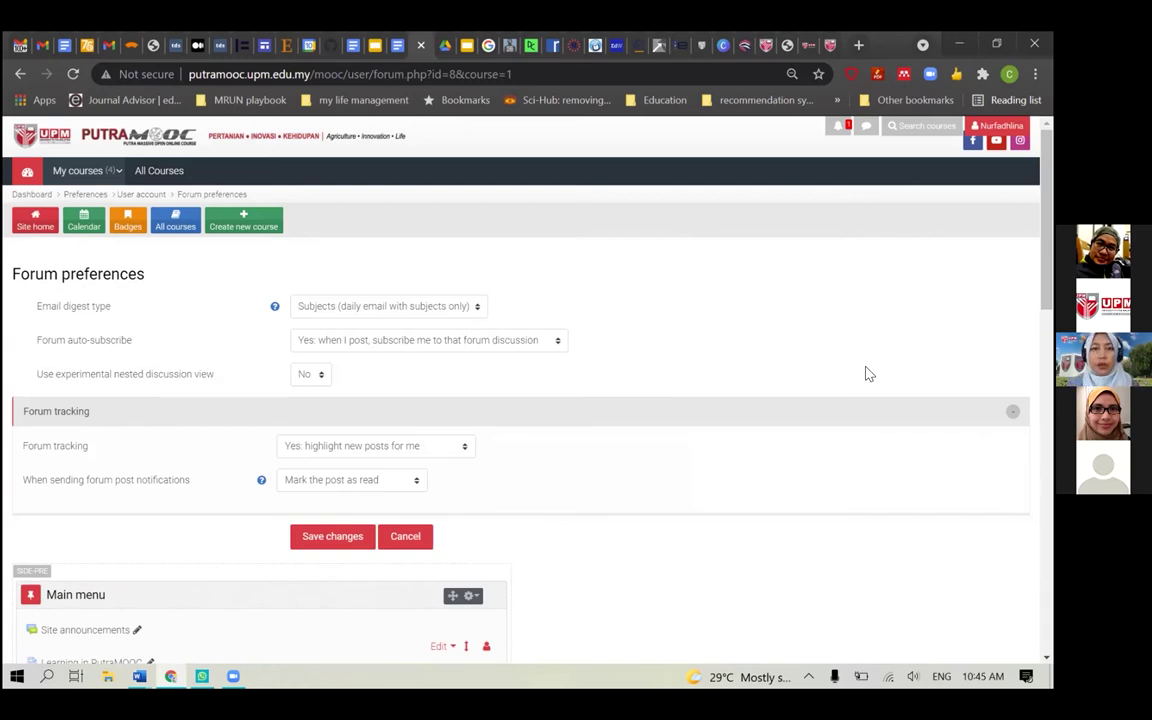
Review the choices for forum auto-subscribe, forum tracking and post notifications in the forum preferences without changing them
left_click(491, 340)
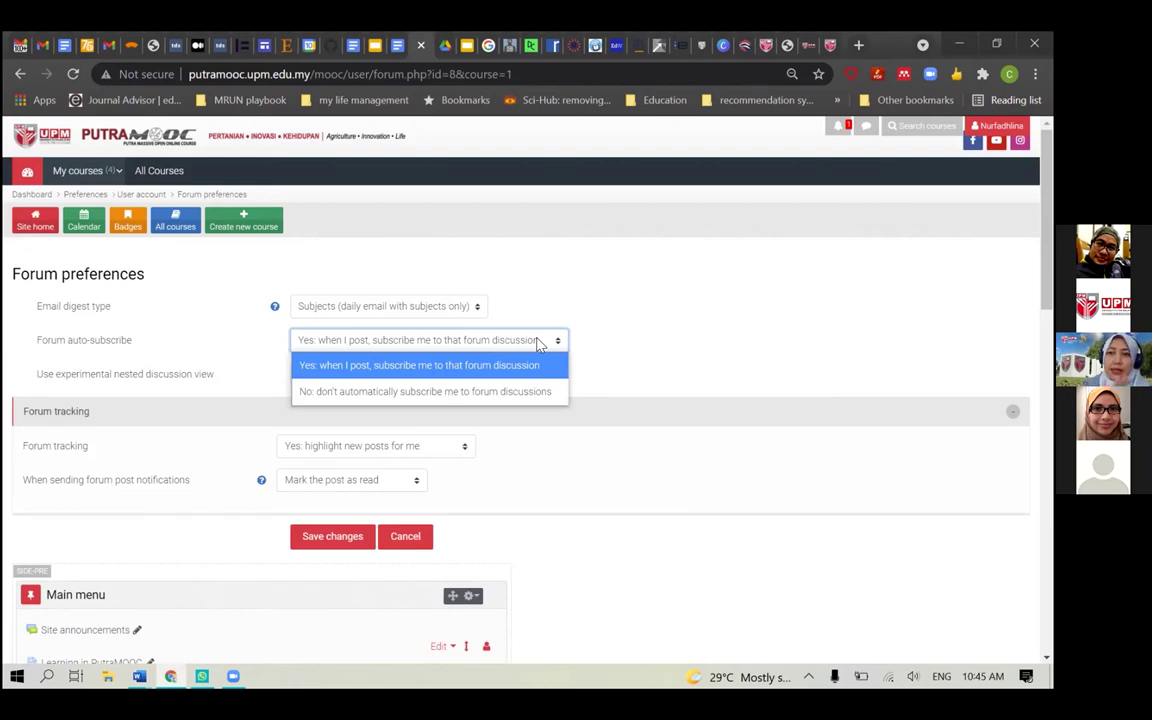
left_click(748, 349)
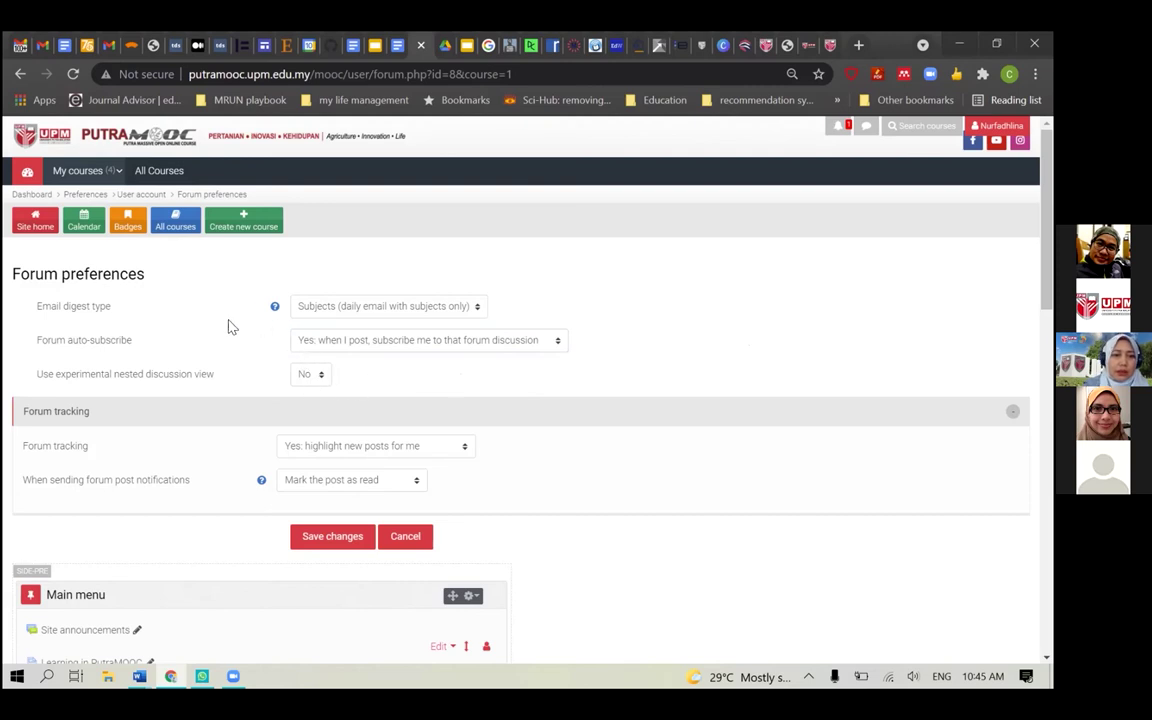
left_click(388, 447)
left_click(548, 465)
scroll(188, 298, "down", 2)
scroll(189, 300, "up", 1)
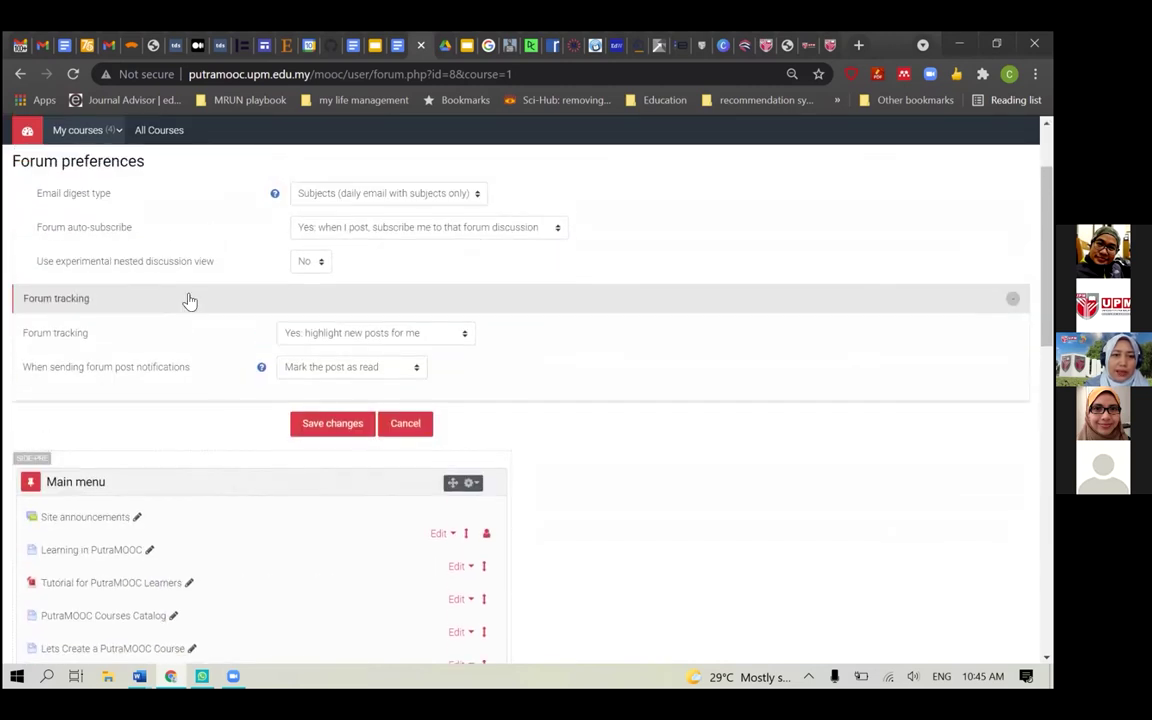
left_click(319, 370)
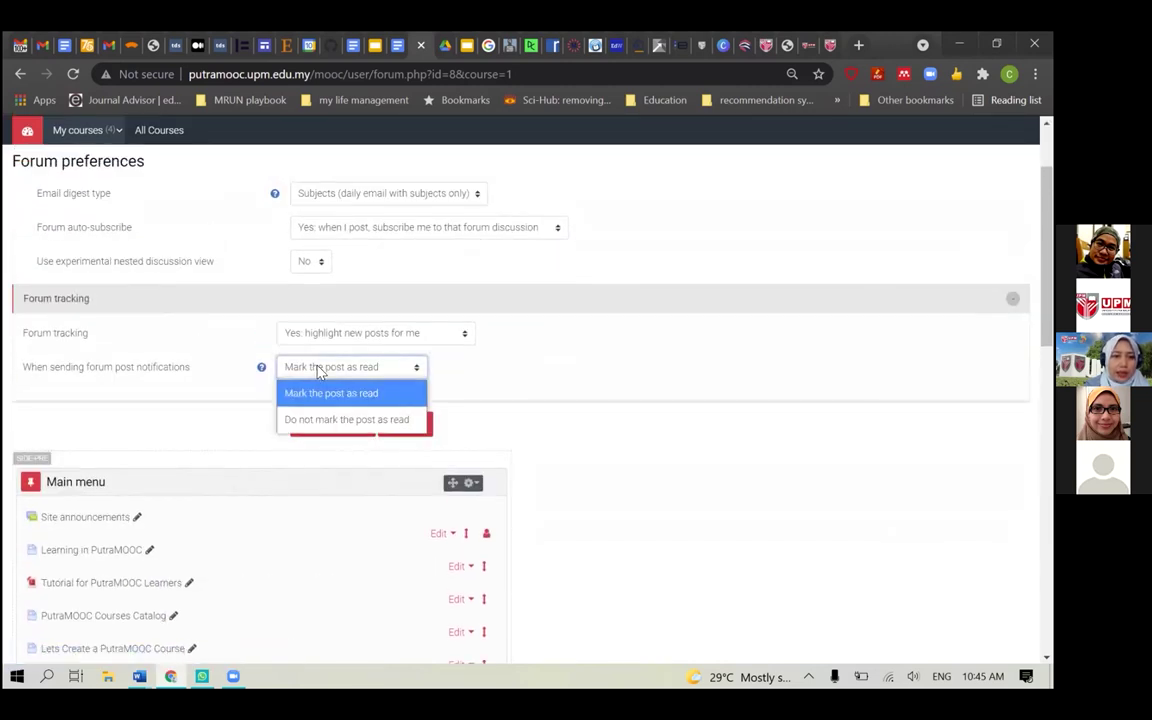
left_click(319, 370)
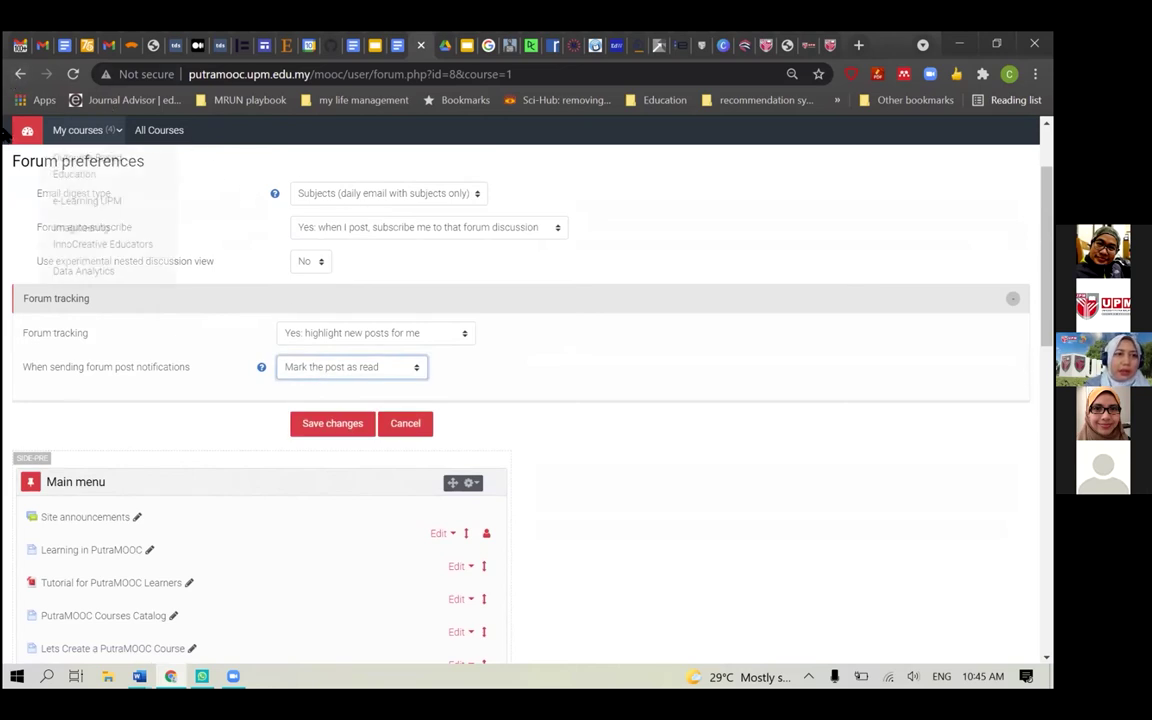
Check the activity chooser option in the account's course preferences and return to the preferences overview
left_click(20, 73)
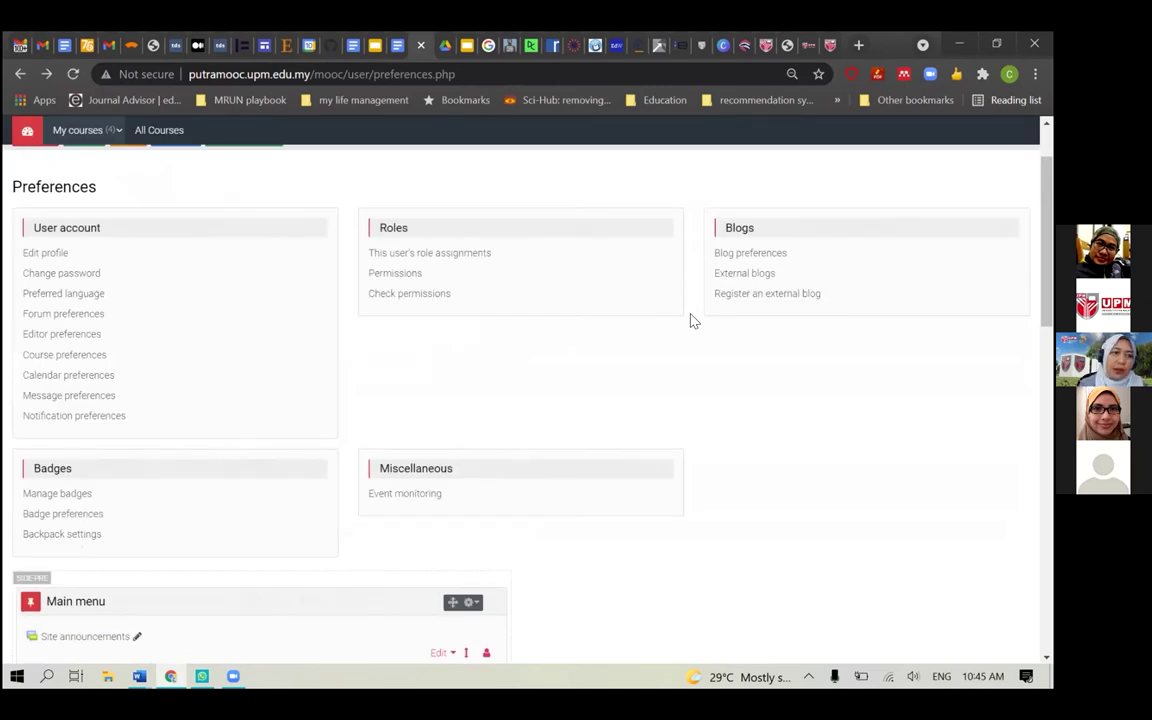
left_click(100, 358)
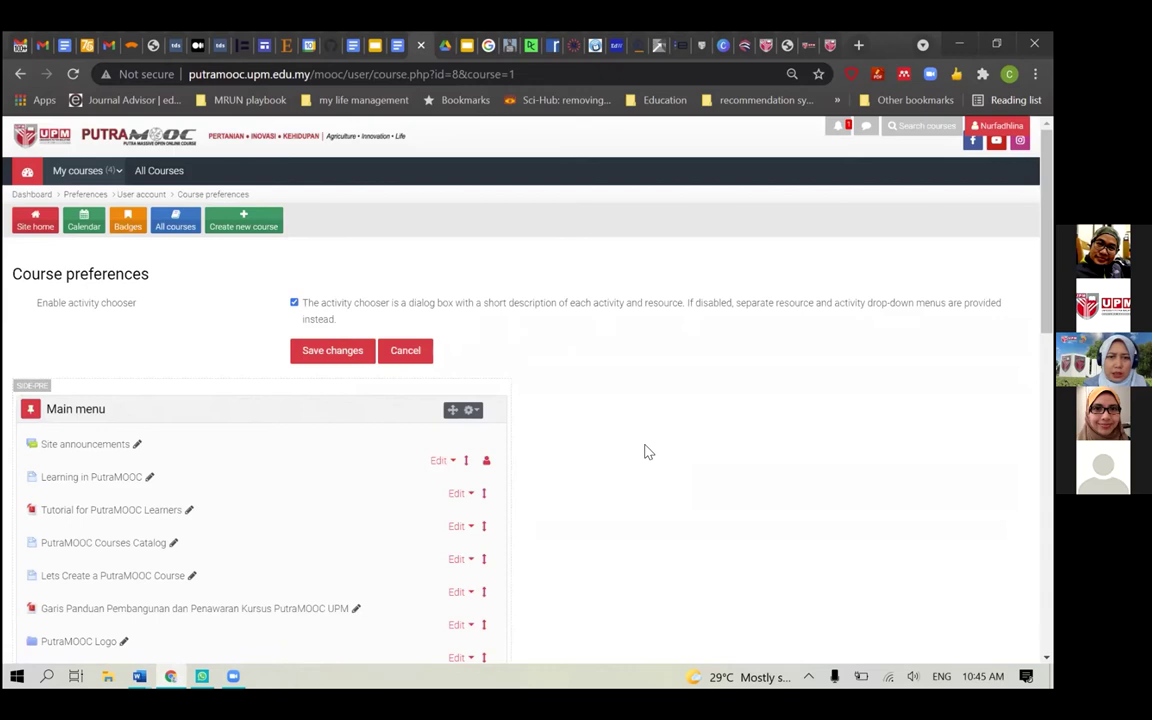
left_click(20, 74)
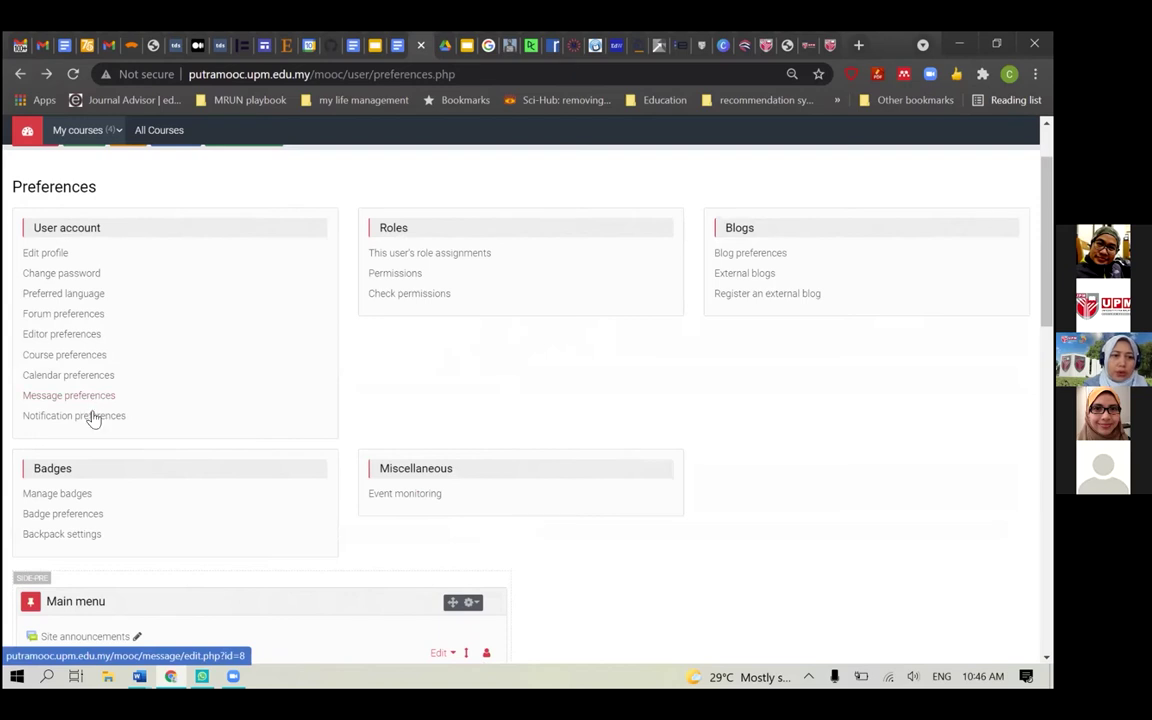
Review the account's notification preferences for web and email across all categories, from Assignment to Event monitor, and go back to the preferences overview
left_click(93, 416)
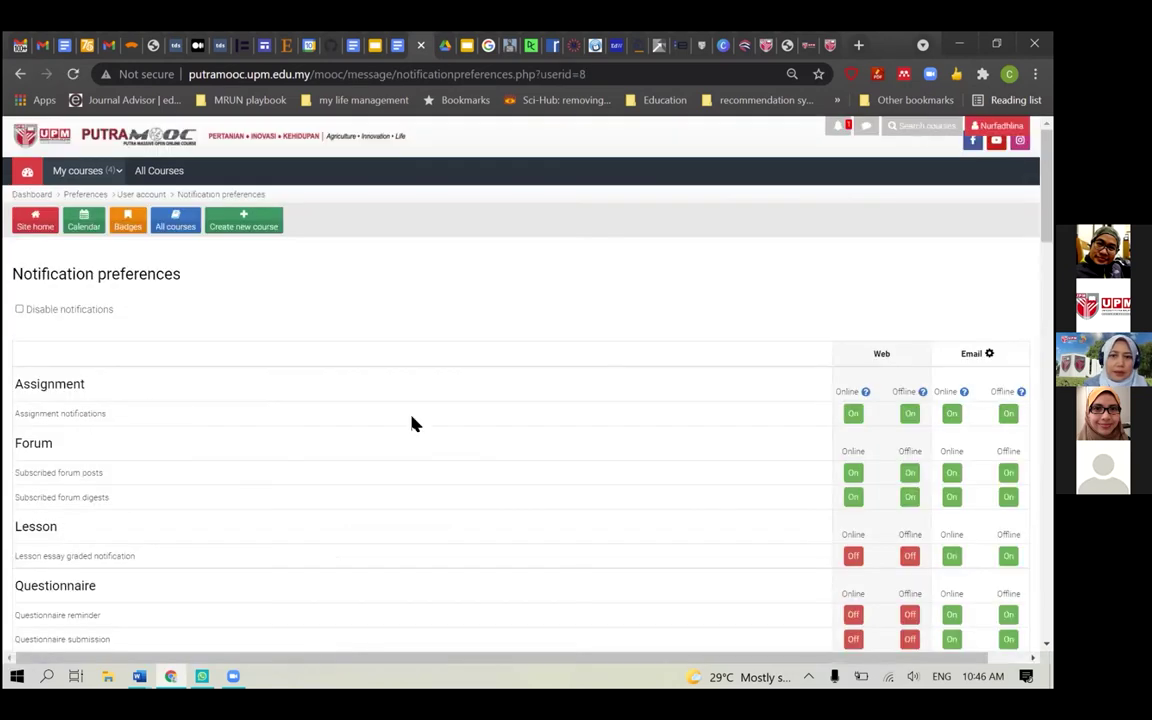
scroll(514, 442, "down", 10)
scroll(514, 444, "down", 3)
scroll(514, 444, "up", 15)
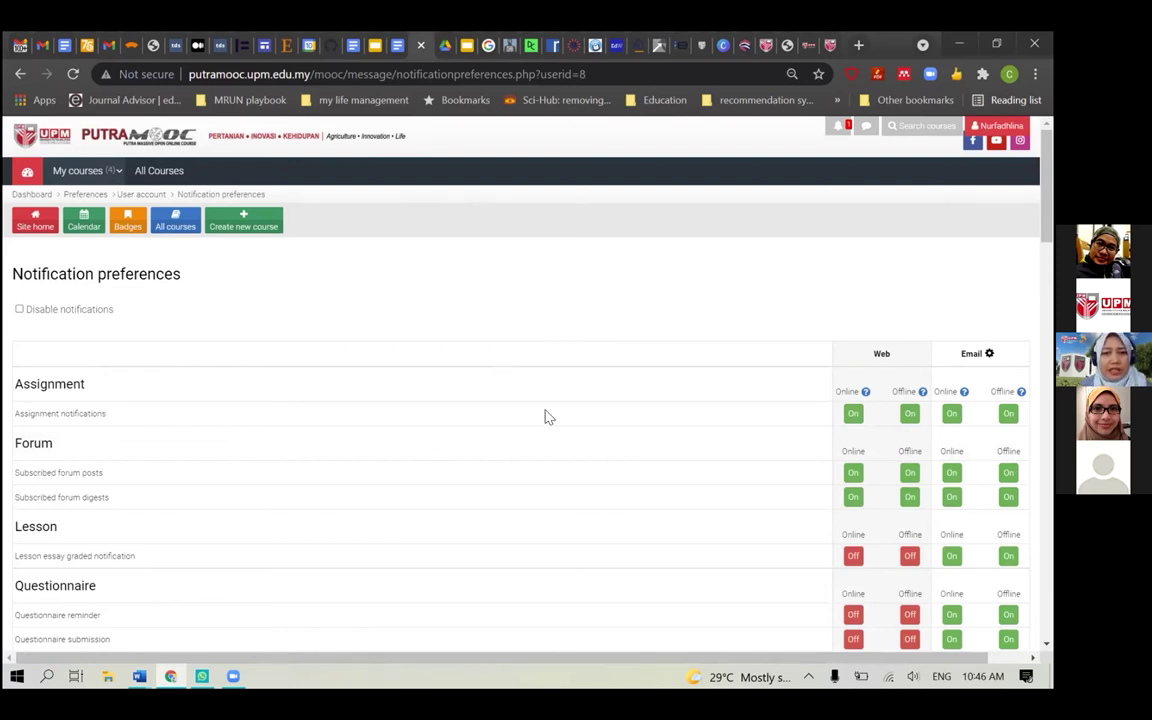
scroll(545, 416, "down", 1)
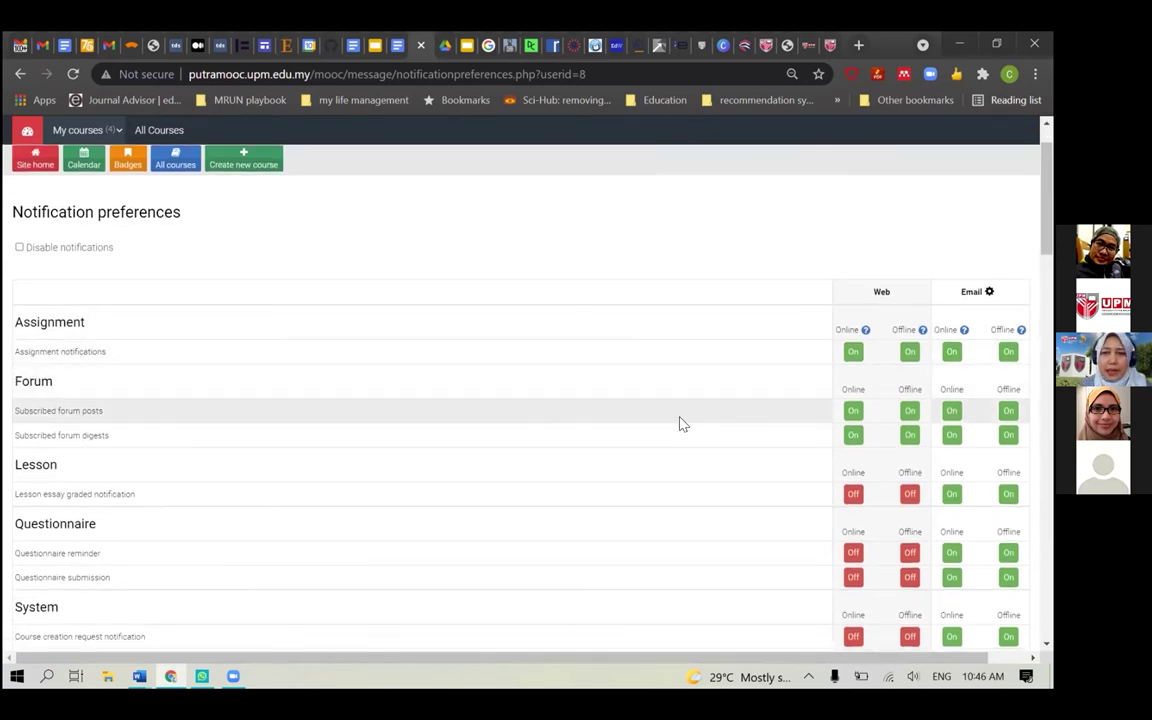
scroll(679, 422, "down", 3)
scroll(679, 422, "right", 1)
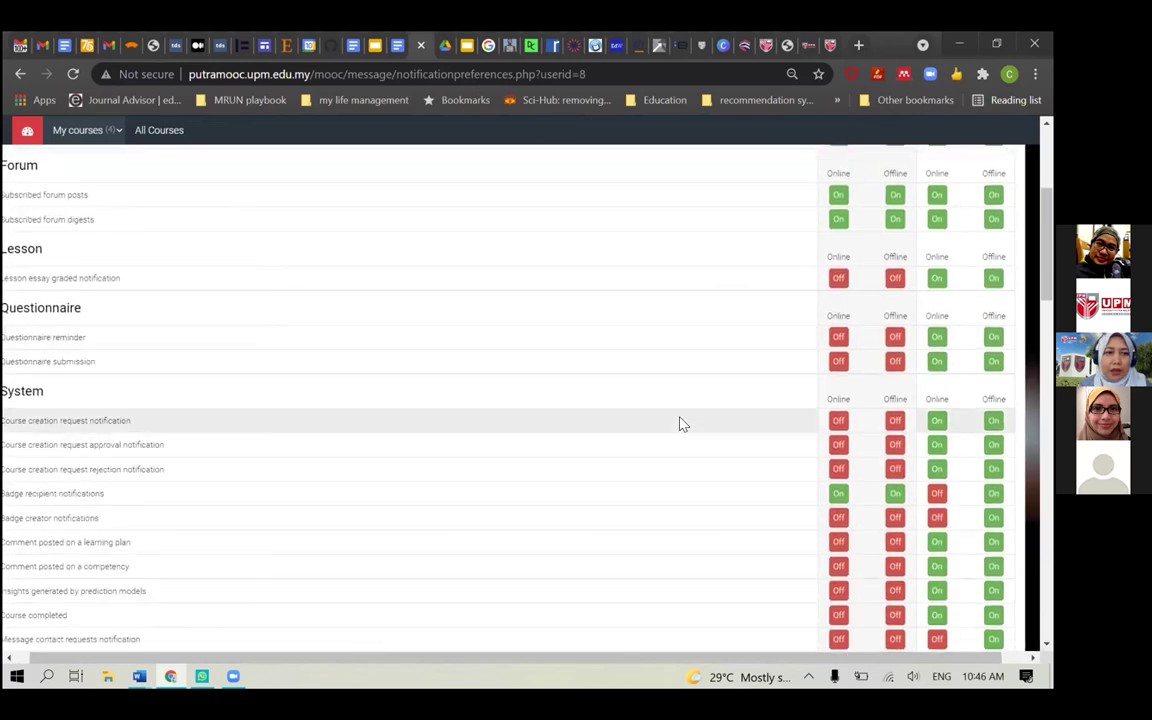
scroll(679, 424, "left", 1)
scroll(679, 424, "down", 2)
scroll(679, 424, "down", 1)
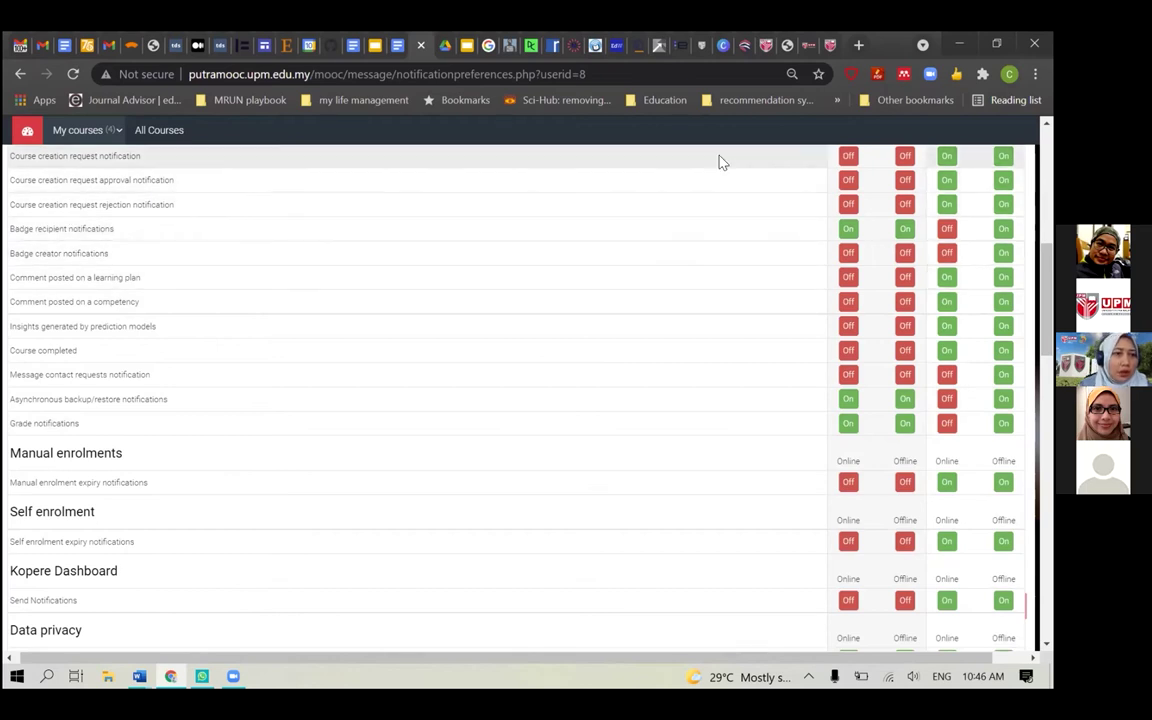
scroll(720, 190, "up", 1)
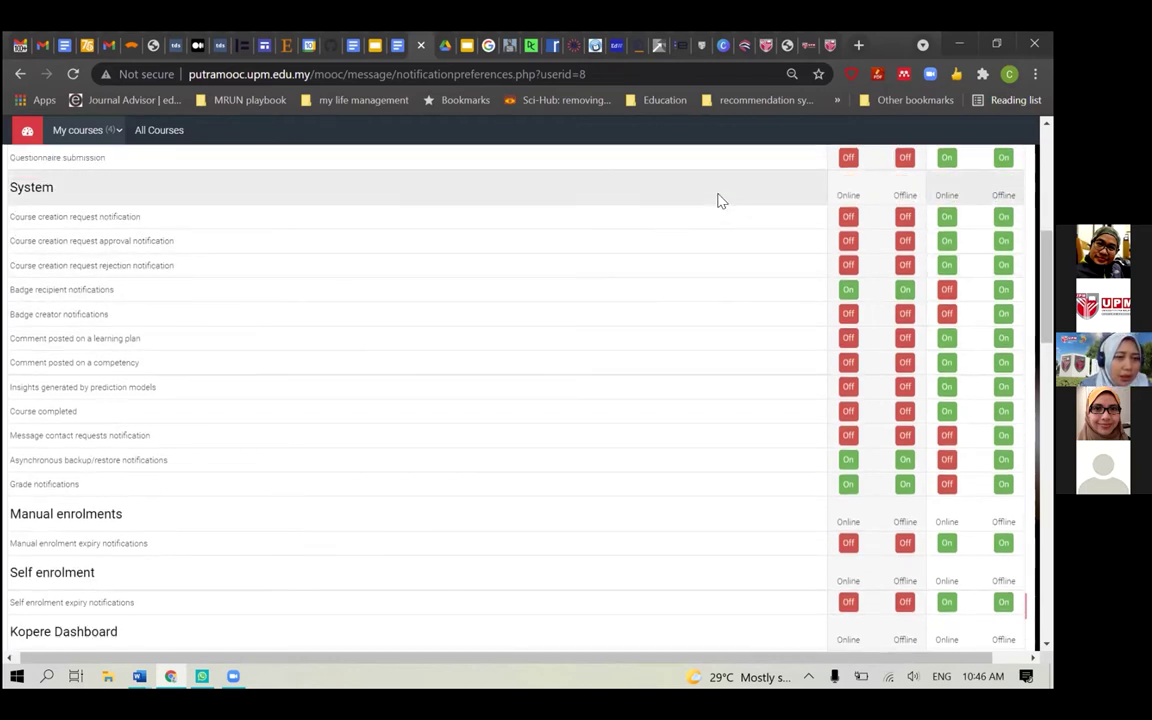
scroll(716, 408, "down", 5)
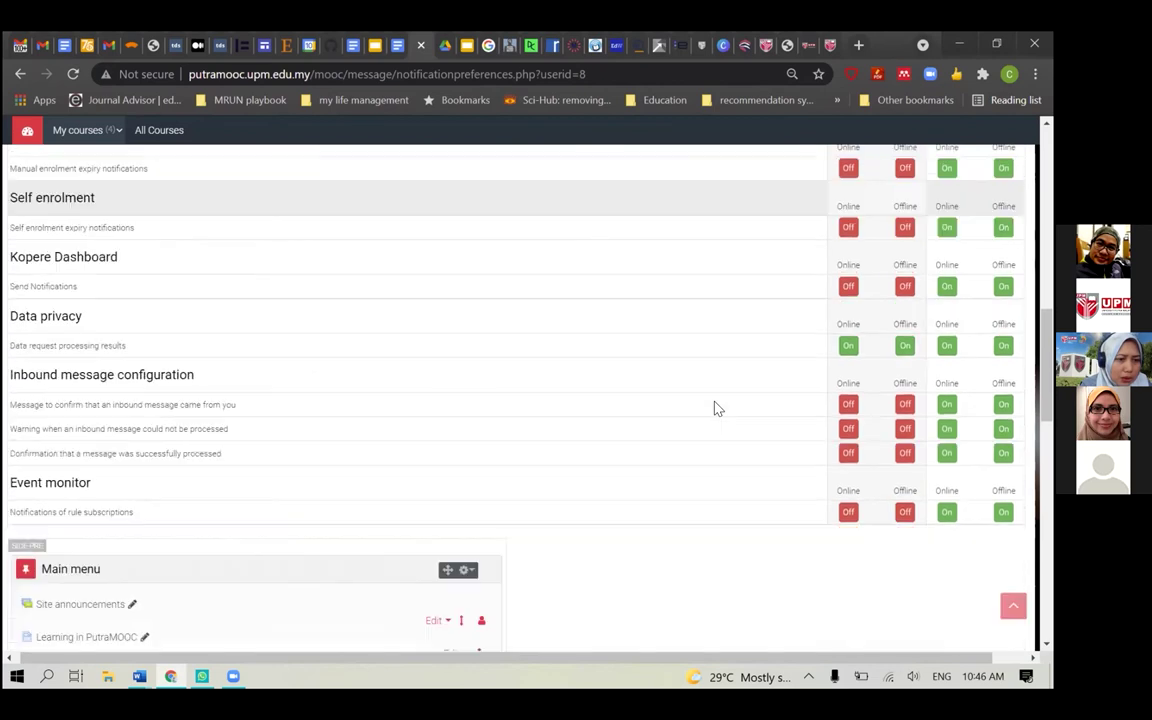
scroll(716, 408, "up", 2)
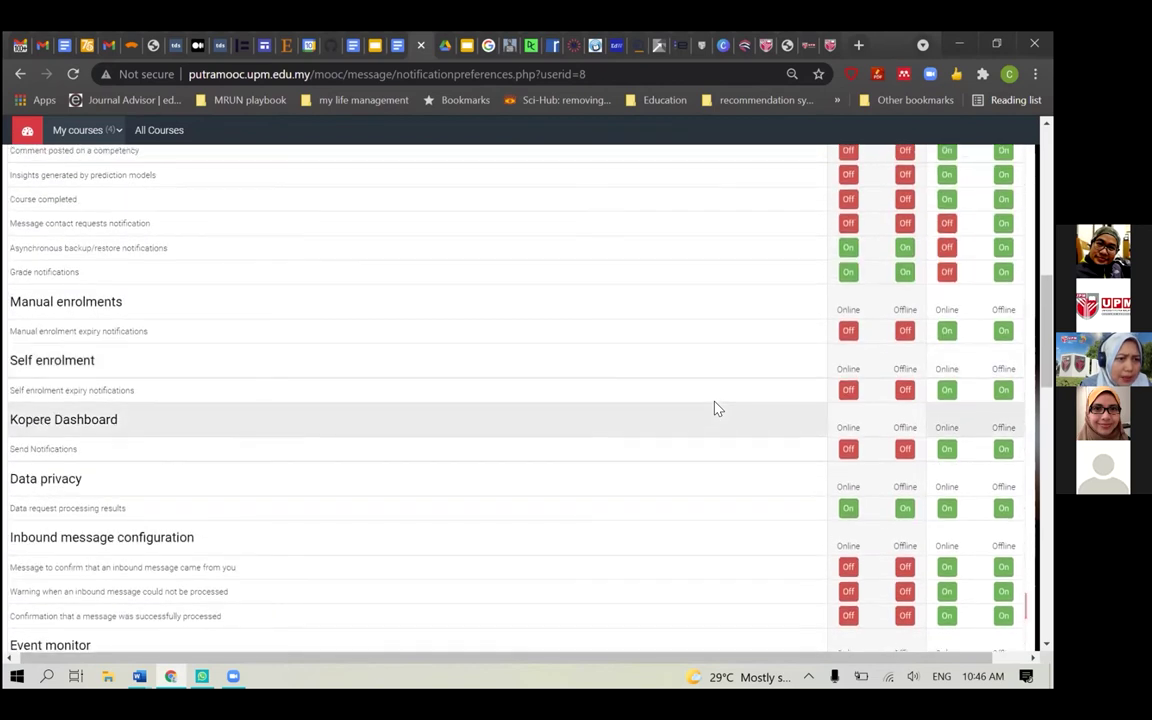
scroll(716, 408, "up", 4)
scroll(716, 408, "up", 4)
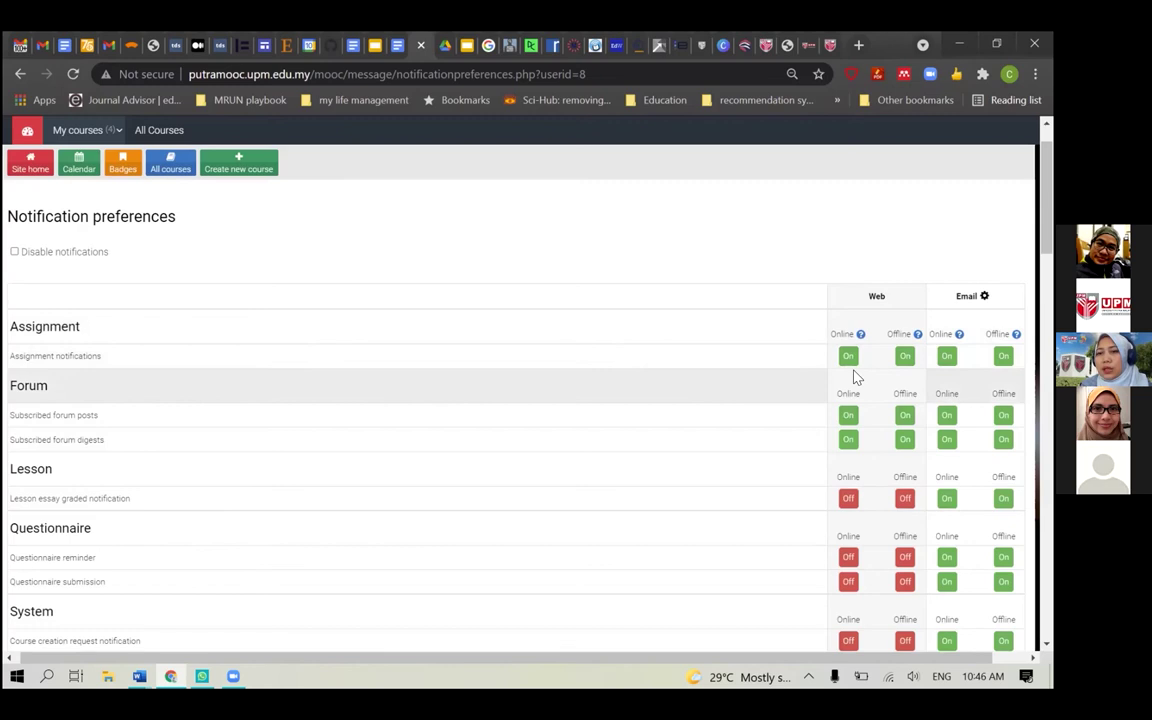
mouse_move(1016, 334)
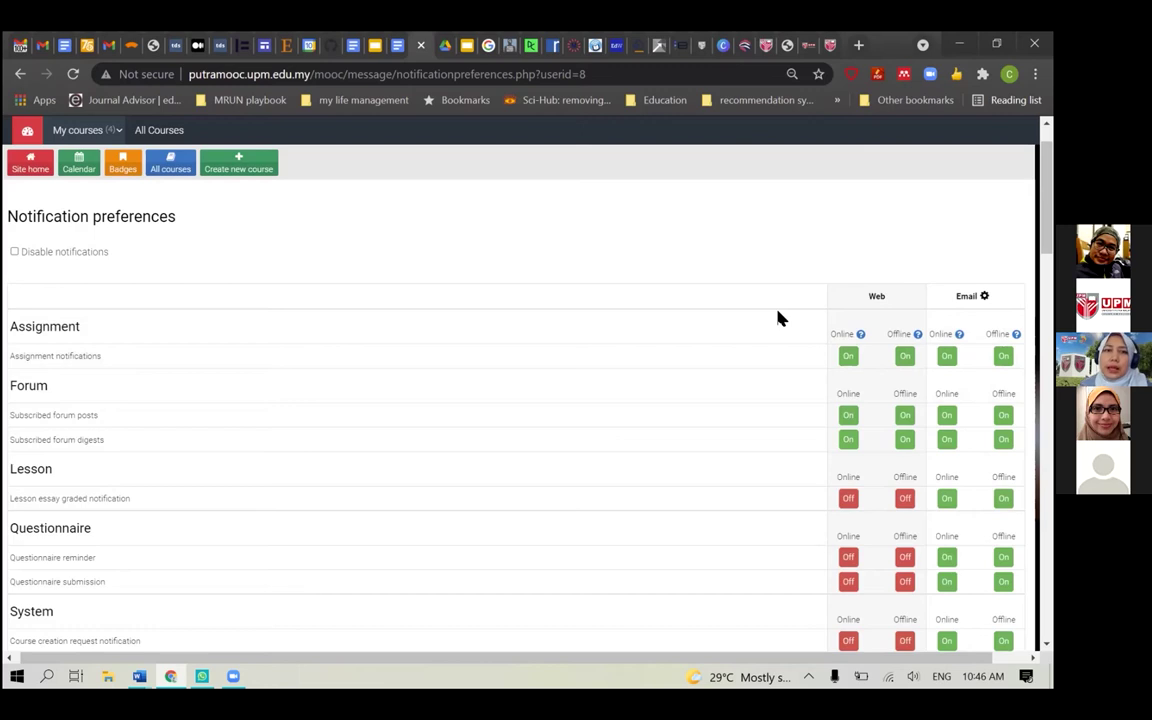
left_click(20, 74)
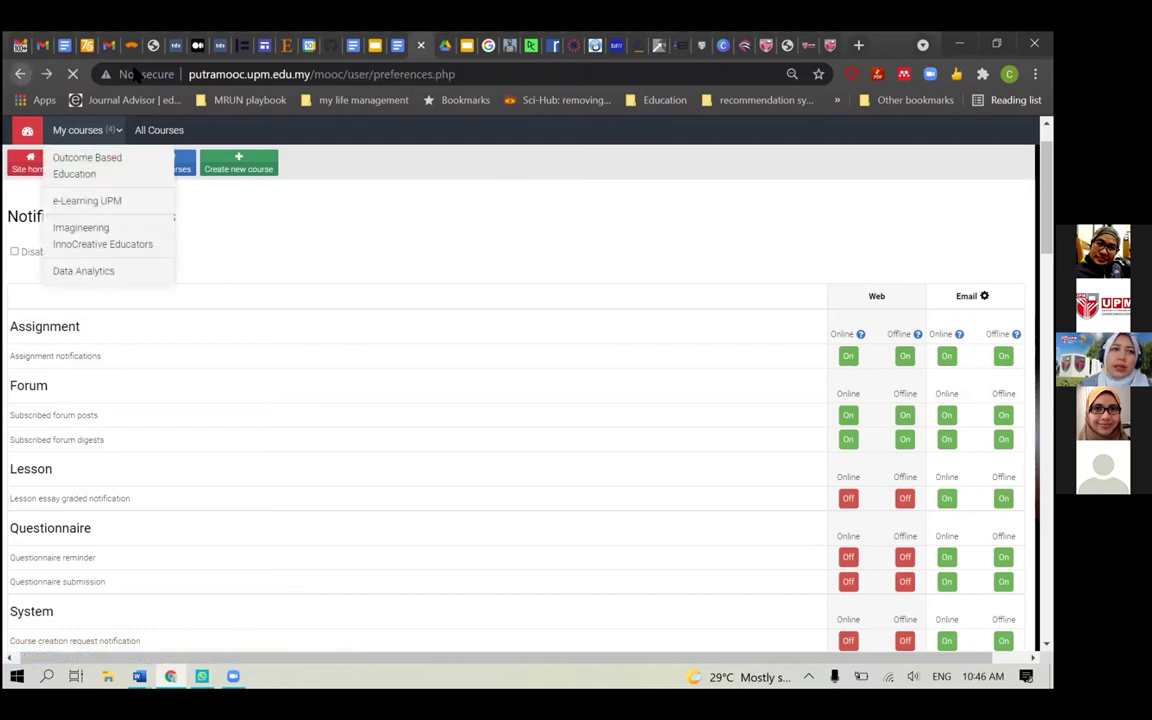